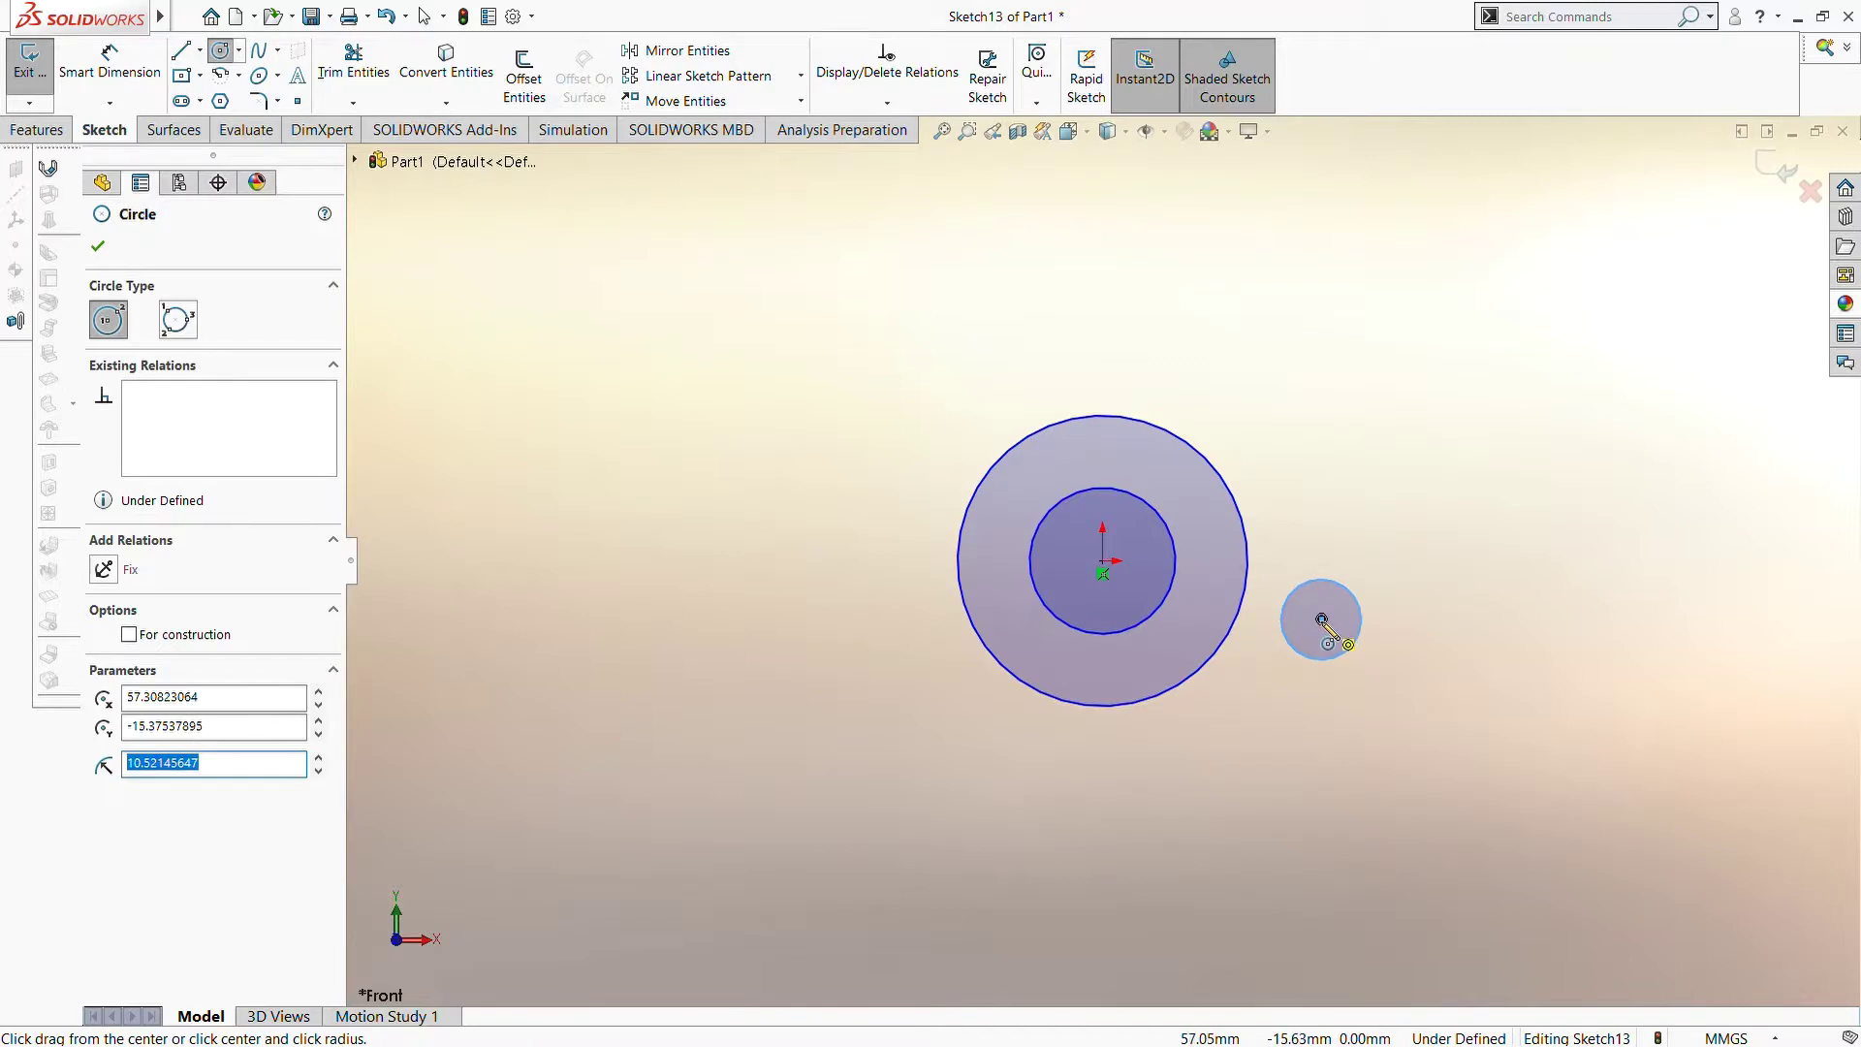
Draw a concentric circle of about 15 mm radius around the small lower-right circle, and two concentric circles of about 15 and 26 mm radius above
click(1321, 619)
click(1362, 578)
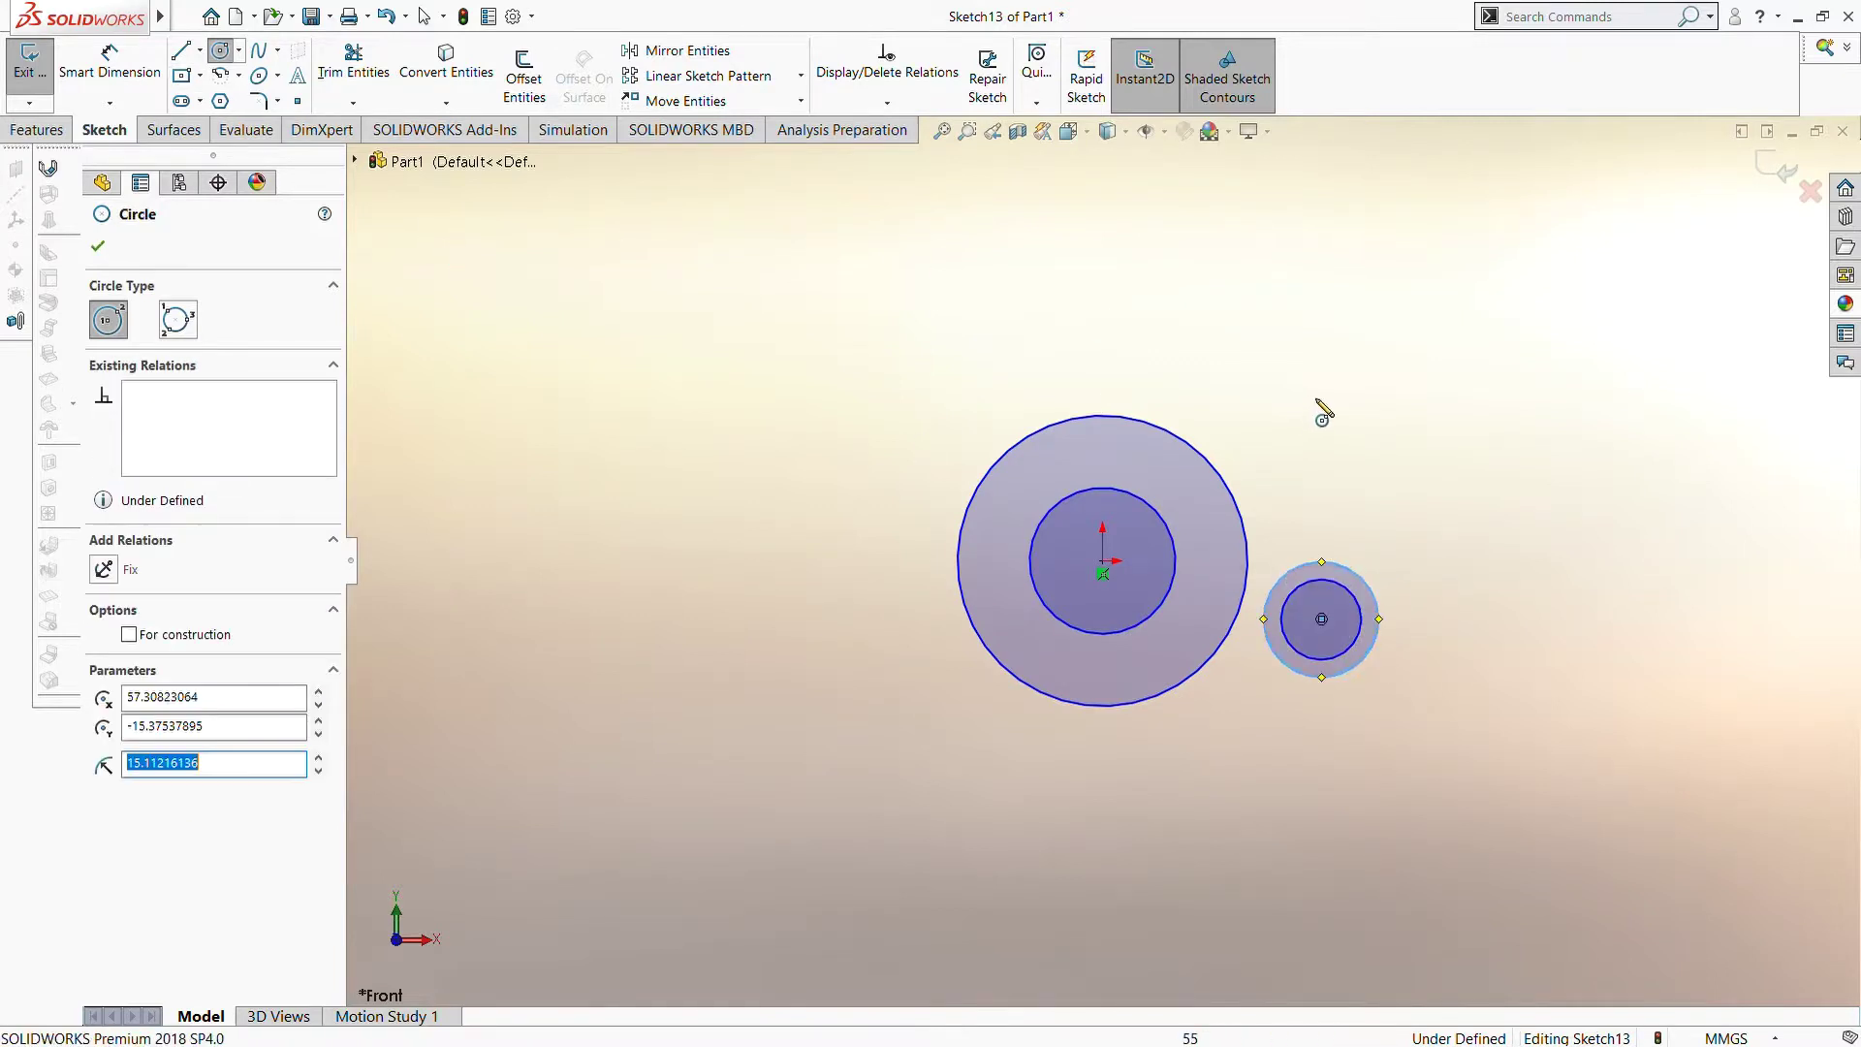
click(1290, 338)
click(1363, 338)
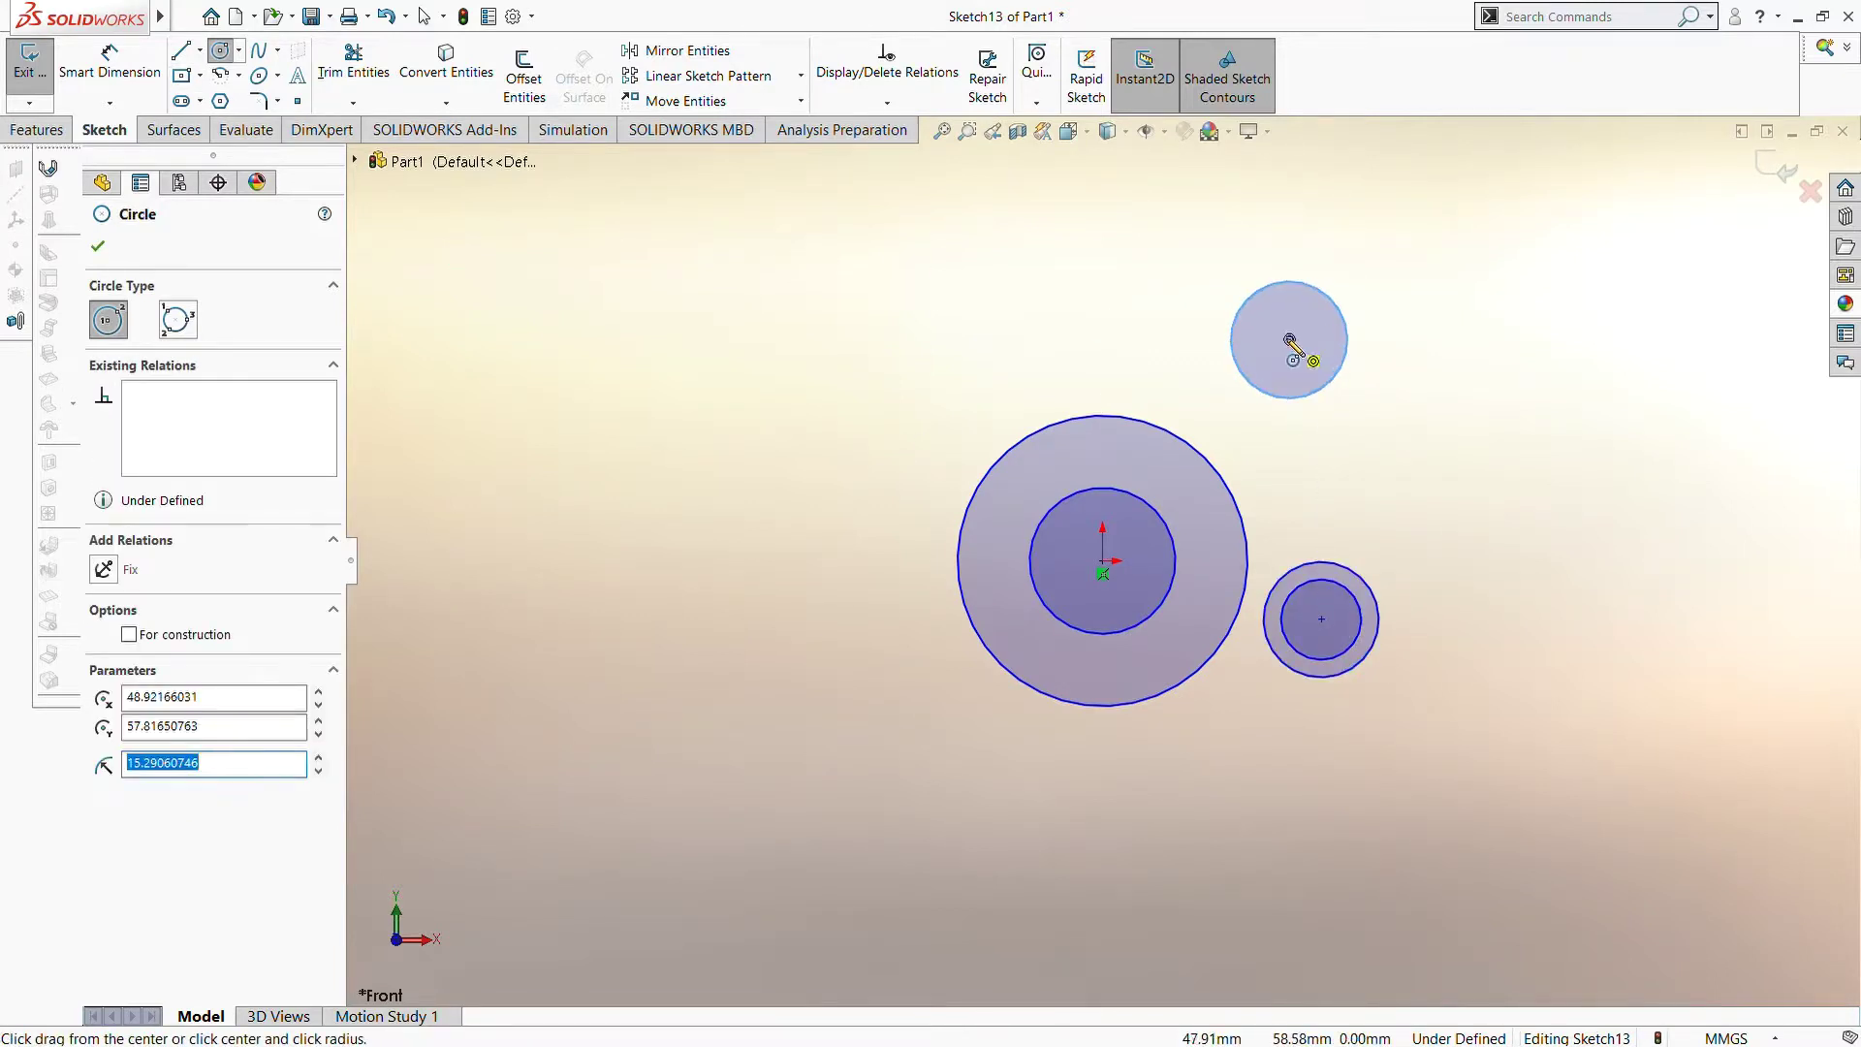
click(1290, 339)
click(1330, 426)
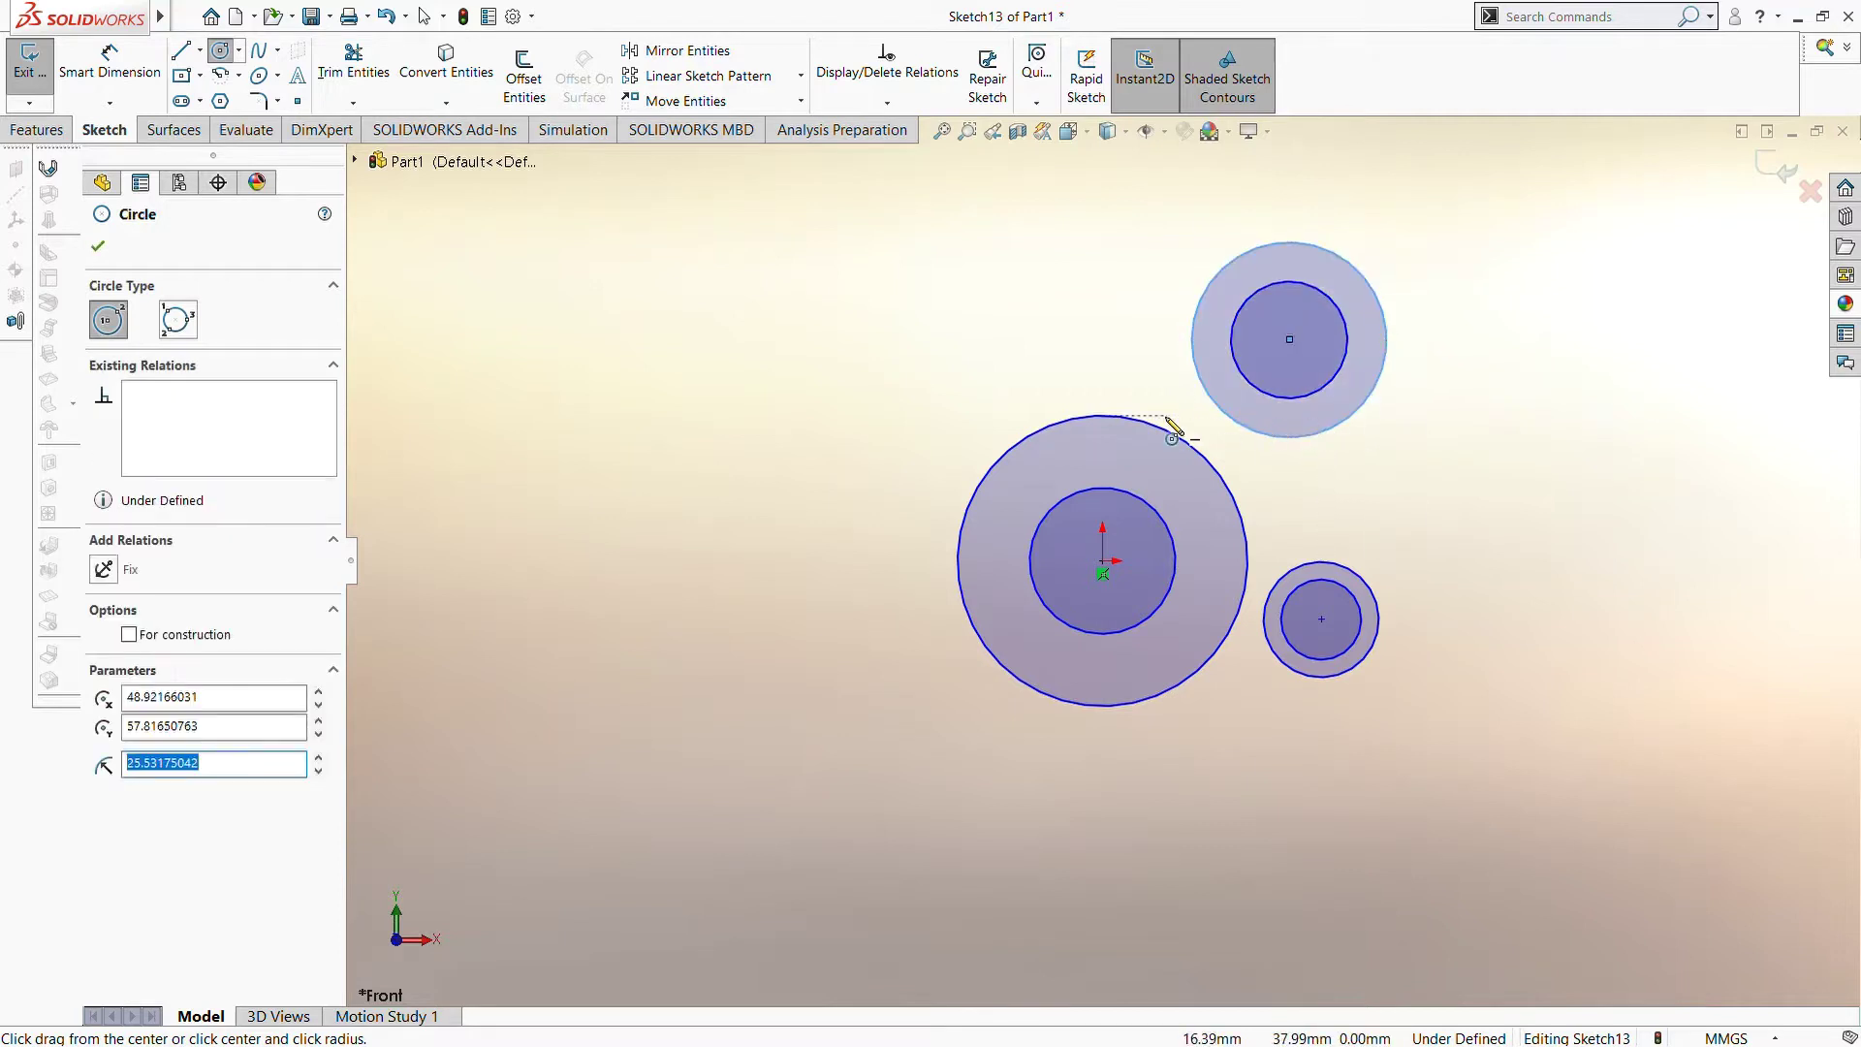
Draw a center rectangle about 17 by 28 mm, centred on the top of the upper inner circle
click(181, 75)
click(1290, 281)
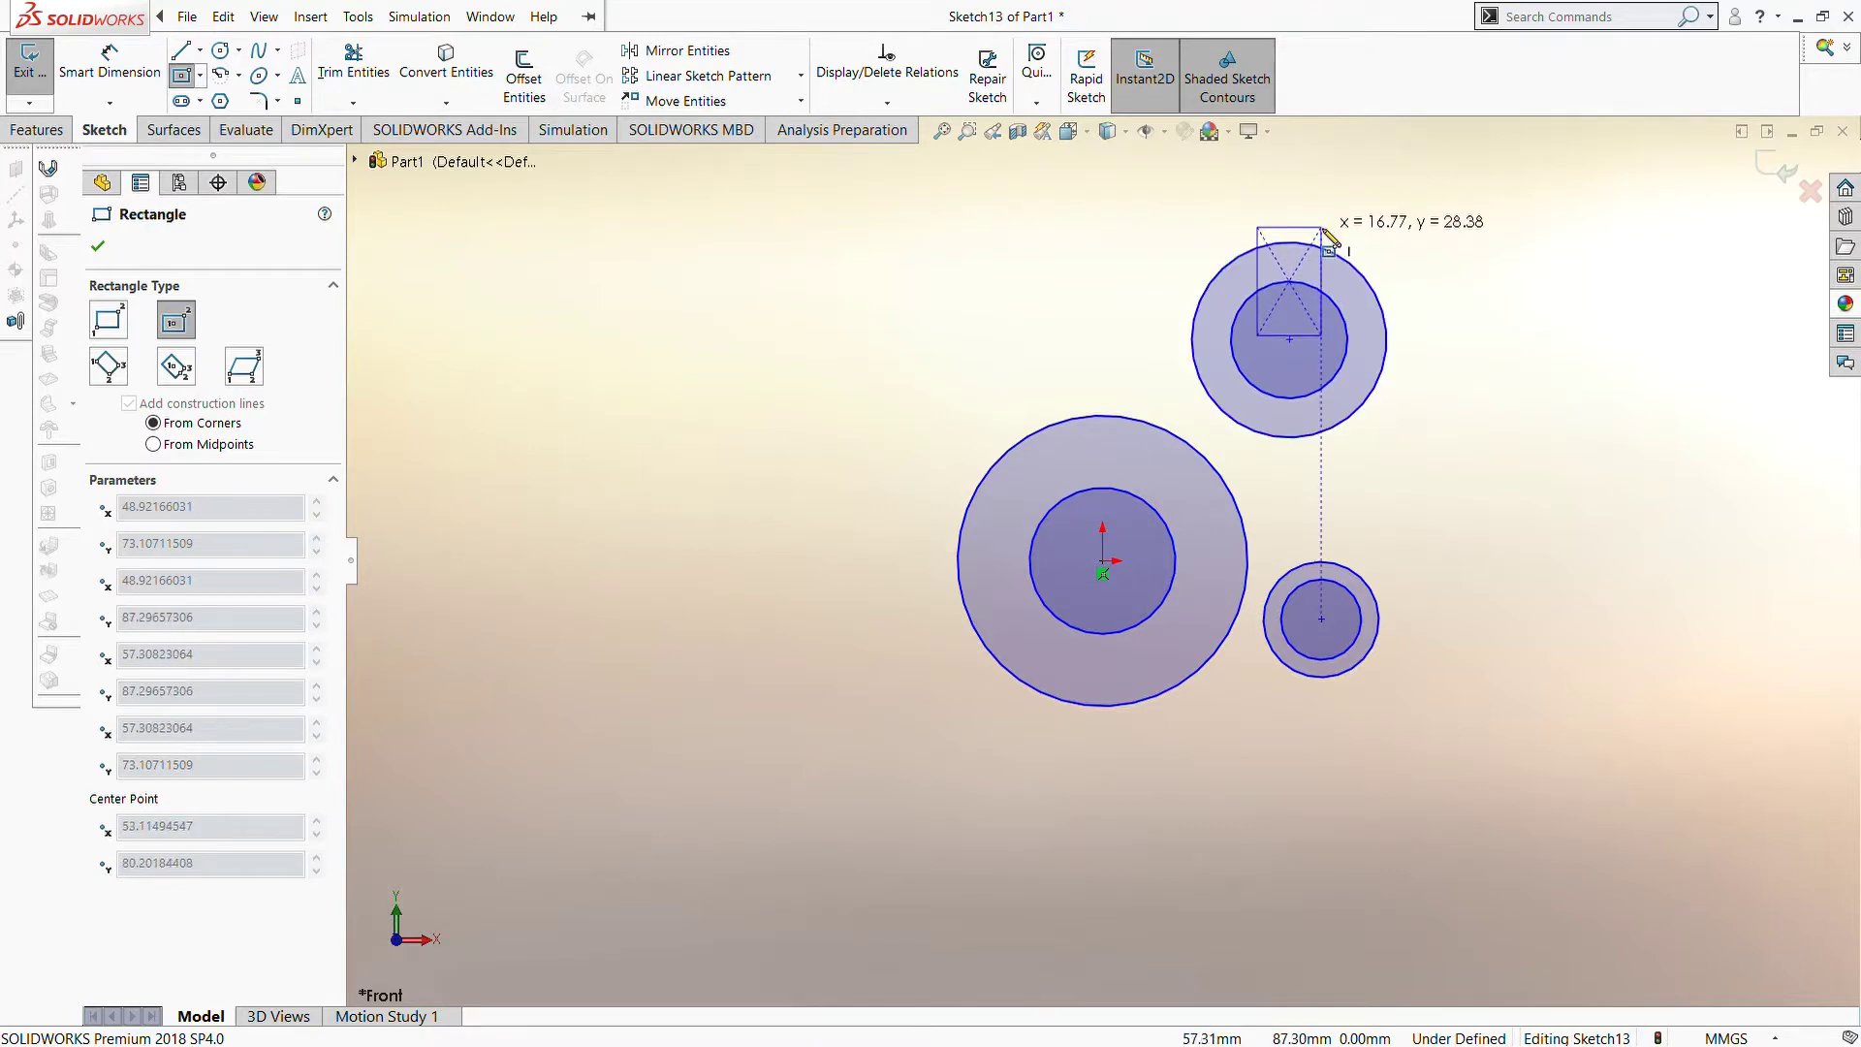
click(1322, 229)
Draw a vertical line upward from the rightmost point of the lower-right outer circle to beside the upper circles
scroll(1406, 436, down, 1)
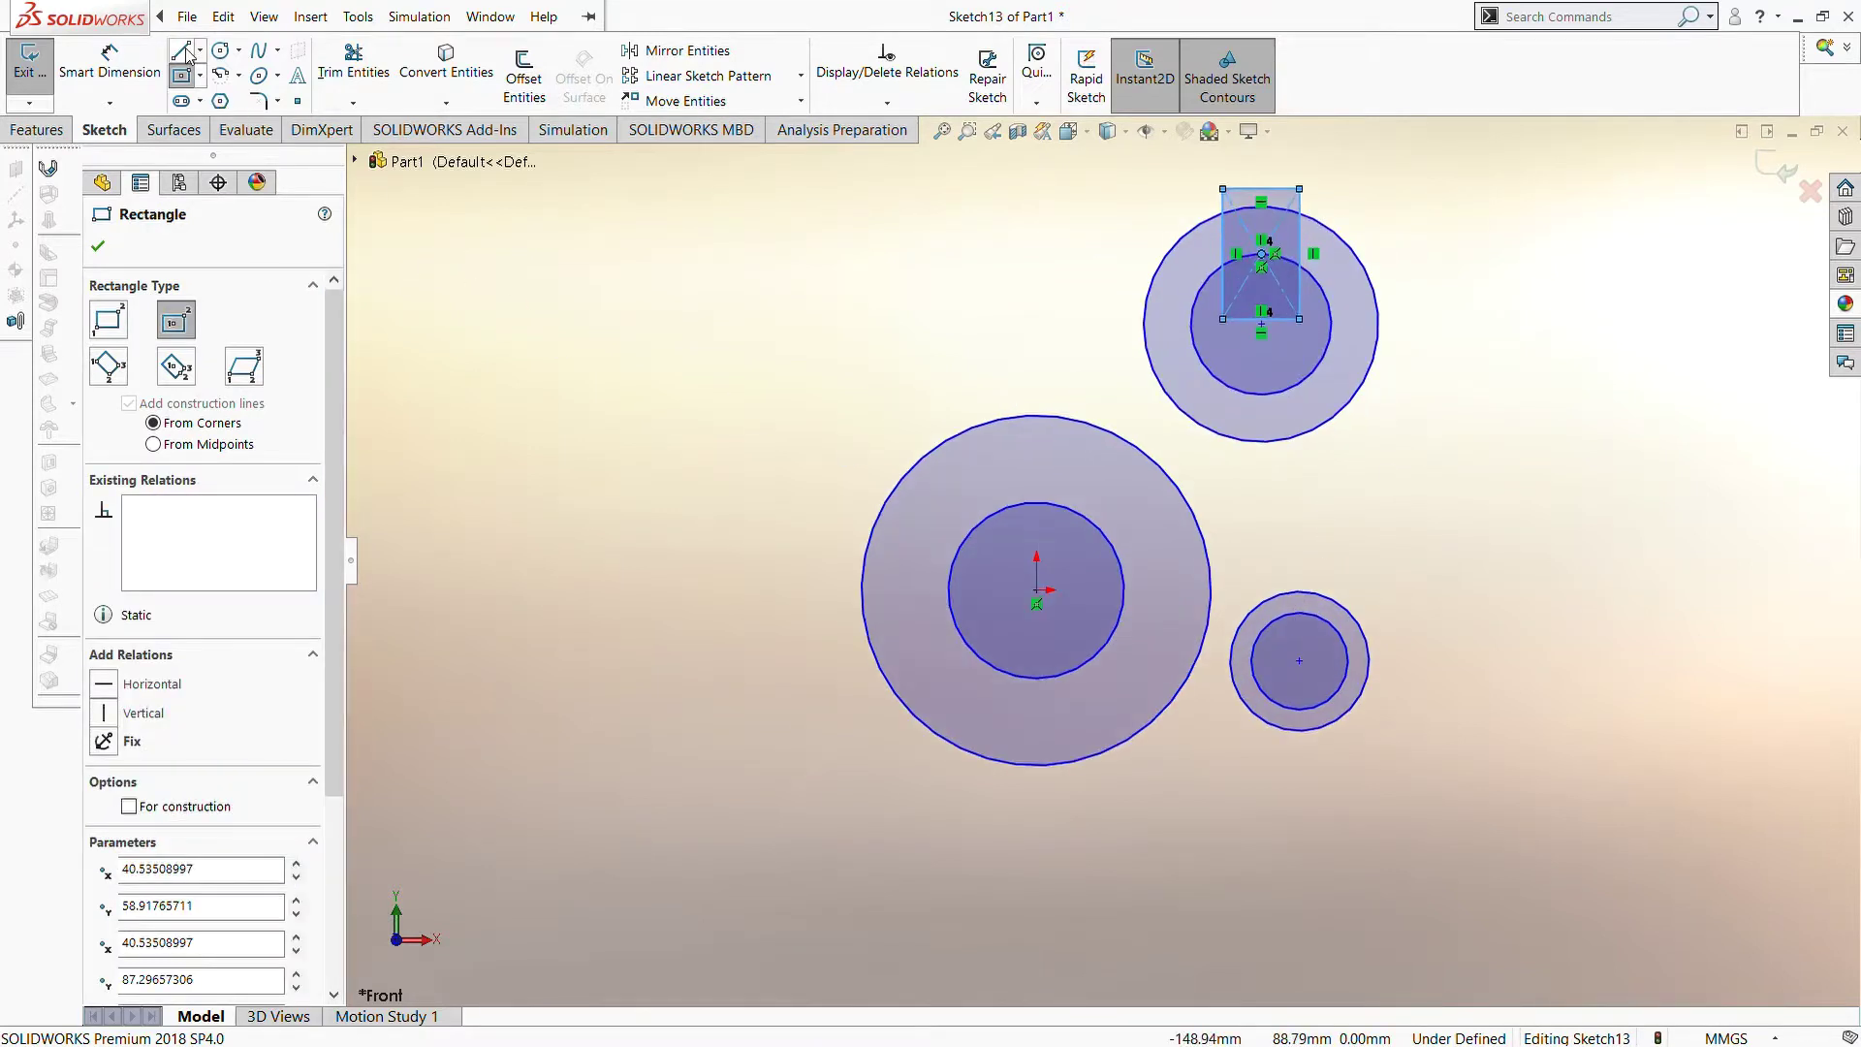
key(l)
click(1368, 661)
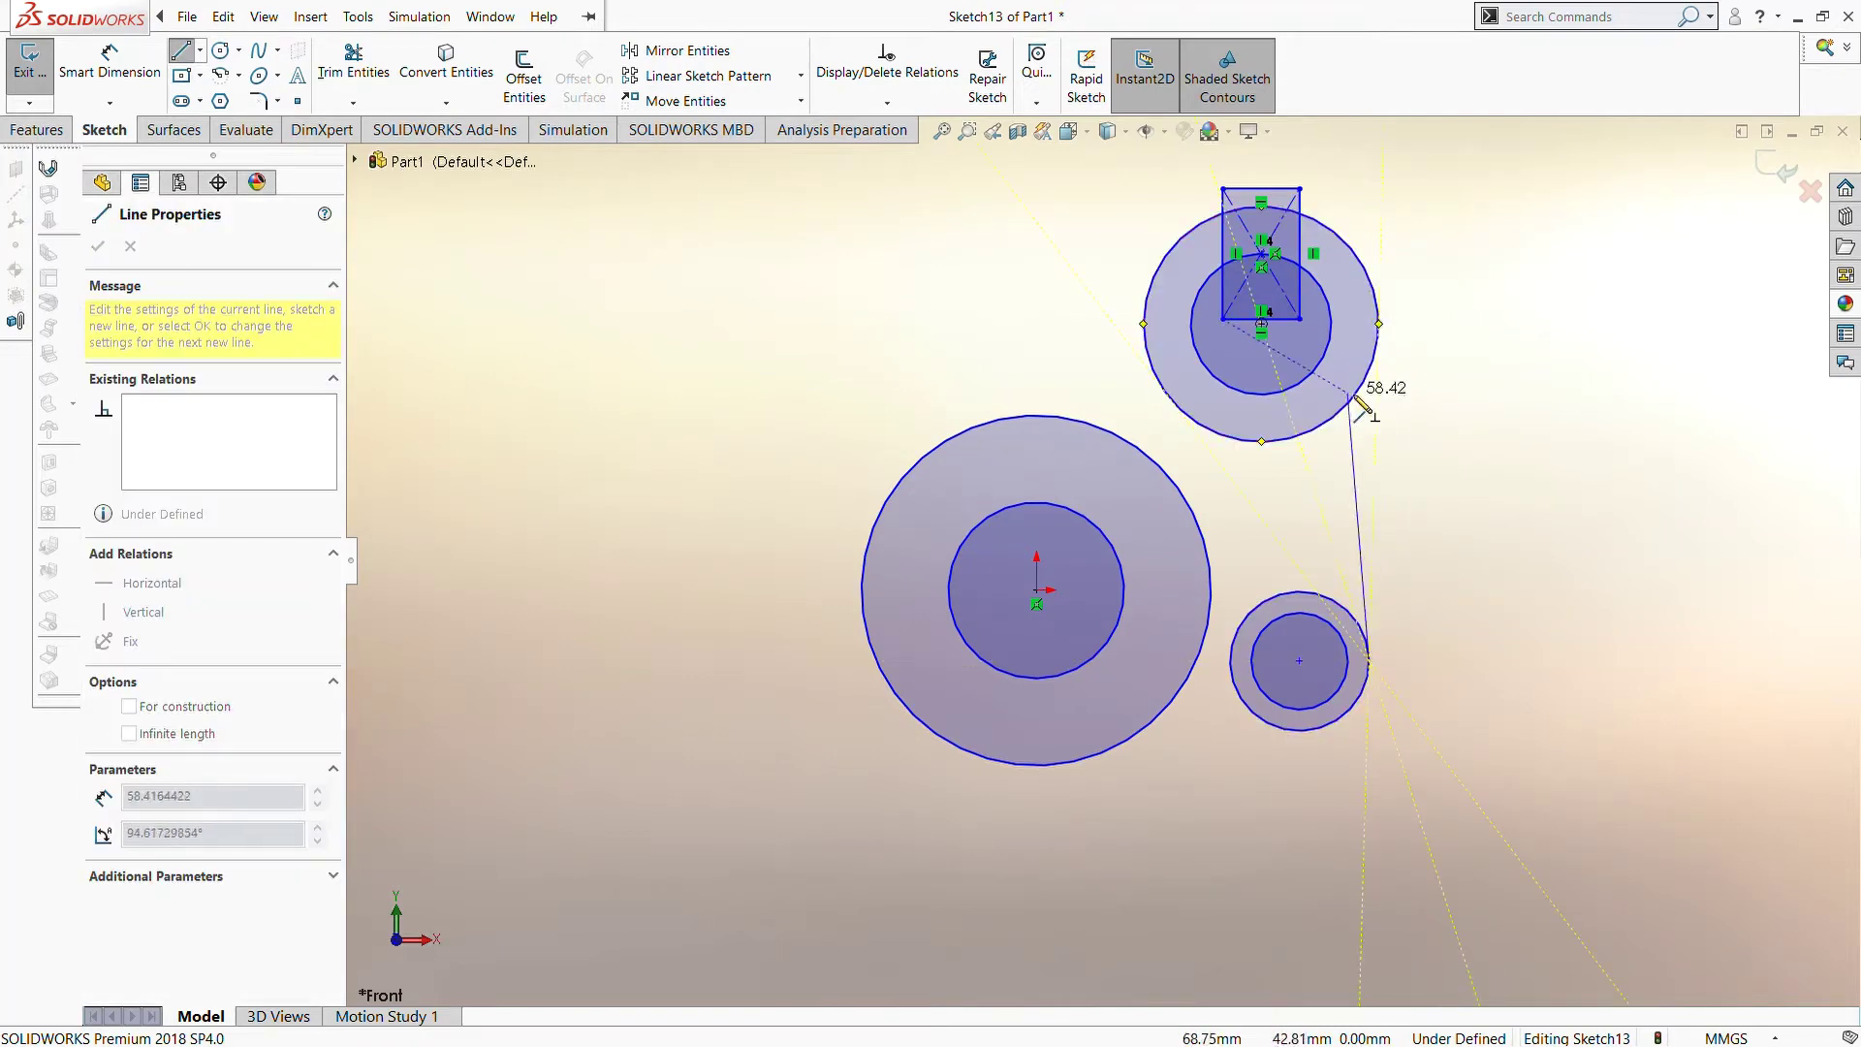
click(1370, 339)
key(Escape)
key(Escape)
Draw two small separate circles, one above the large origin circle and one below and to the right of it
scroll(1469, 824, down, 2)
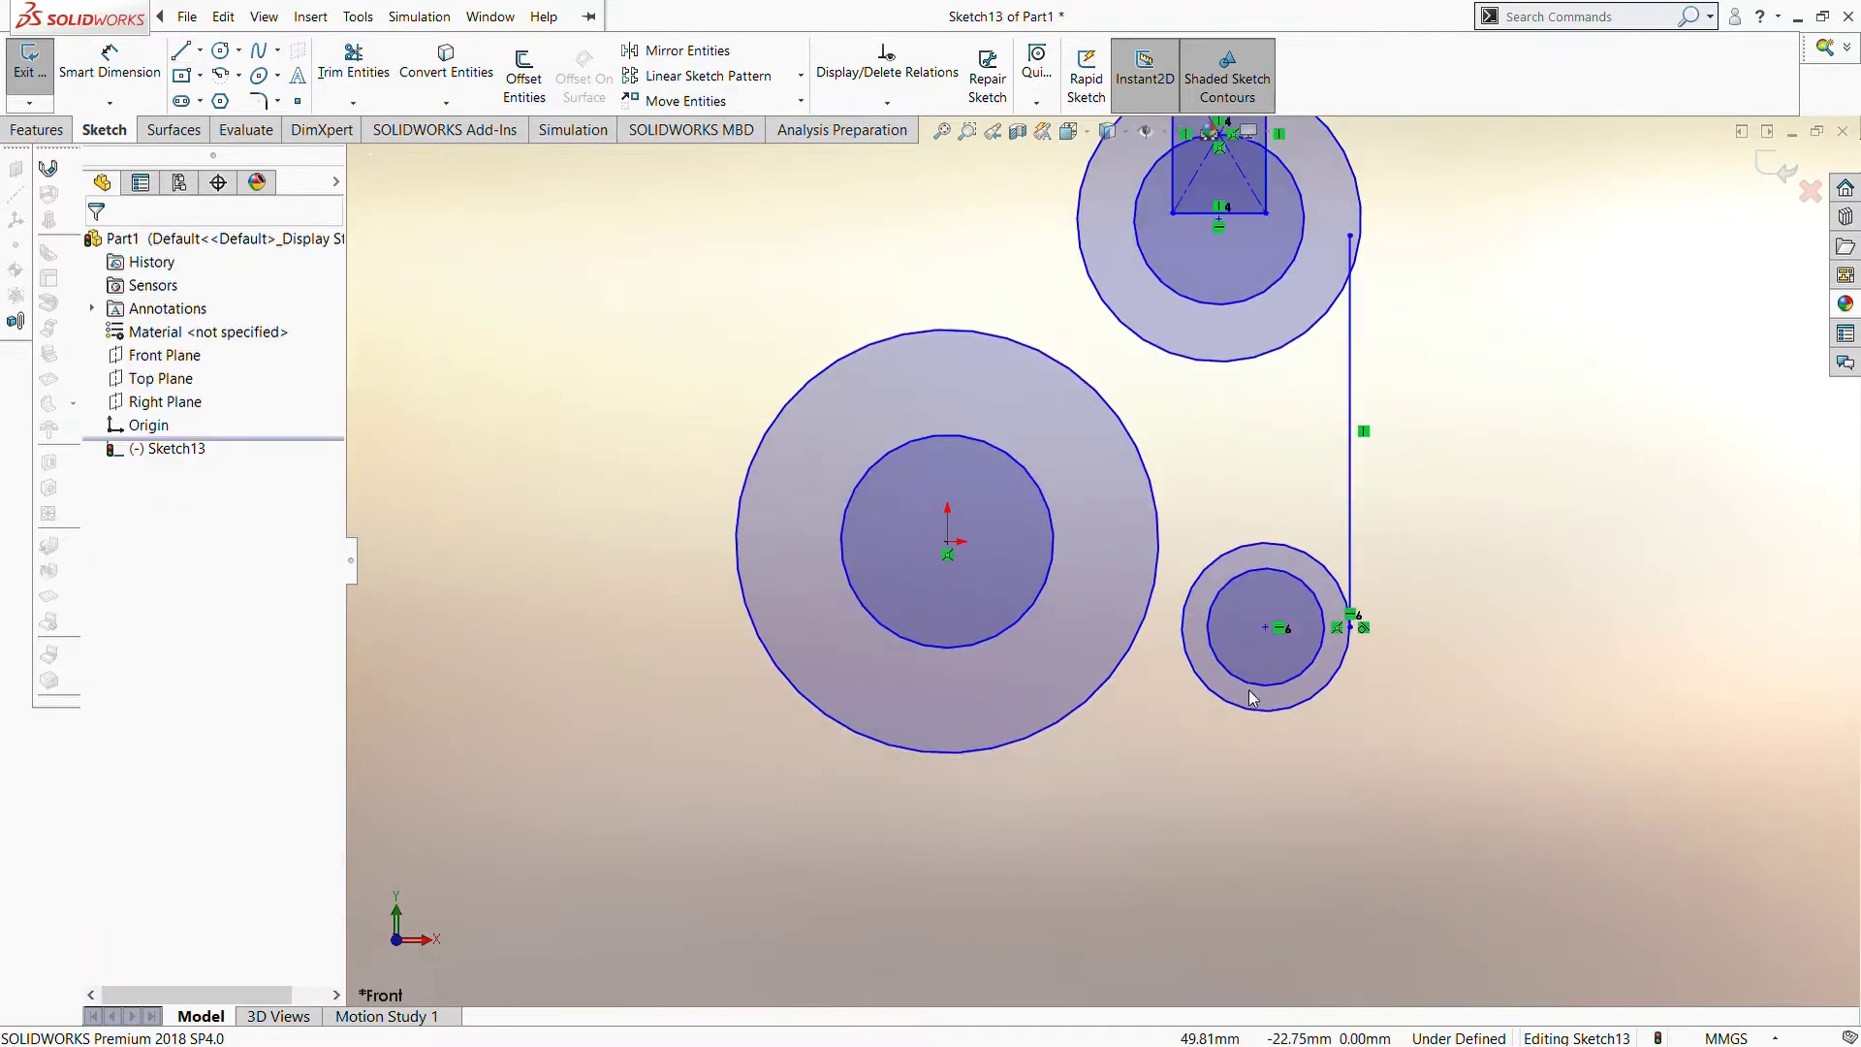
click(221, 51)
click(1028, 283)
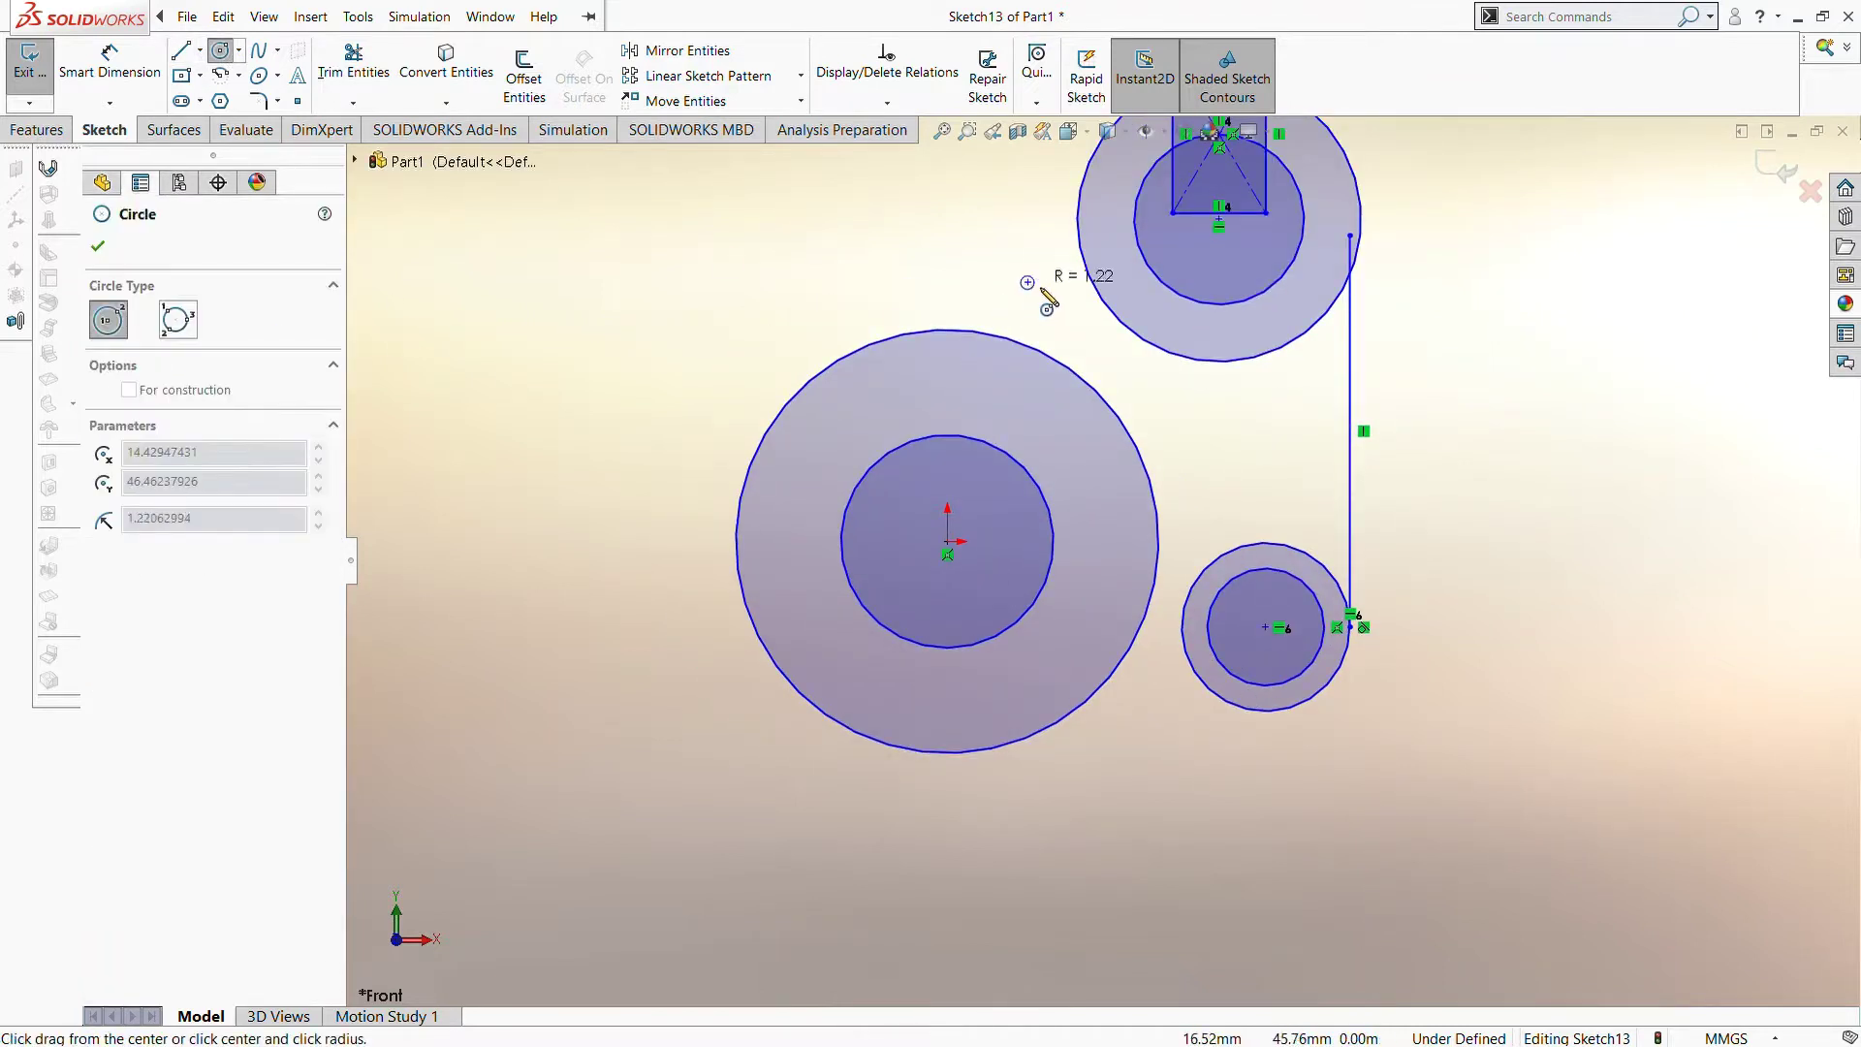
click(1061, 282)
click(1121, 782)
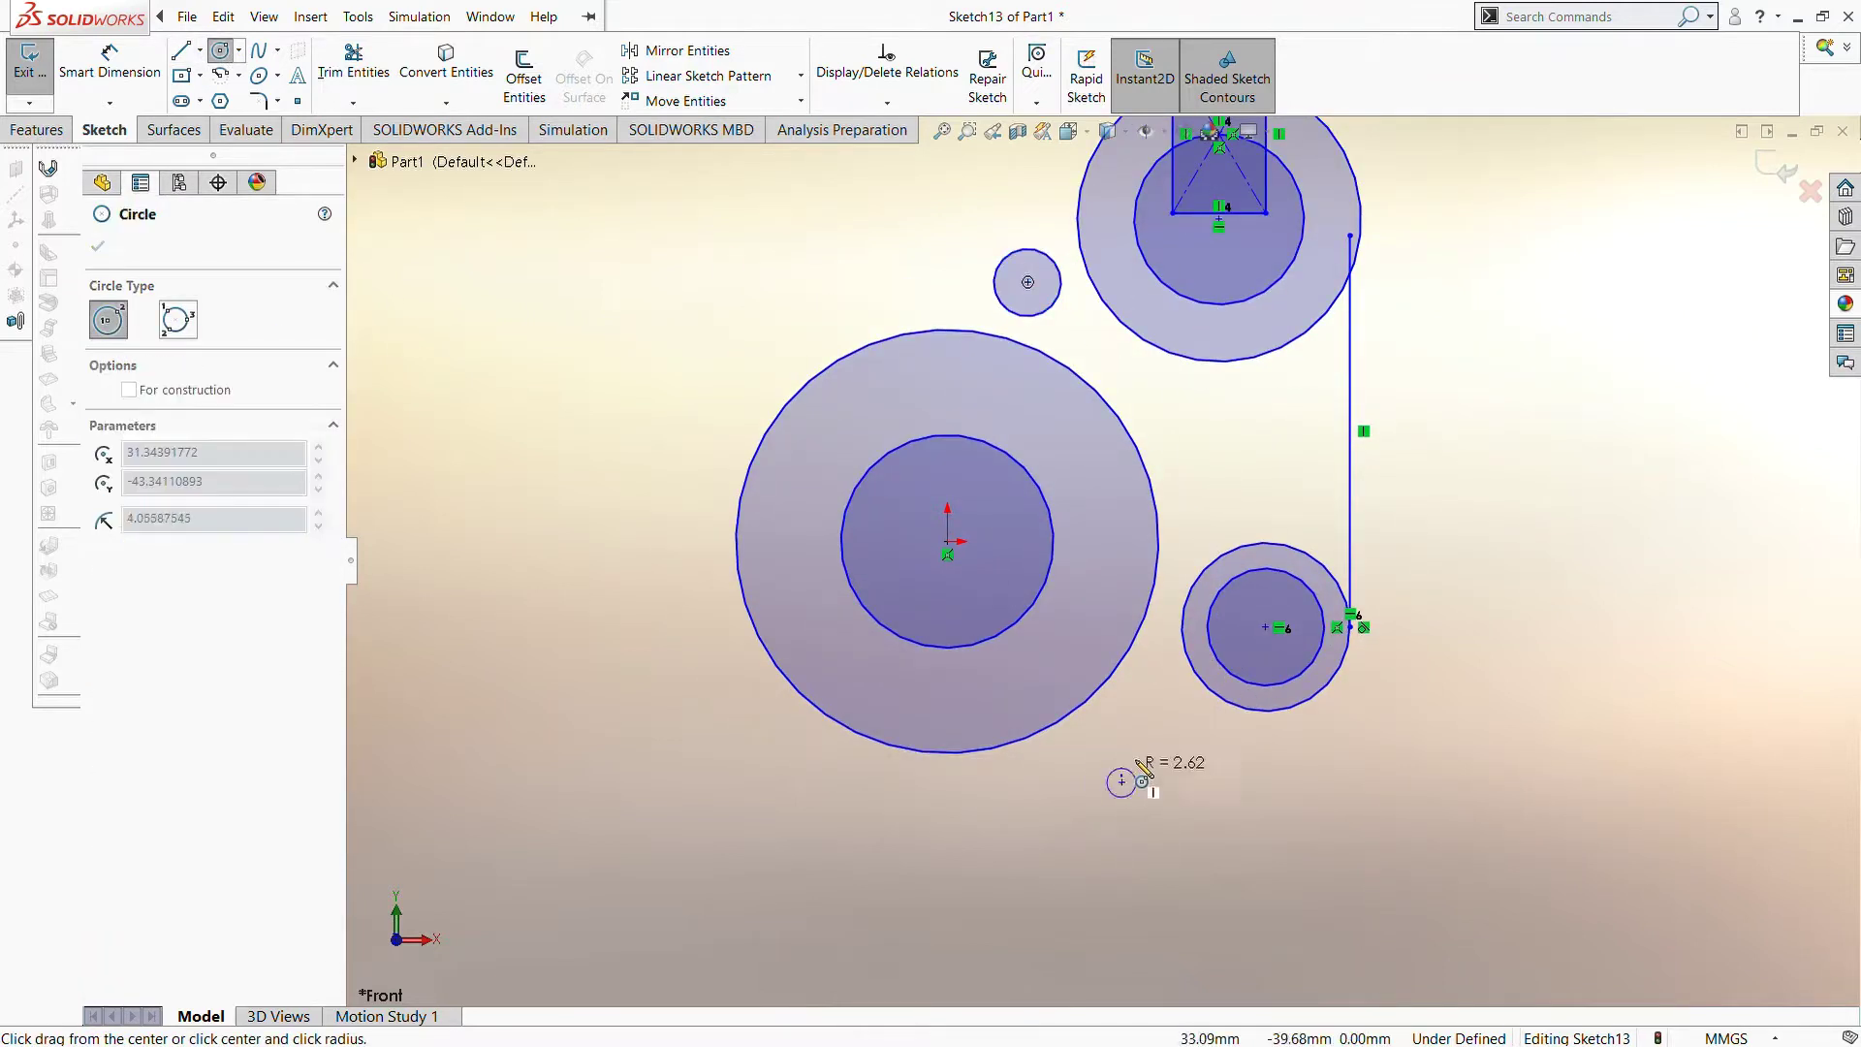
click(1155, 772)
key(Escape)
Dimension the two circles centred on the origin to diameters of 15 mm for the inner and 20.6 mm for the outer
click(122, 49)
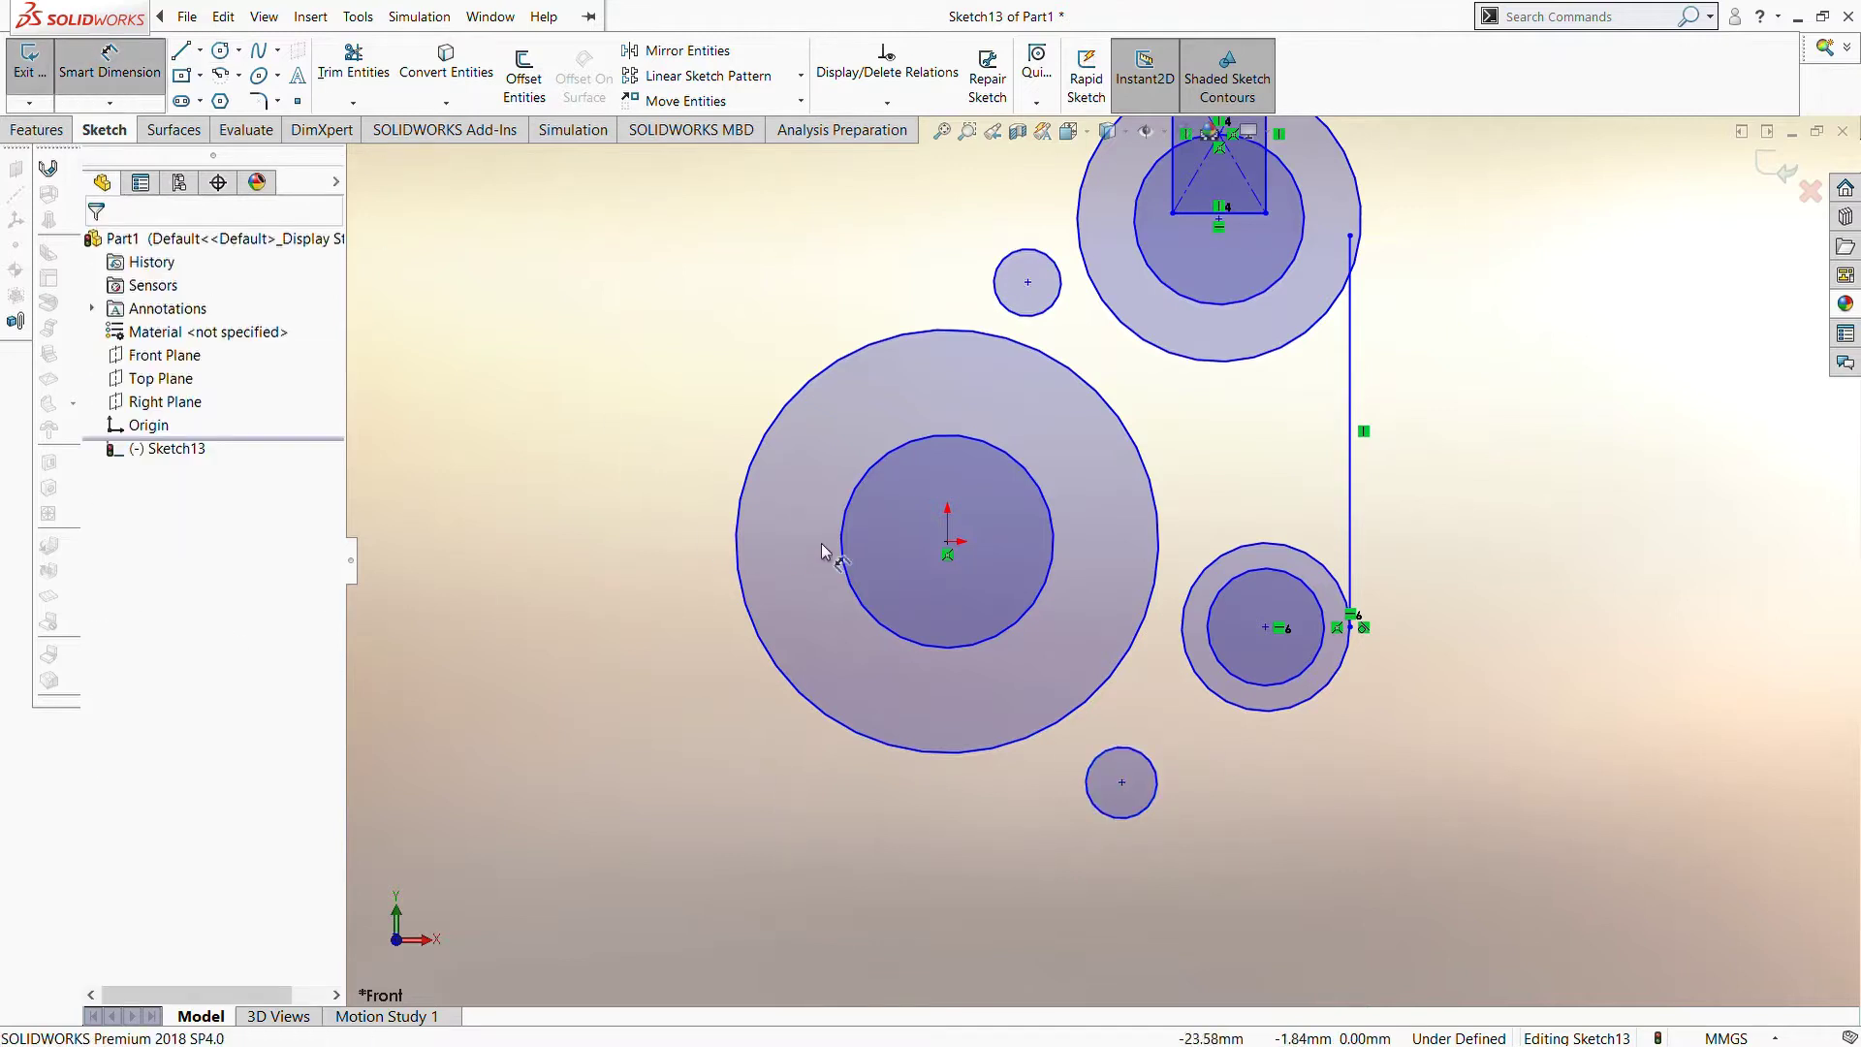
click(841, 524)
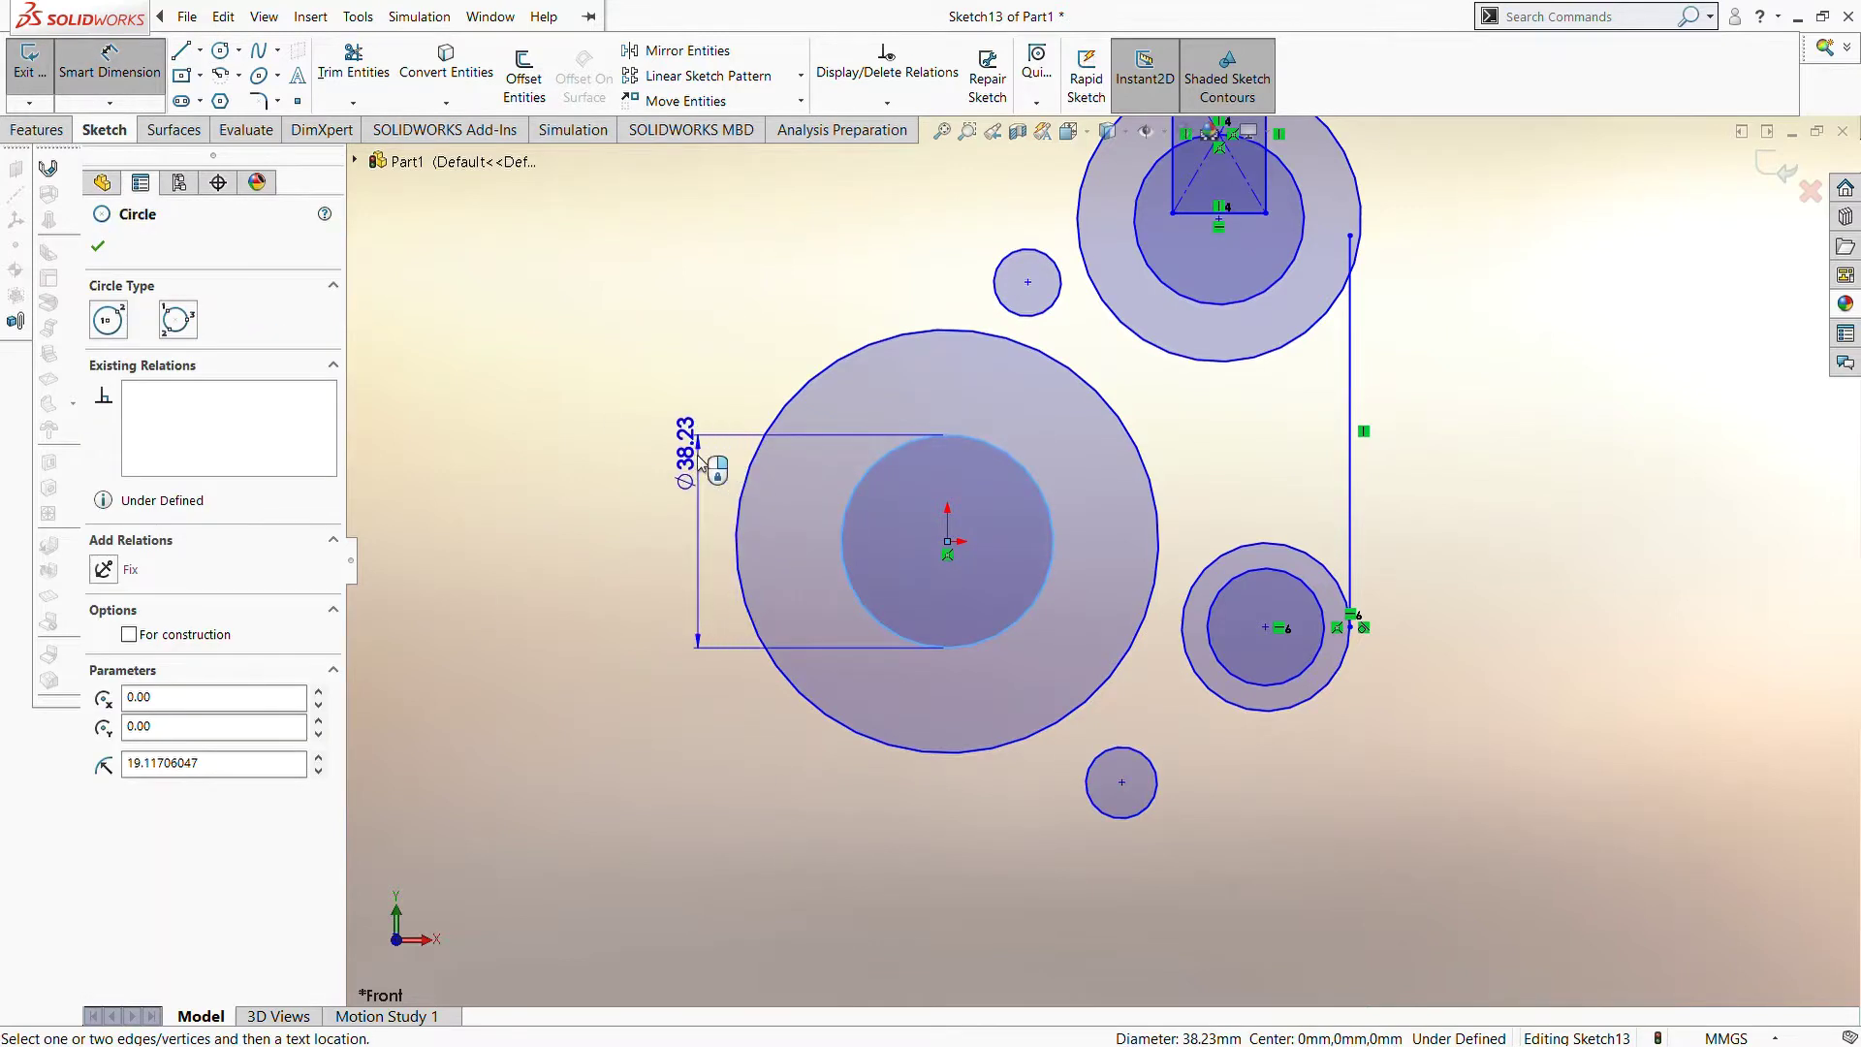
click(694, 457)
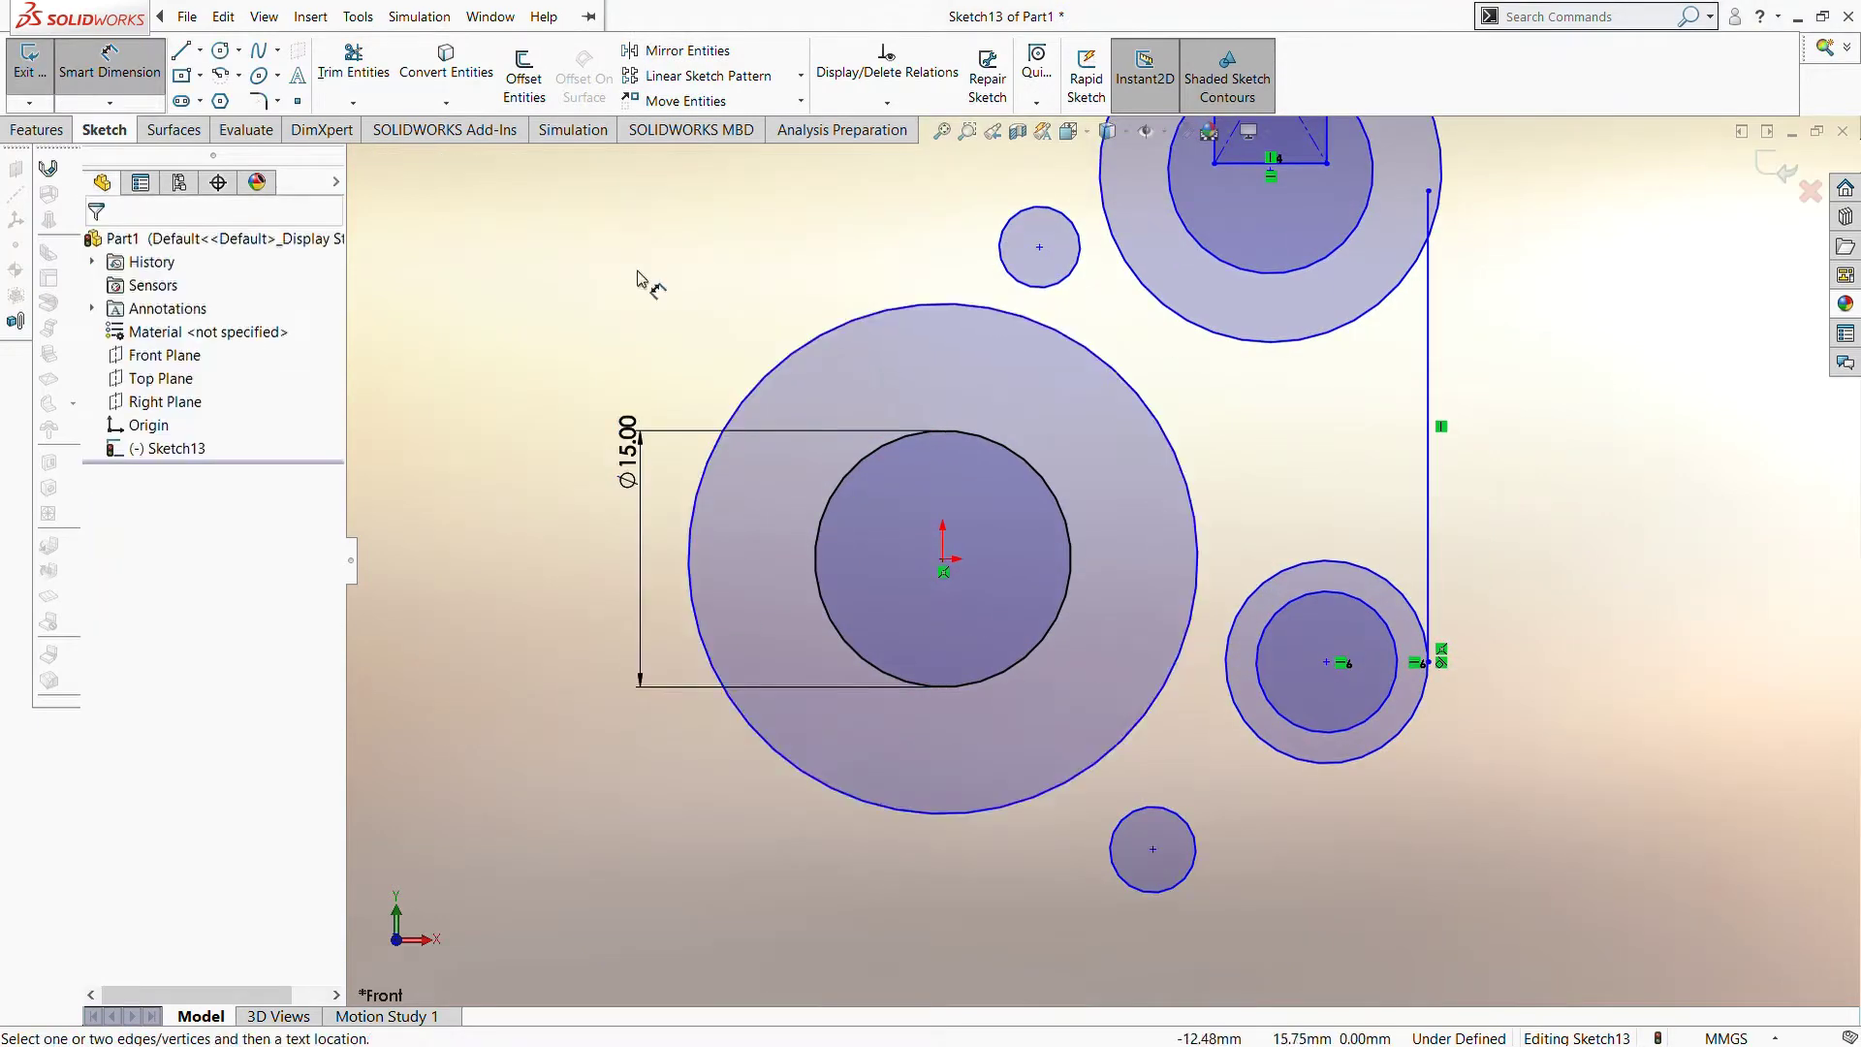
click(818, 334)
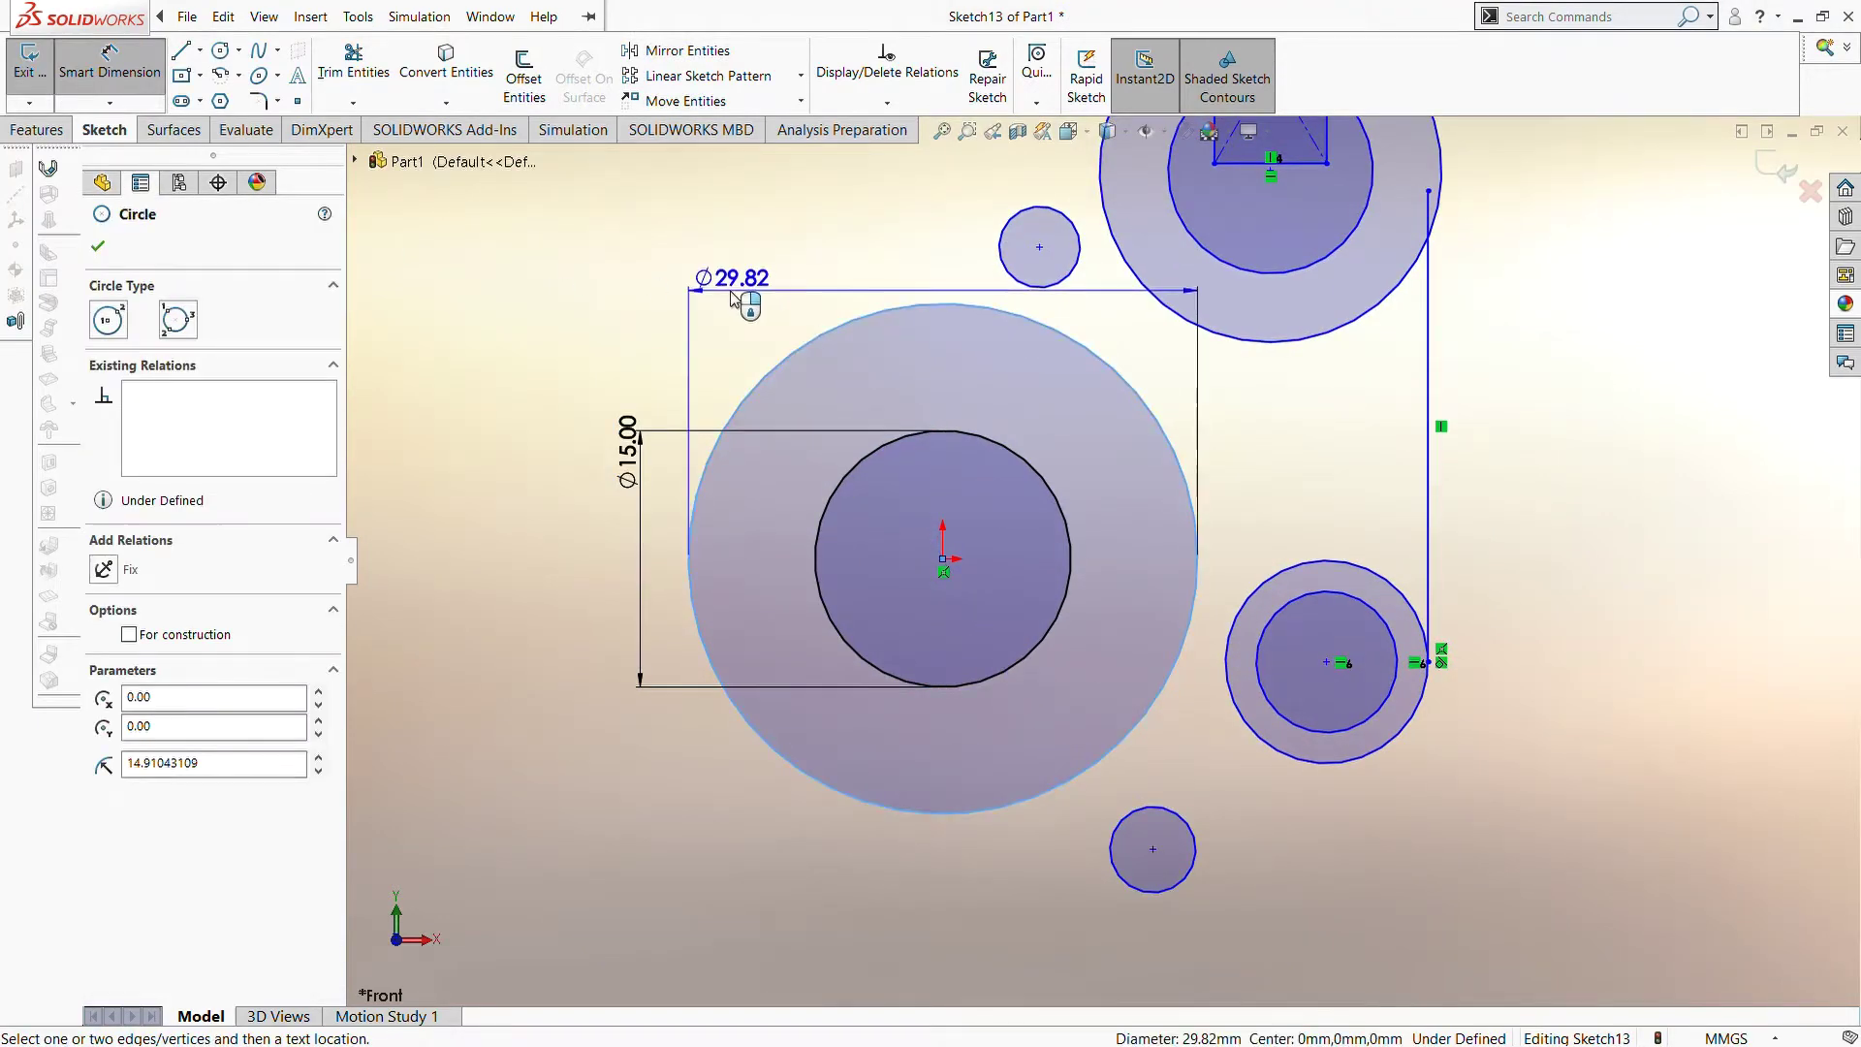
click(734, 299)
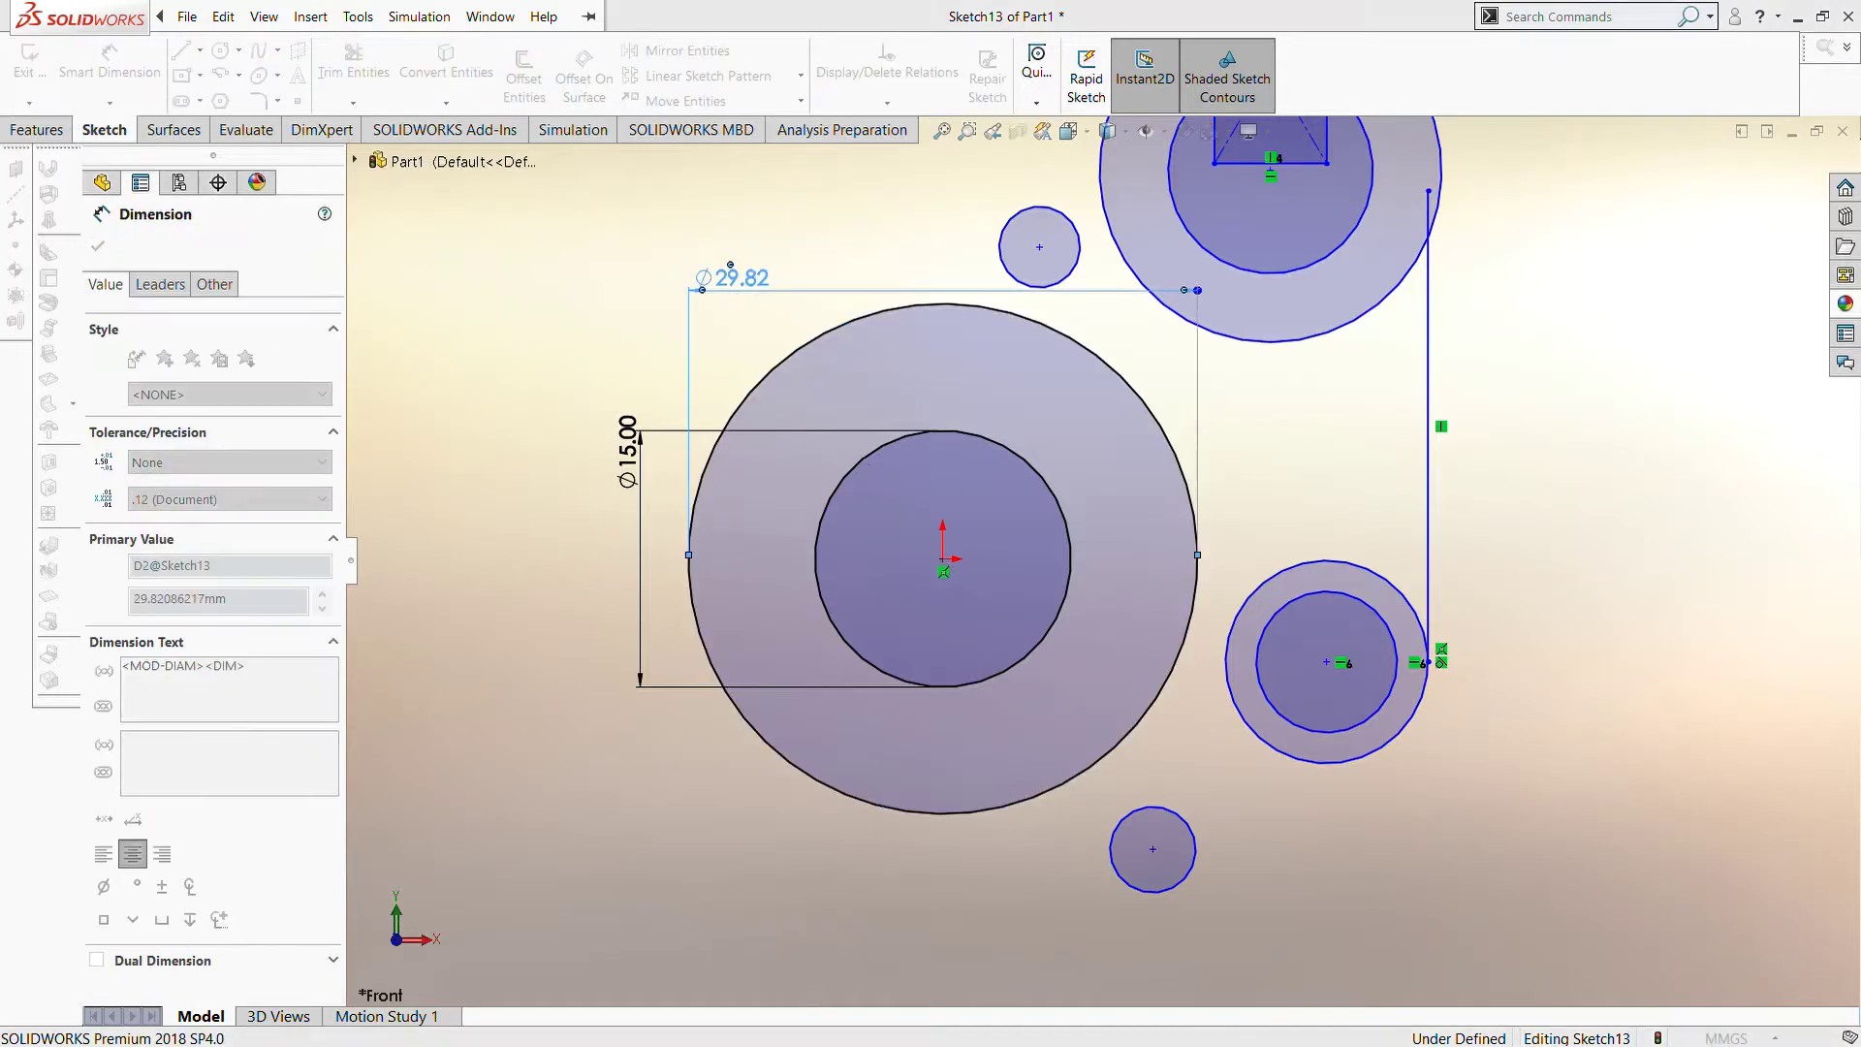
text(20.6)
key(Return)
Set the horizontal distance from the origin to the centre of the upper concentric circles to 15.8 mm
scroll(1226, 543, down, 3)
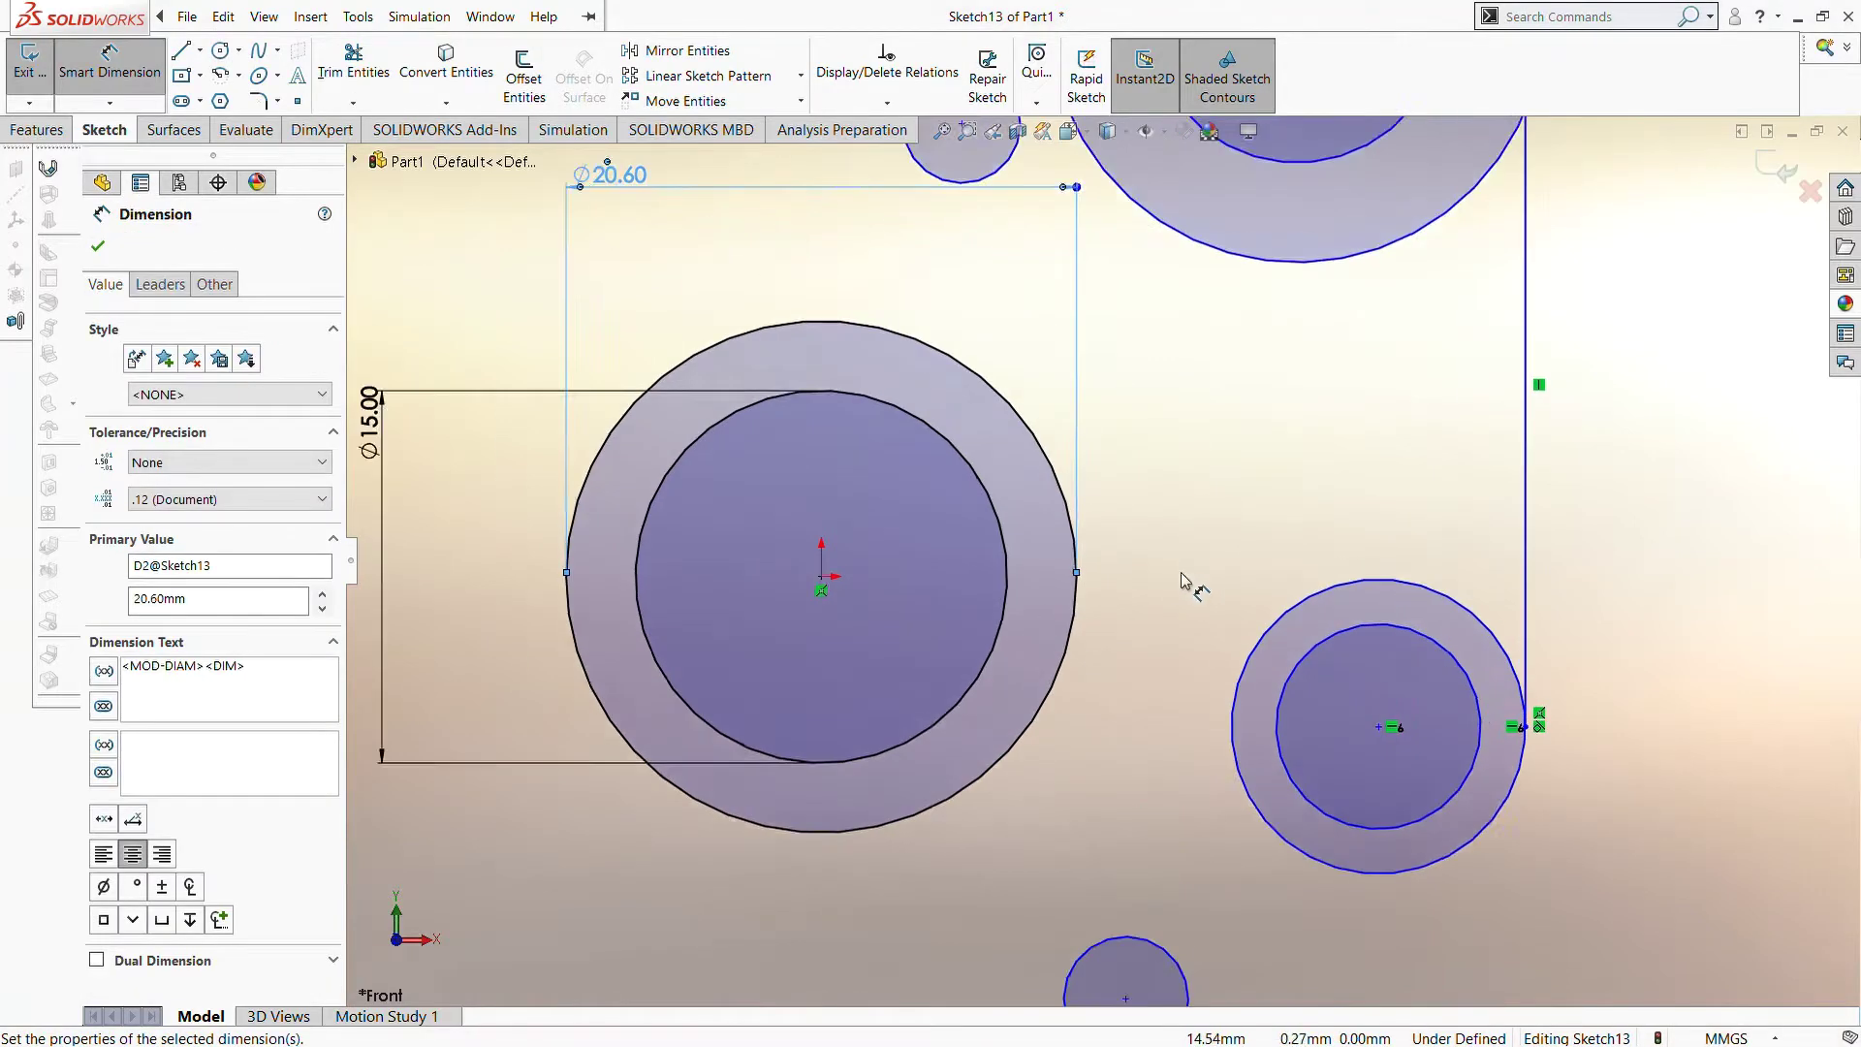
scroll(1185, 641, up, 2)
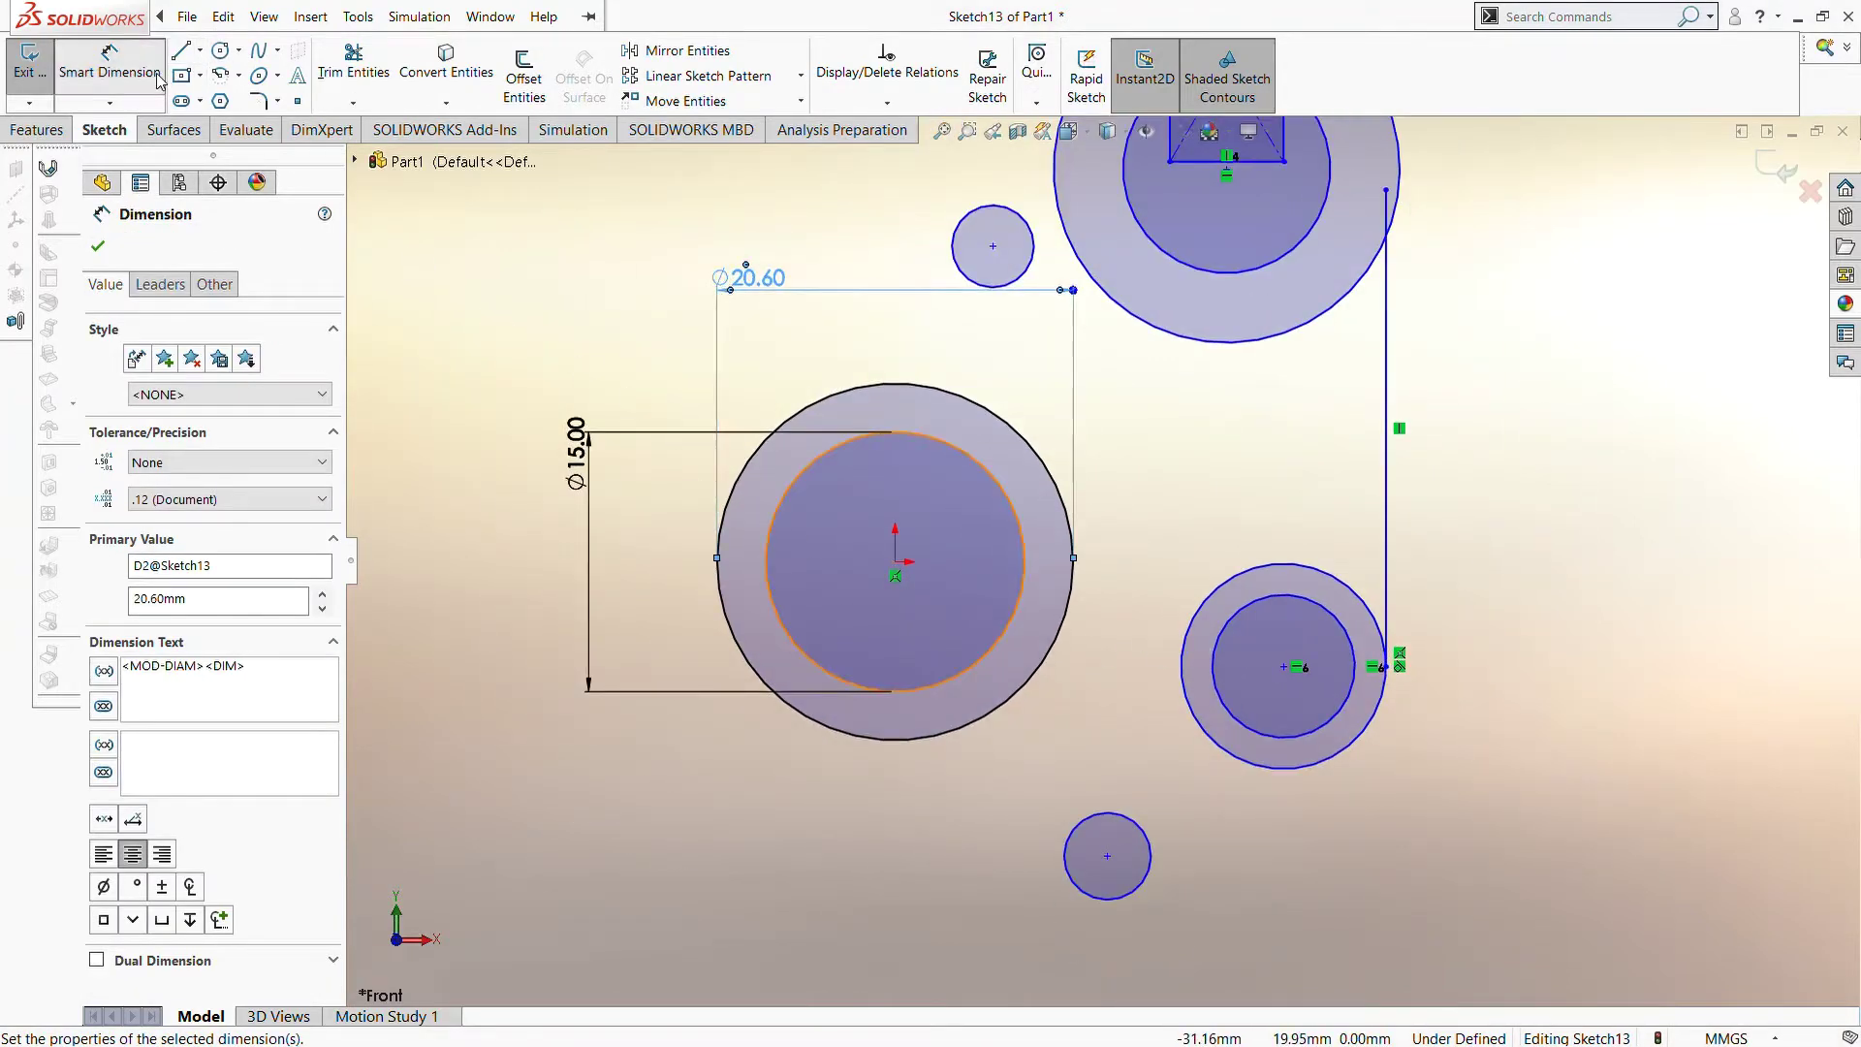
click(158, 78)
click(895, 562)
scroll(1102, 557, up, 3)
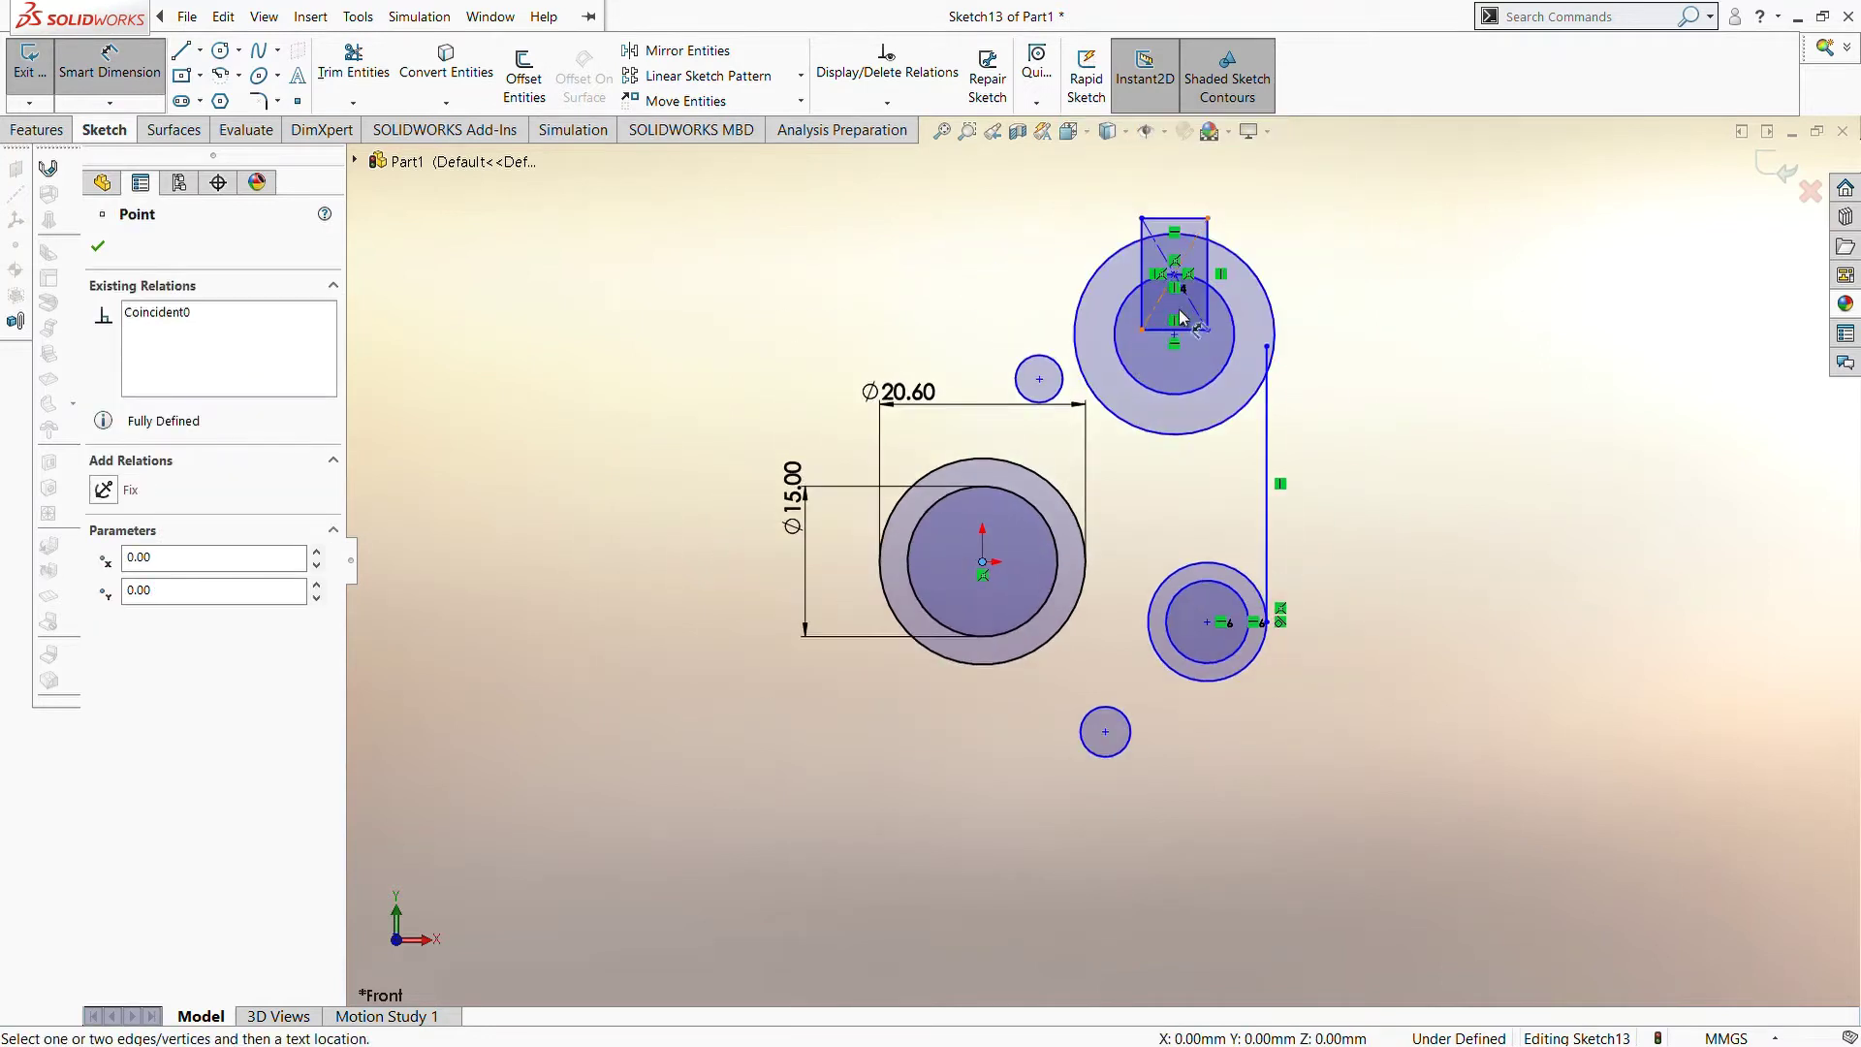
click(1175, 336)
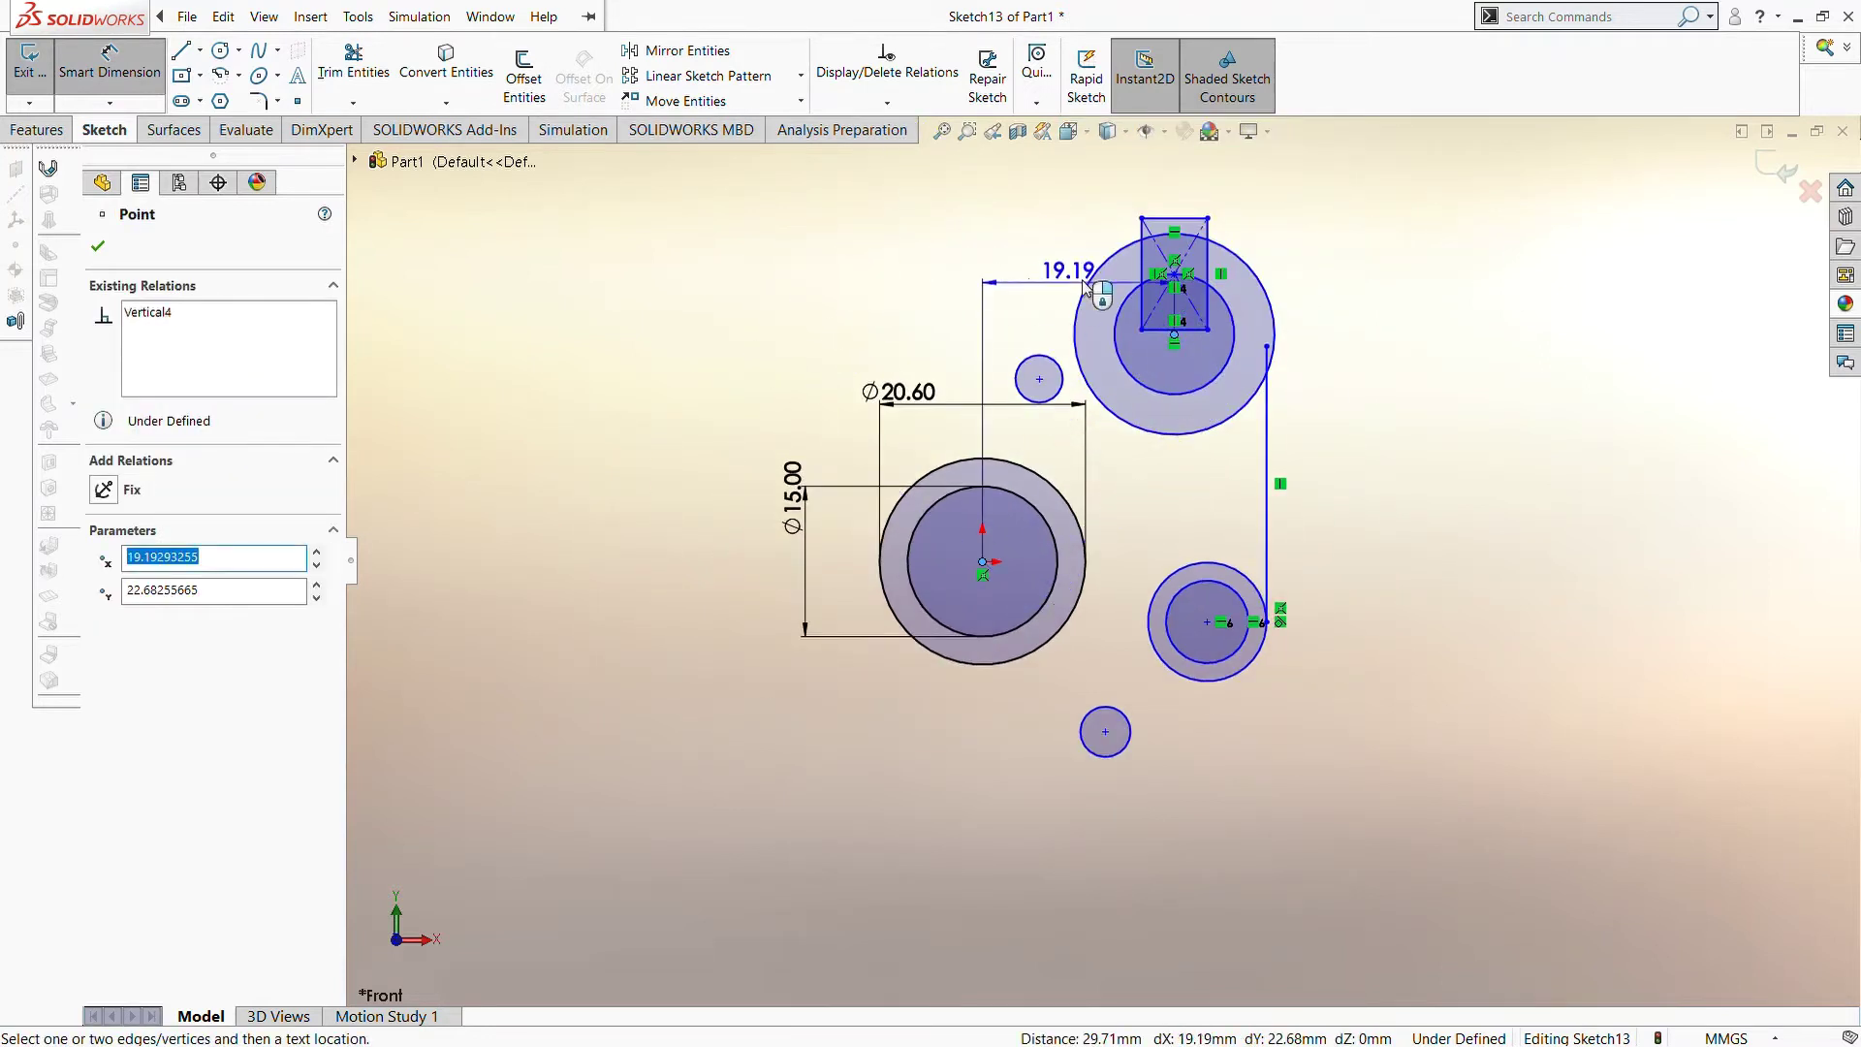
click(1060, 193)
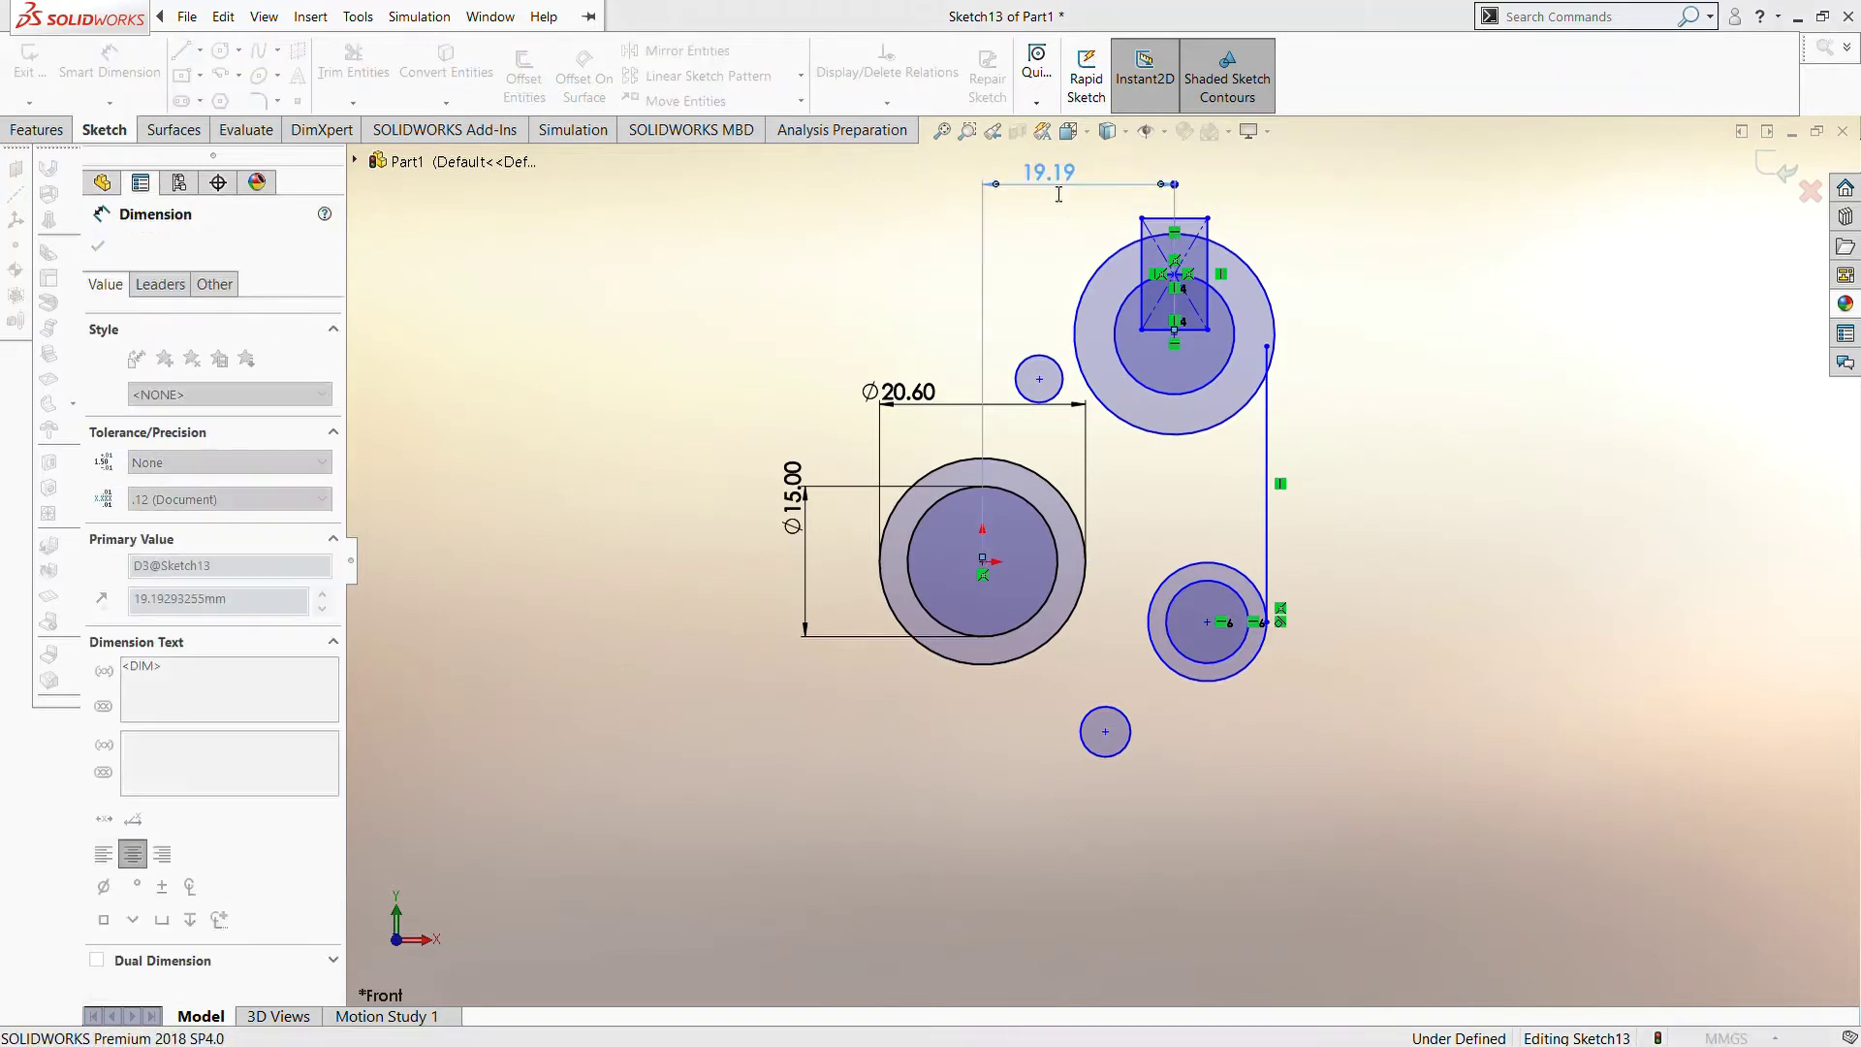
text(15.8)
key(Return)
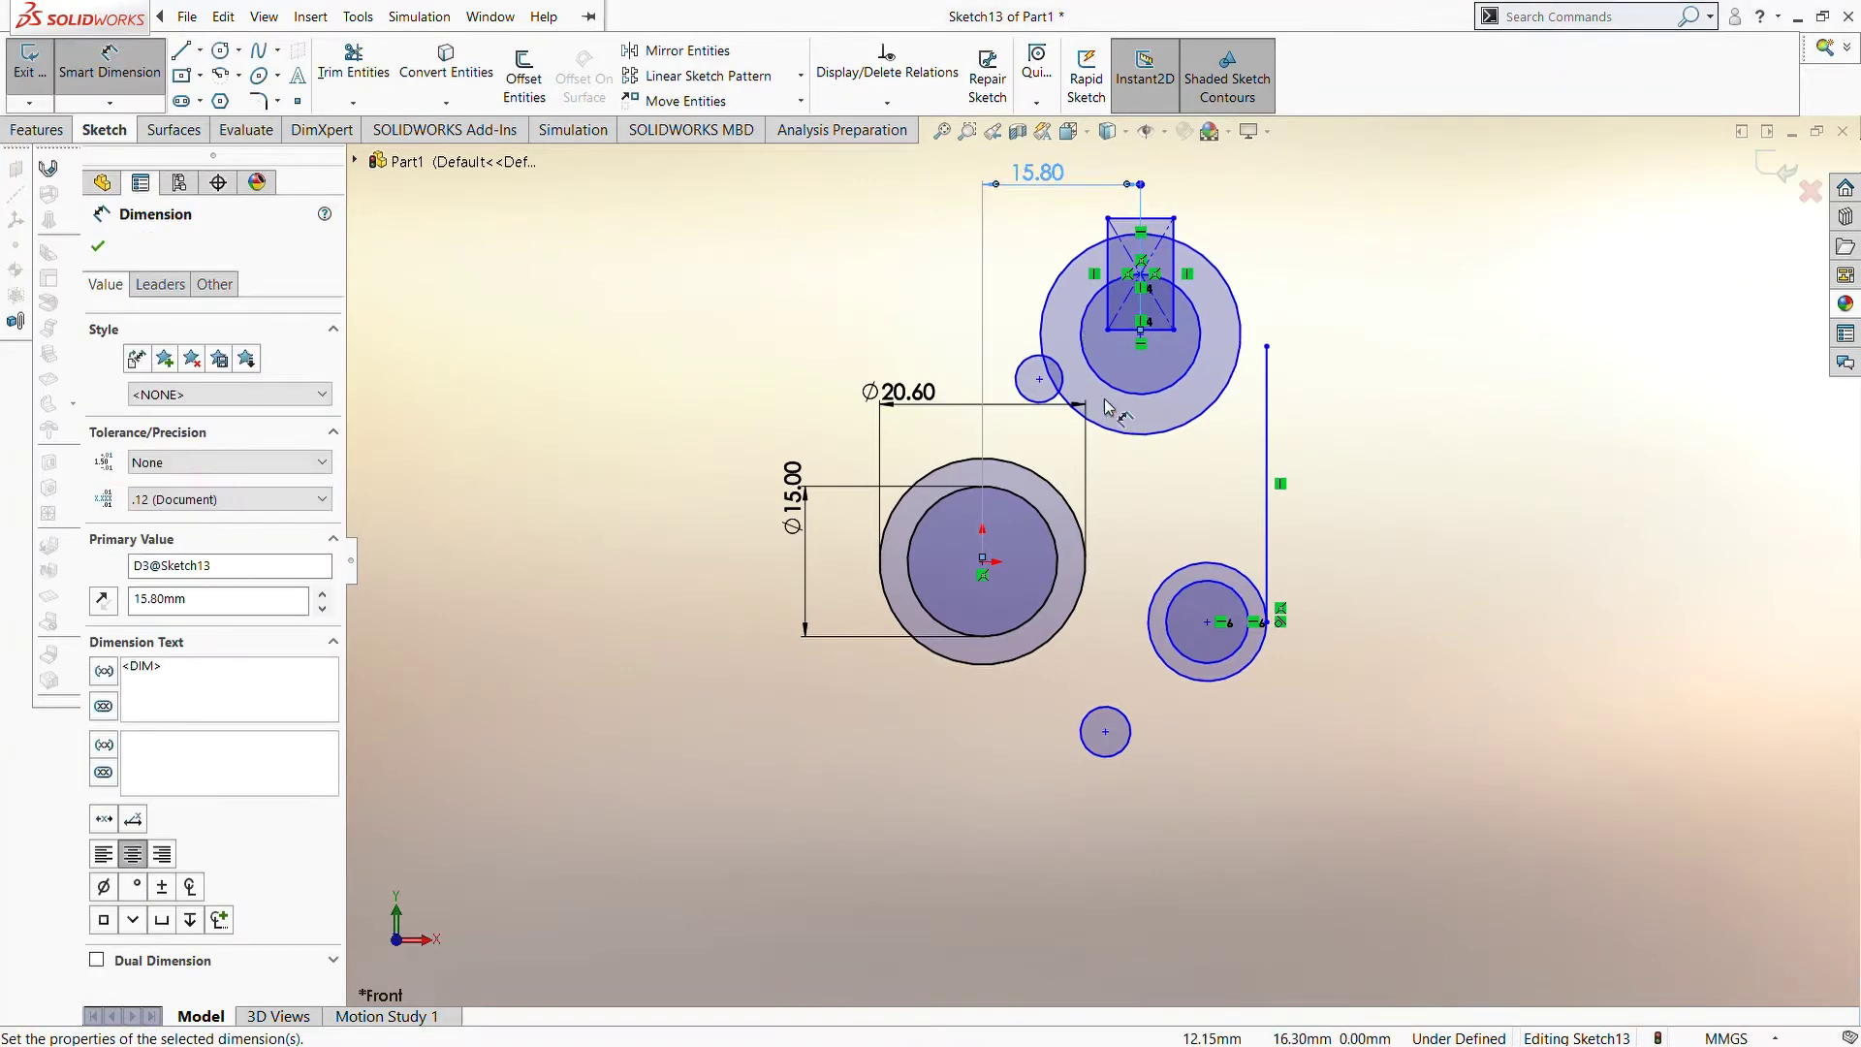
Set the vertical distance from the origin to the centre of the upper concentric circles to 15.8 mm
scroll(1105, 406, down, 5)
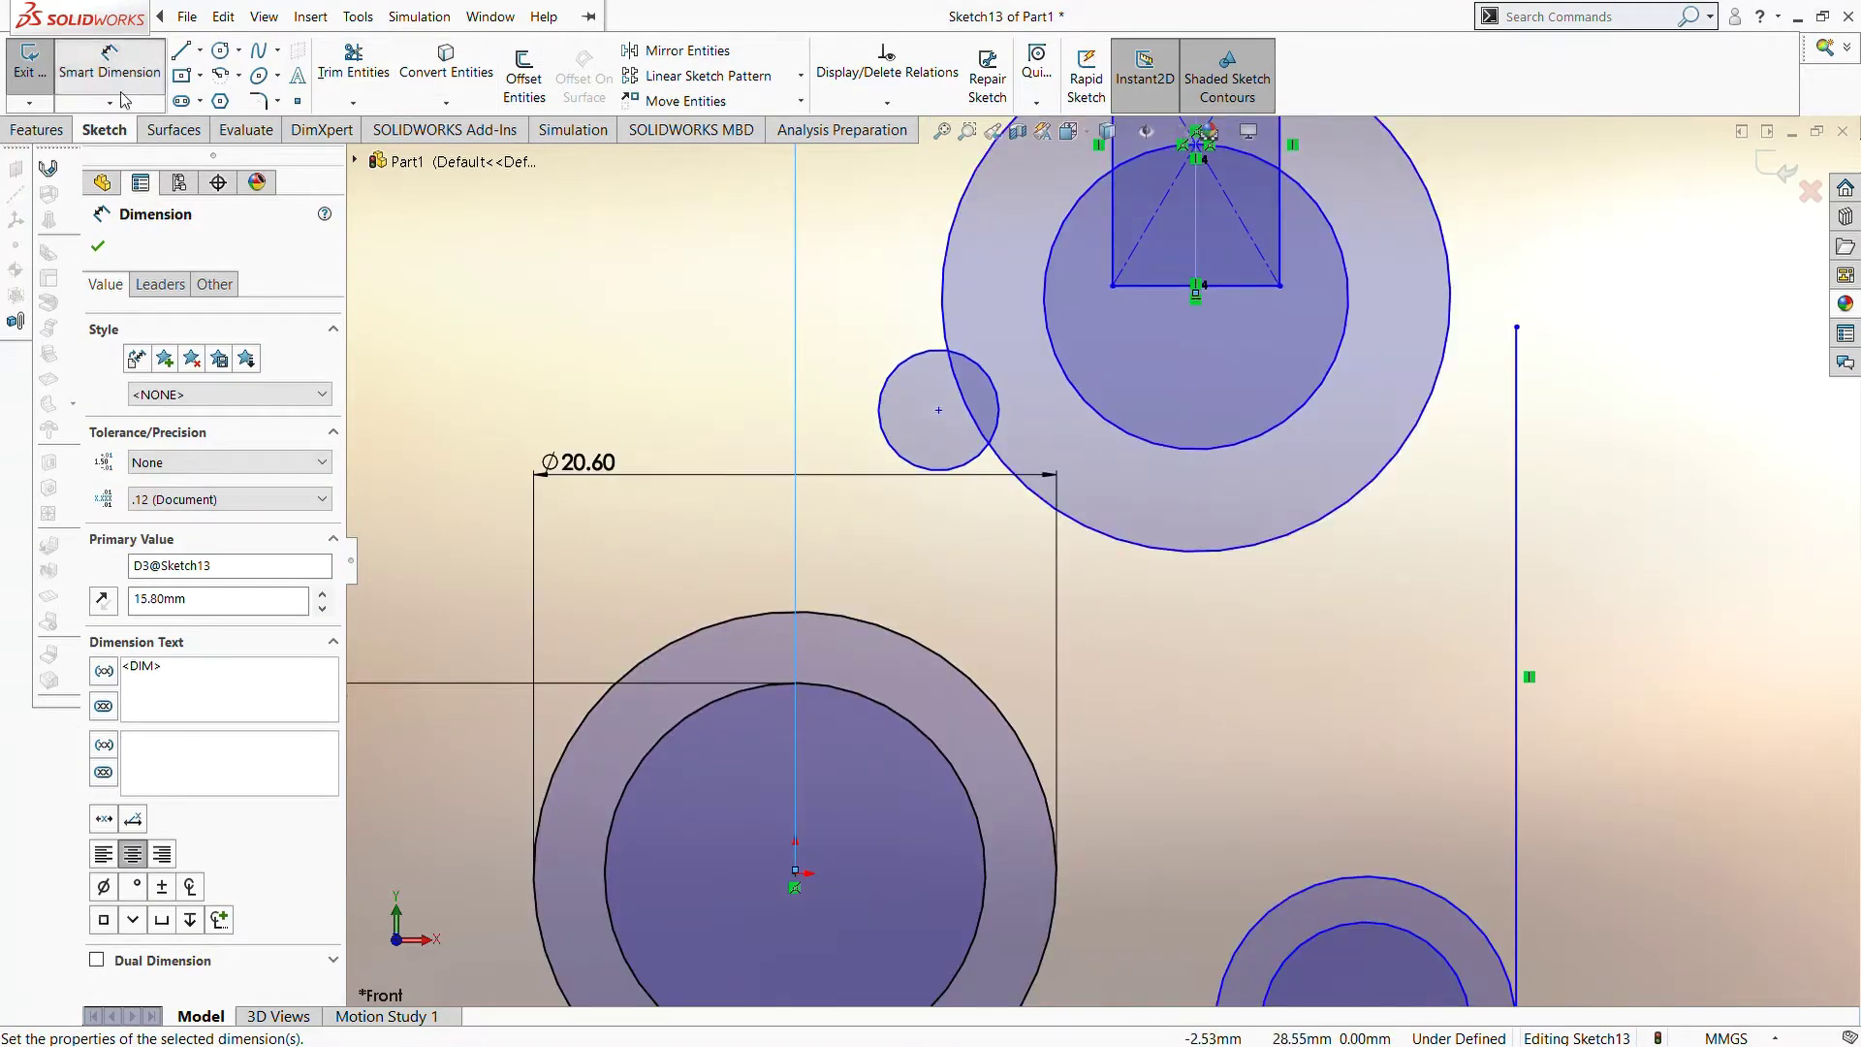
scroll(1197, 305, up, 3)
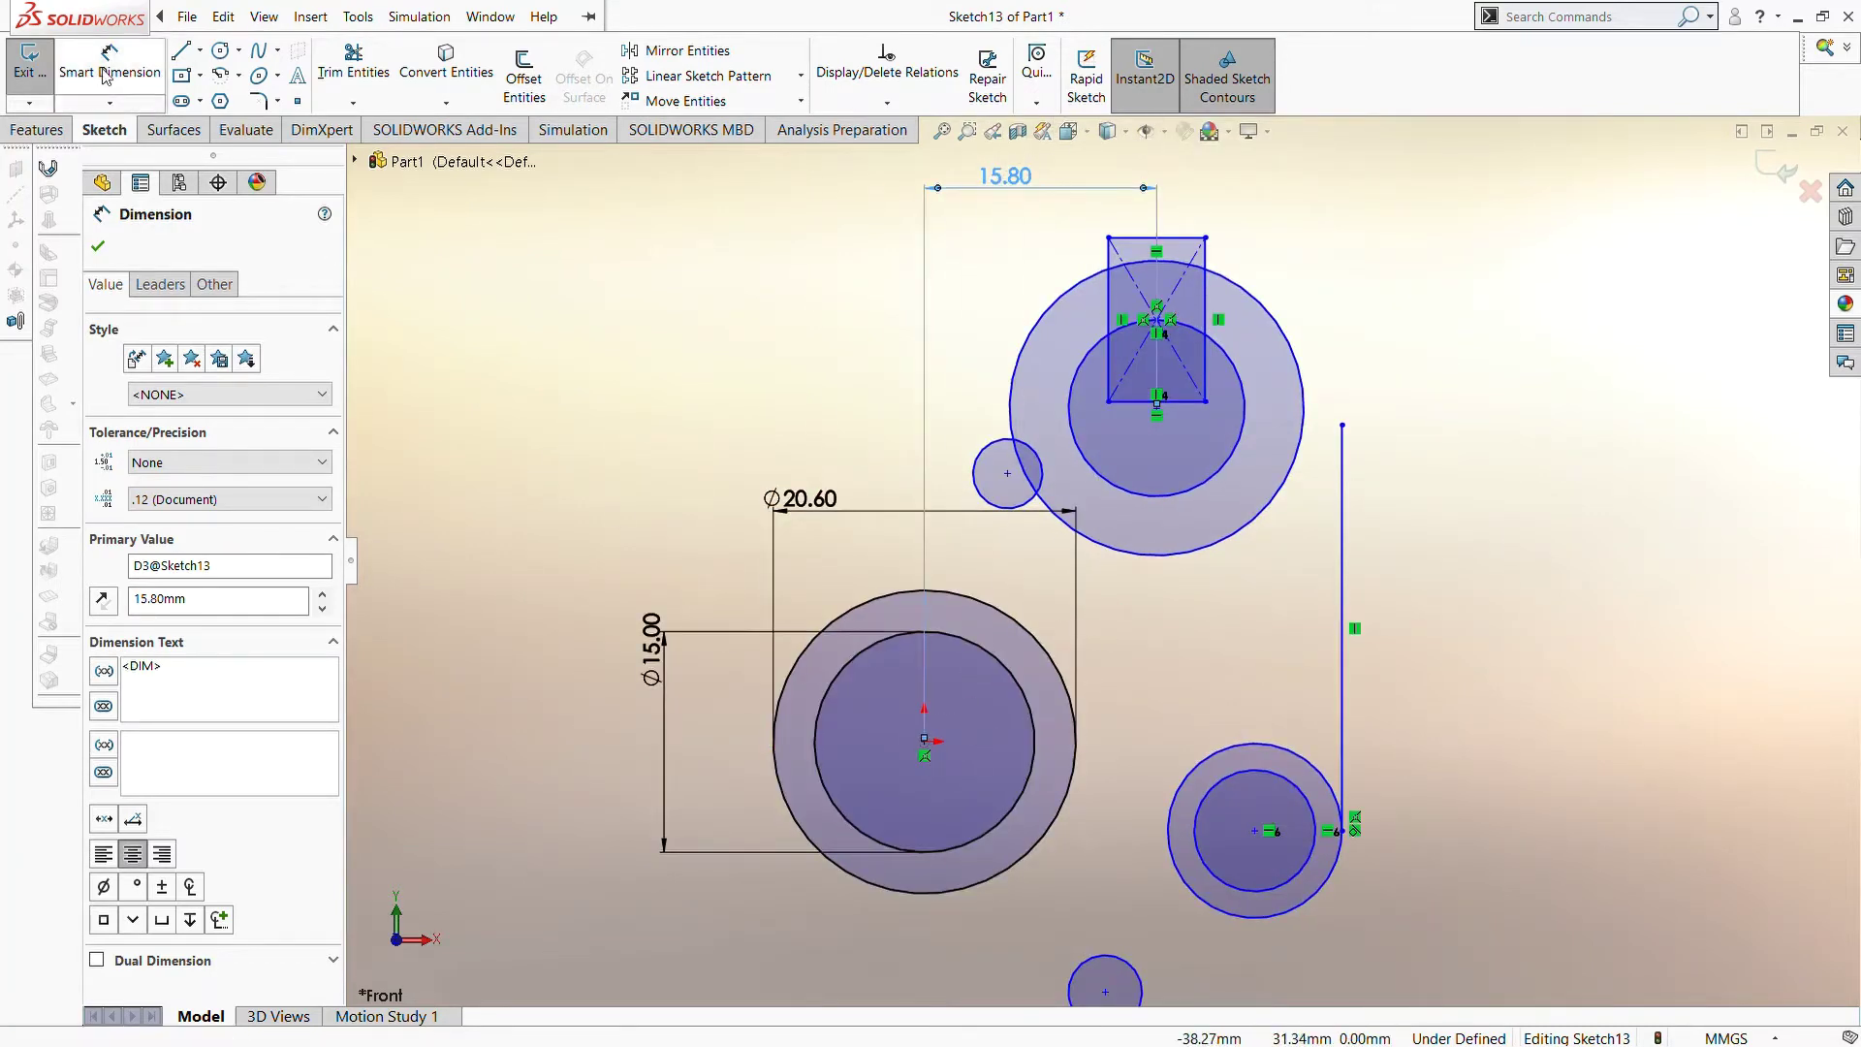
click(107, 76)
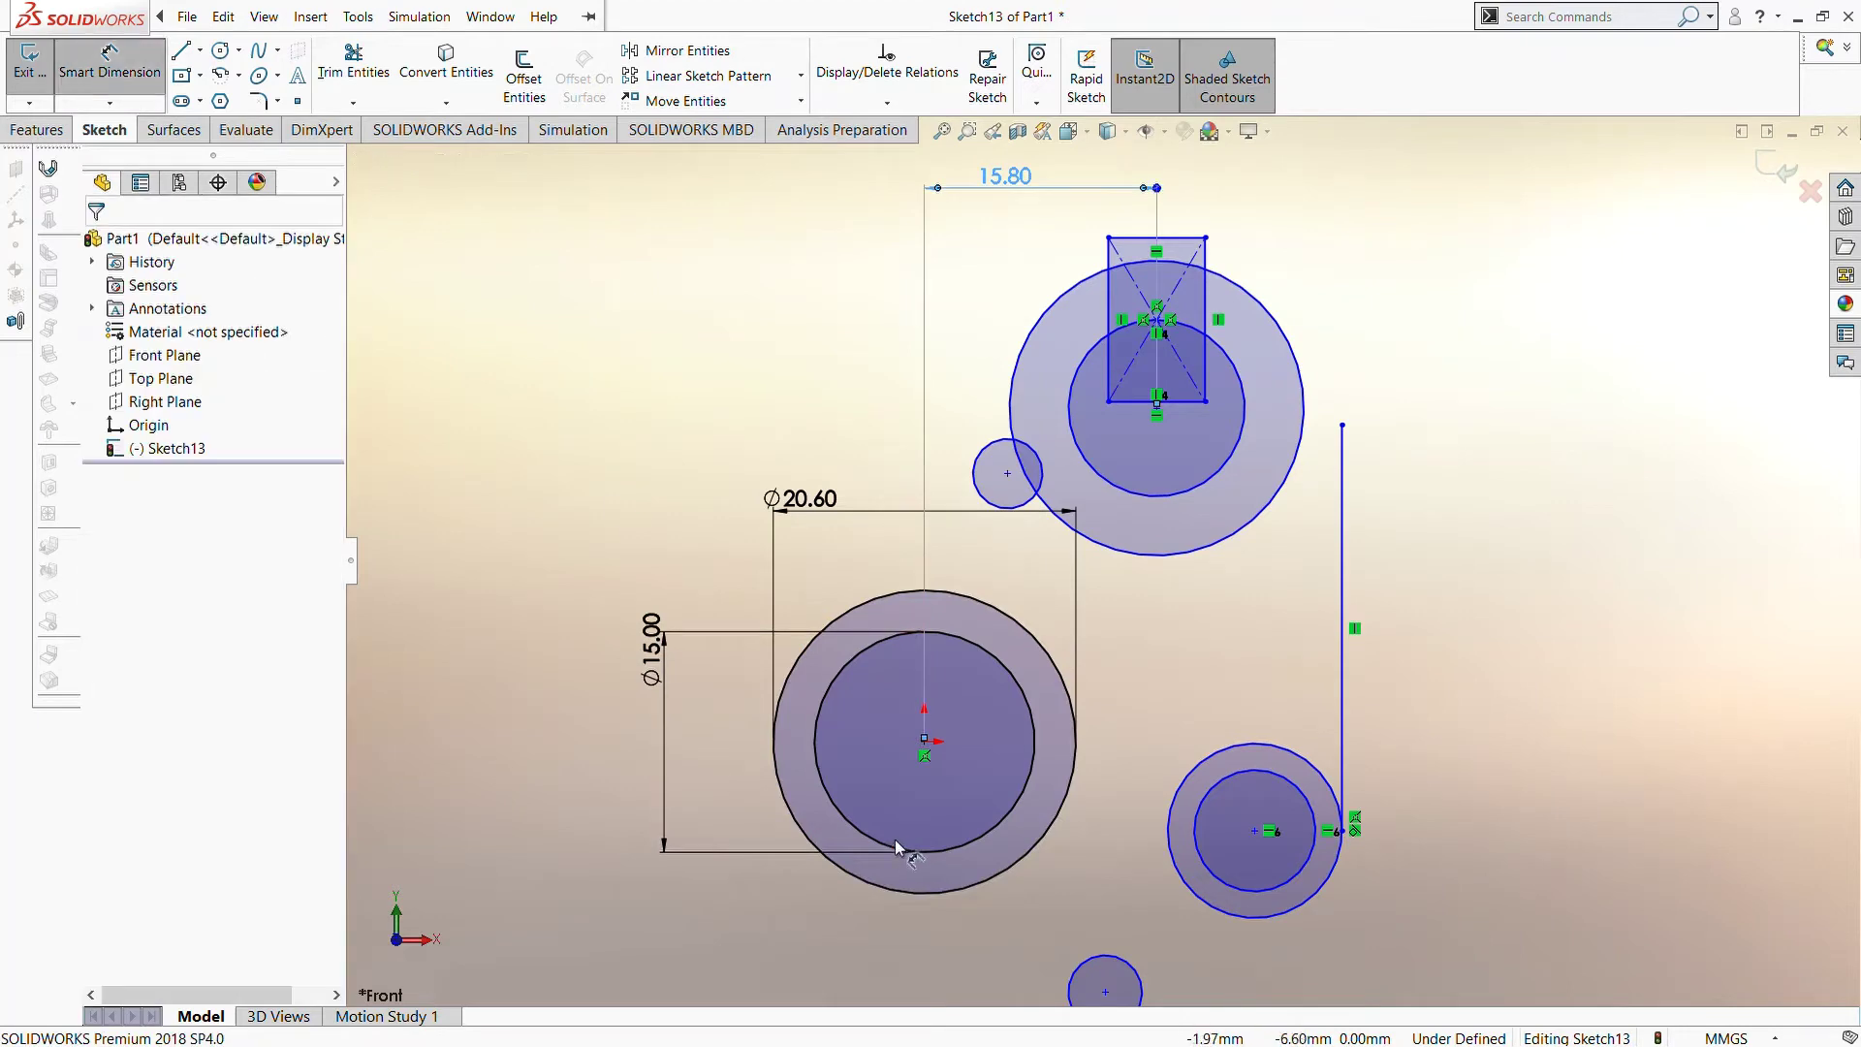
click(926, 741)
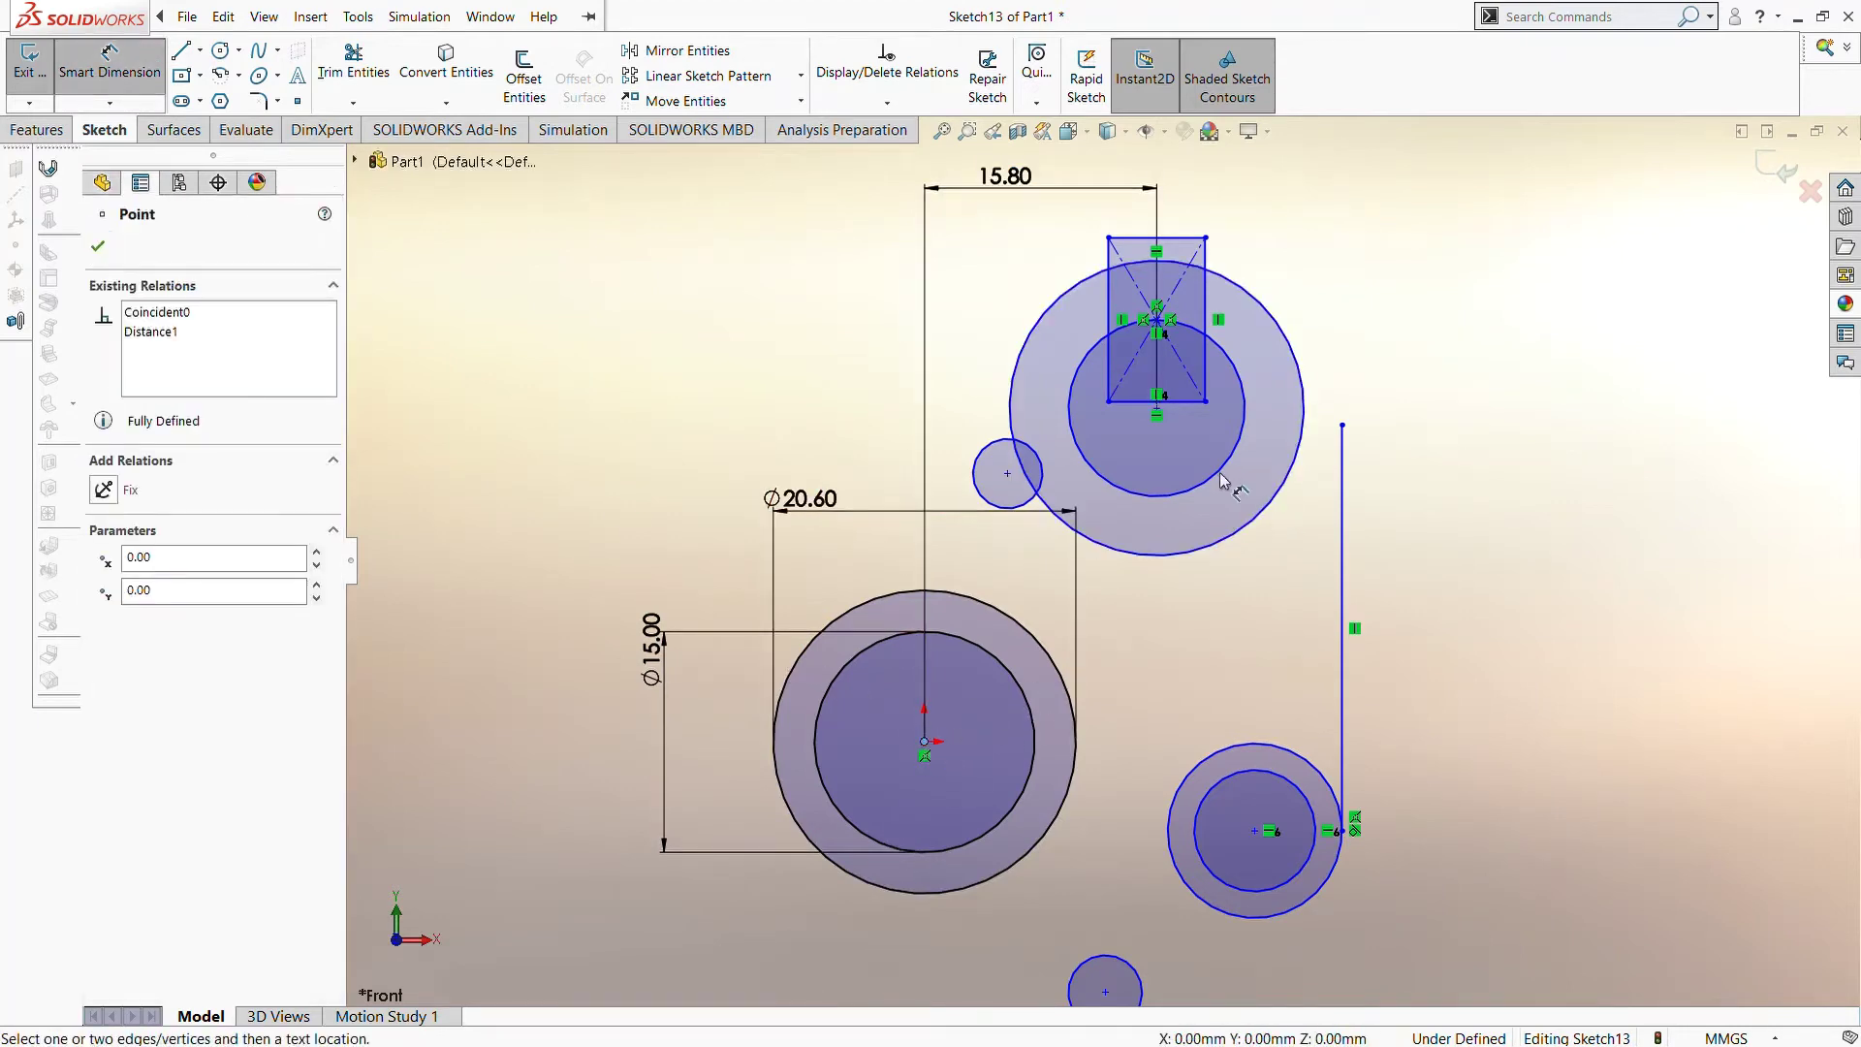
click(1158, 415)
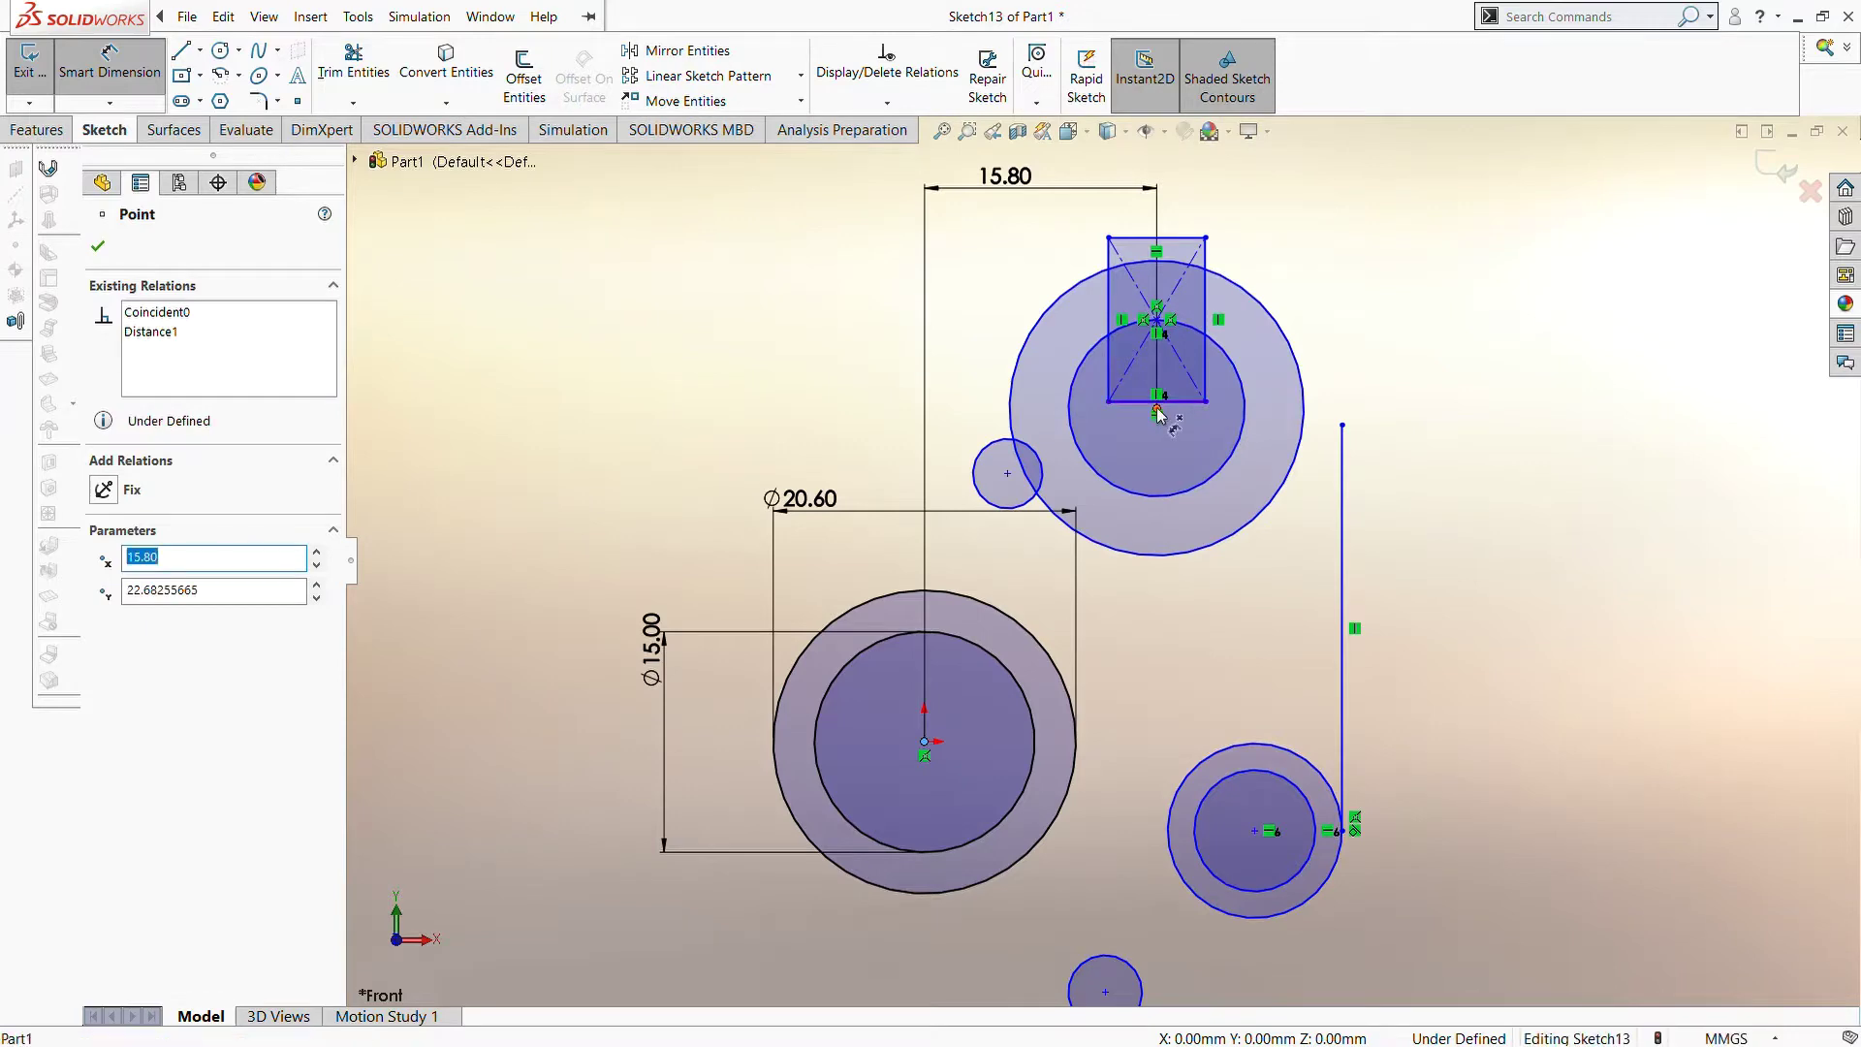
click(1369, 560)
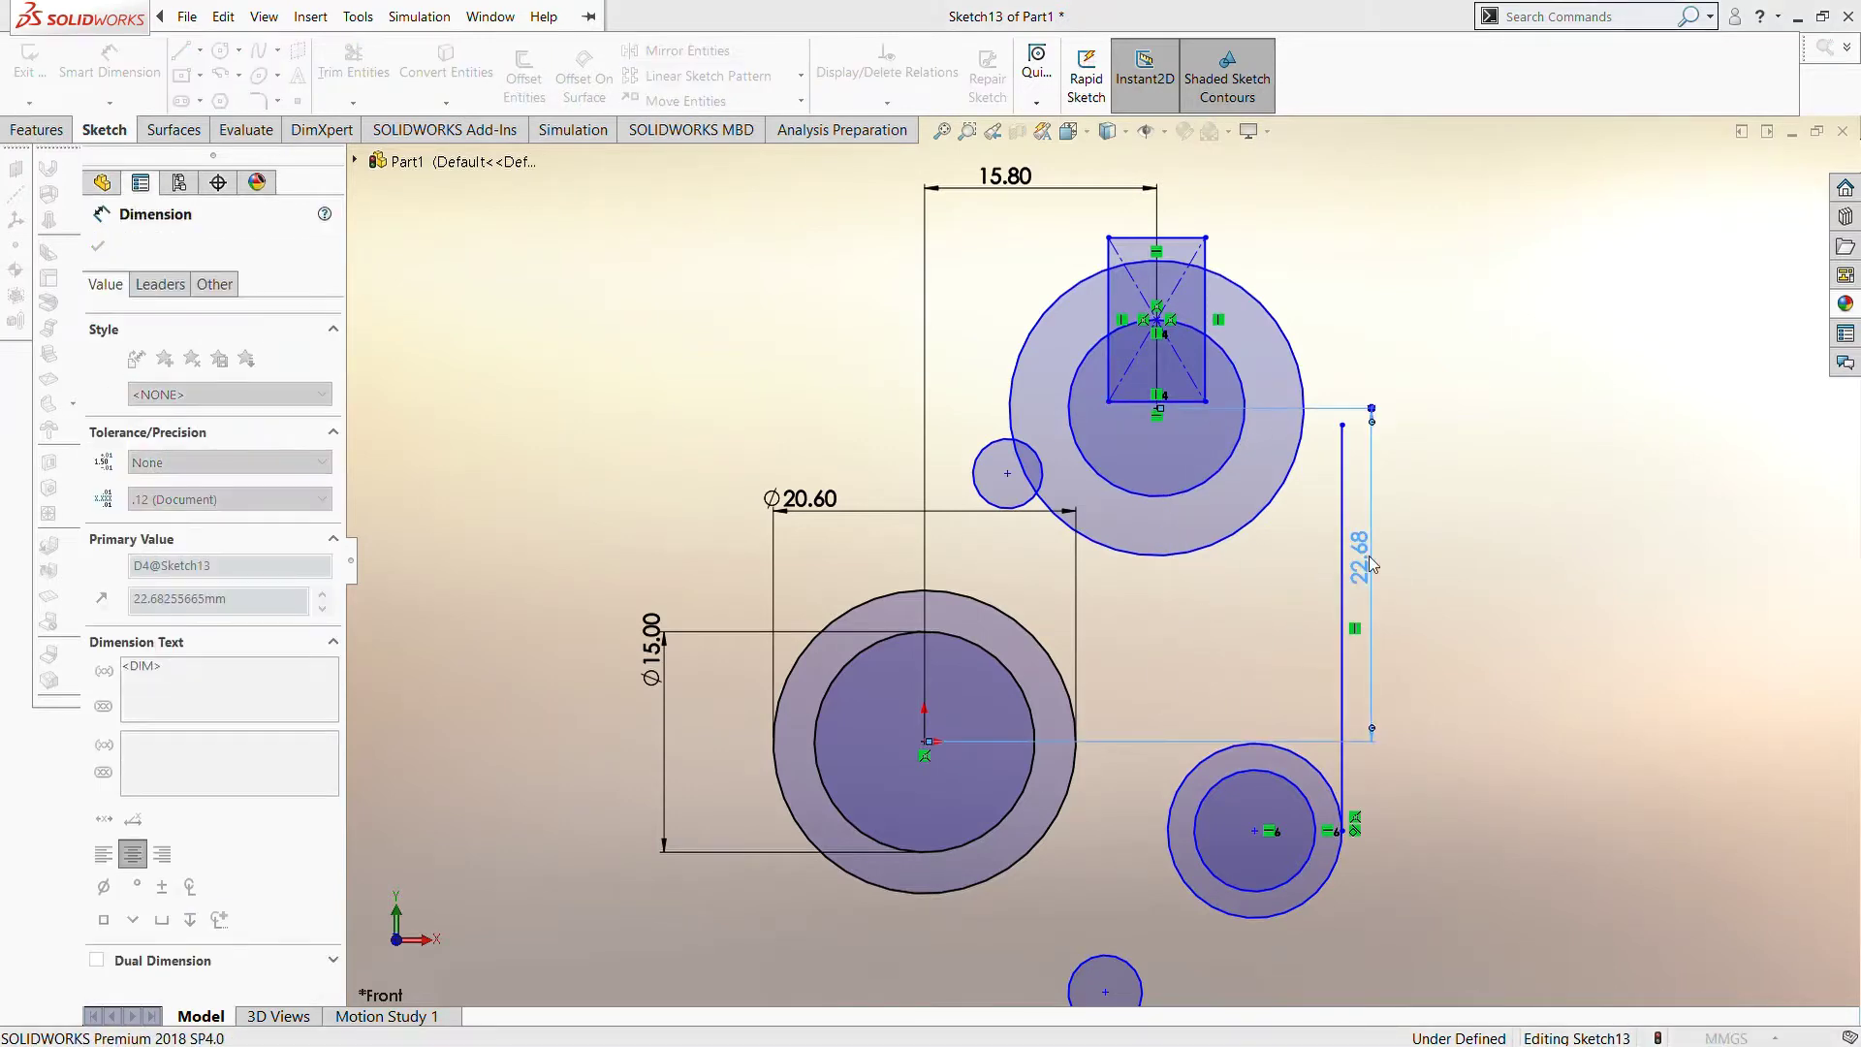
text(15.80mm)
key(Return)
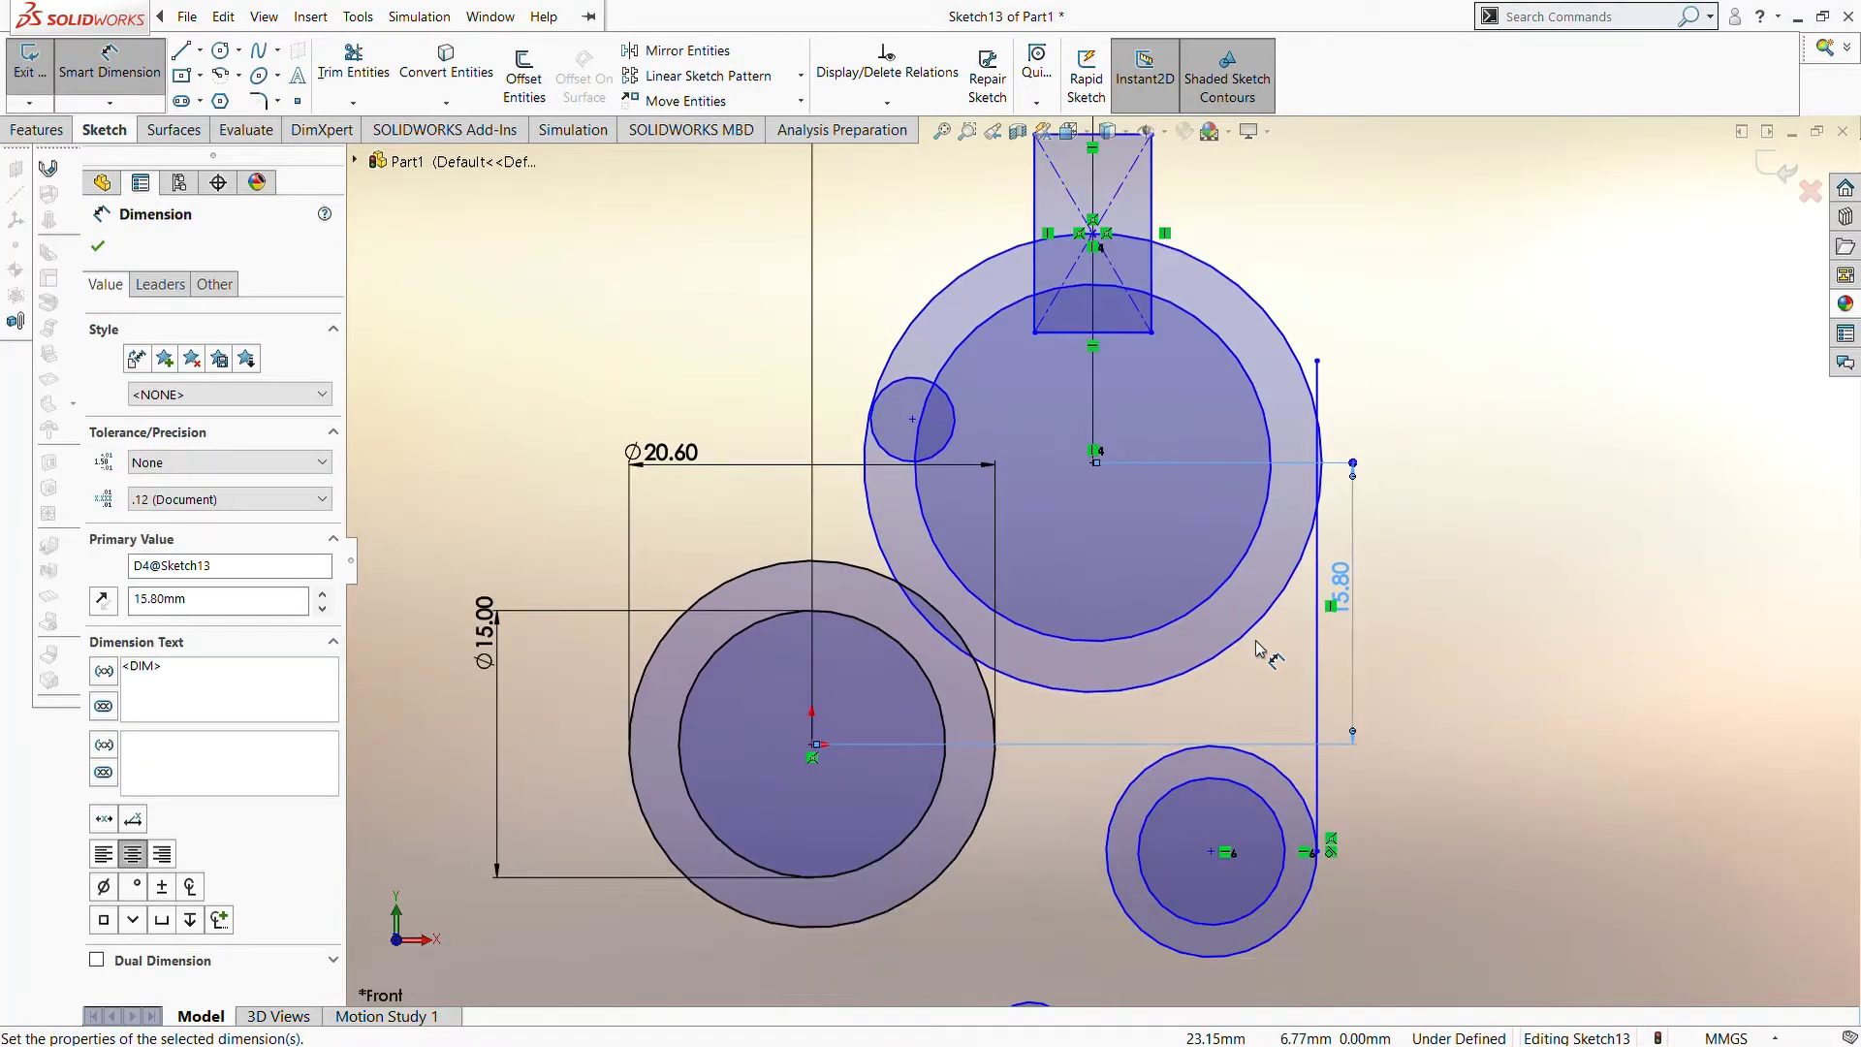
Set the width of the rectangle on the upper circles to 5 mm
click(1123, 335)
click(1134, 373)
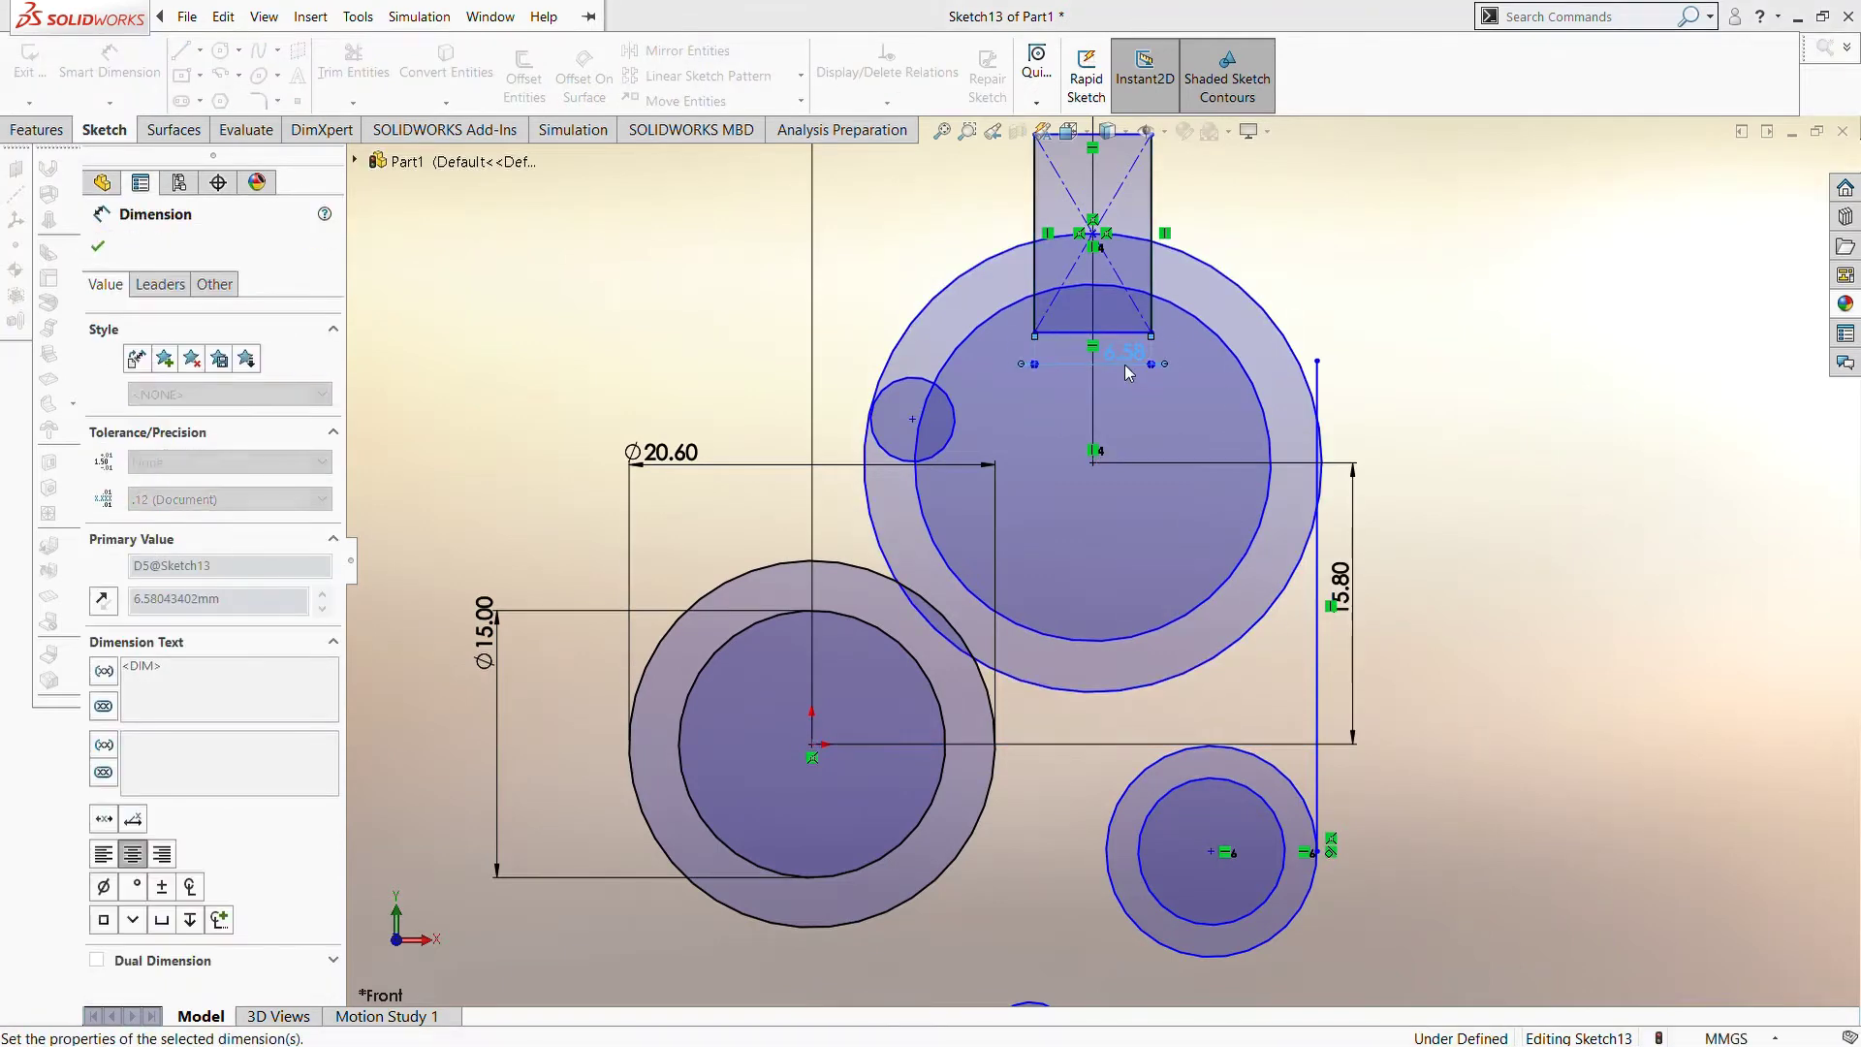
text(5.00mm)
key(Return)
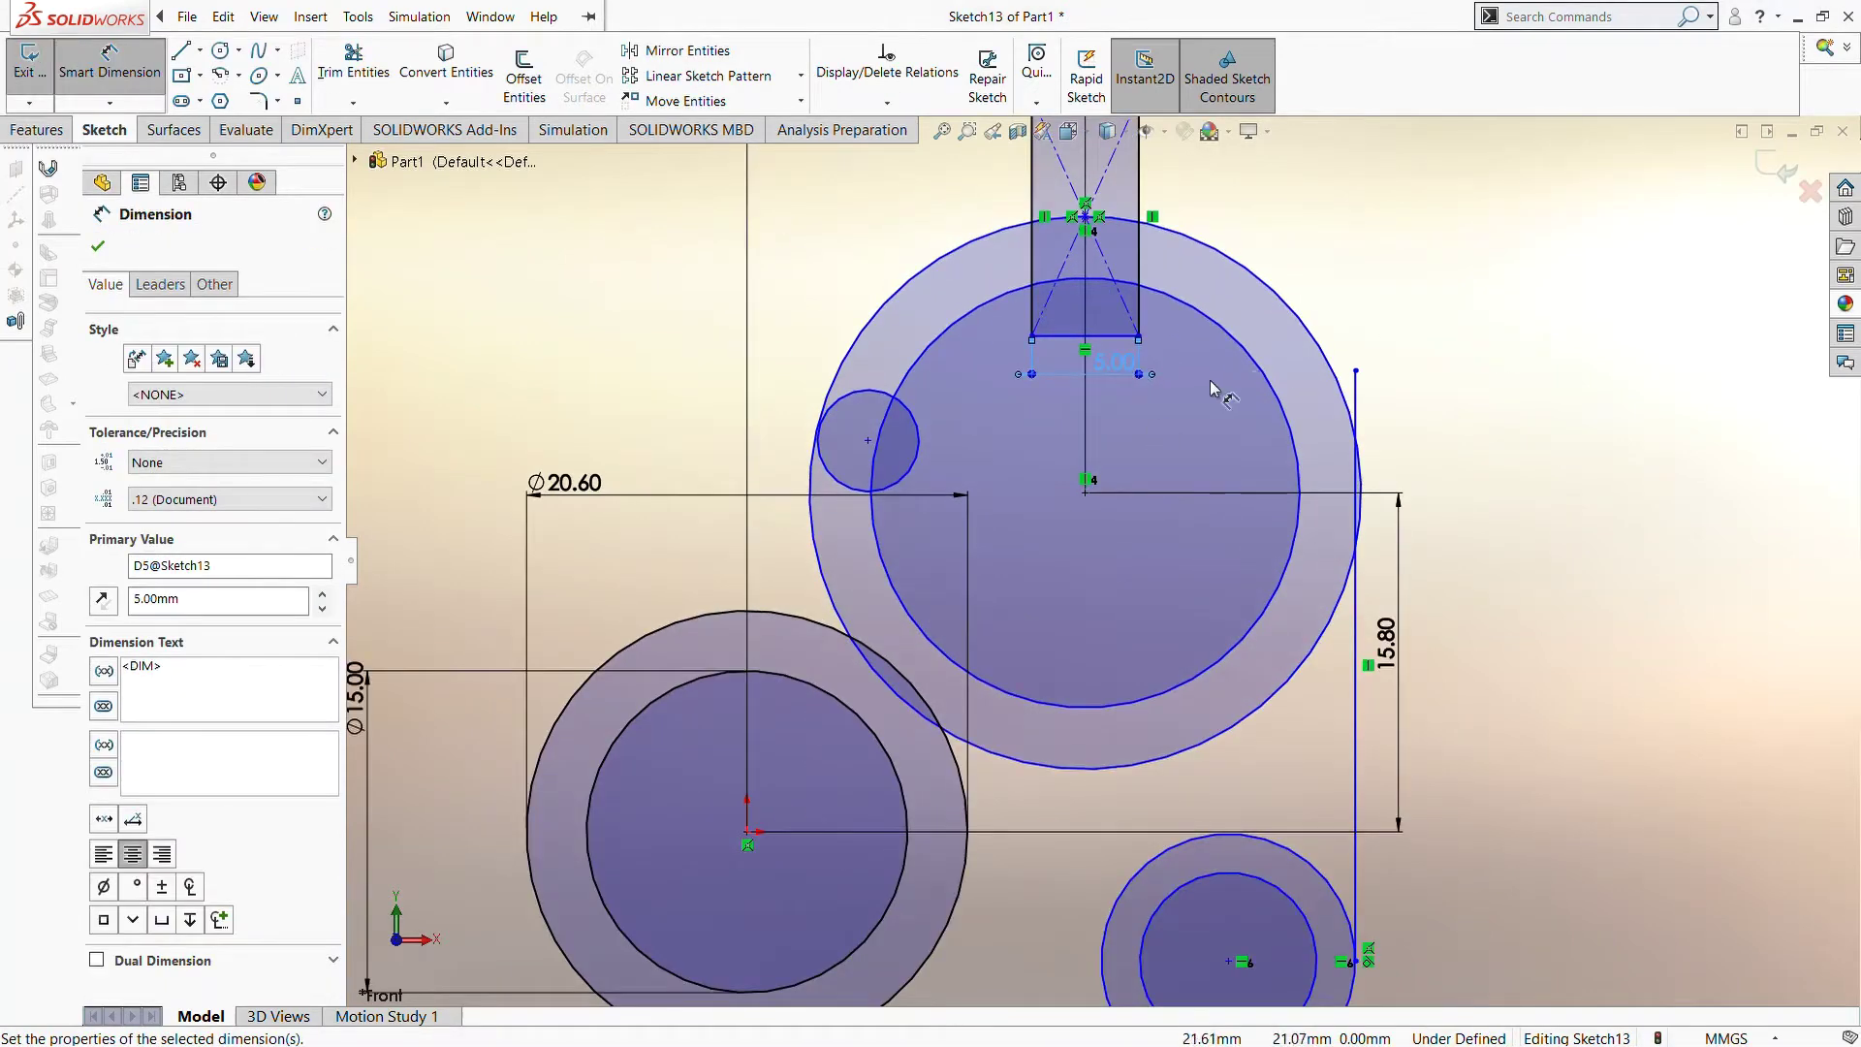
Dimension the upper concentric circles to diameters of 16.2 mm for the inner and 22.4 mm for the outer
click(1267, 387)
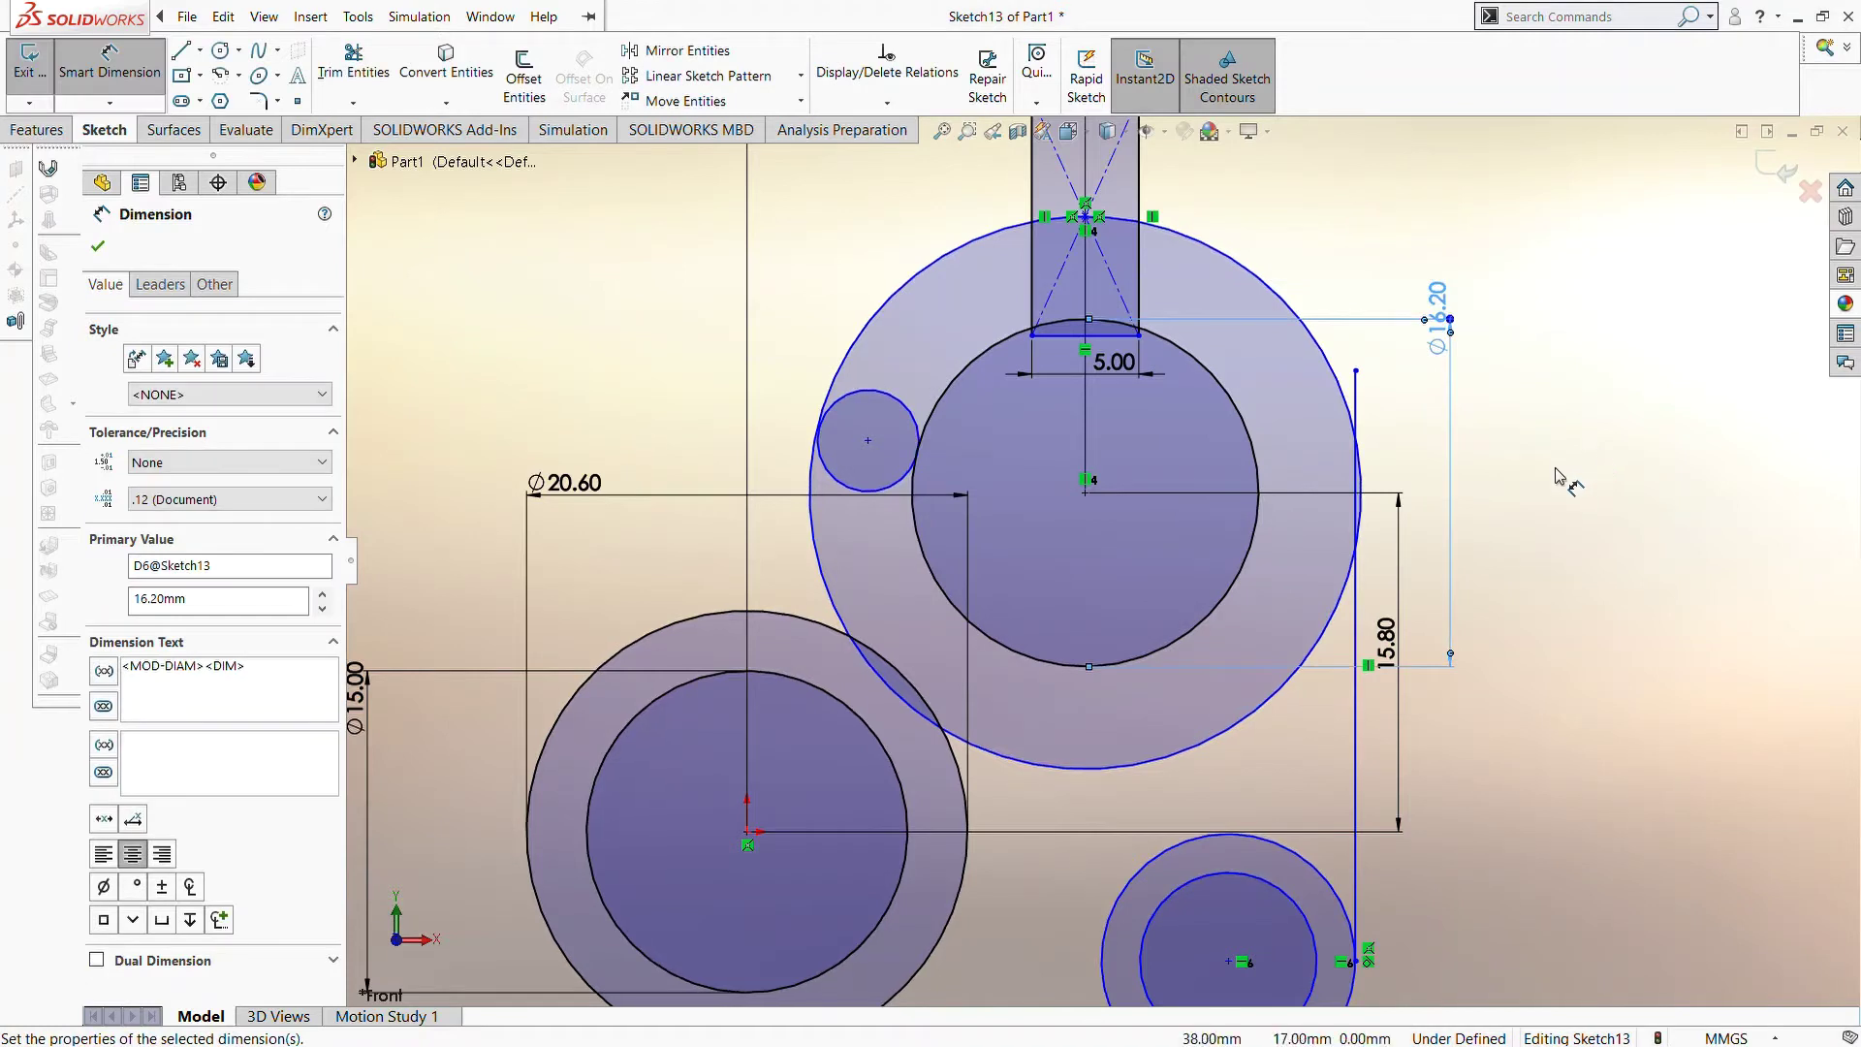
click(1332, 377)
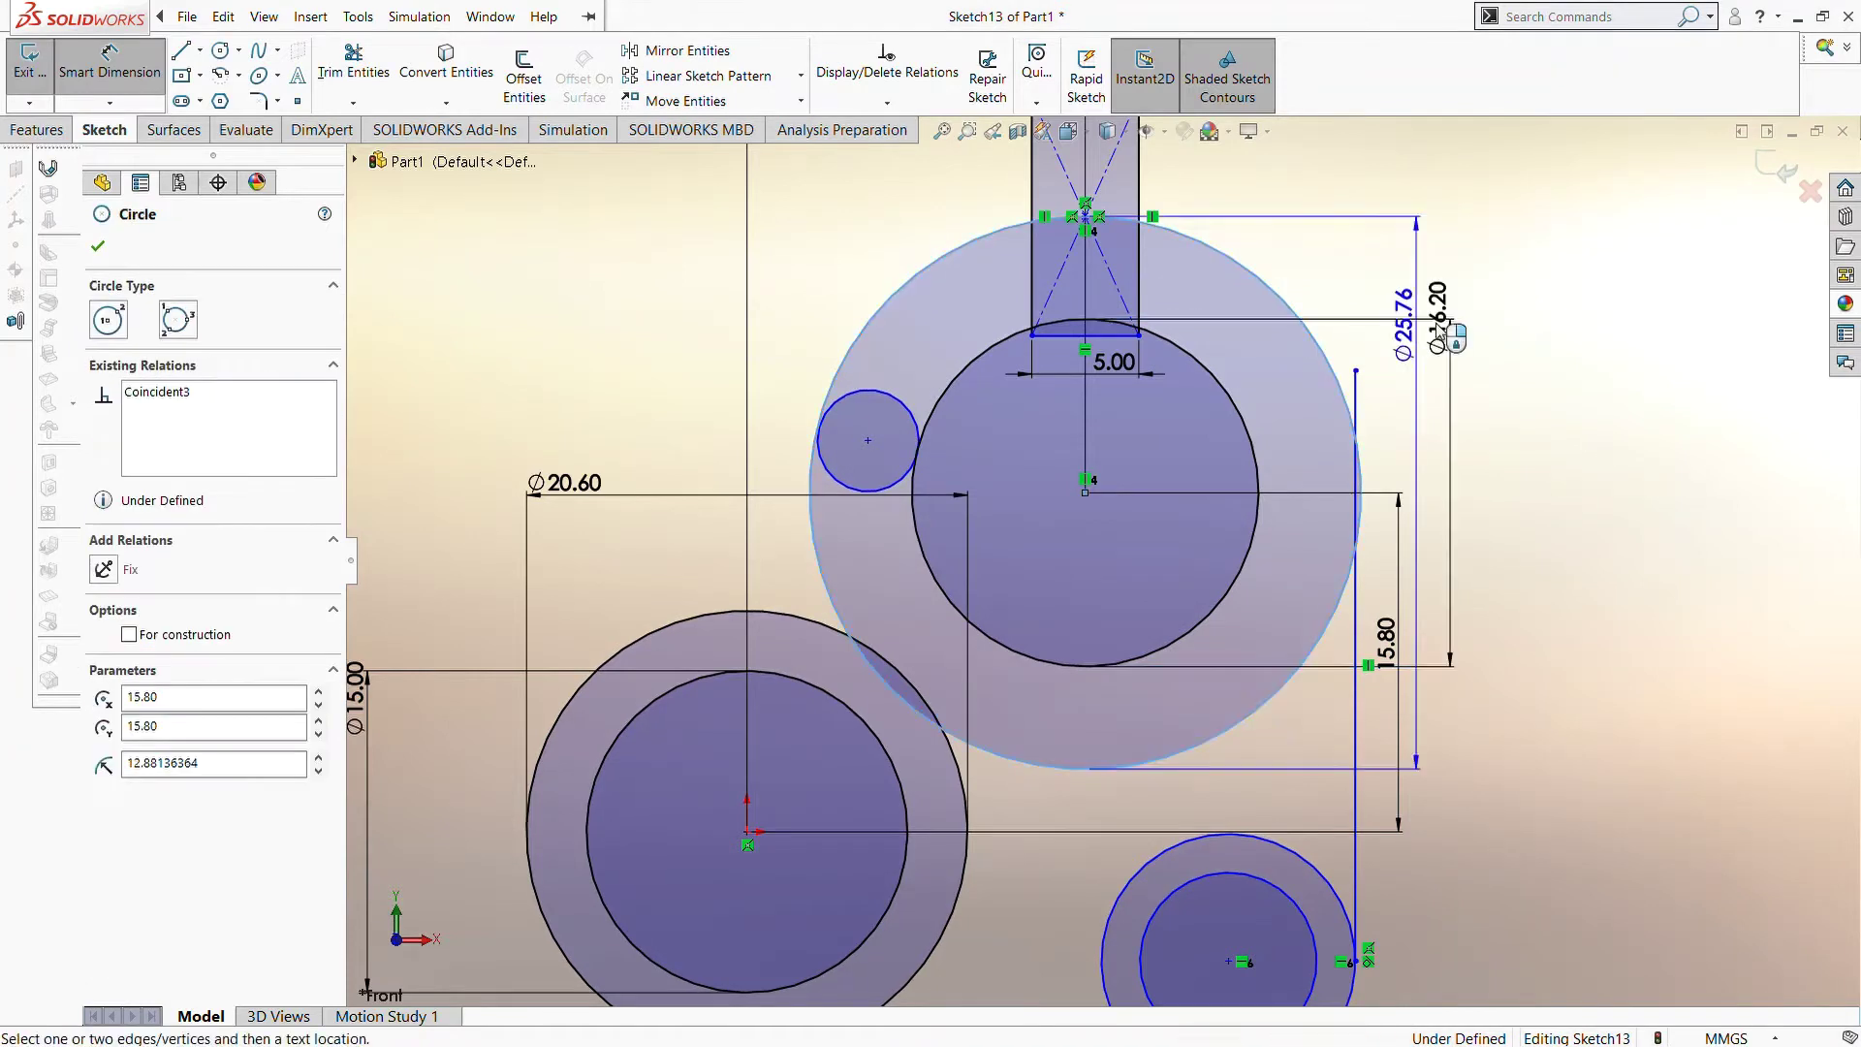
click(1518, 314)
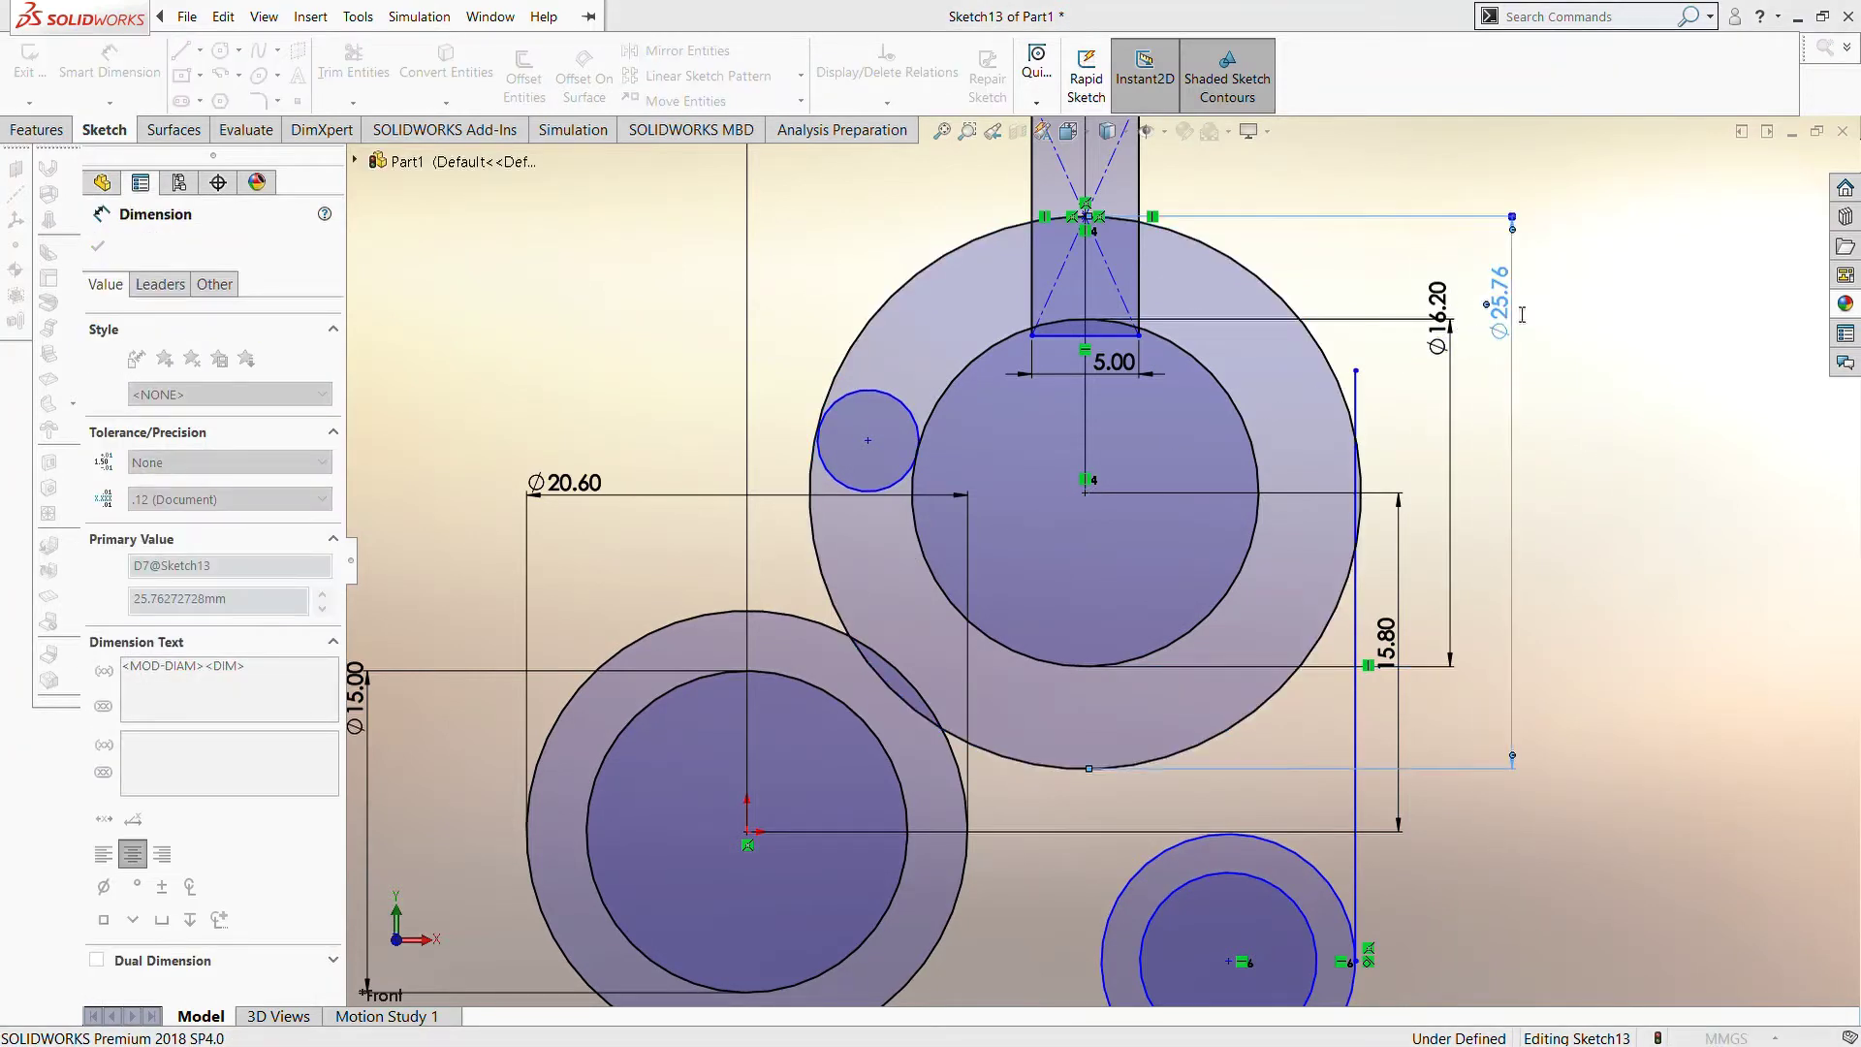
text(22.4)
key(Return)
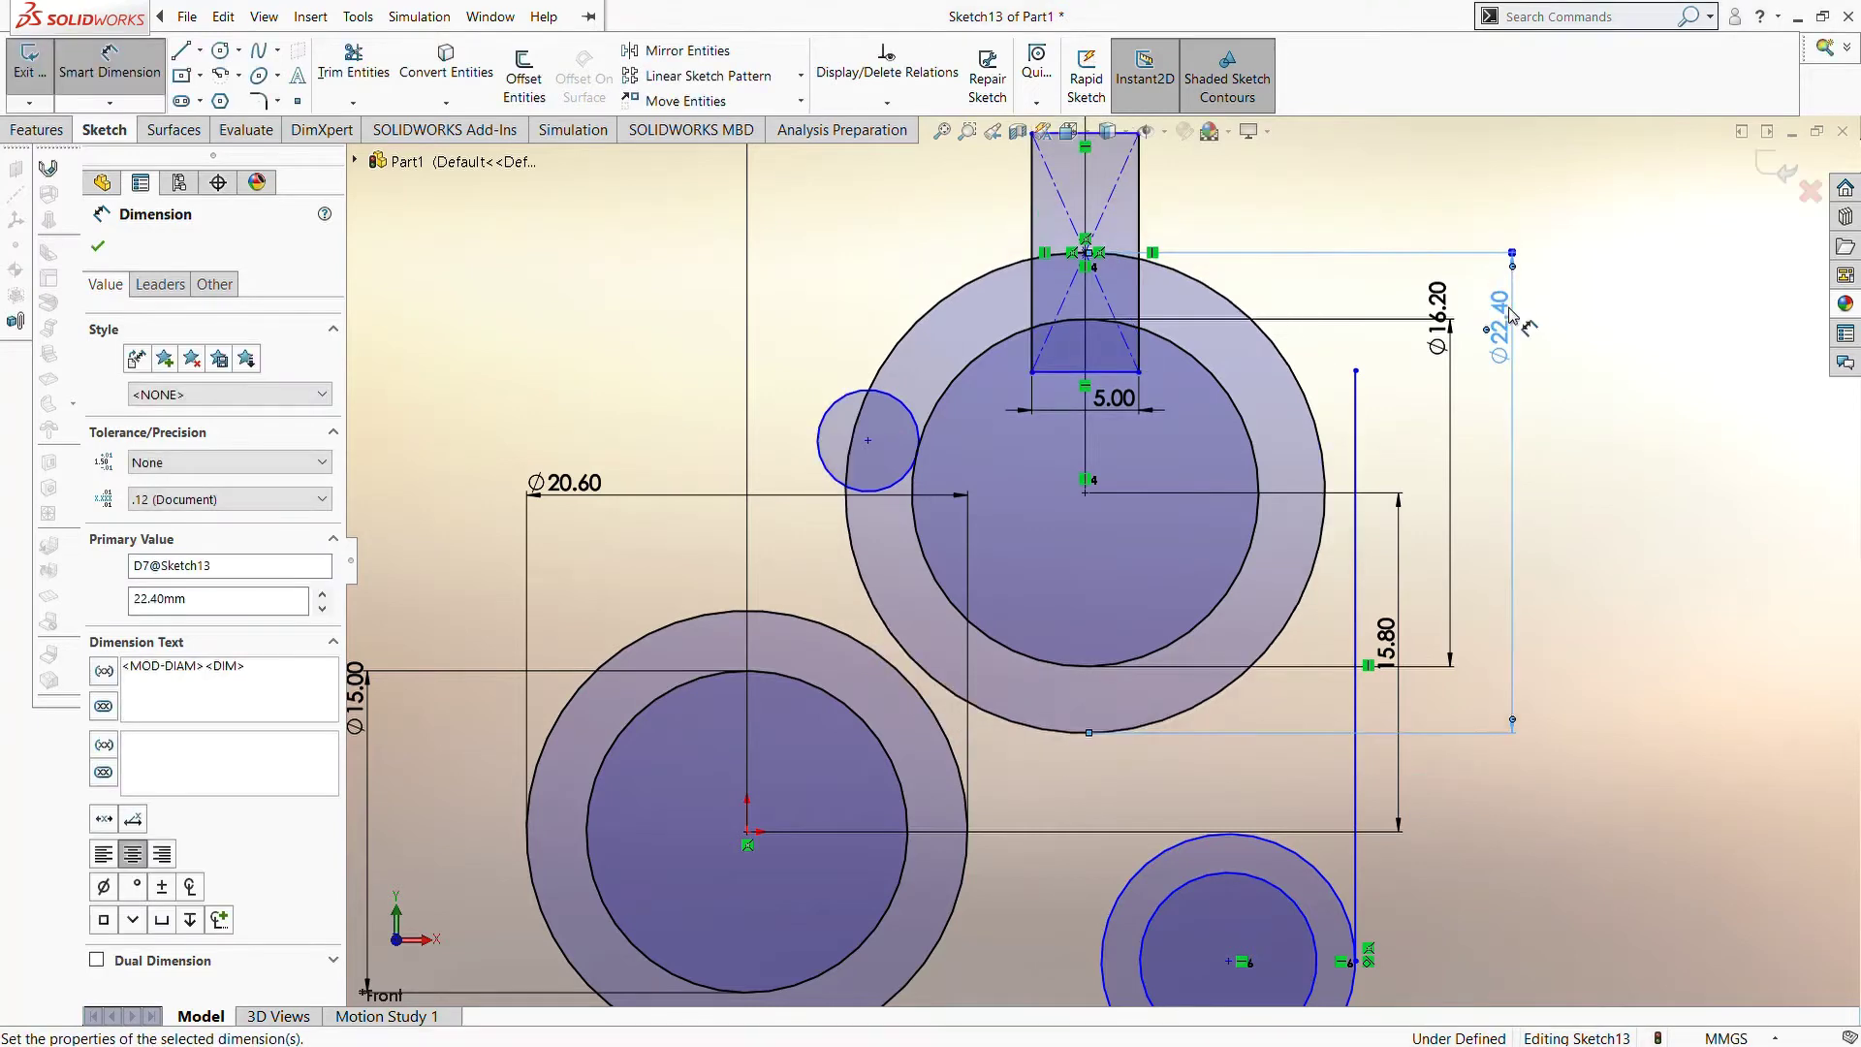
Set the horizontal distance from the origin to the centre of the lower-right concentric circles to 12.6 mm
key(z)
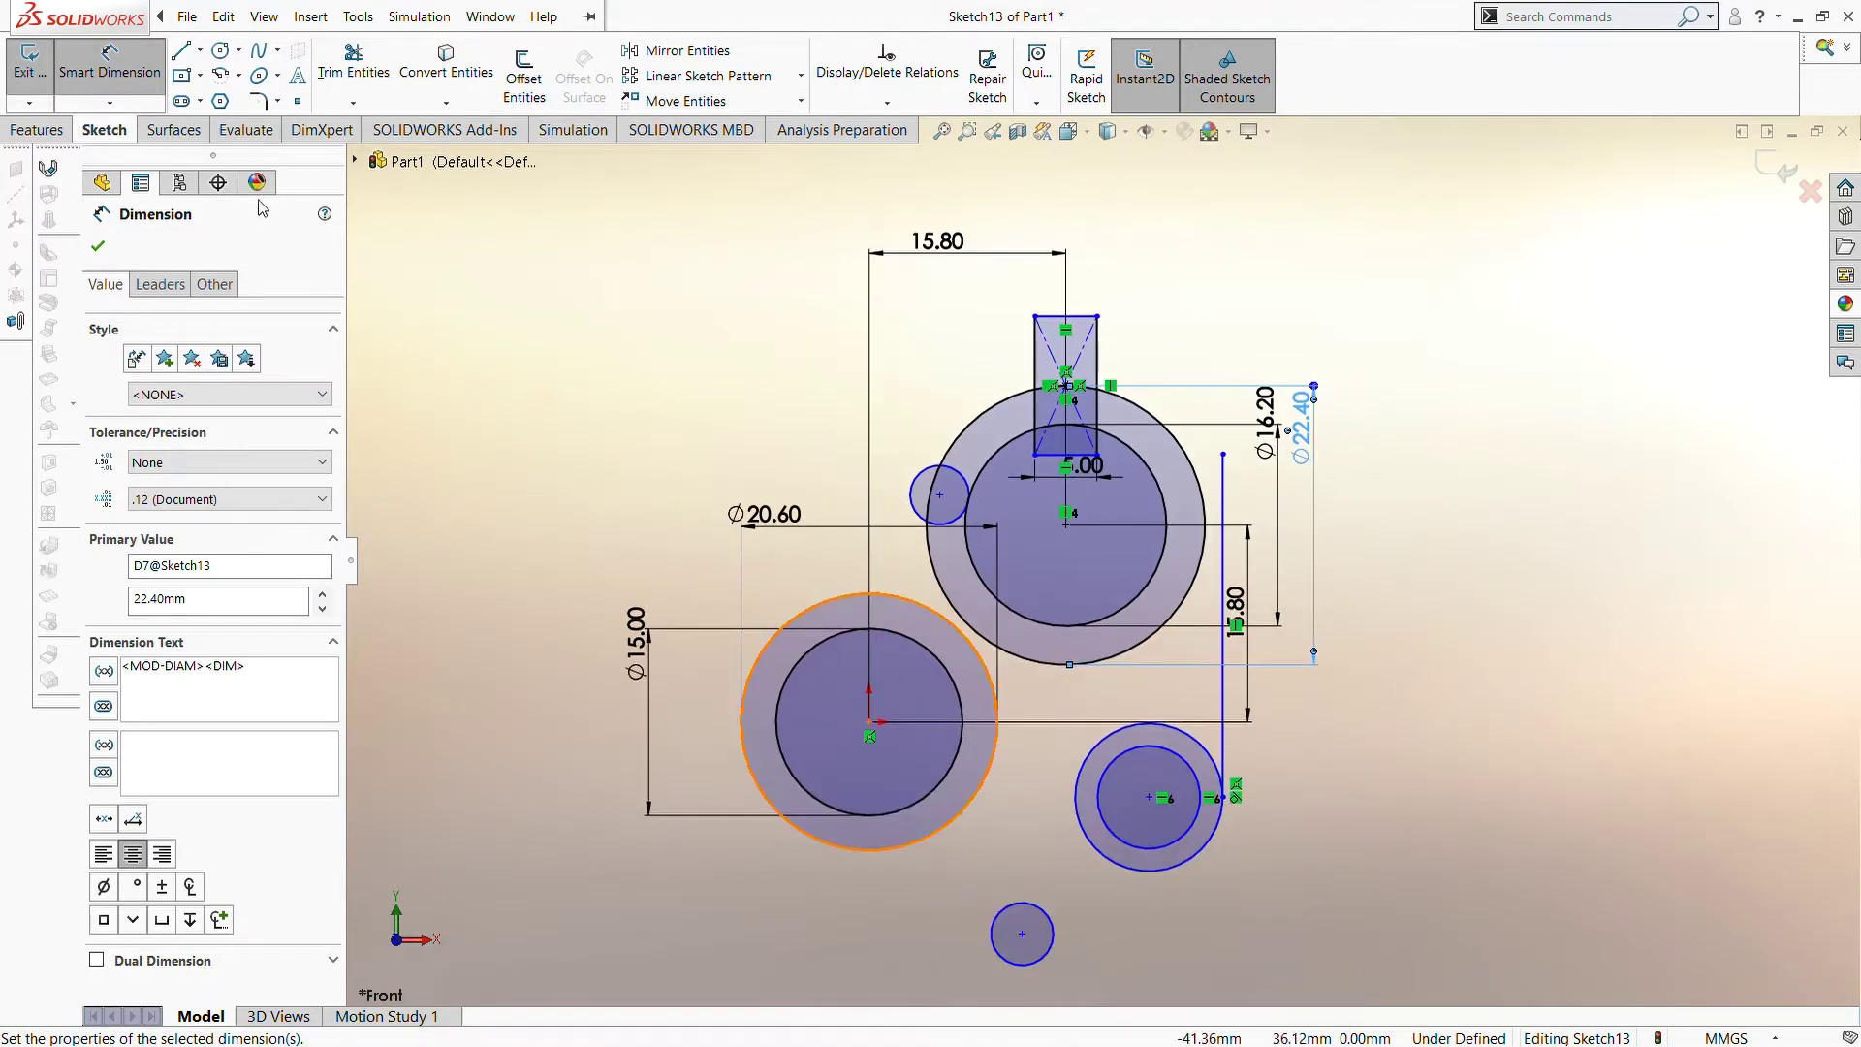
click(870, 723)
click(1148, 797)
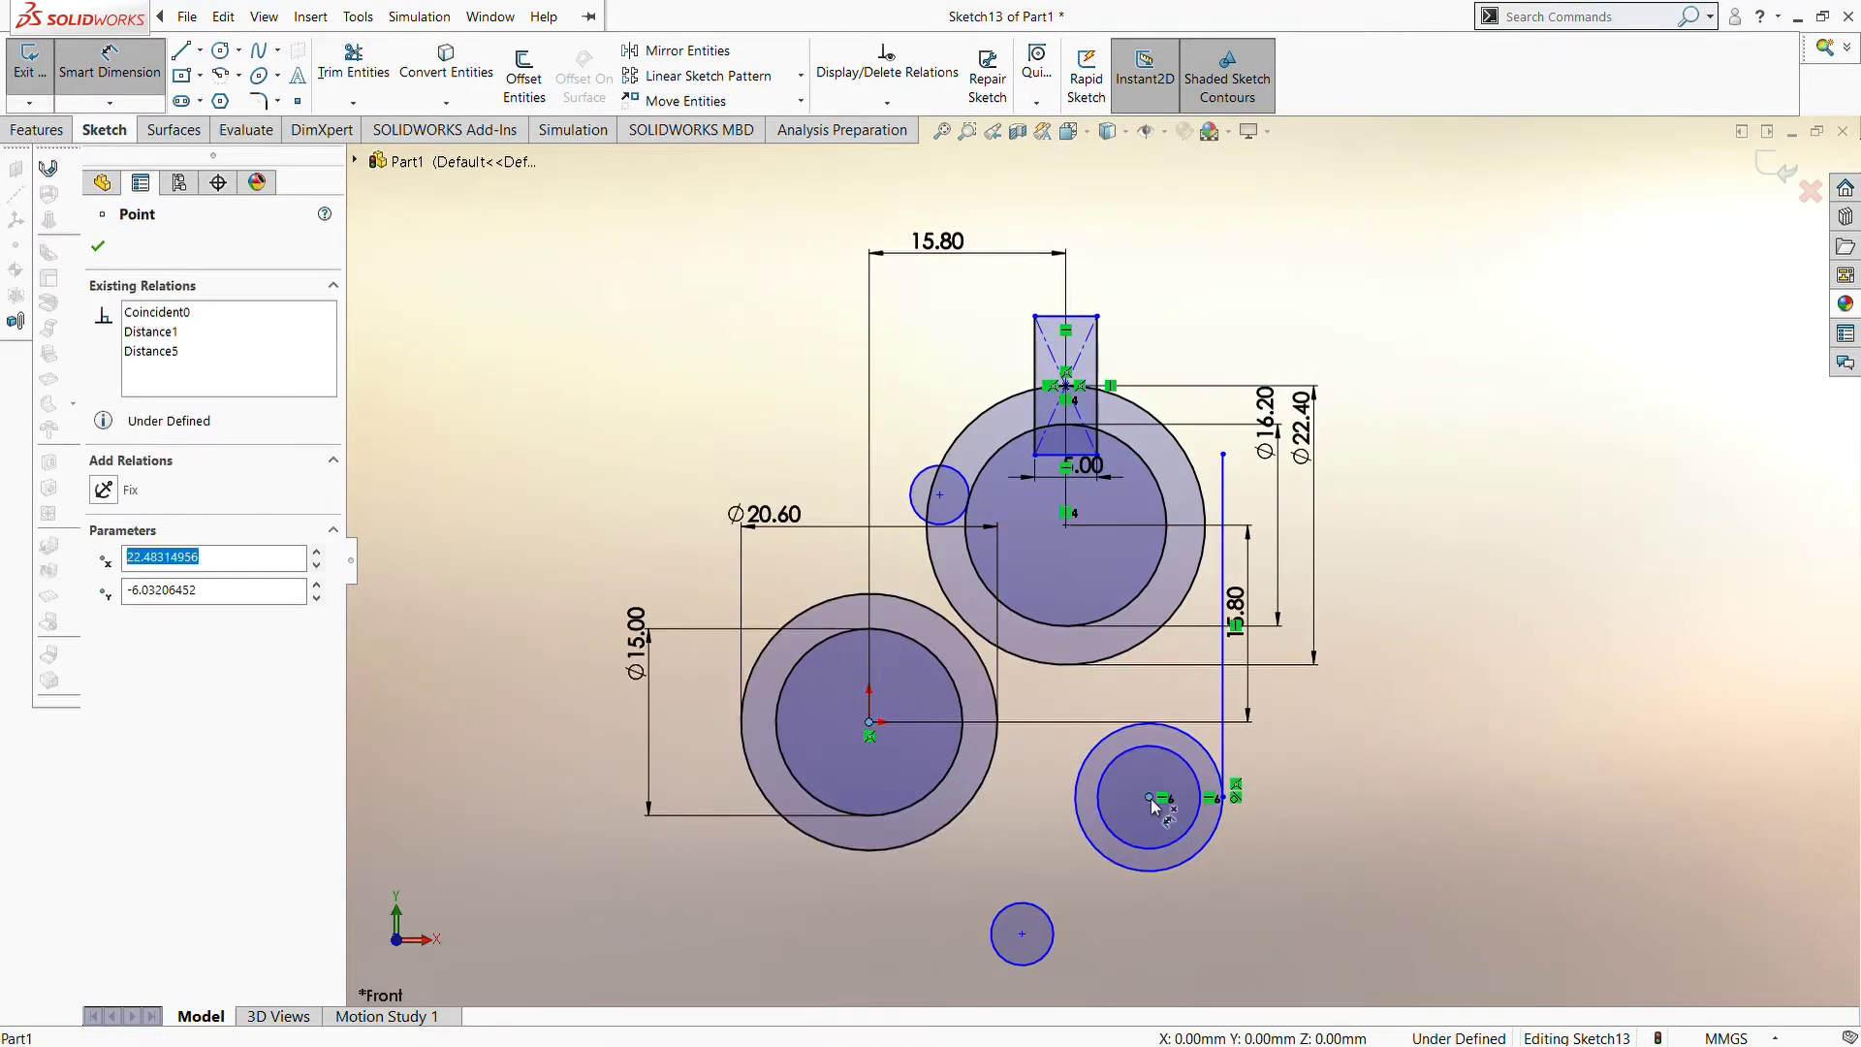
click(1025, 886)
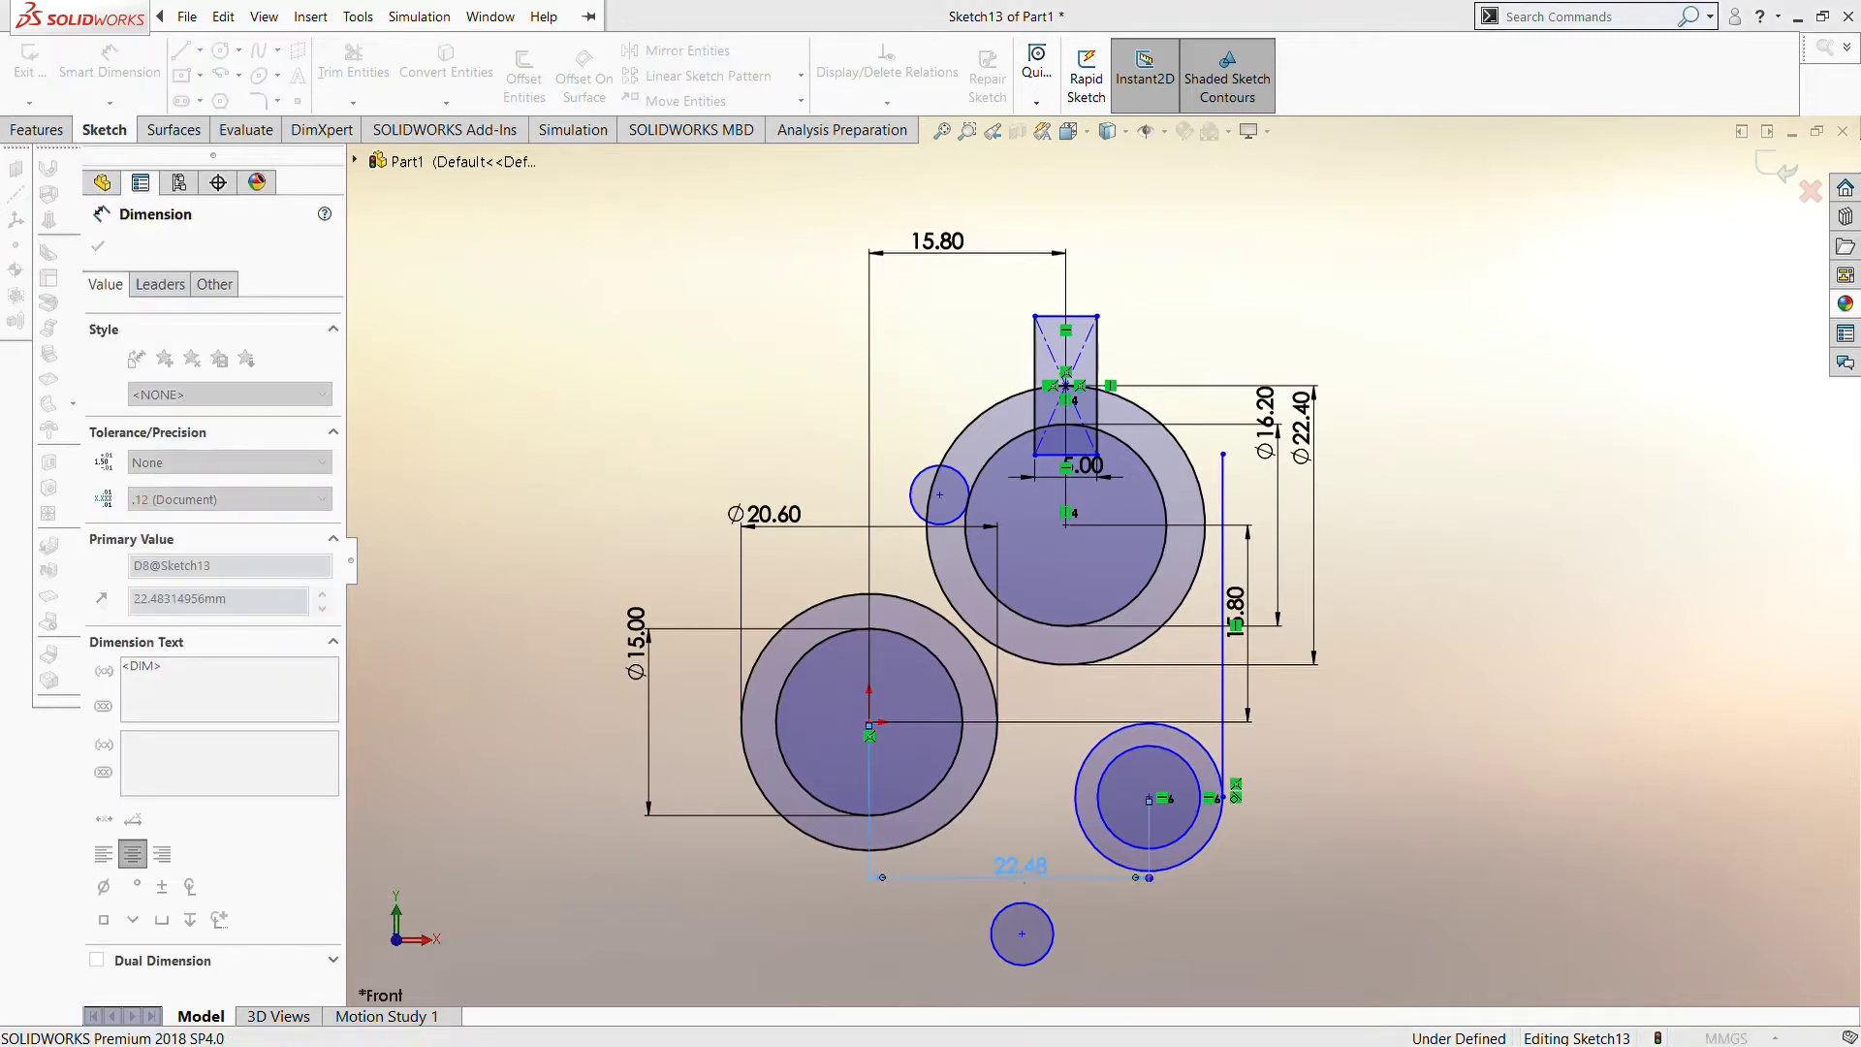
text(12.6)
key(Return)
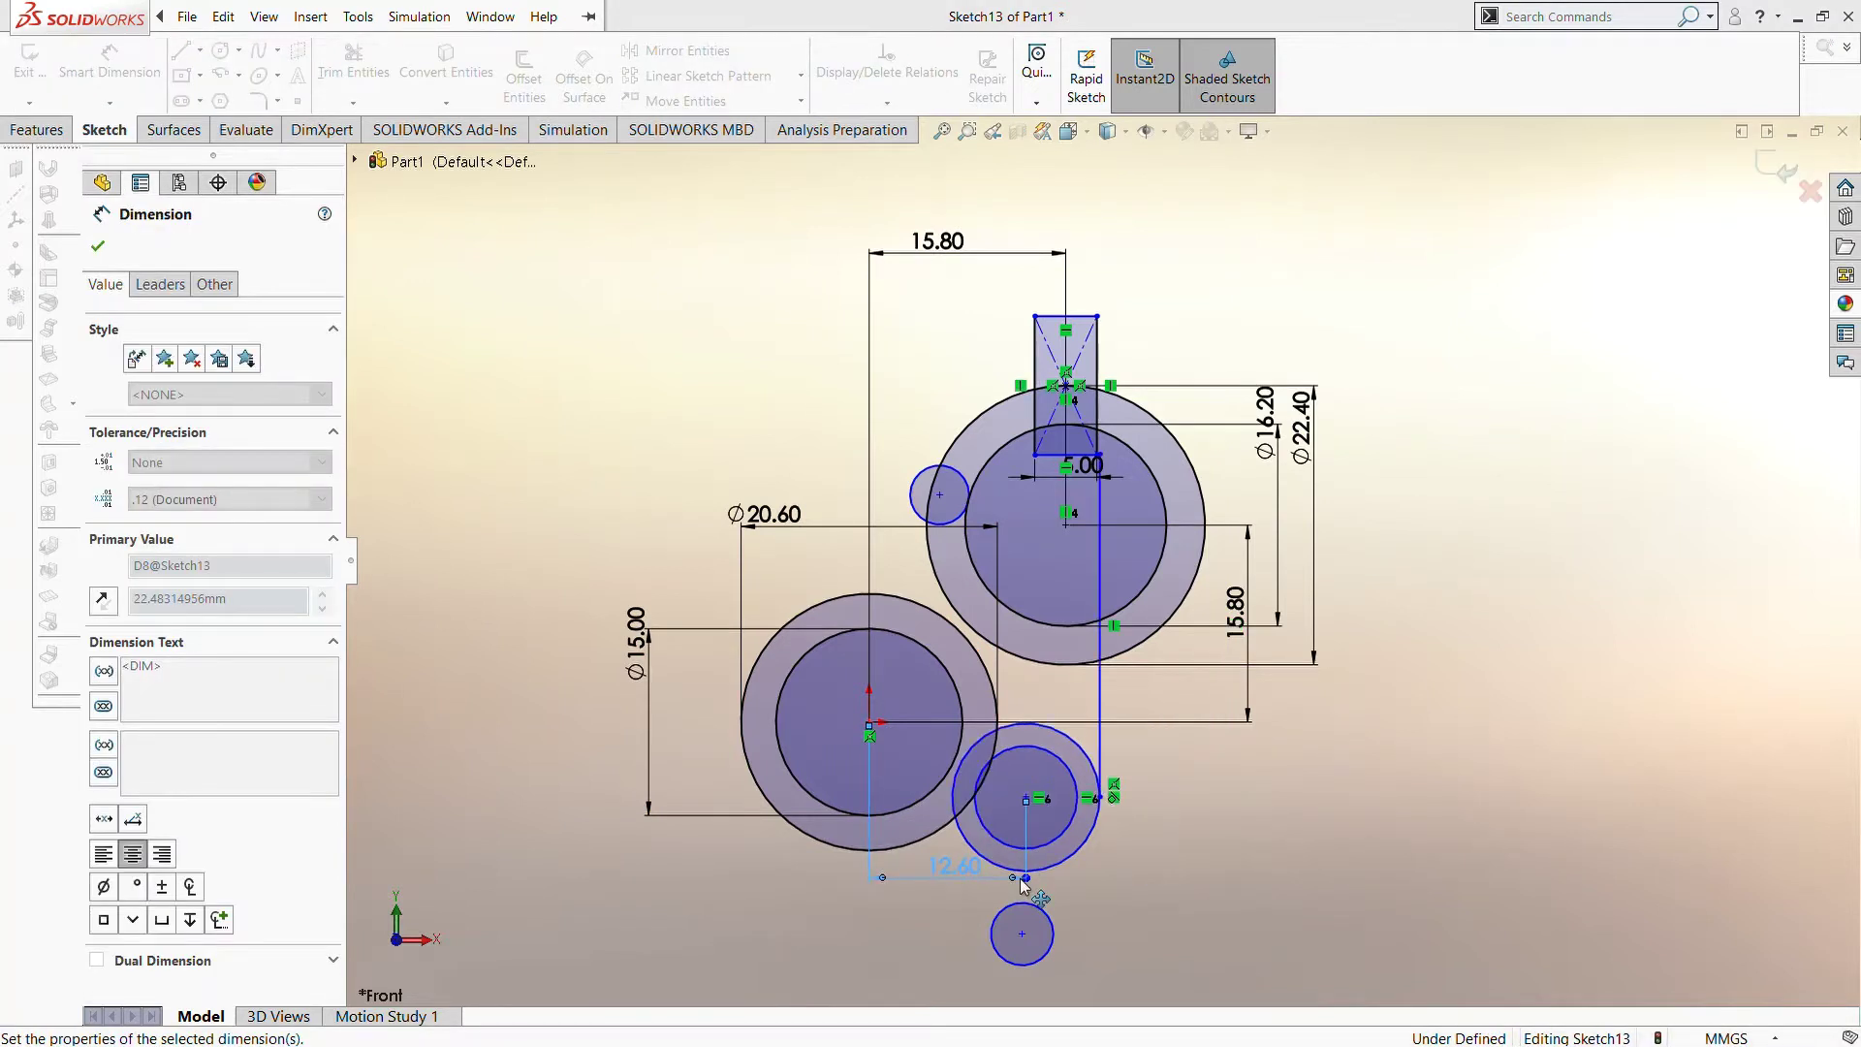
Set the vertical distance from the origin to the centre of the lower-right concentric circles to 2.9 mm
scroll(1008, 931, down, 2)
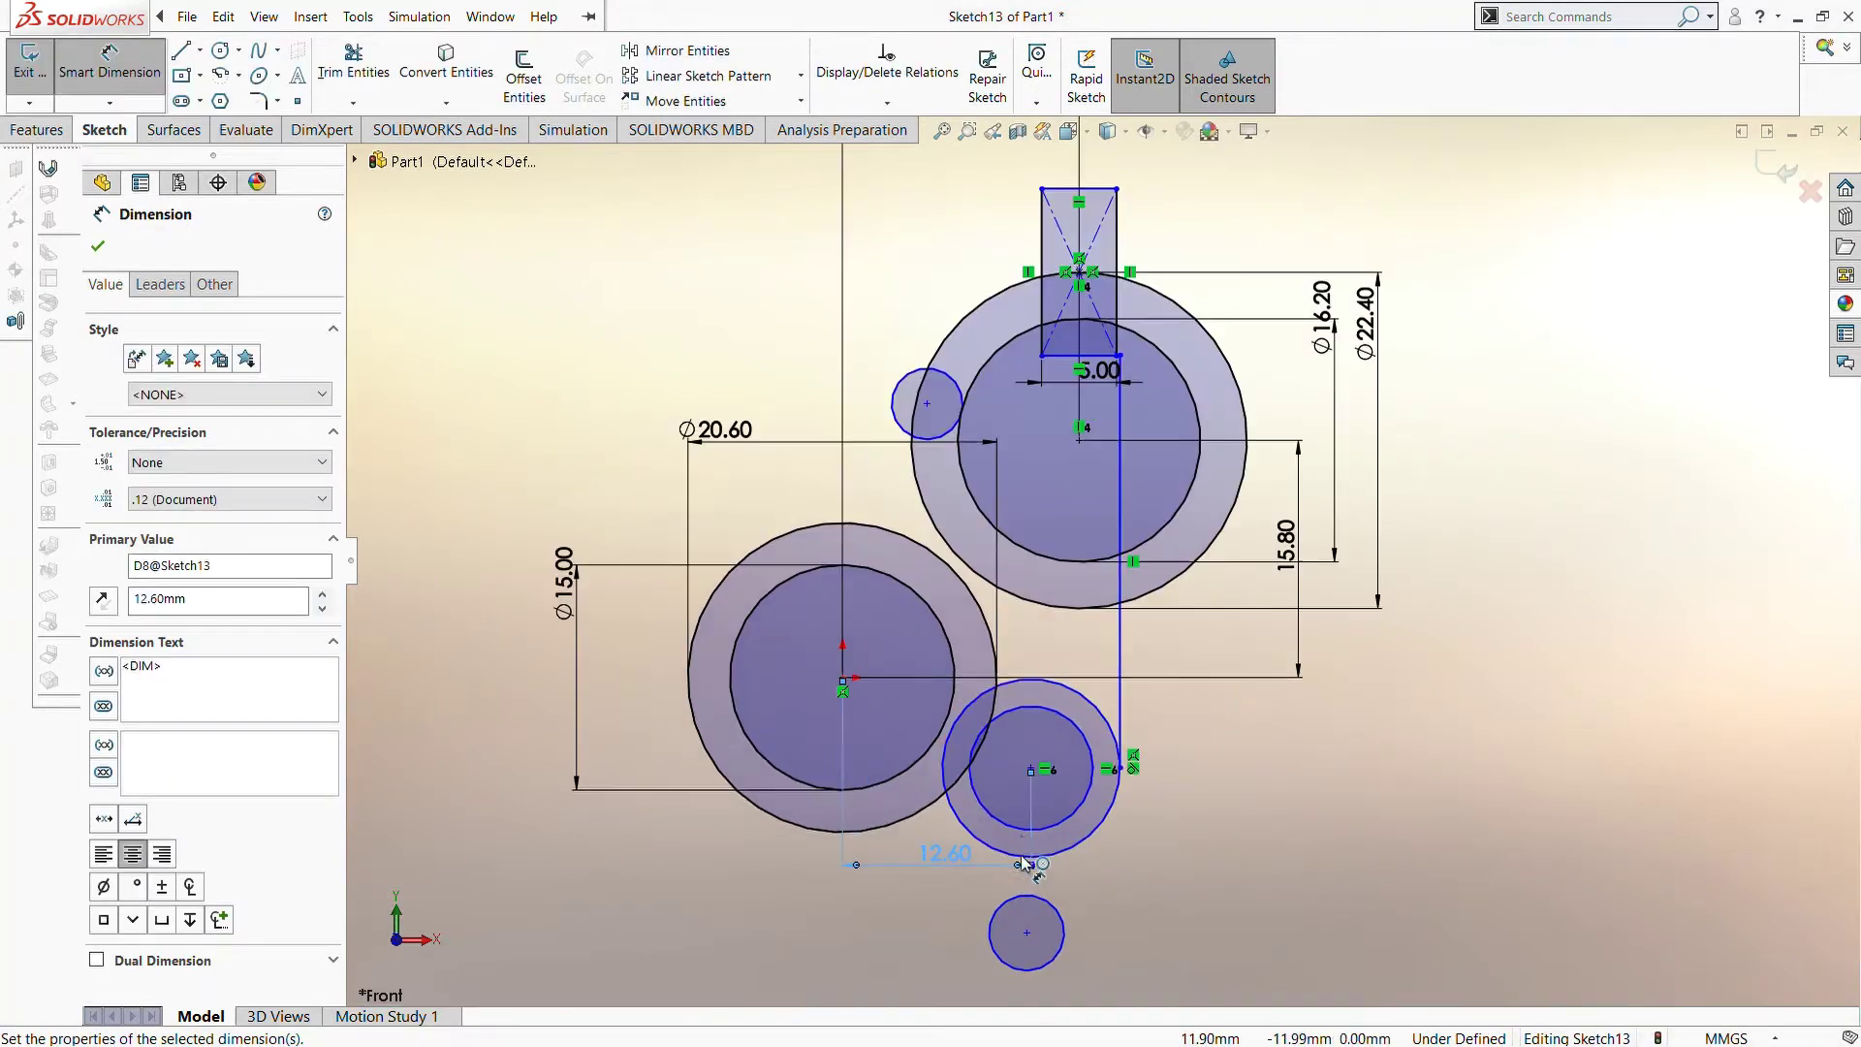
click(844, 676)
click(1031, 768)
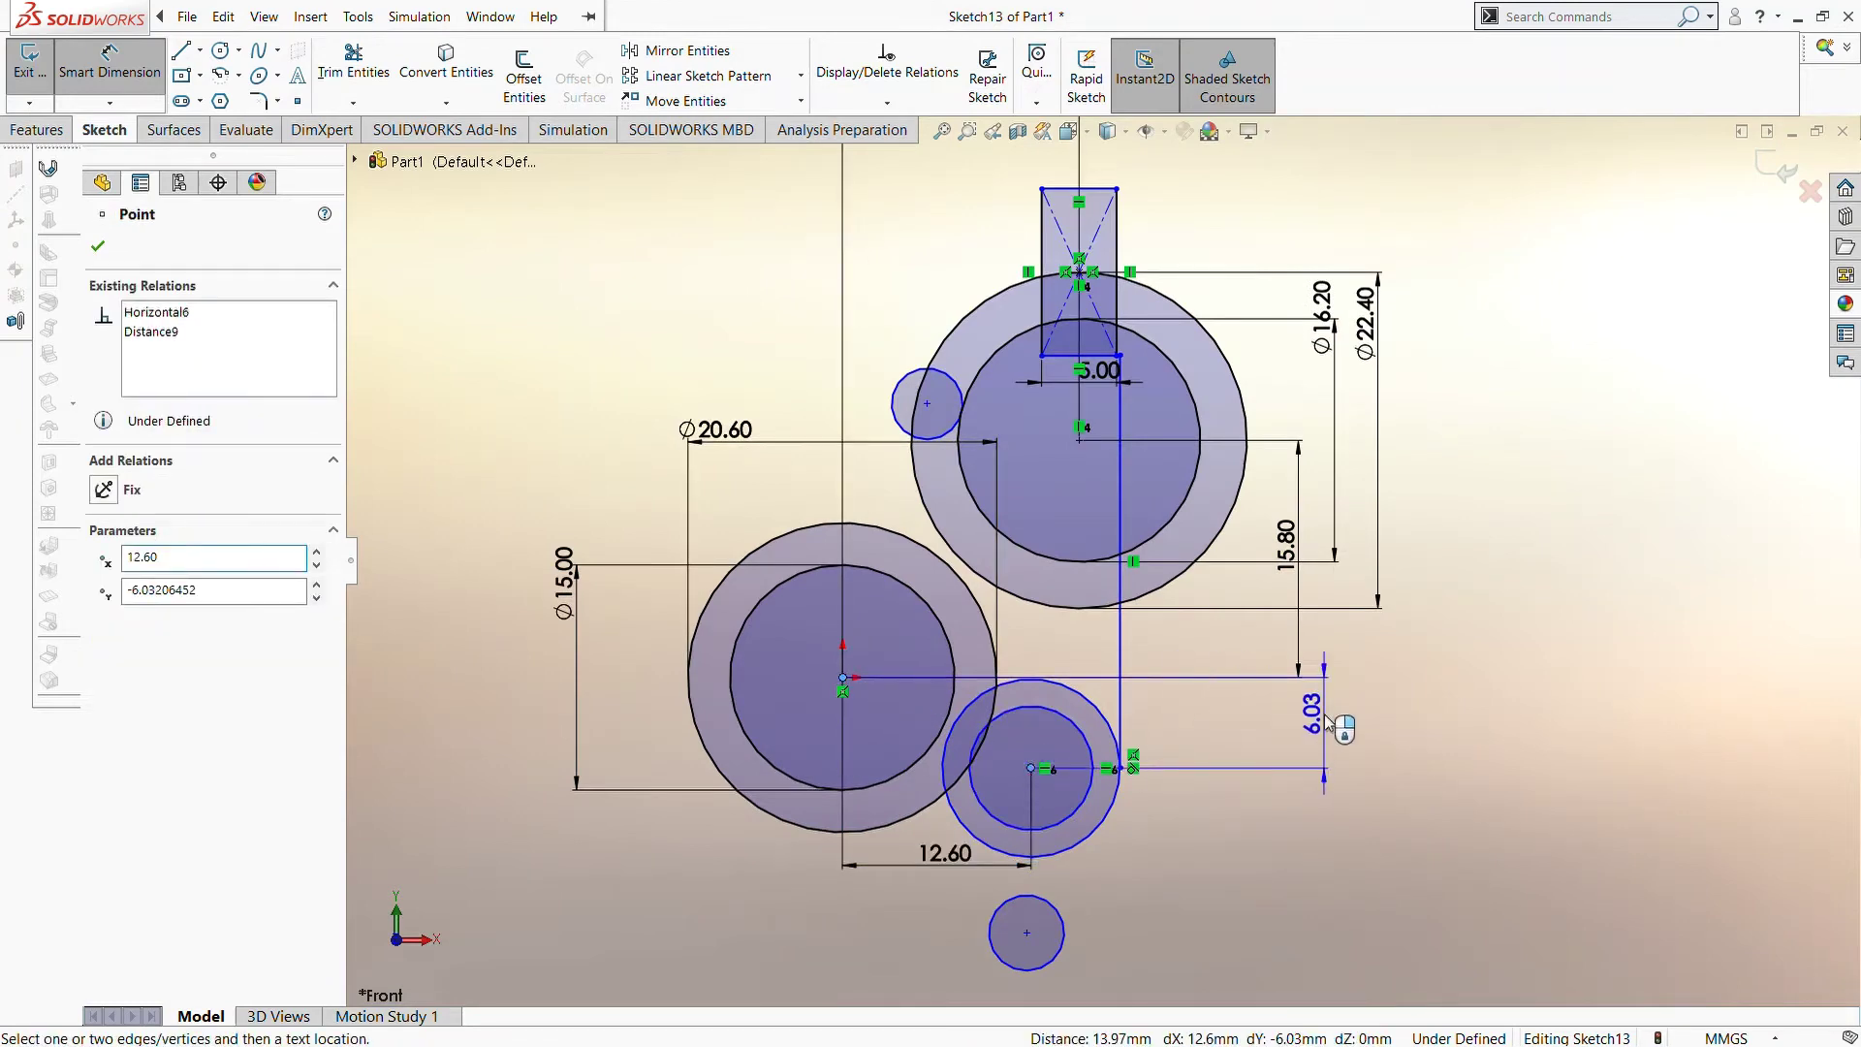
click(1334, 721)
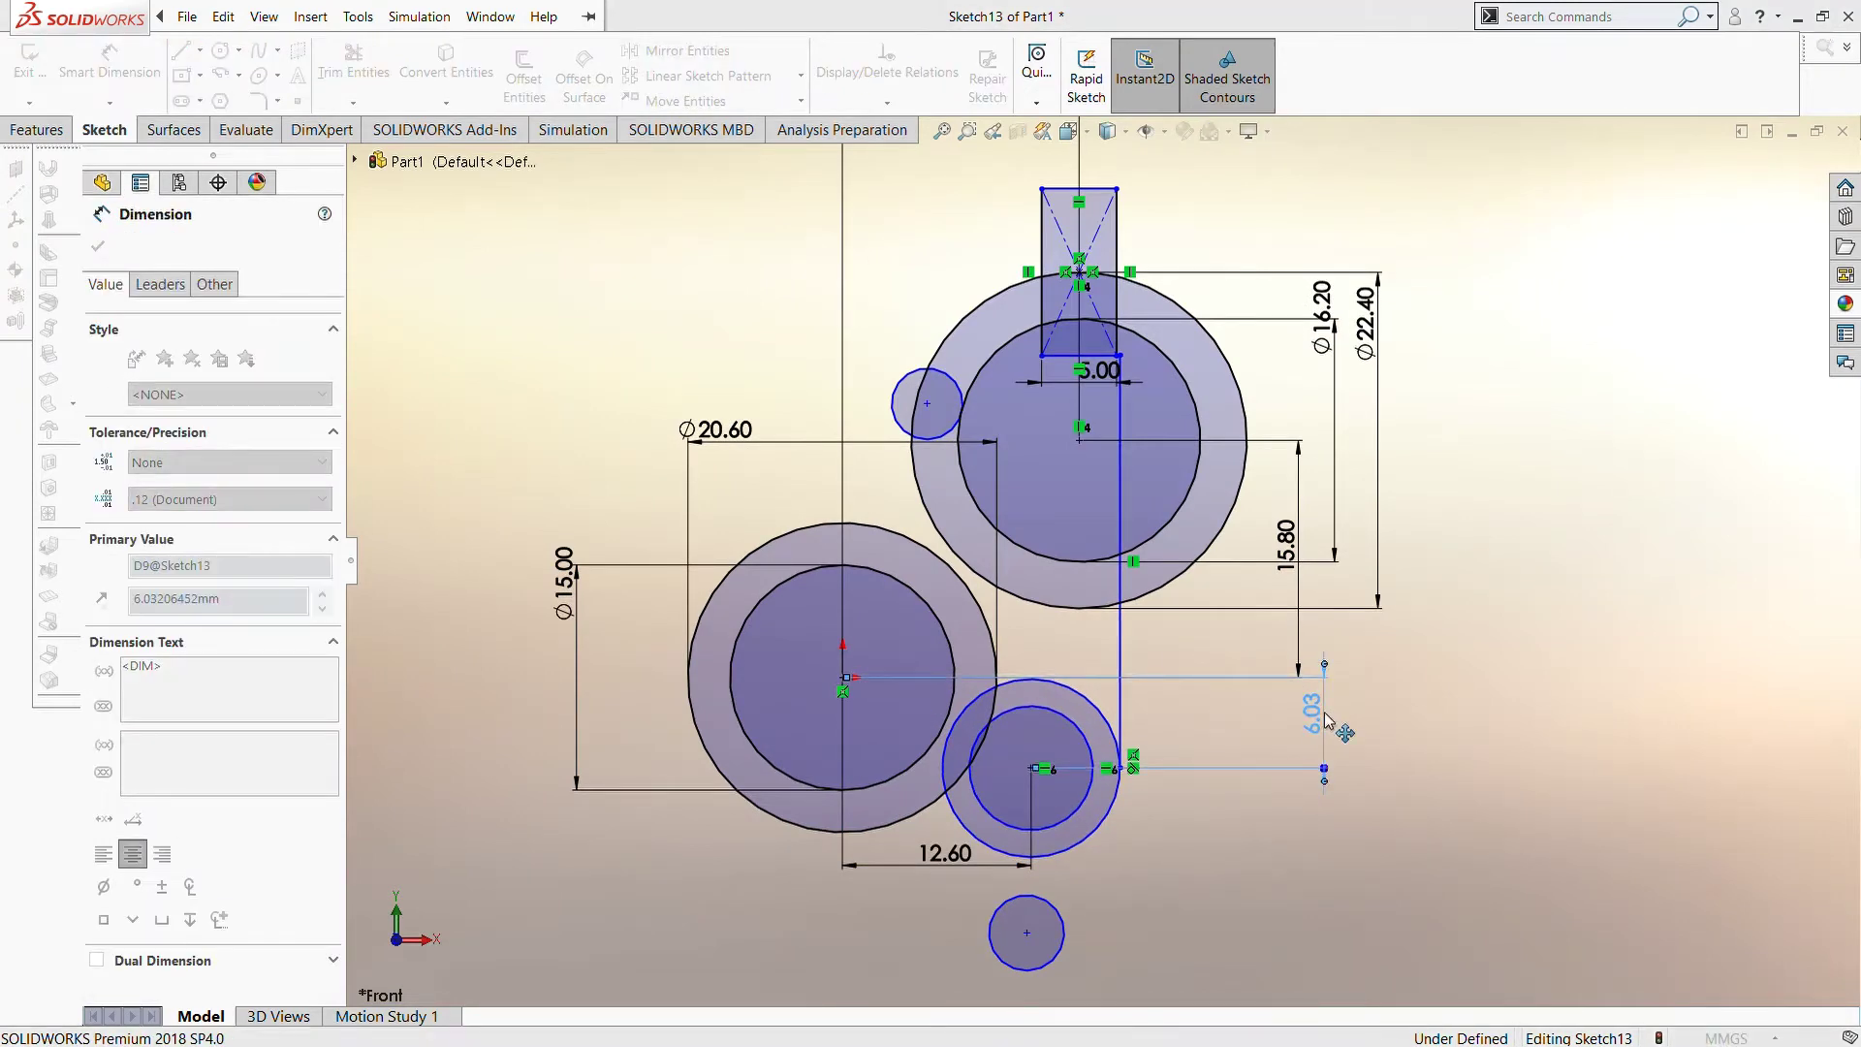
text(2.9)
key(Return)
Dimension the outer circle of the lower-right concentric pair to a diameter of 10.6 mm
scroll(1023, 742, down, 3)
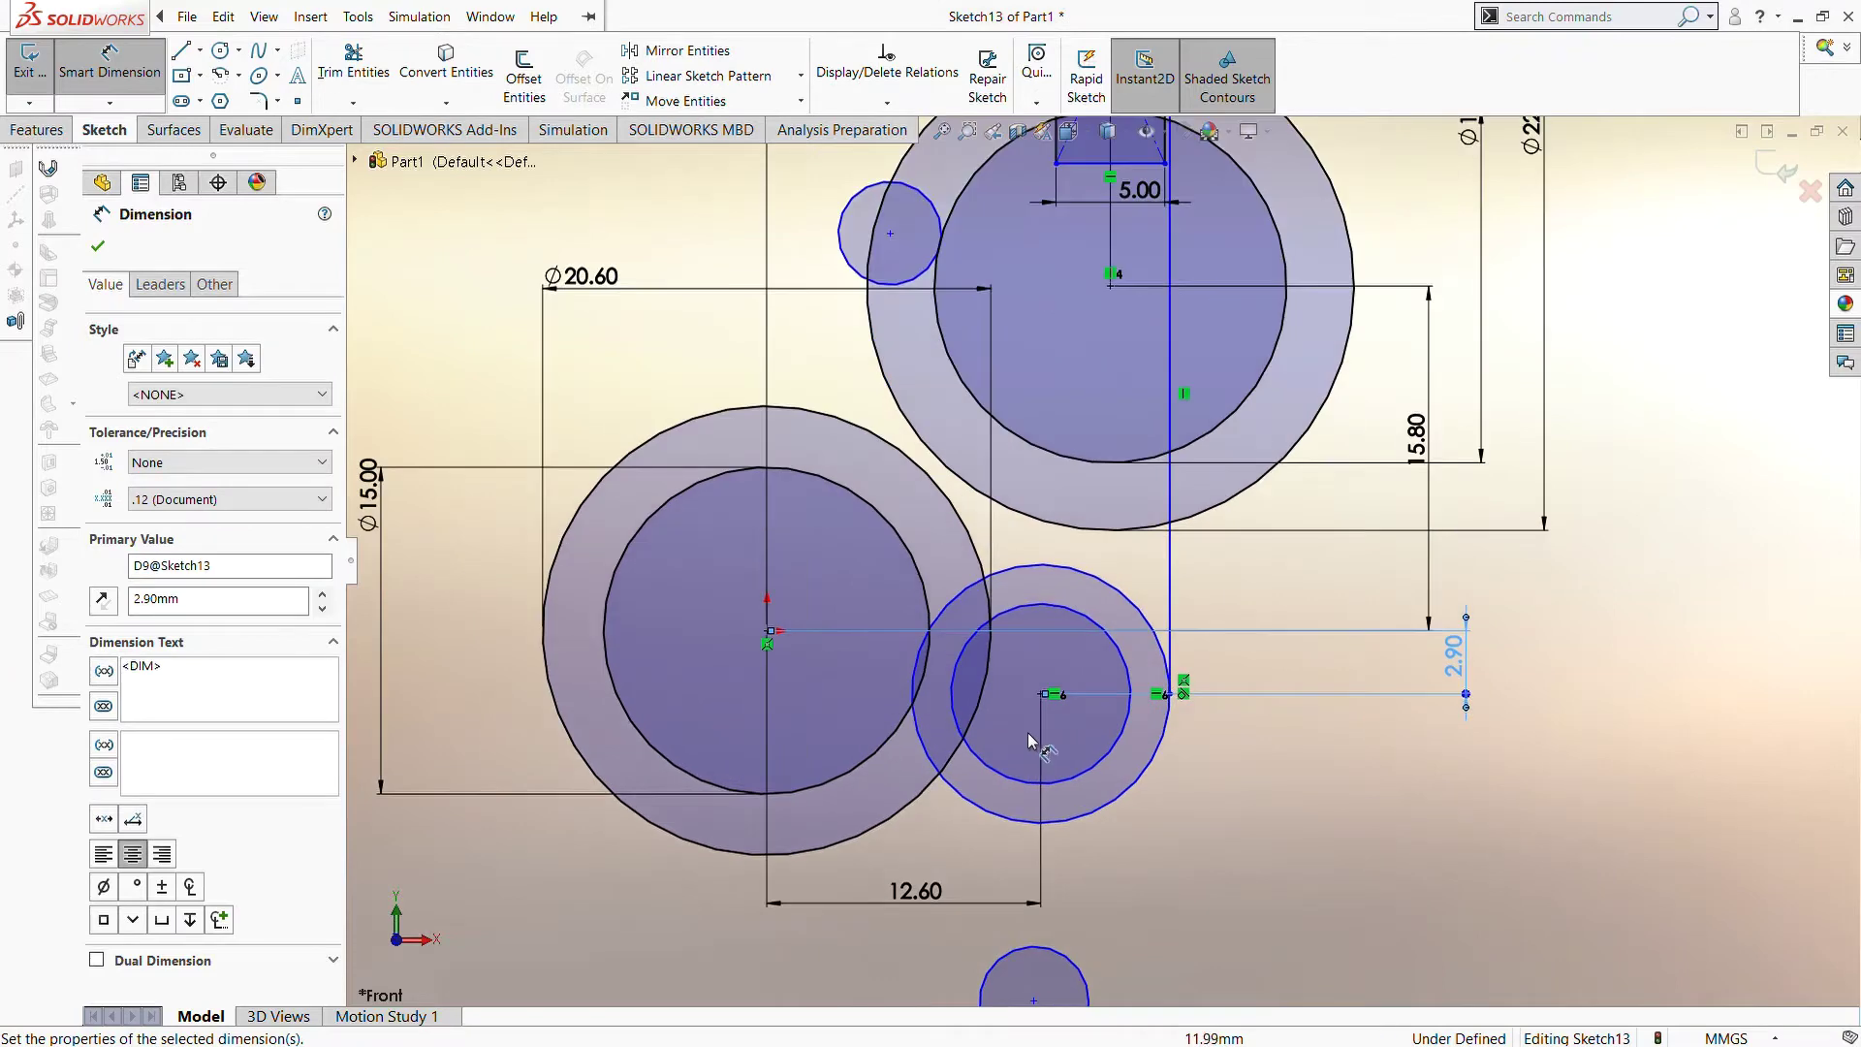
click(1147, 778)
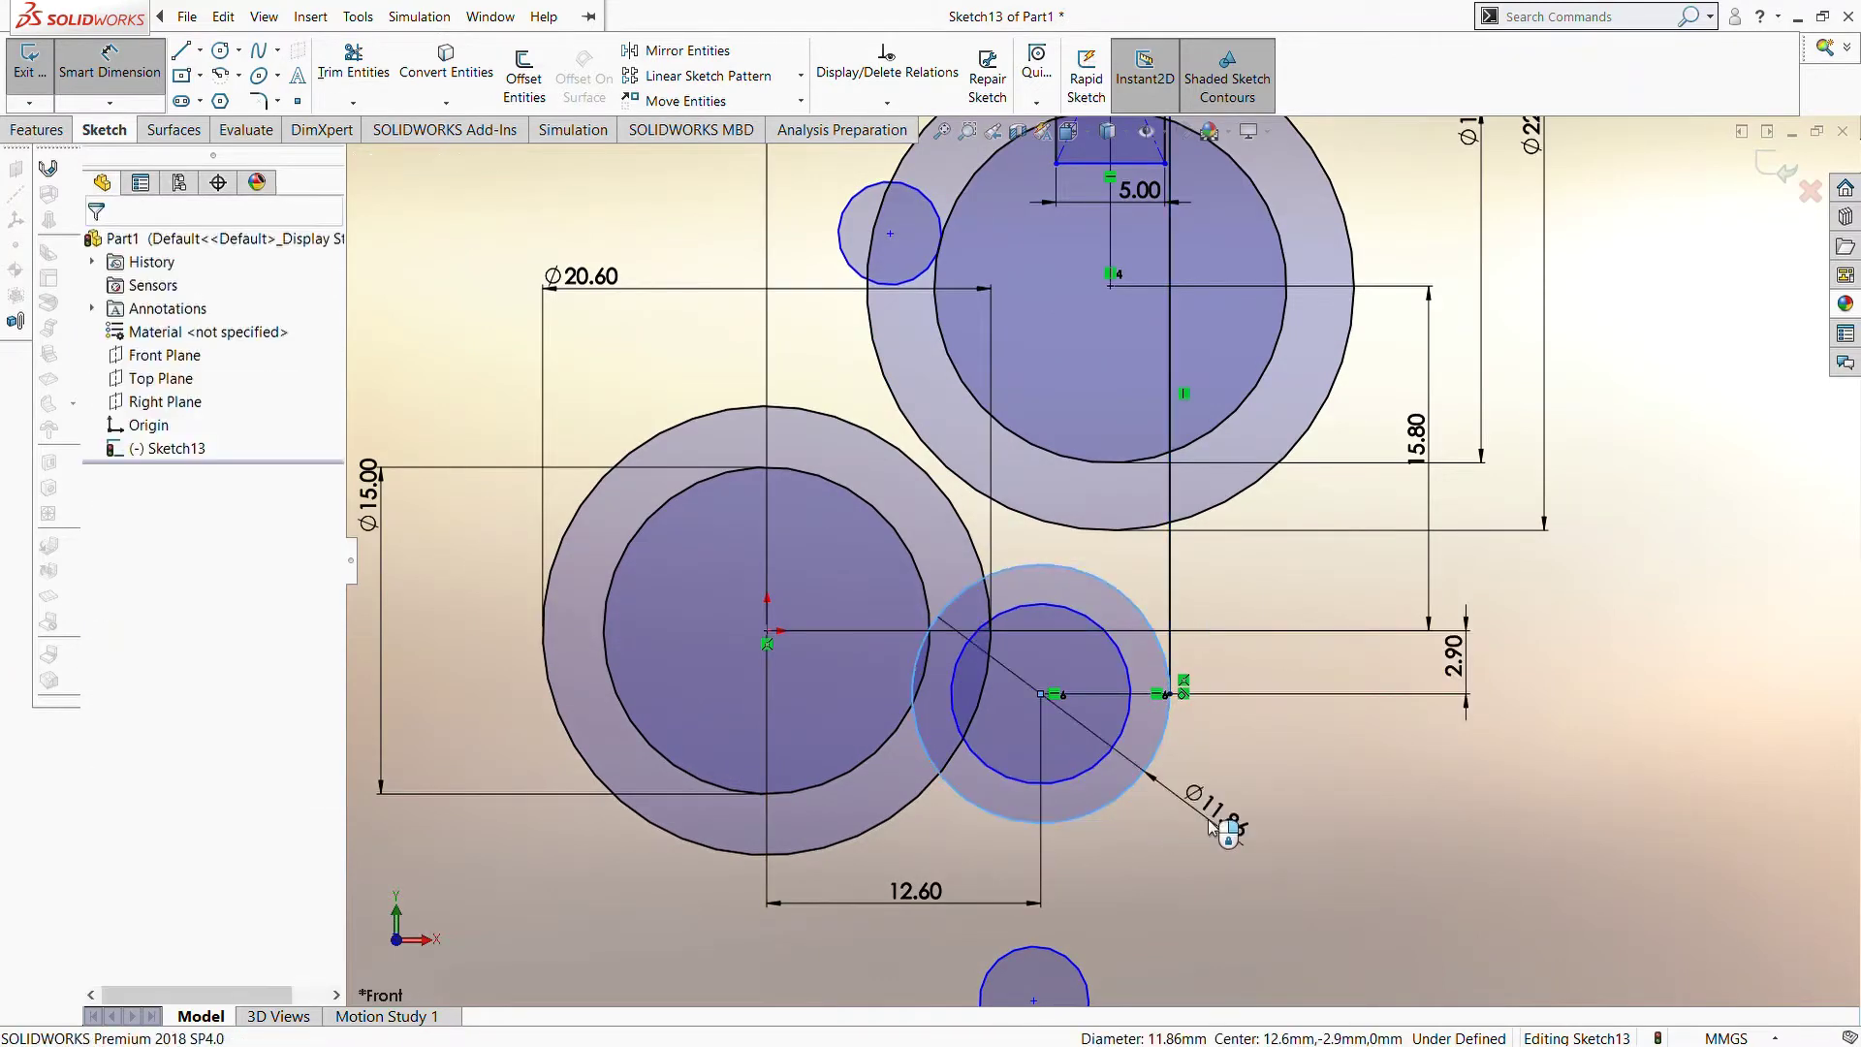
click(1215, 826)
text(10.6)
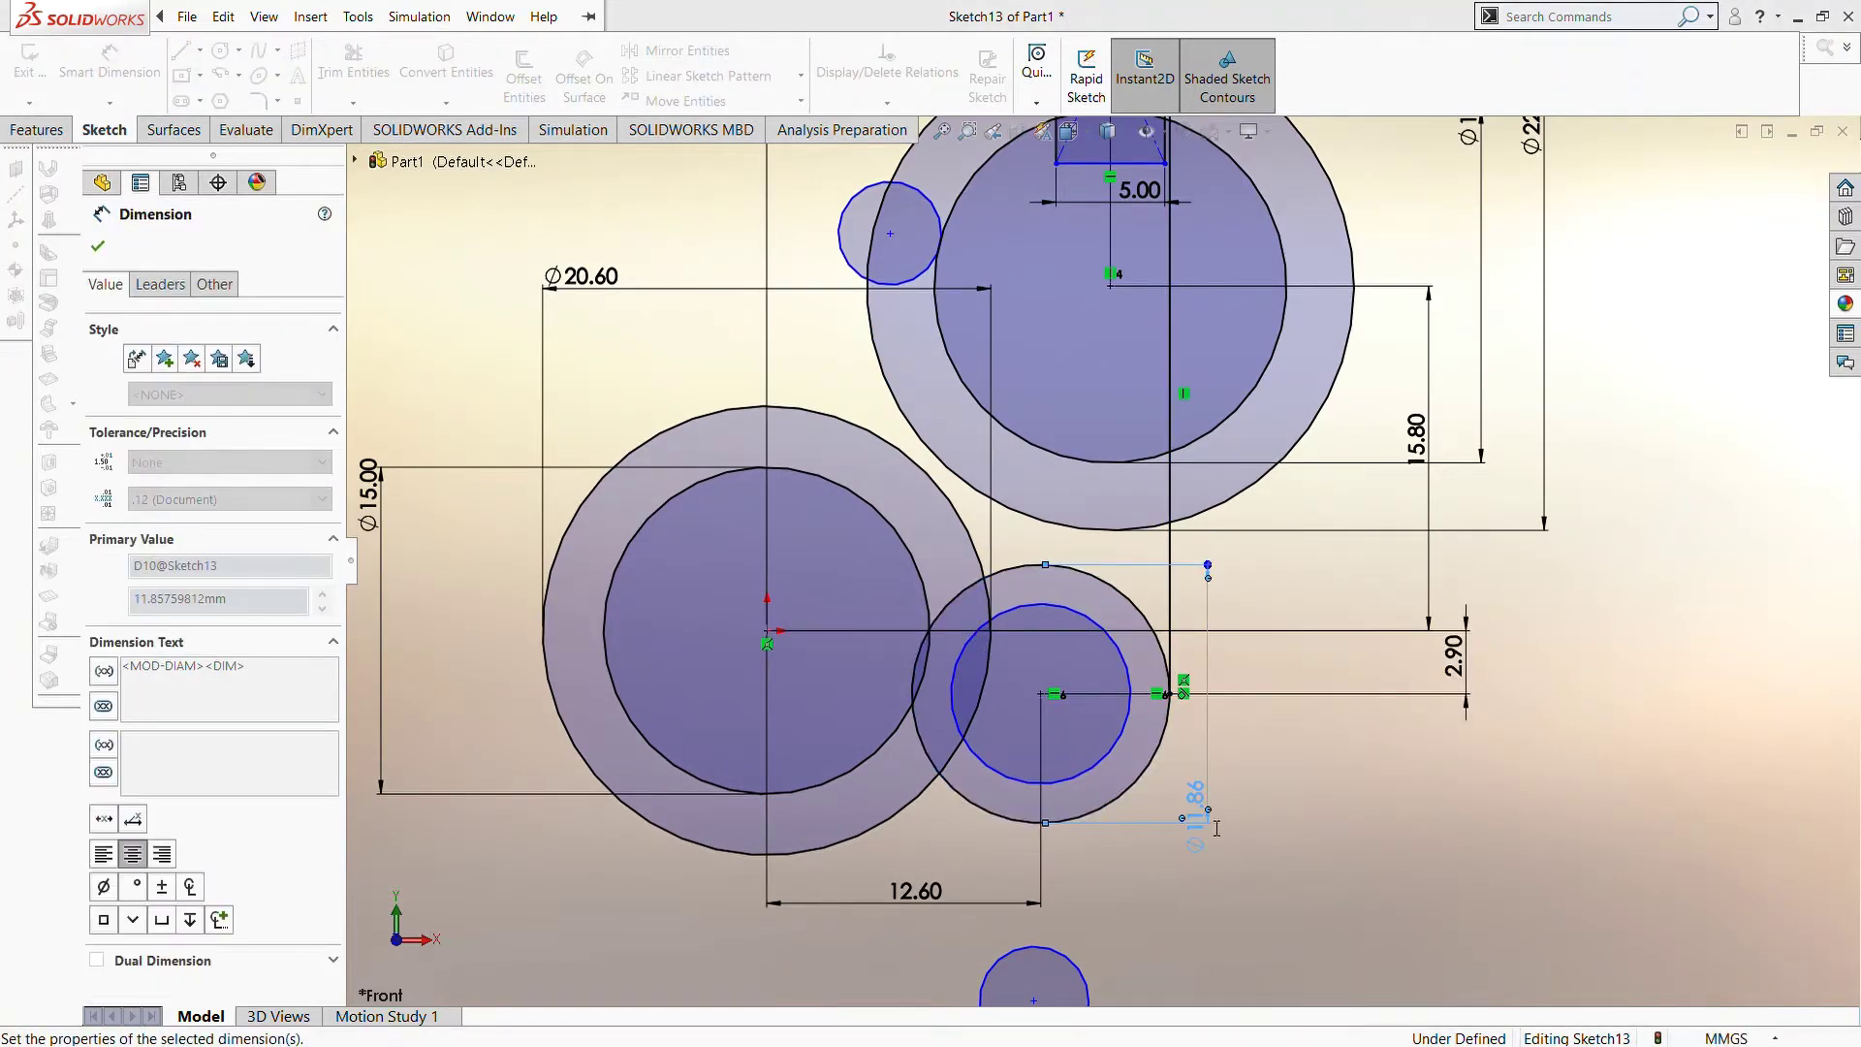
key(Return)
scroll(1198, 828, down, 2)
scroll(1101, 748, up, 2)
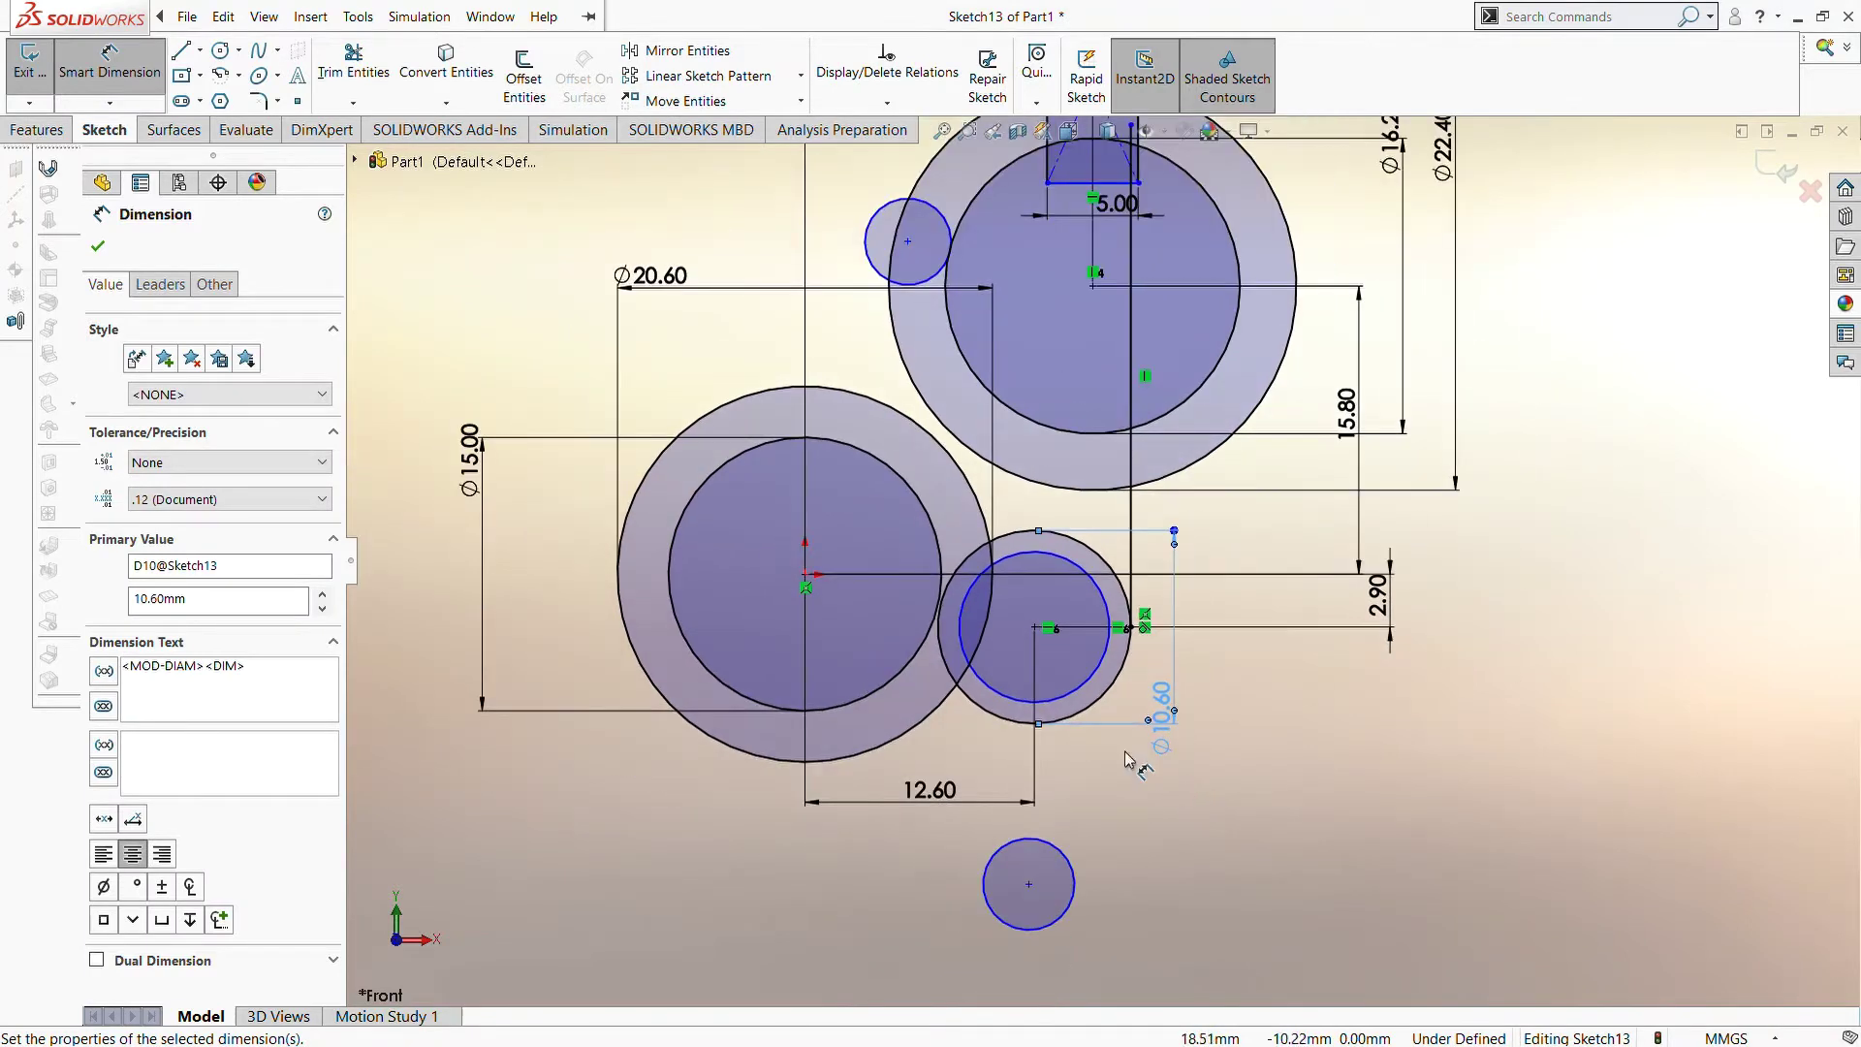
Dimension the inner circle of the lower-right concentric pair to a diameter of 4.5 mm
click(1110, 684)
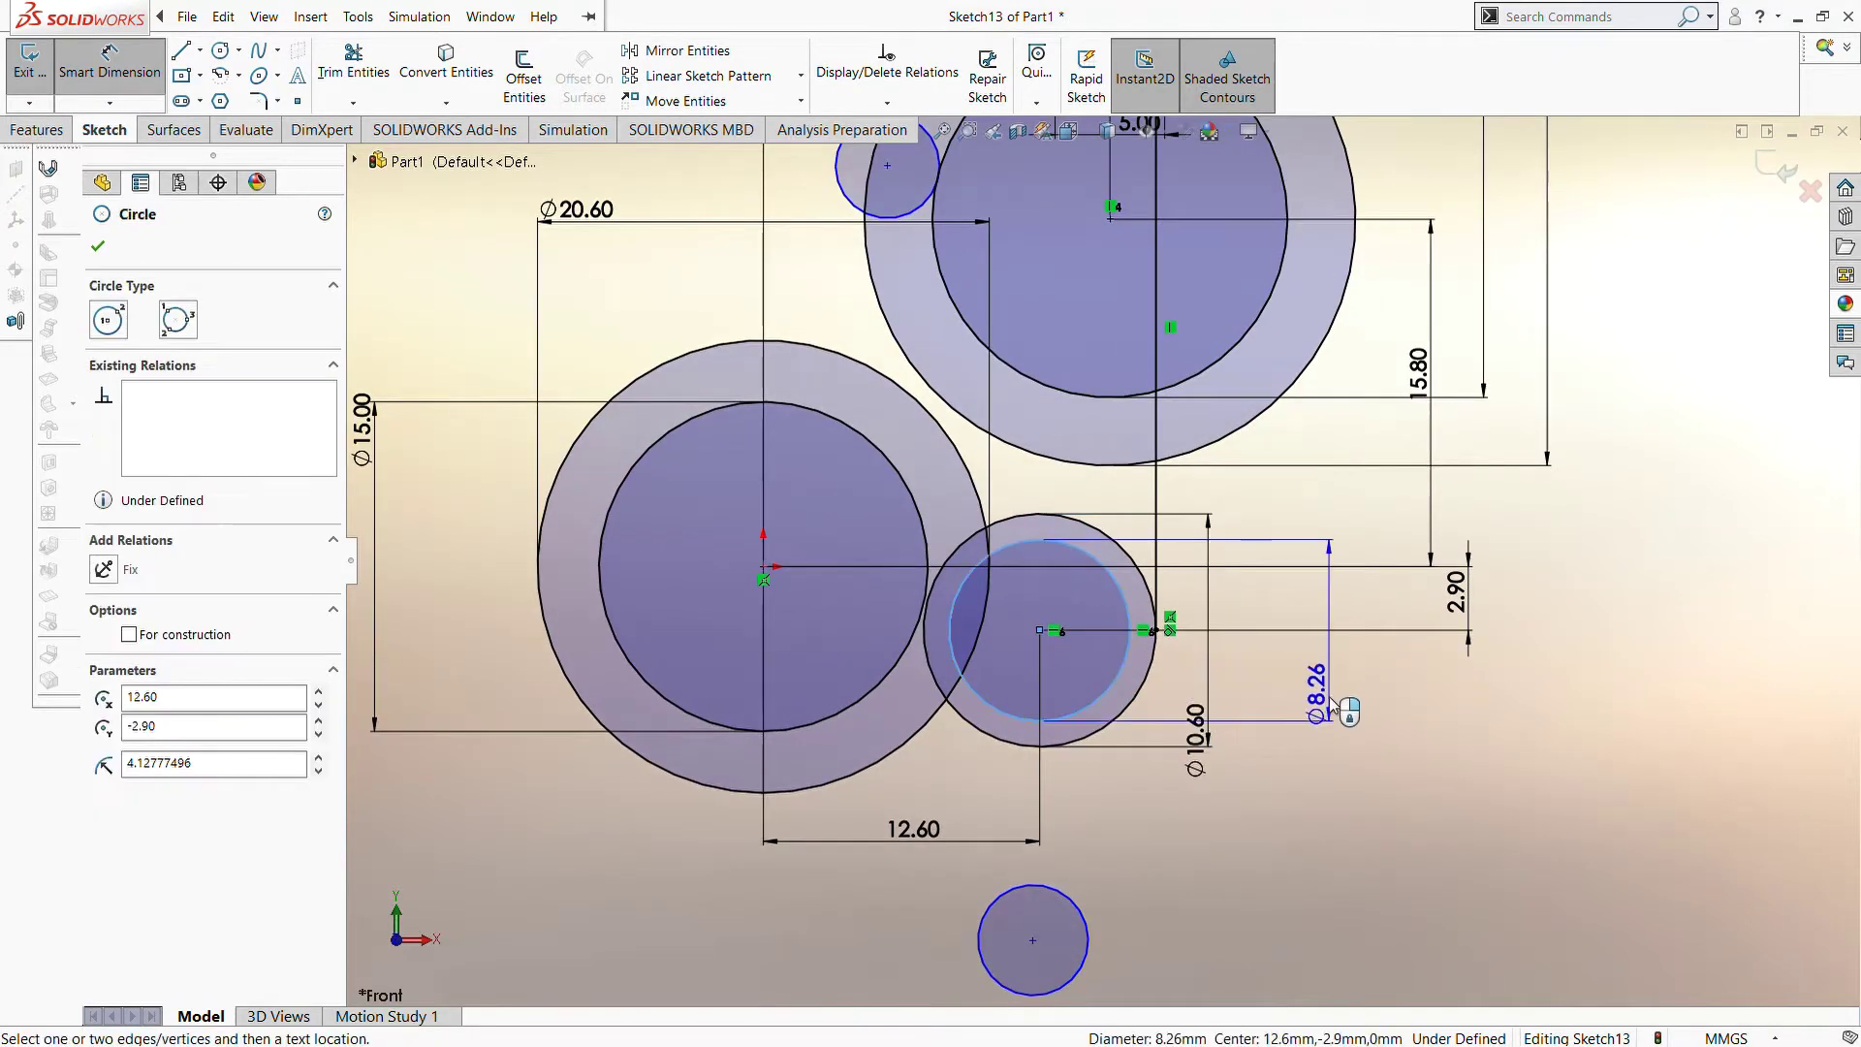
click(1335, 705)
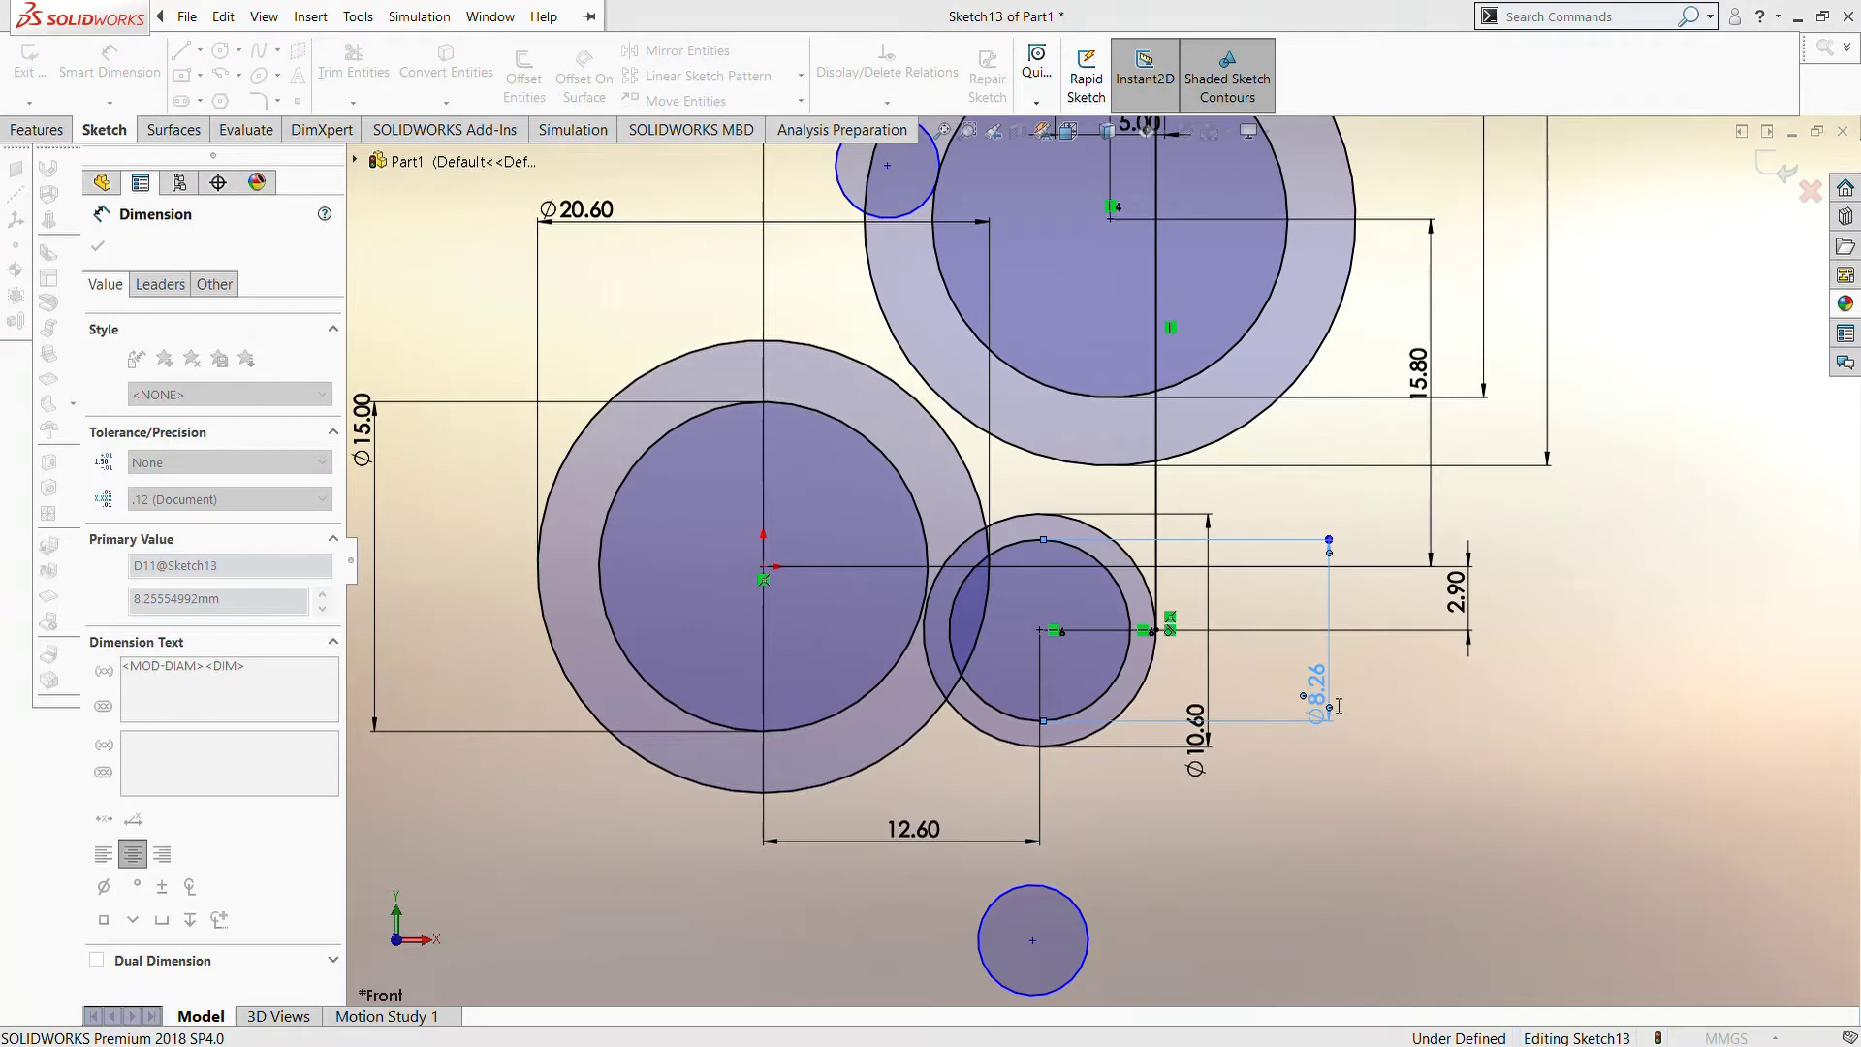
text(4.5)
key(Return)
scroll(1124, 632, down, 1)
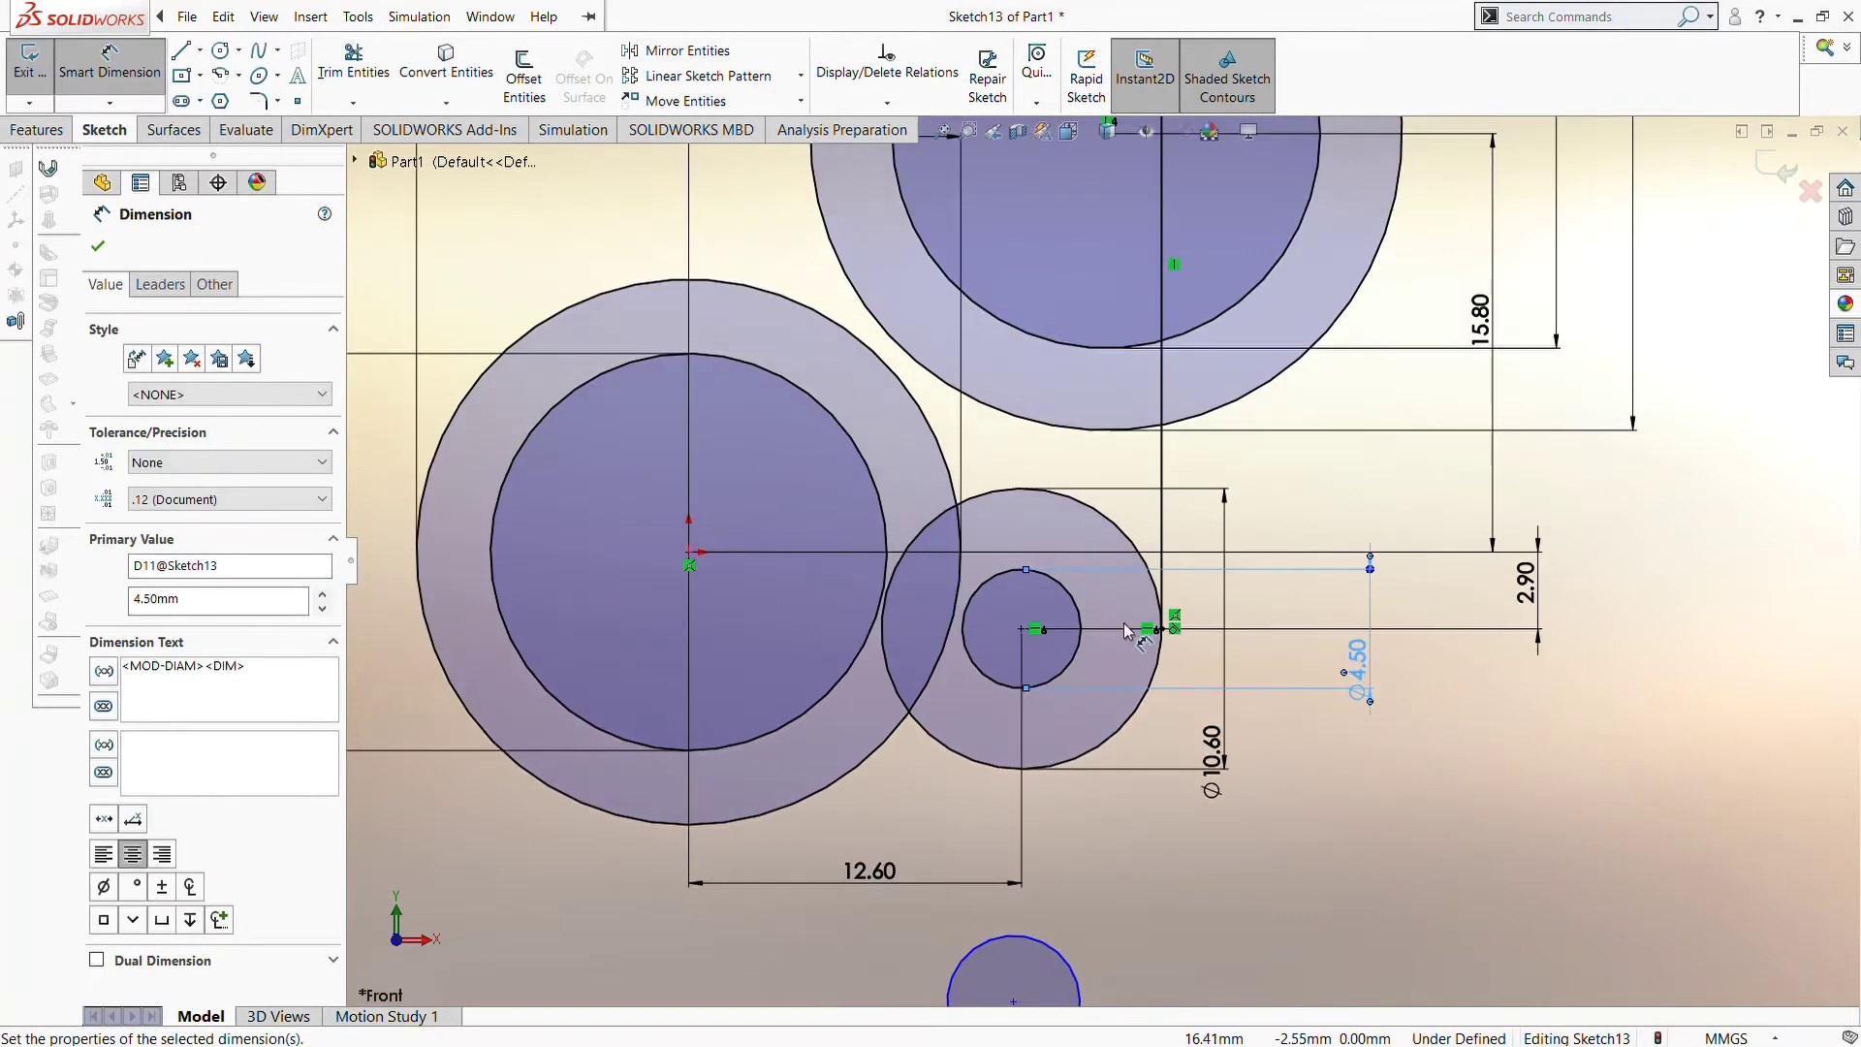
Move the upper small circle just above the origin circles and the lower small circle up towards the lower-right pair
scroll(1133, 618, up, 2)
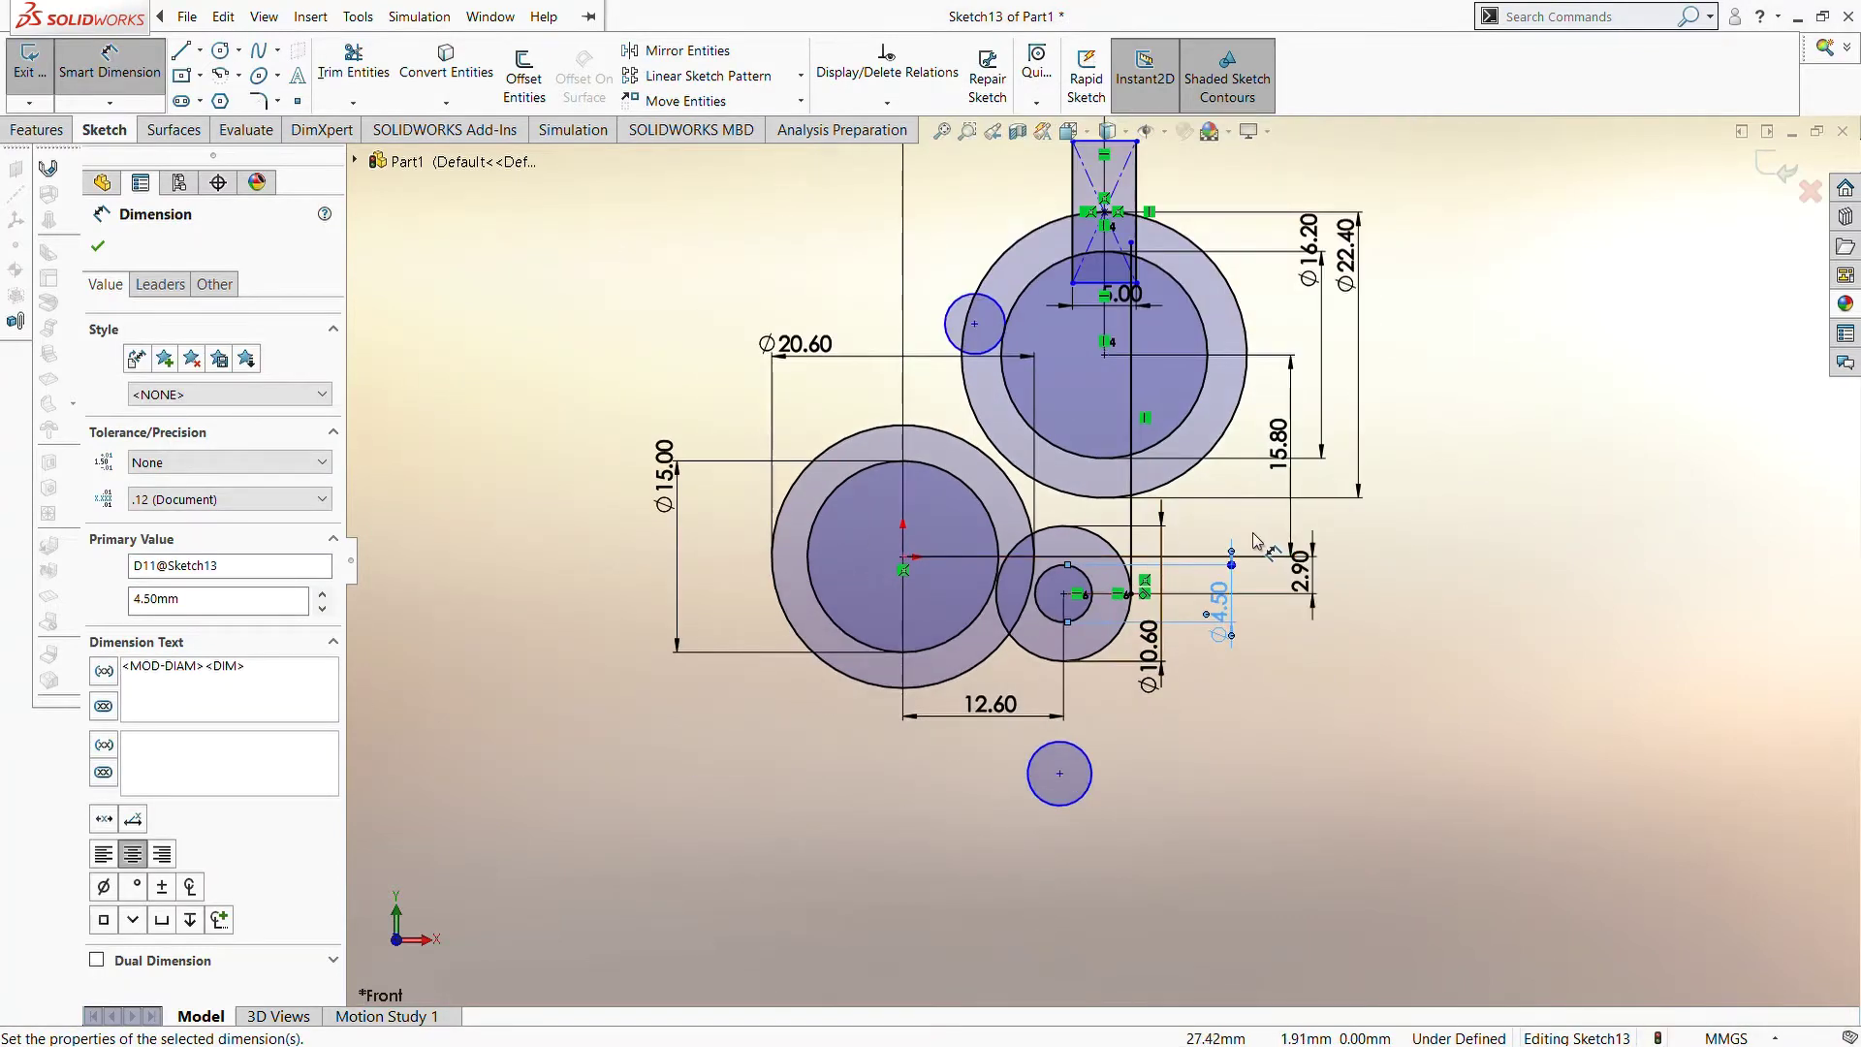
scroll(1241, 540, up, 1)
scroll(1012, 429, down, 2)
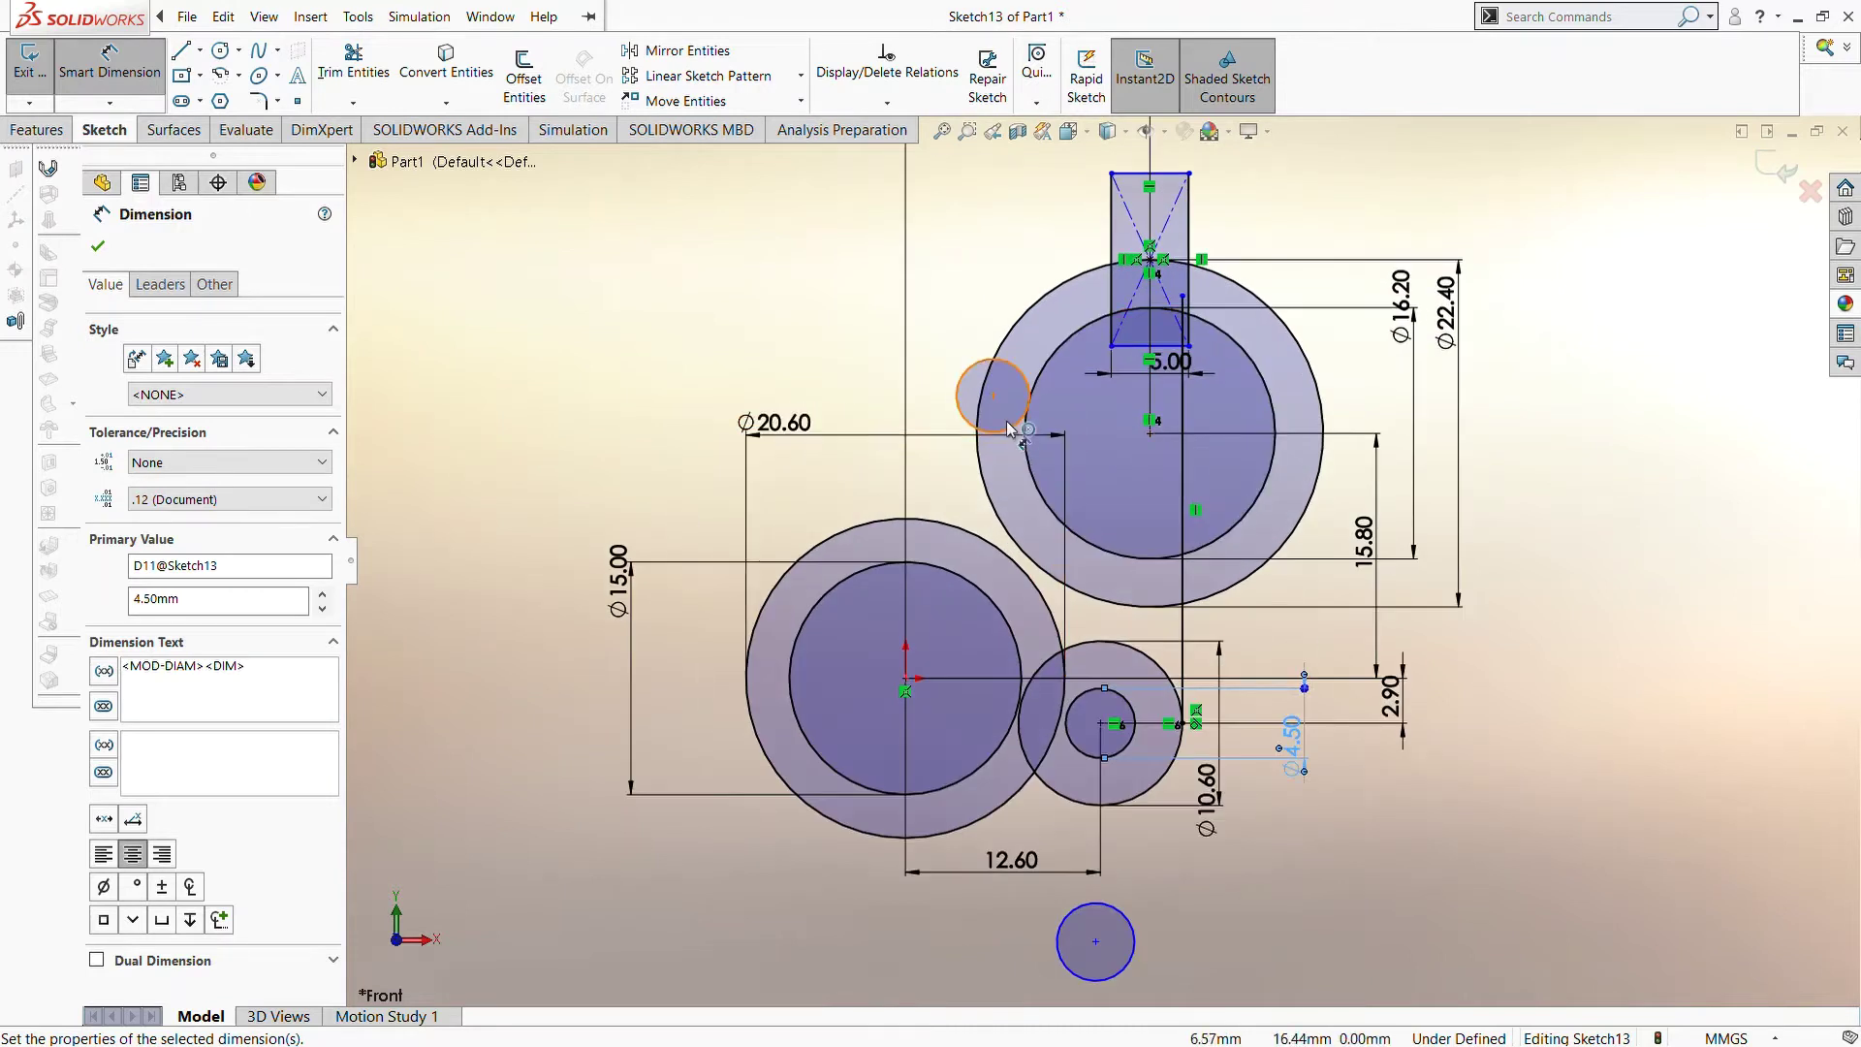
click(994, 397)
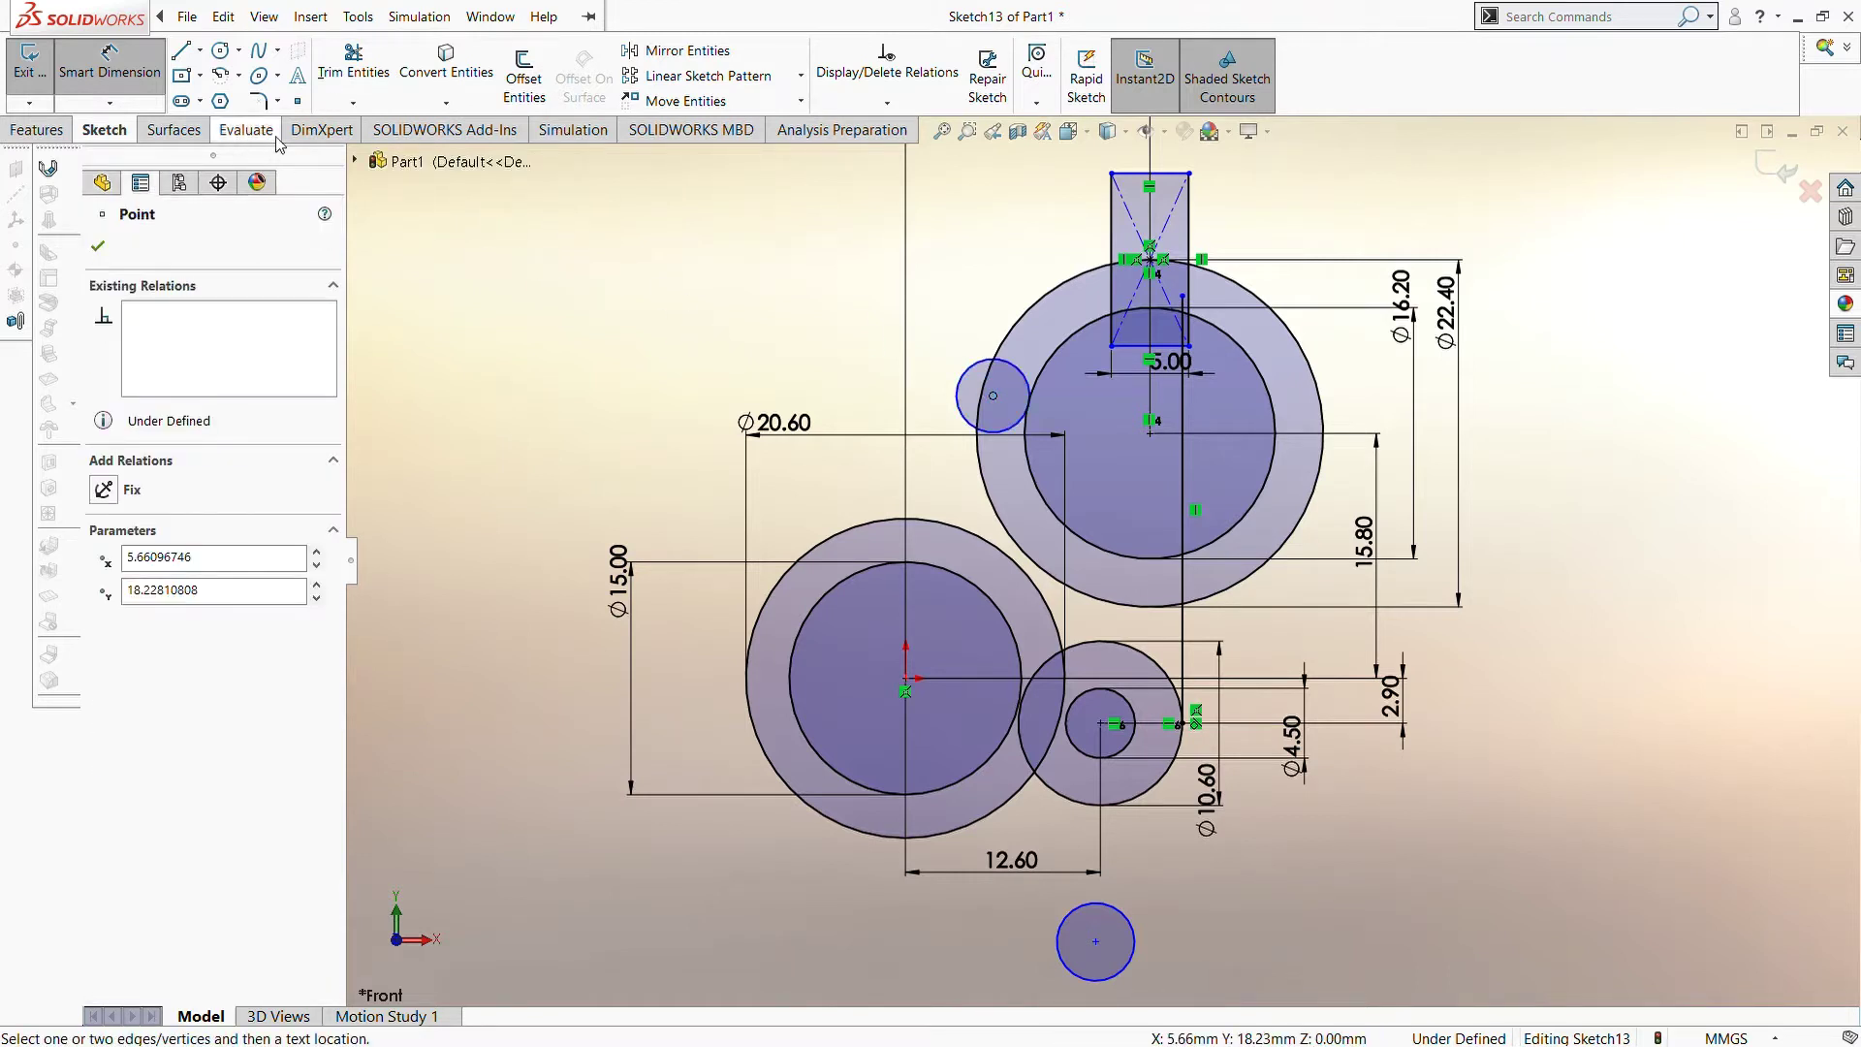
click(397, 167)
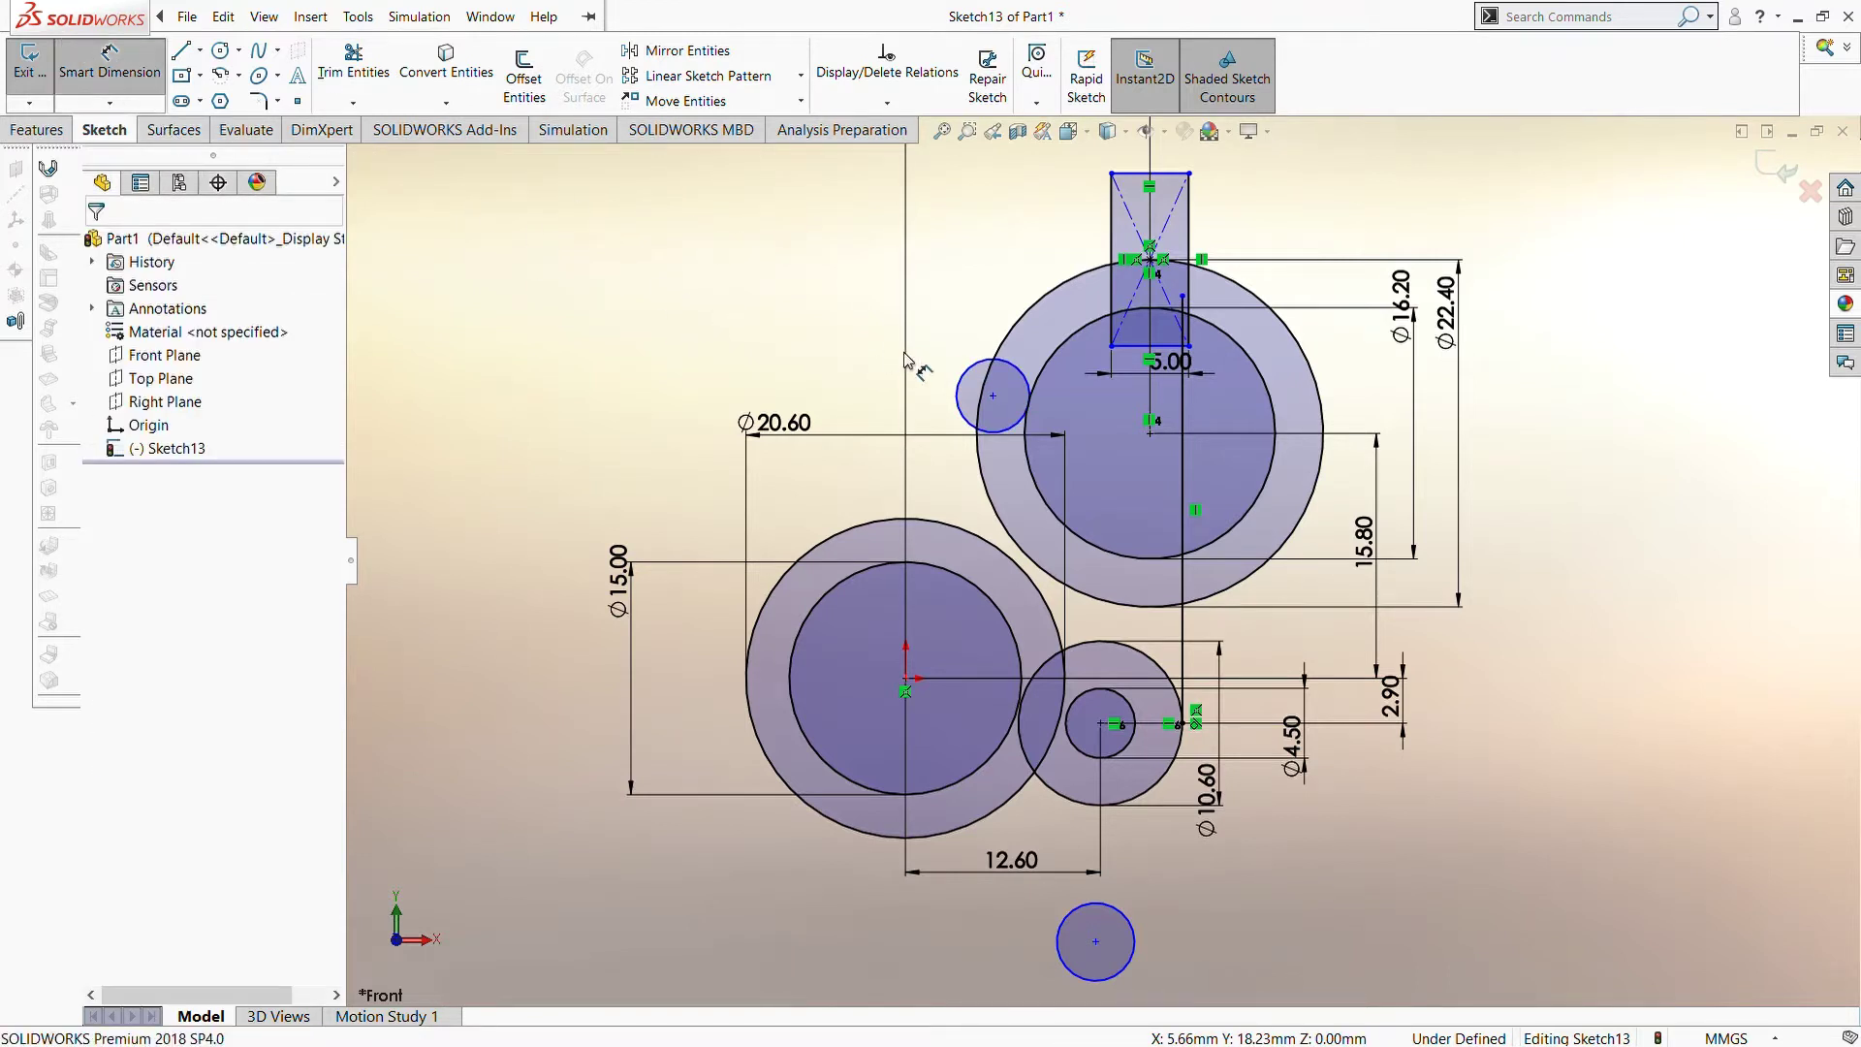
key(Escape)
click(993, 397)
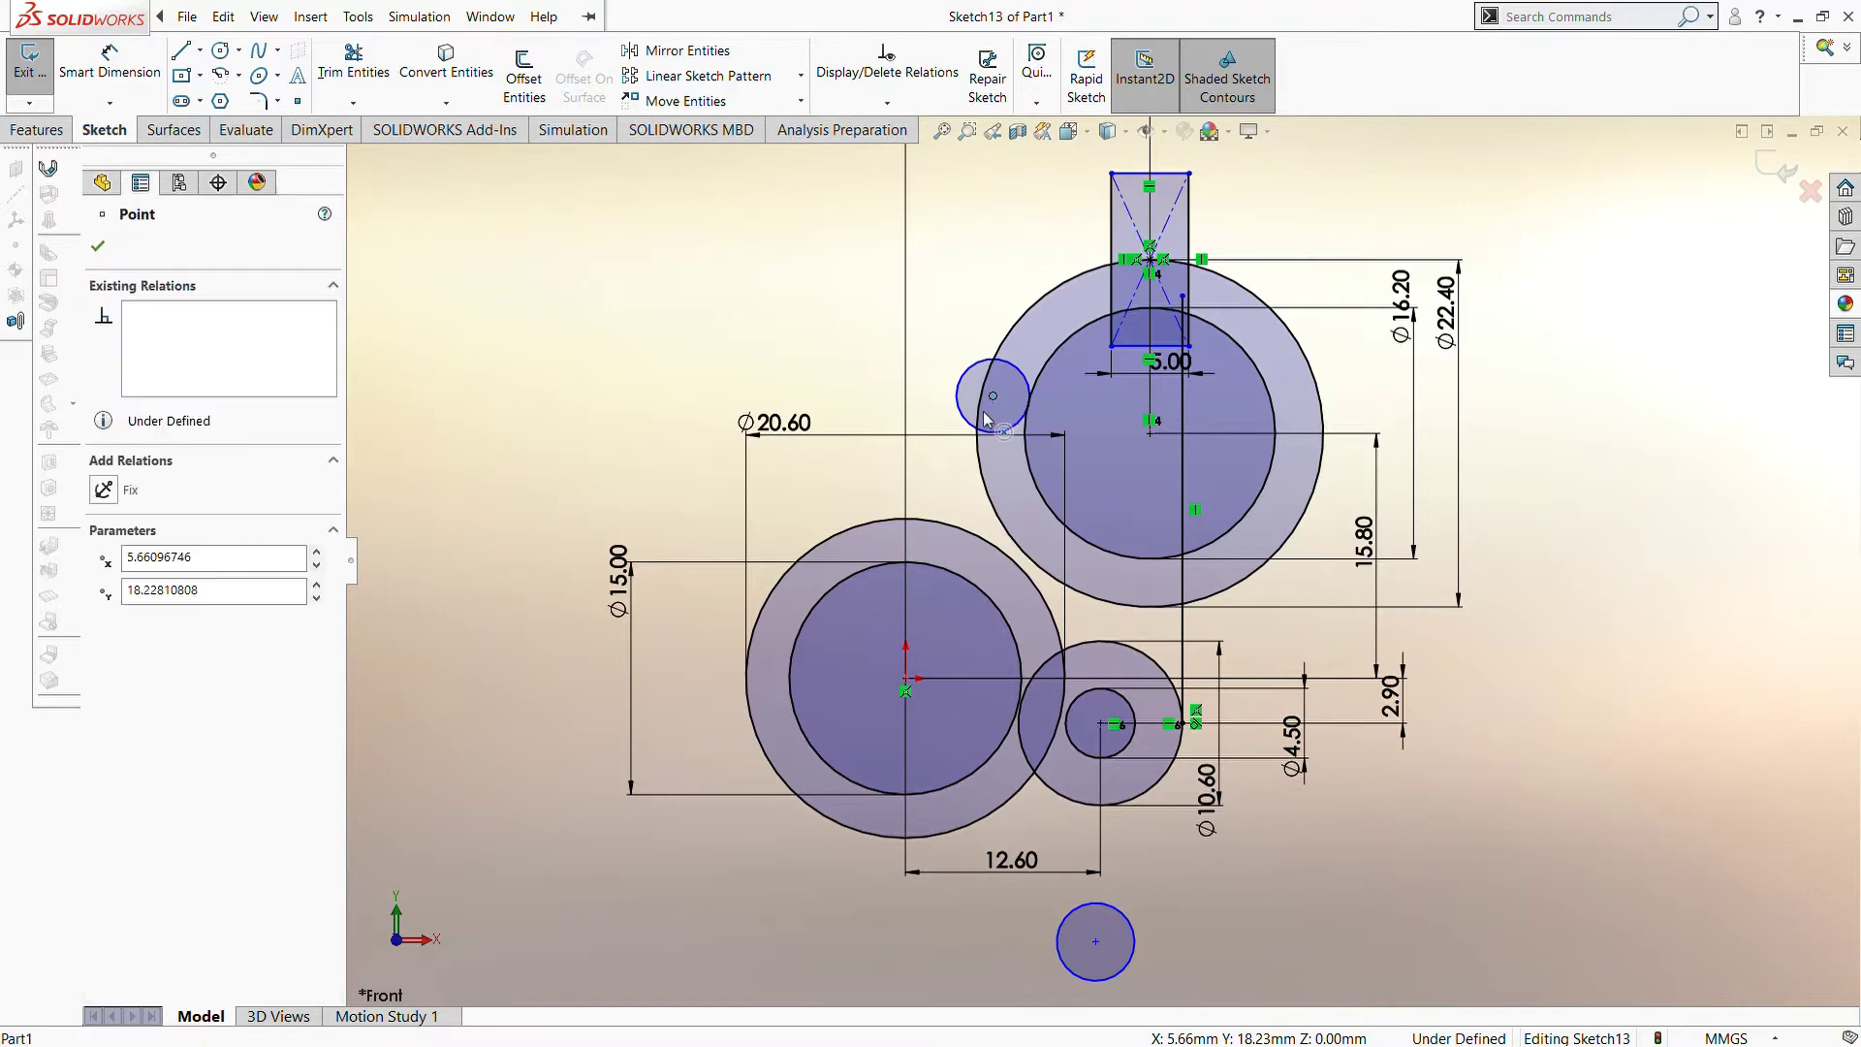
drag(993, 398, 936, 480)
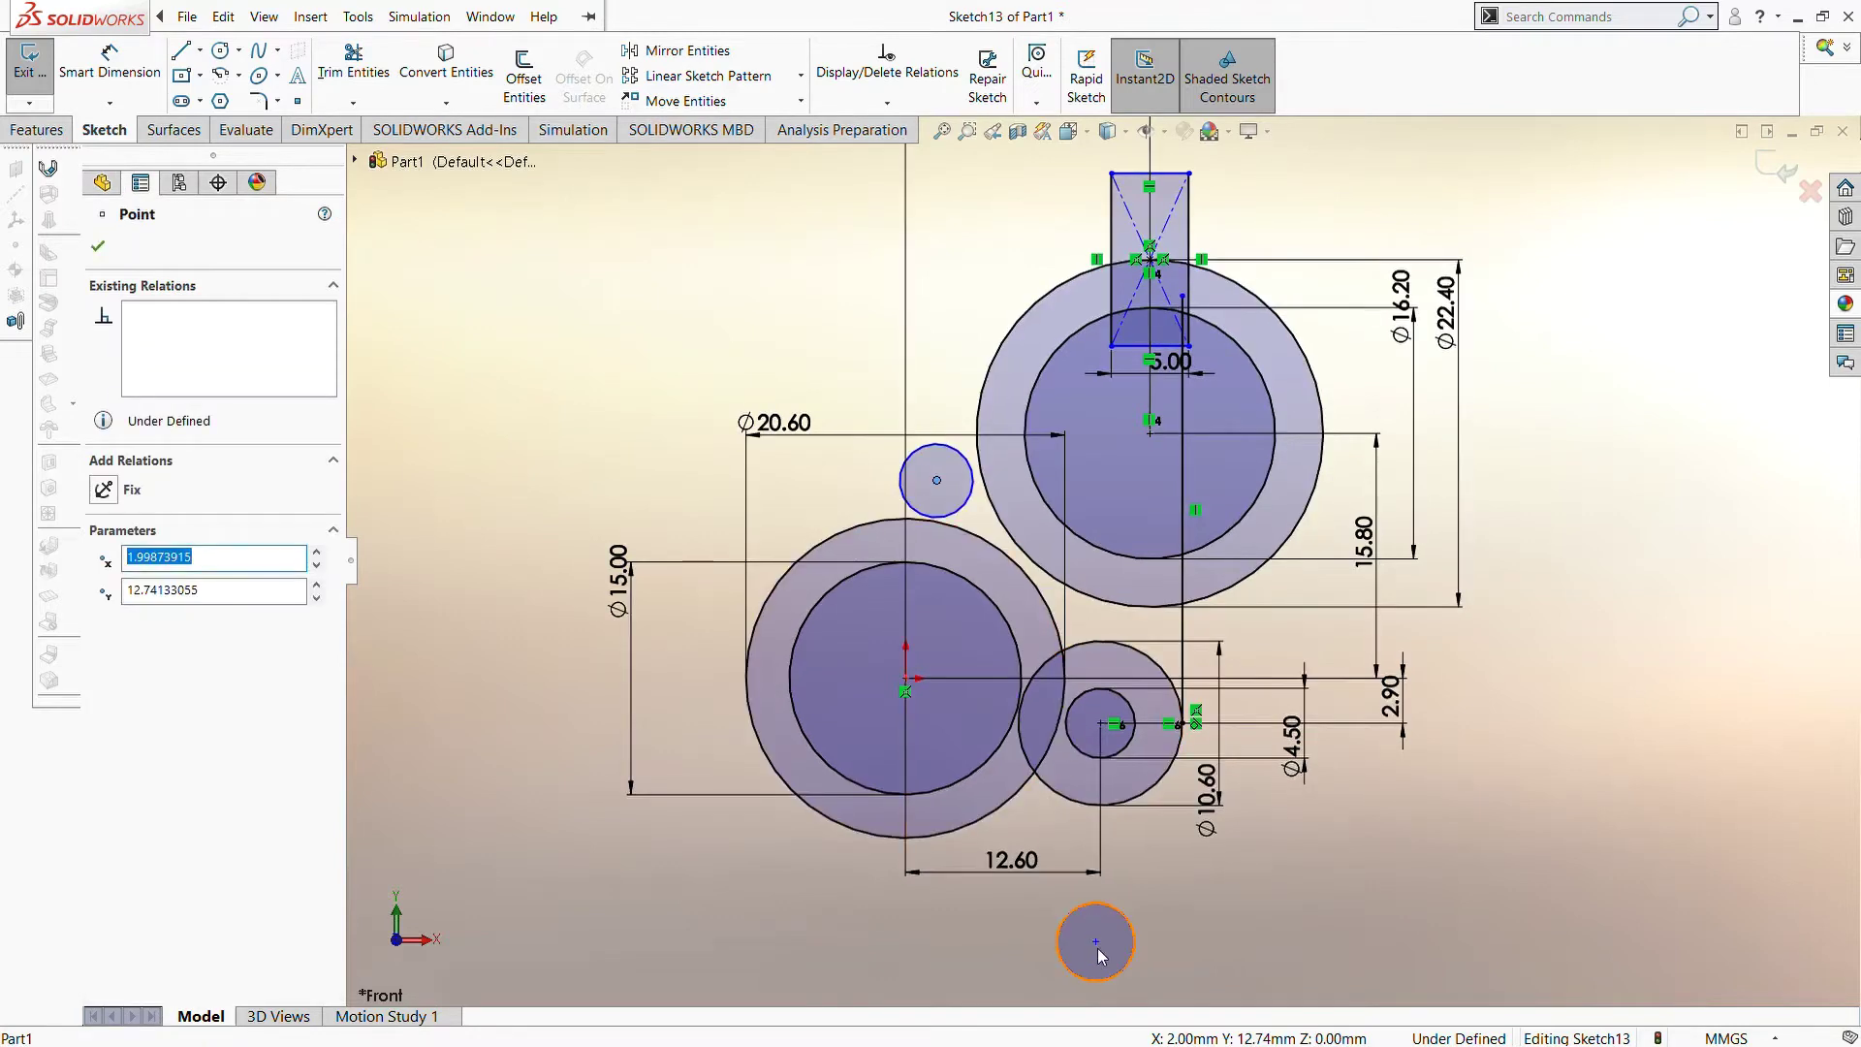
drag(1101, 956, 1038, 863)
key(Escape)
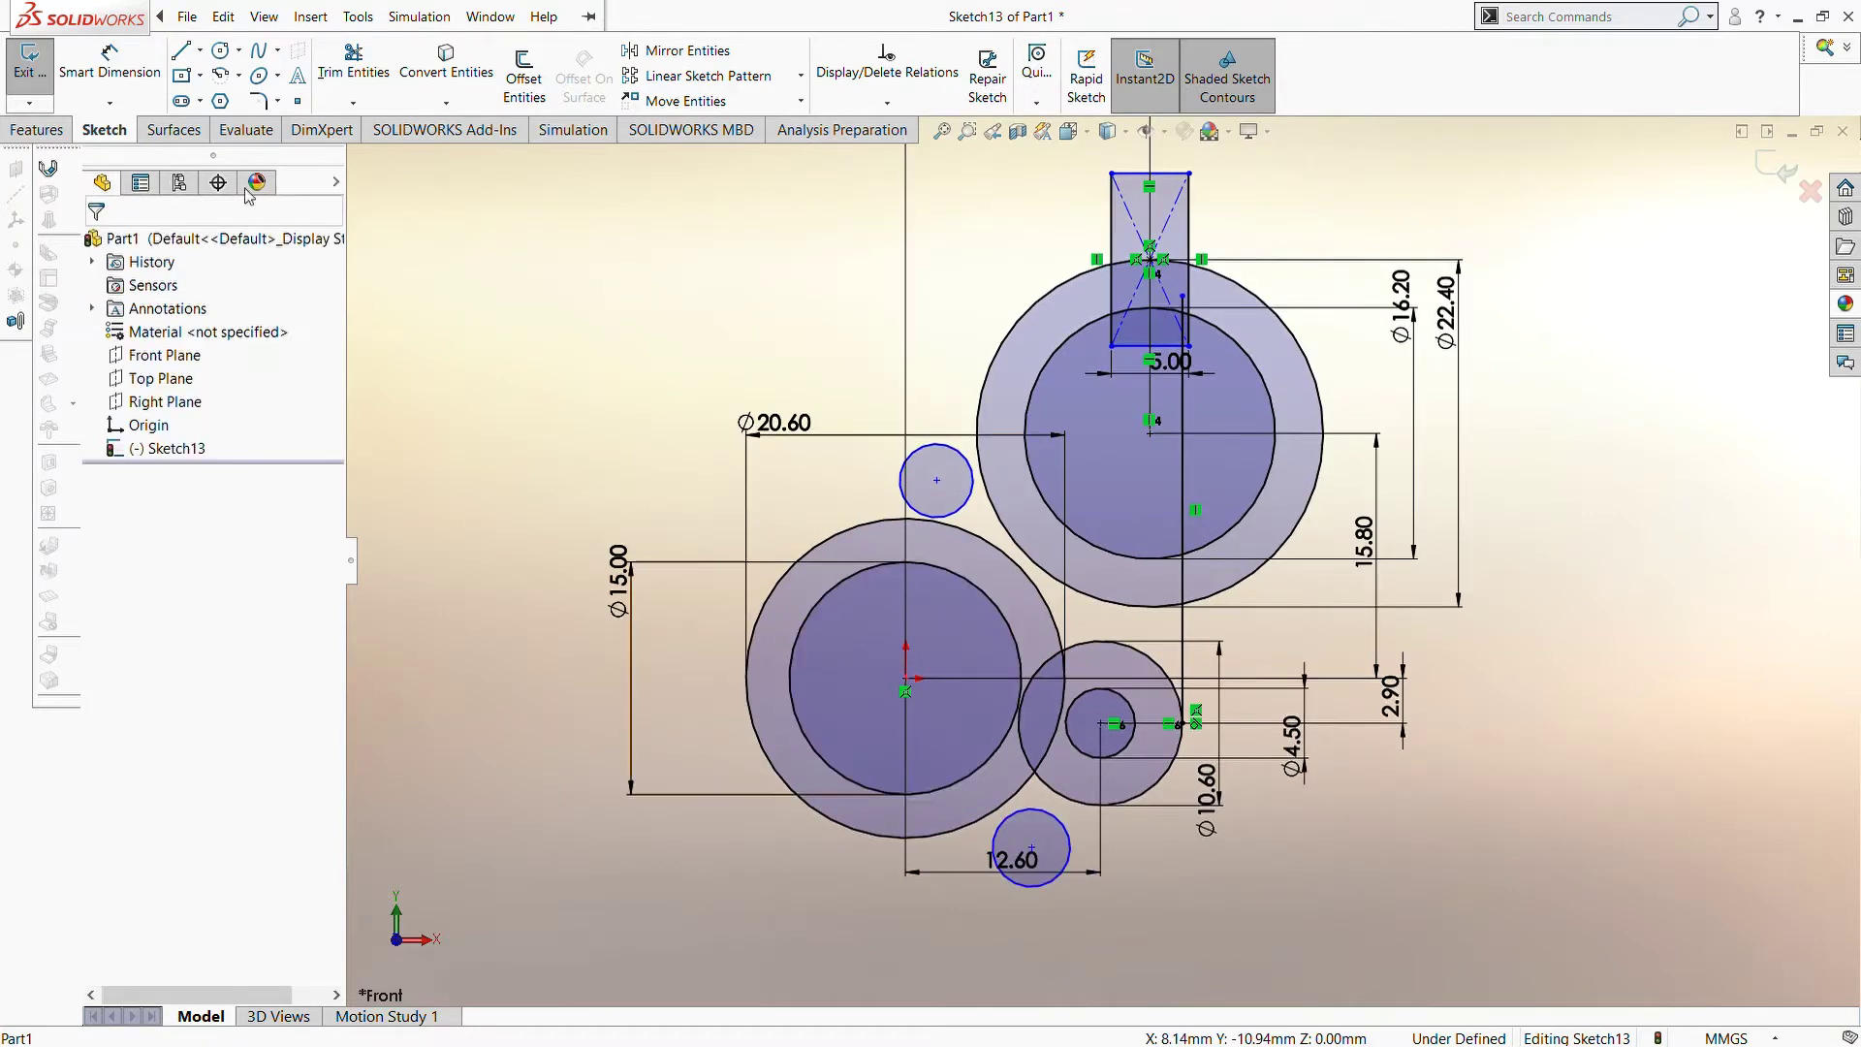
Dimension the small circle above the origin circles to a diameter of 3 mm
click(110, 60)
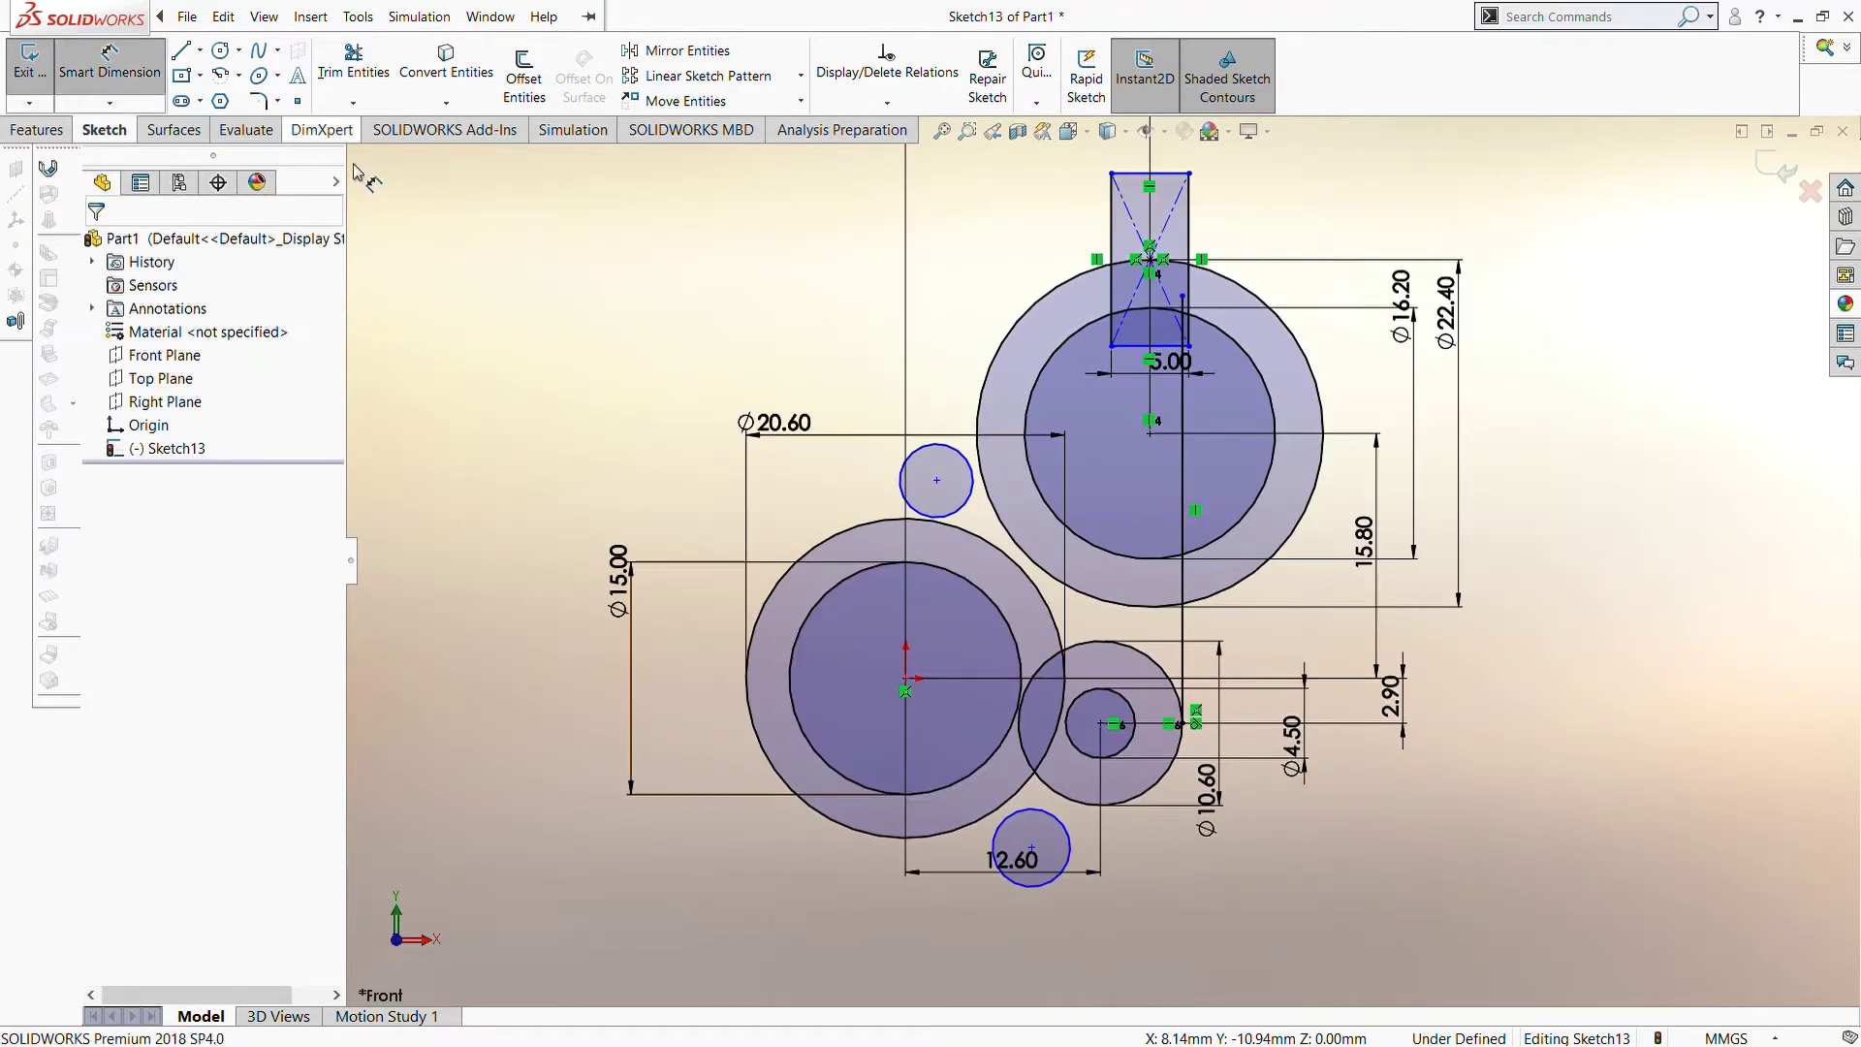
click(916, 462)
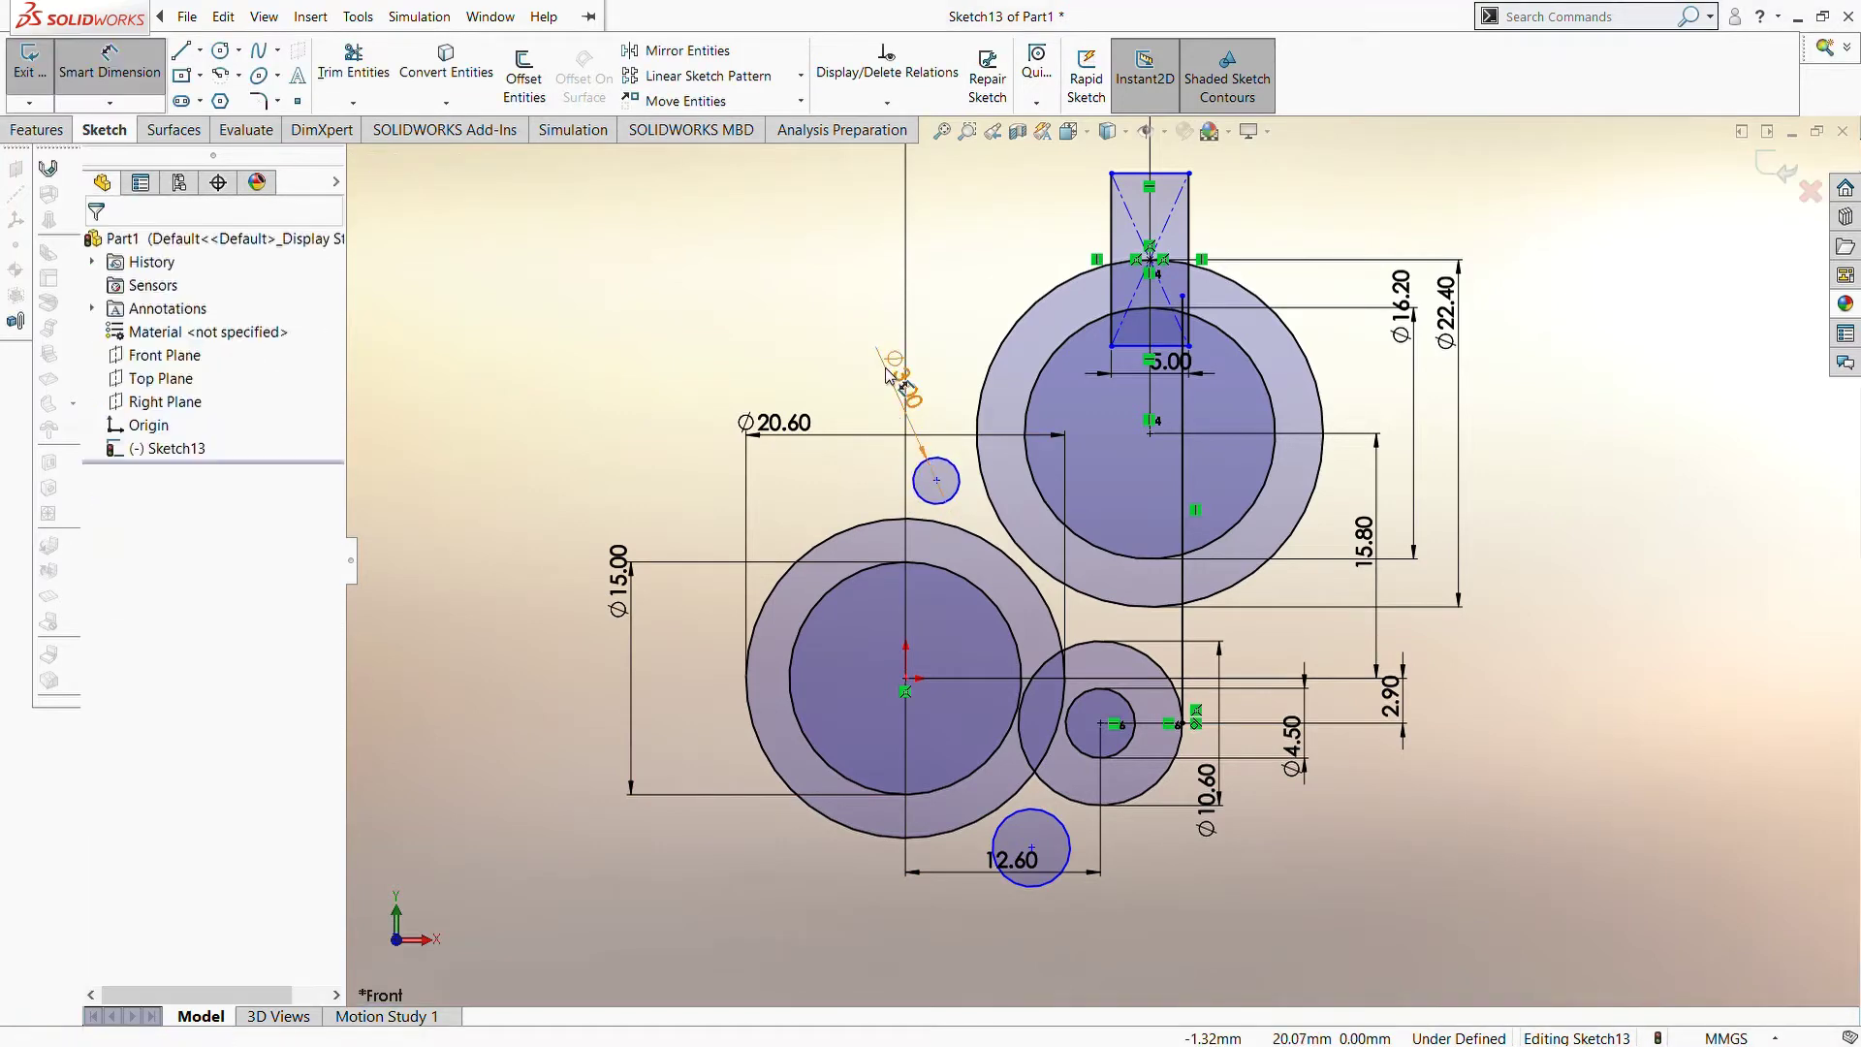
click(887, 374)
key(Escape)
Add an equal relation between the upper and lower small circles
click(942, 504)
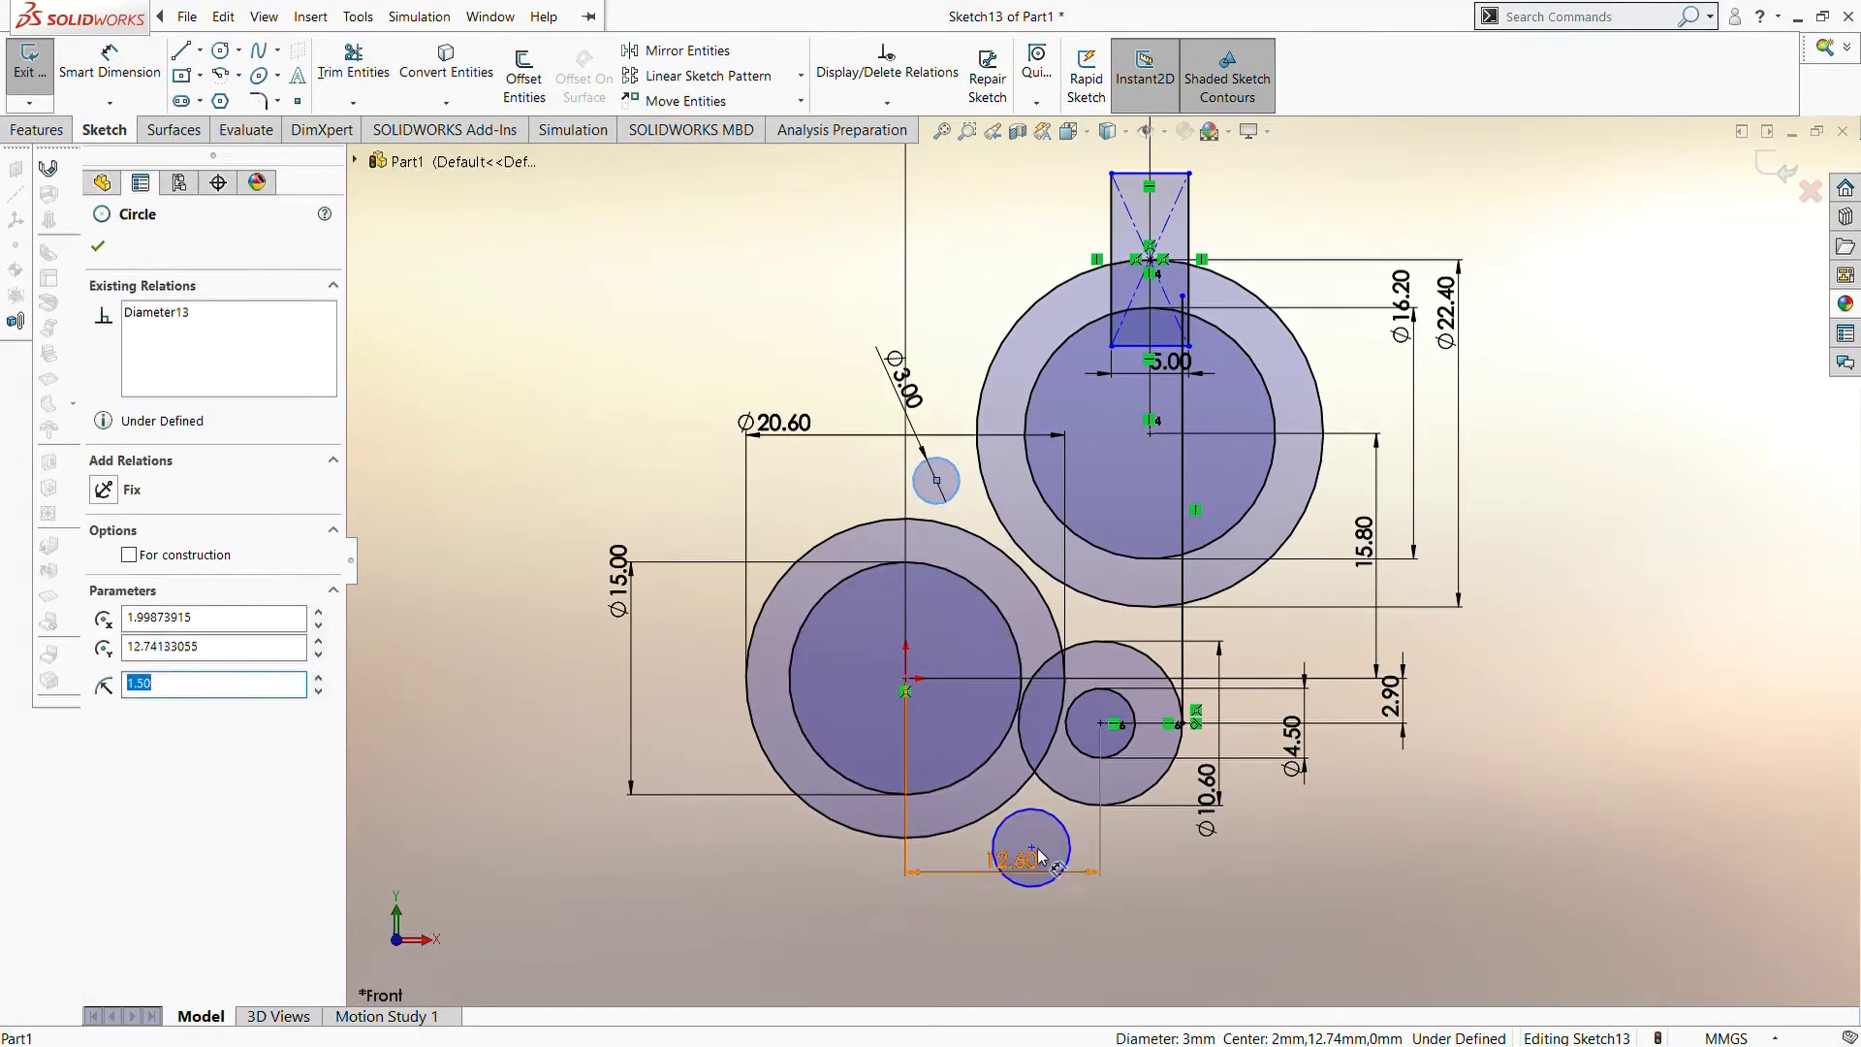
ctrl+click(1055, 822)
click(139, 676)
click(1322, 841)
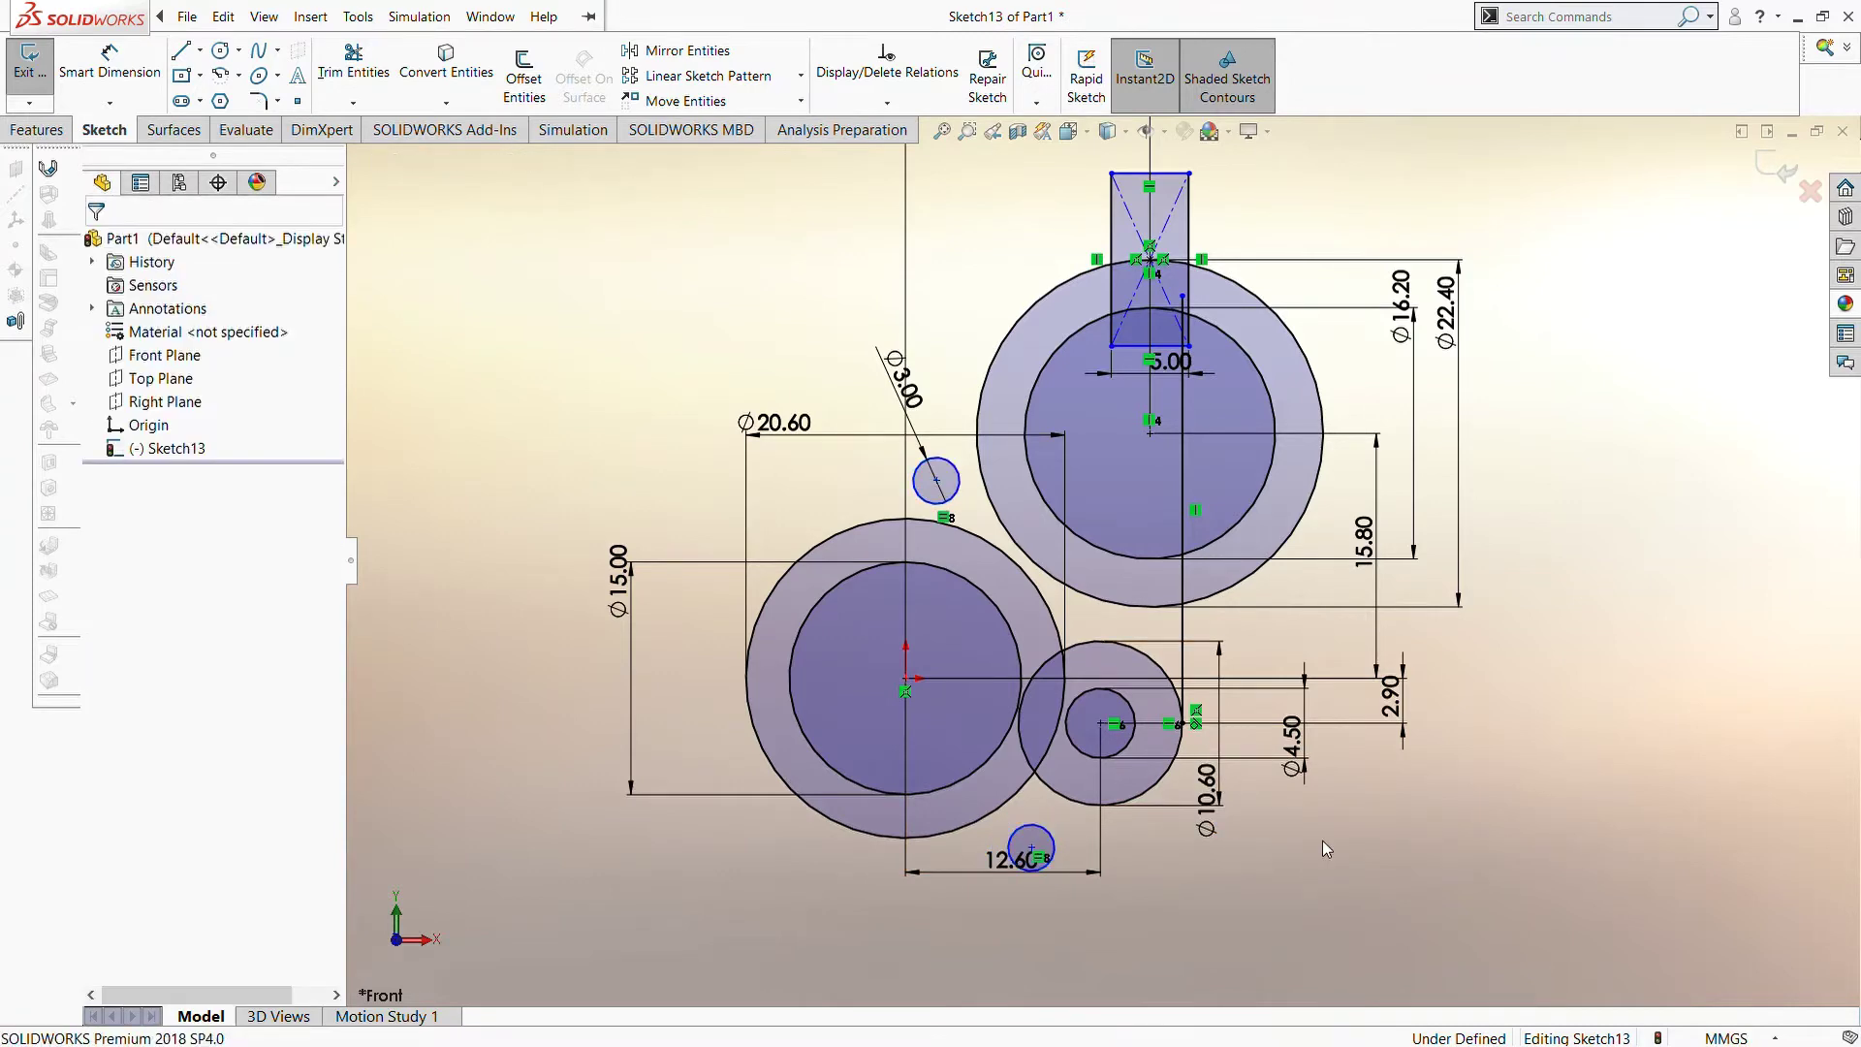
Try an equal relation between the lower small circle and the 10.6 mm circle, and undo it
scroll(1109, 863, down, 3)
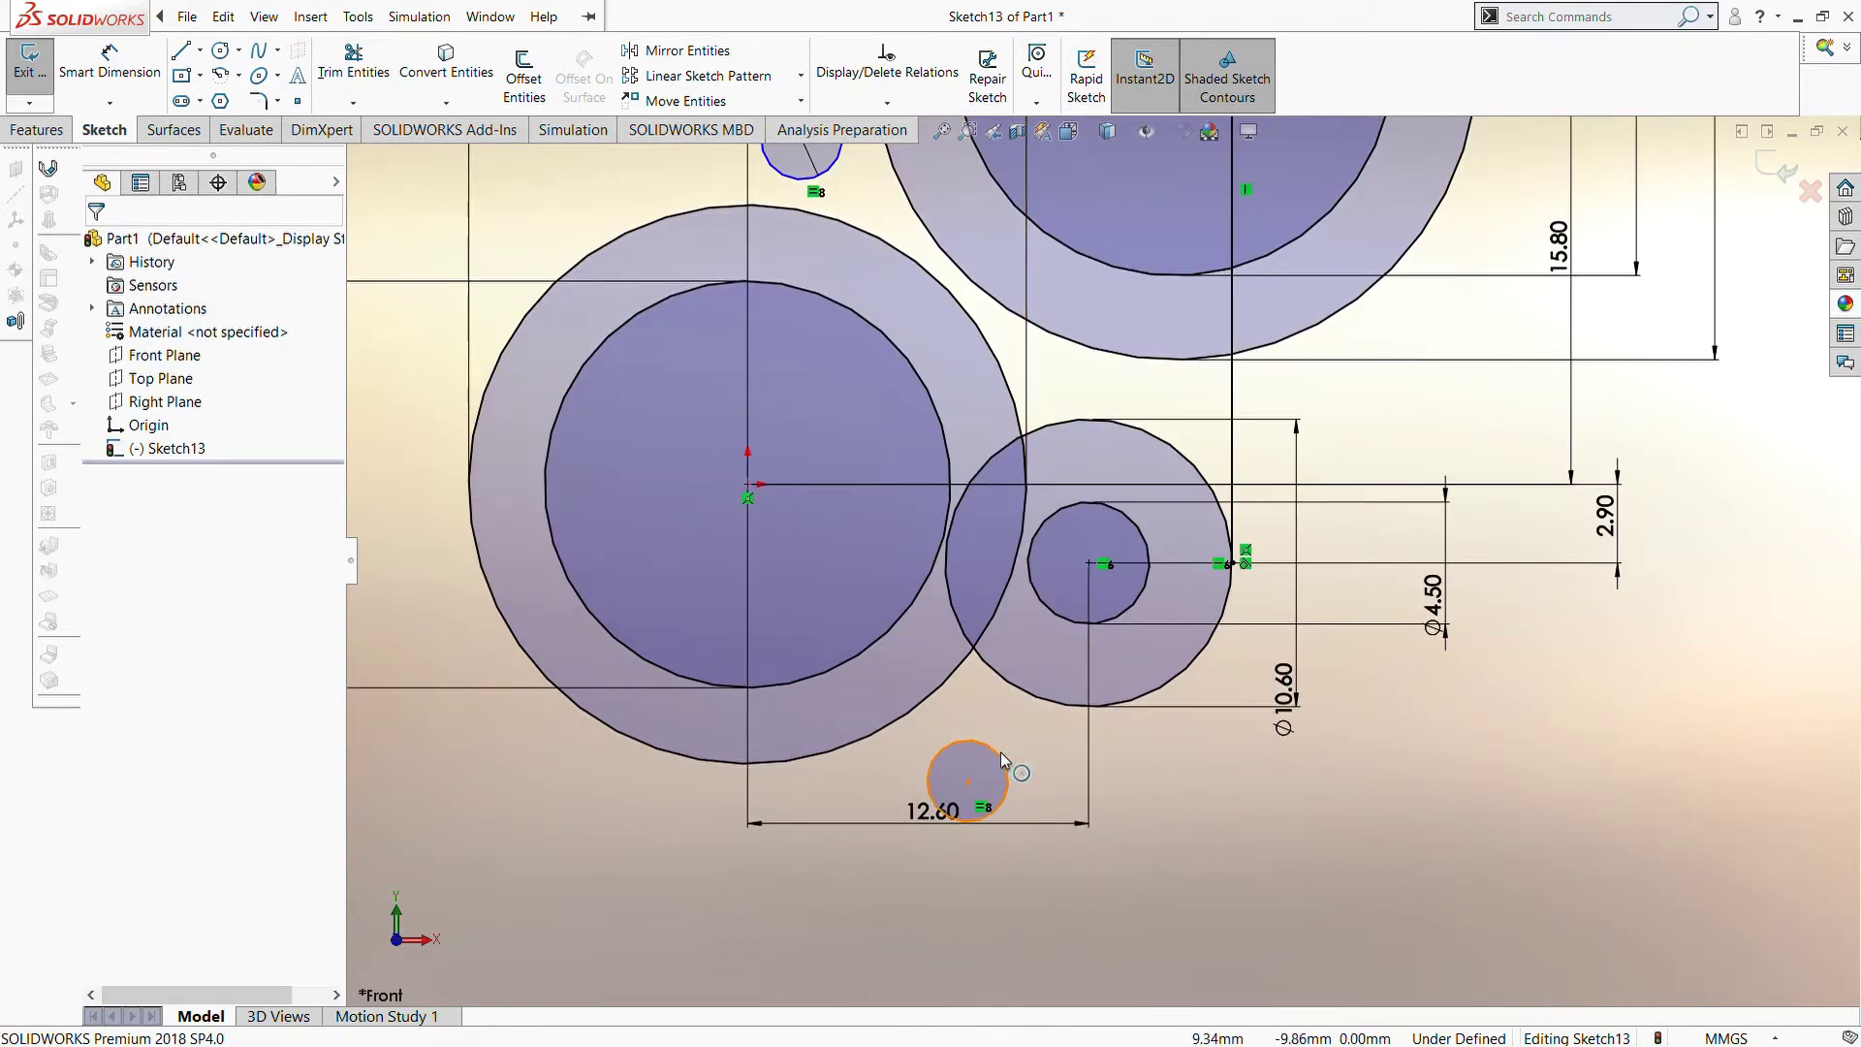
click(1001, 752)
ctrl+click(1024, 685)
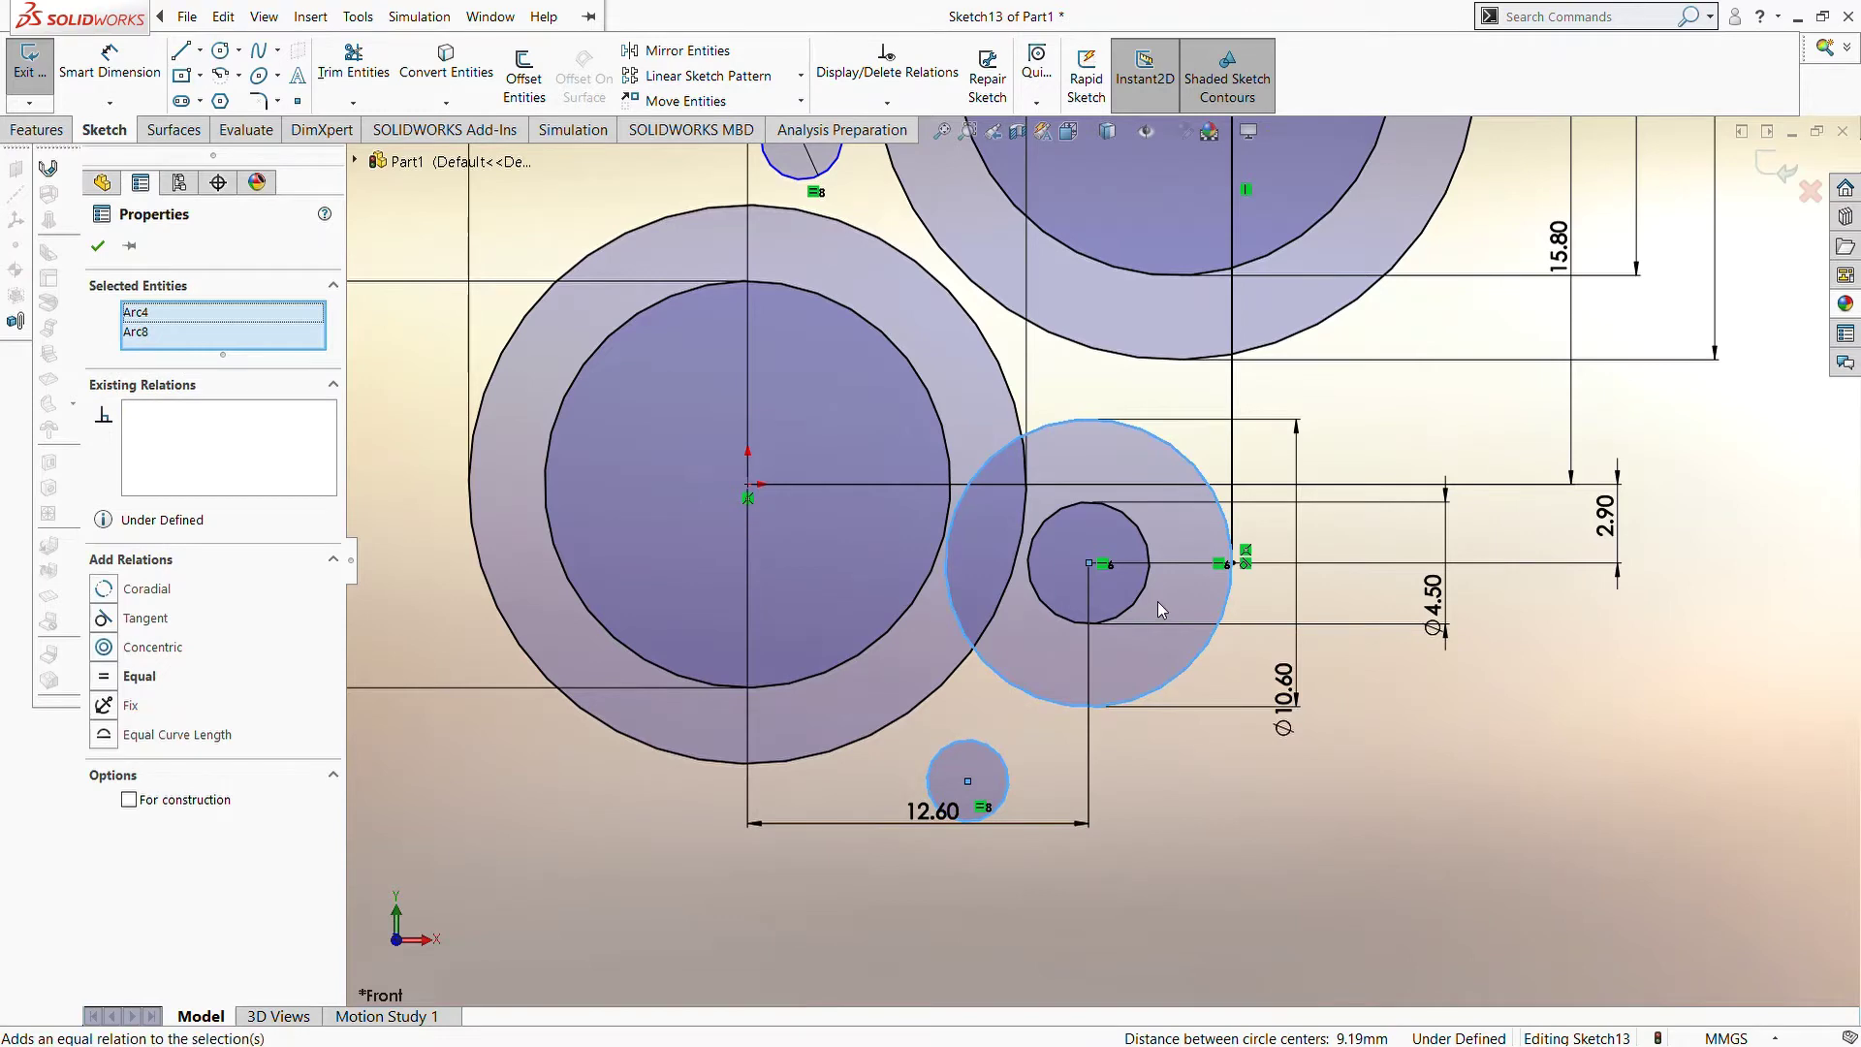
click(1212, 849)
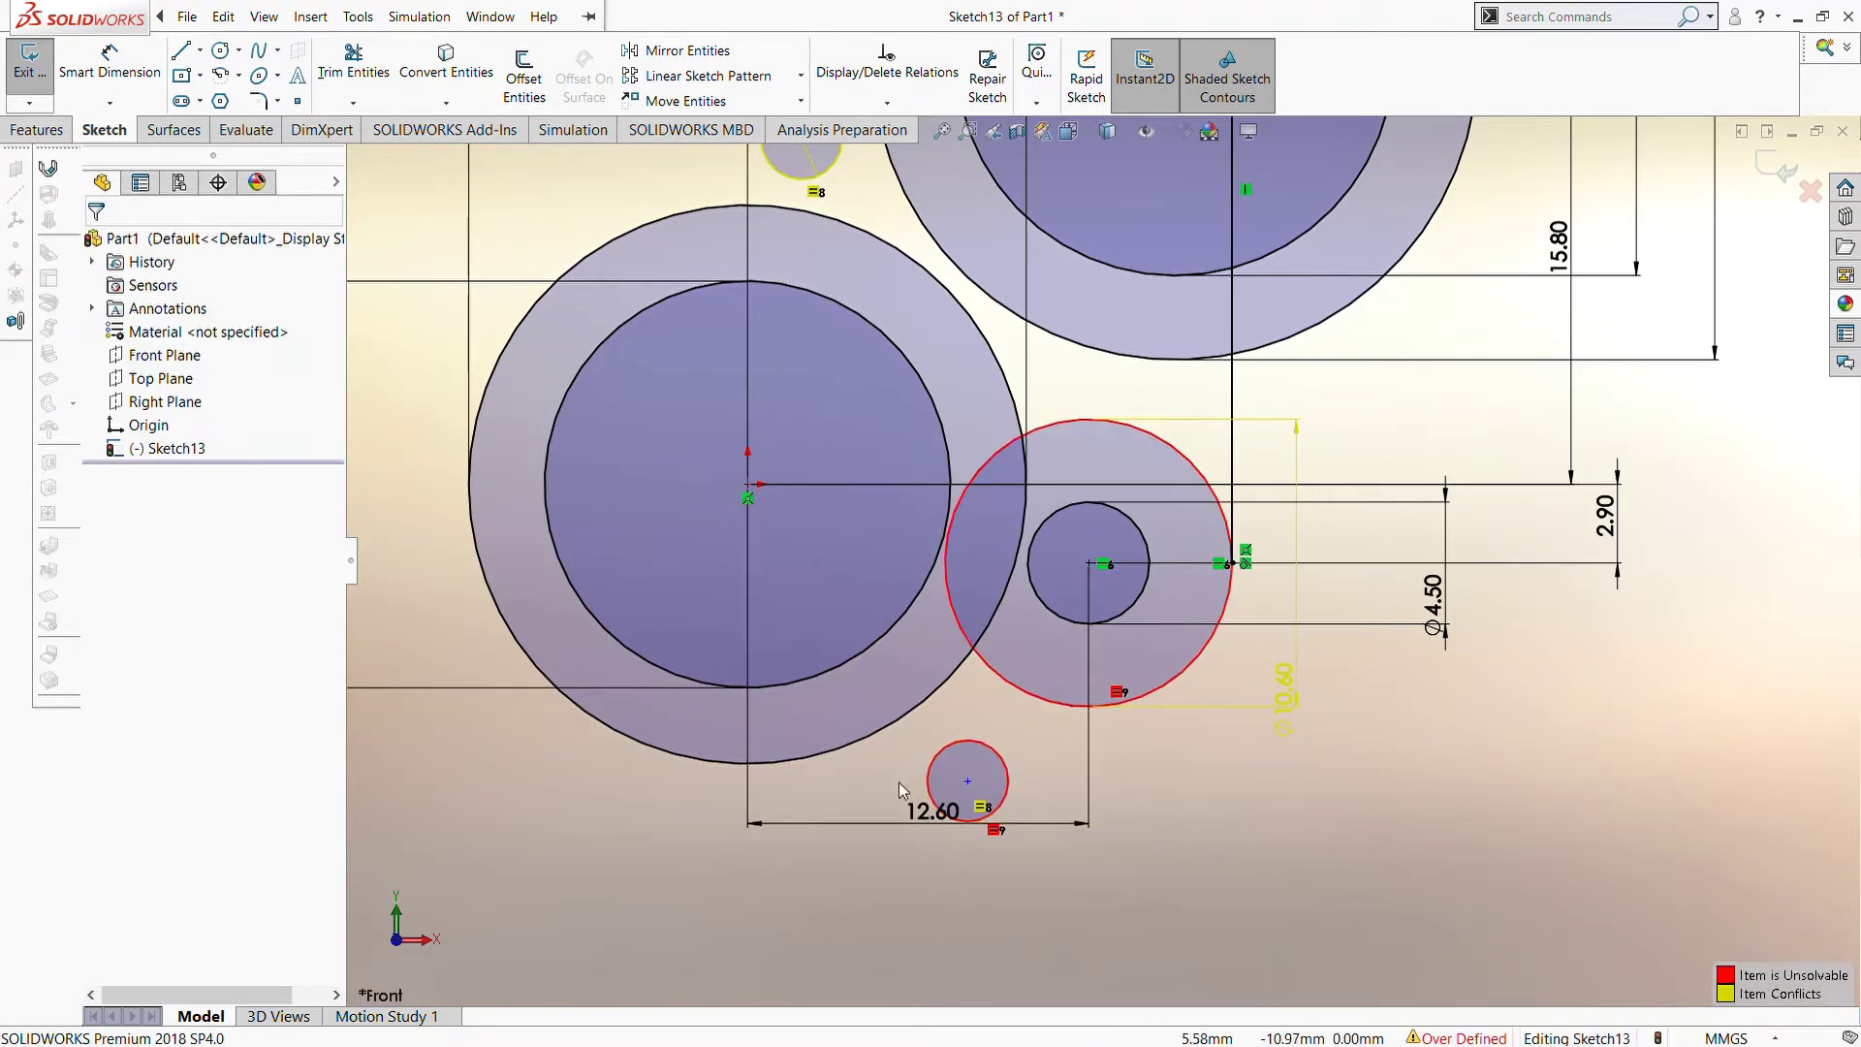
key(ctrl+z)
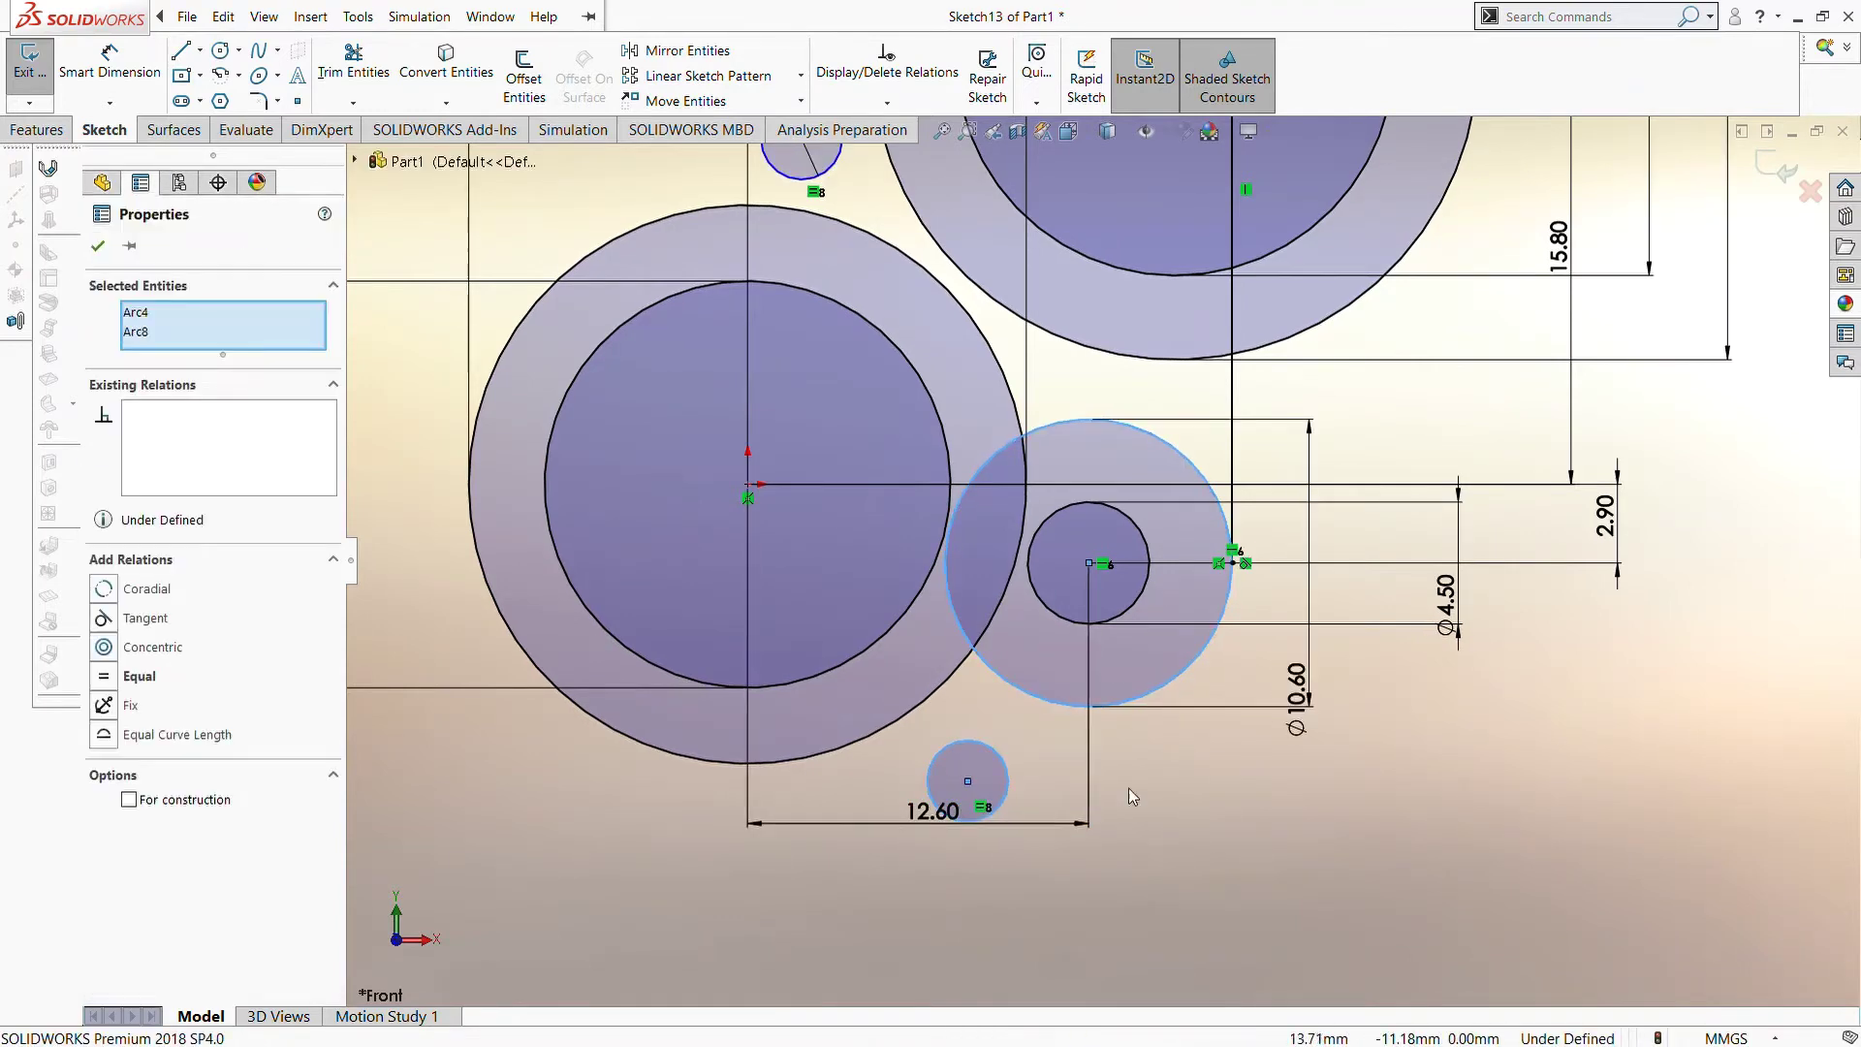
click(1132, 797)
Try an equal relation between the lower small circle and the outer origin circle, and undo it
click(957, 751)
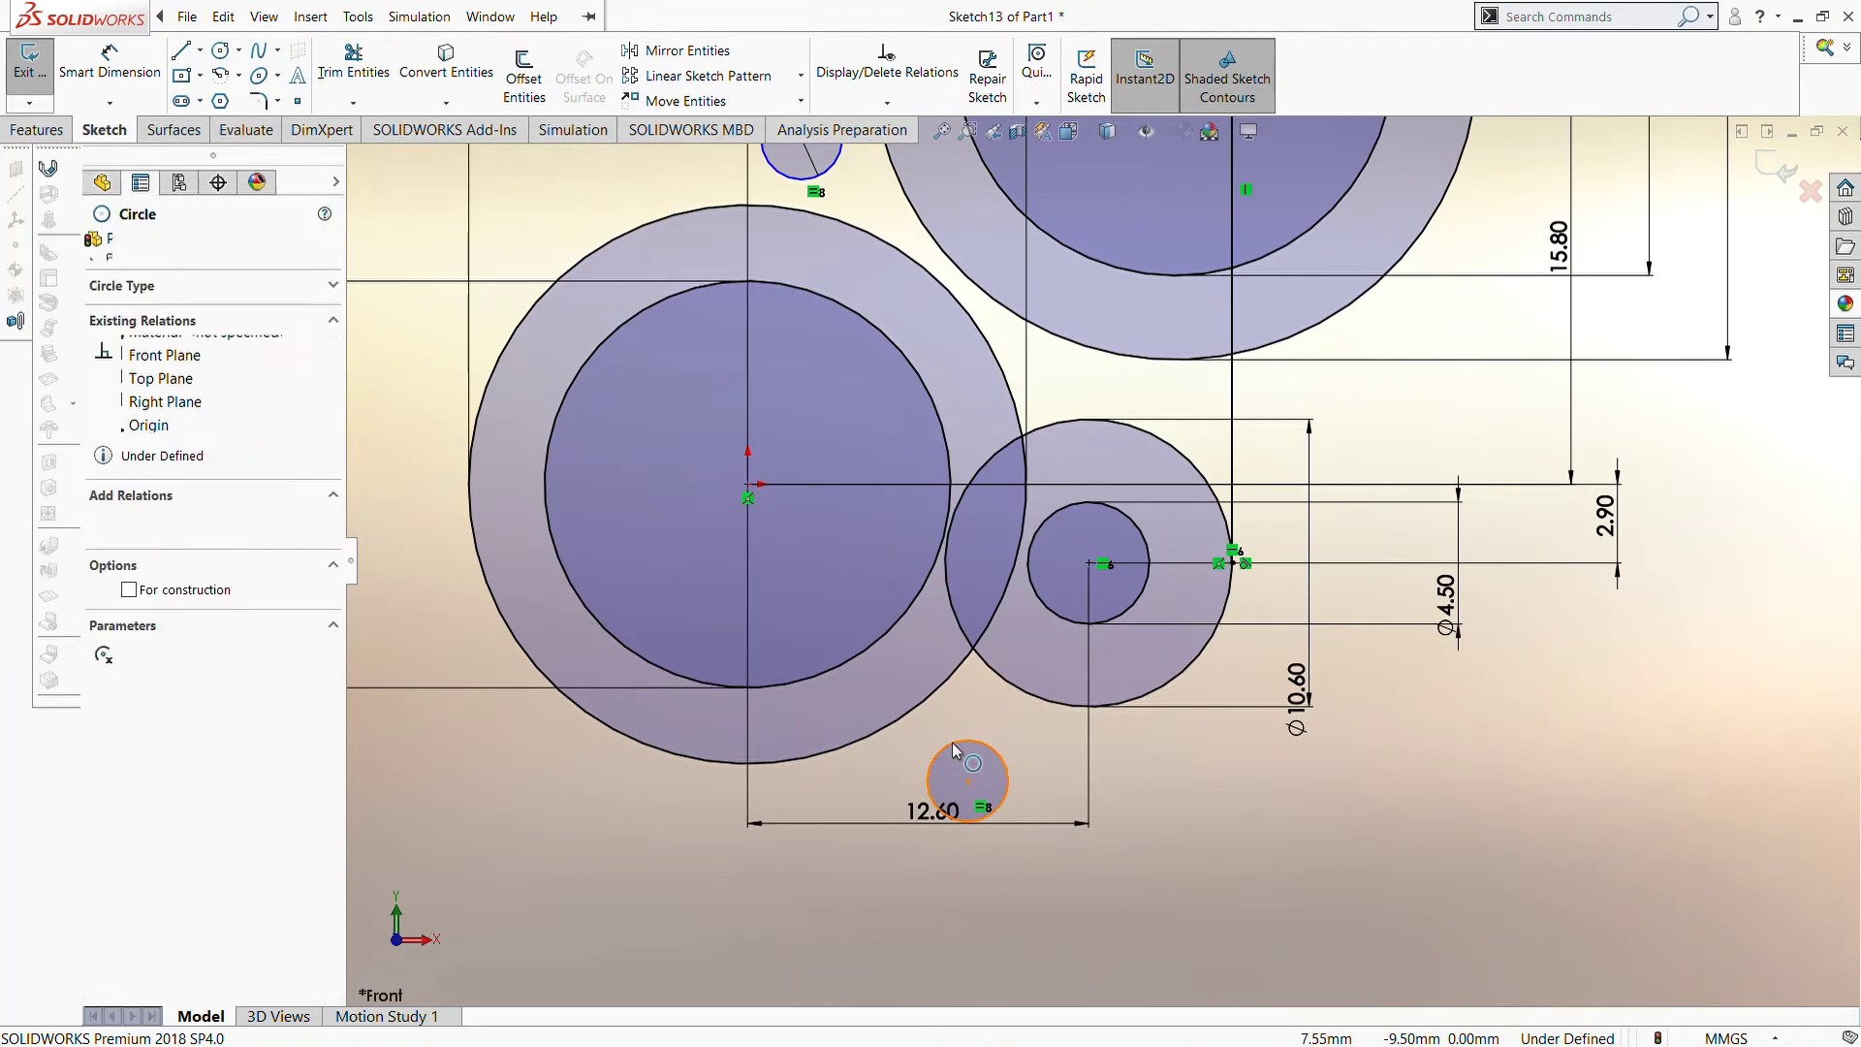
ctrl+click(882, 730)
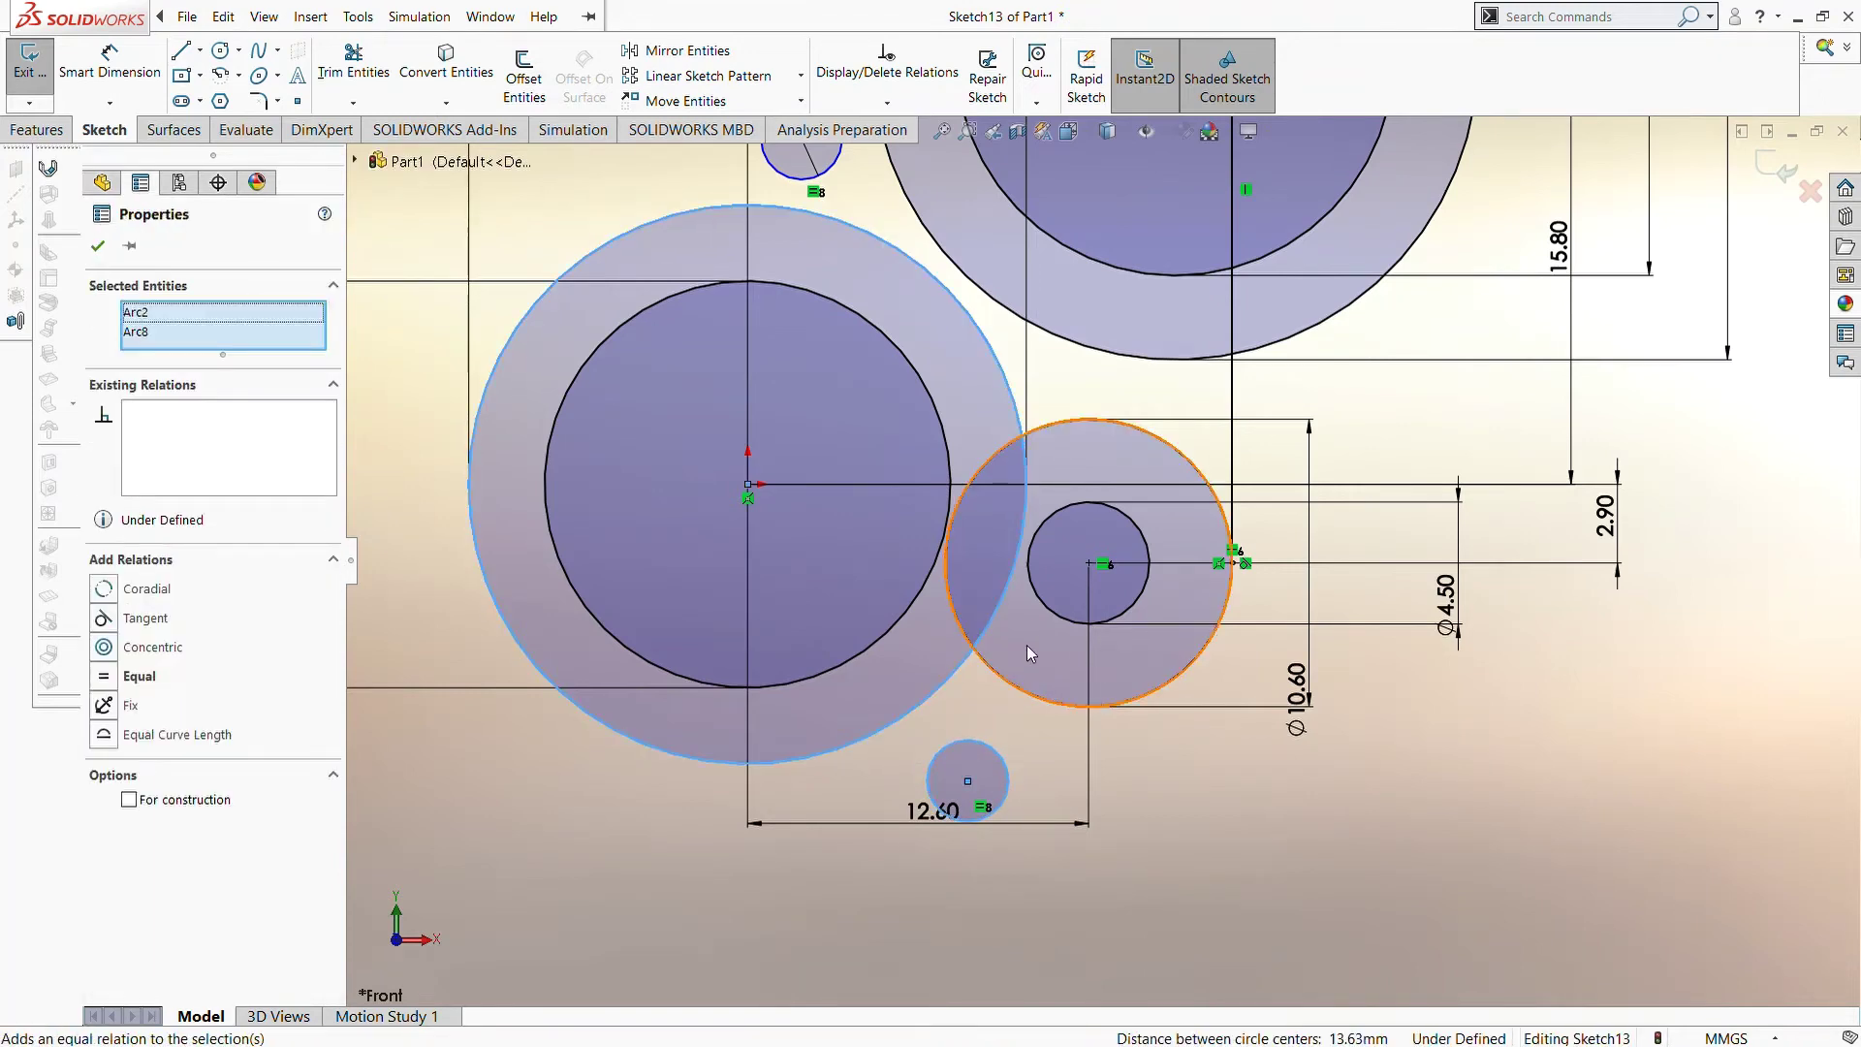
click(1026, 643)
click(1225, 789)
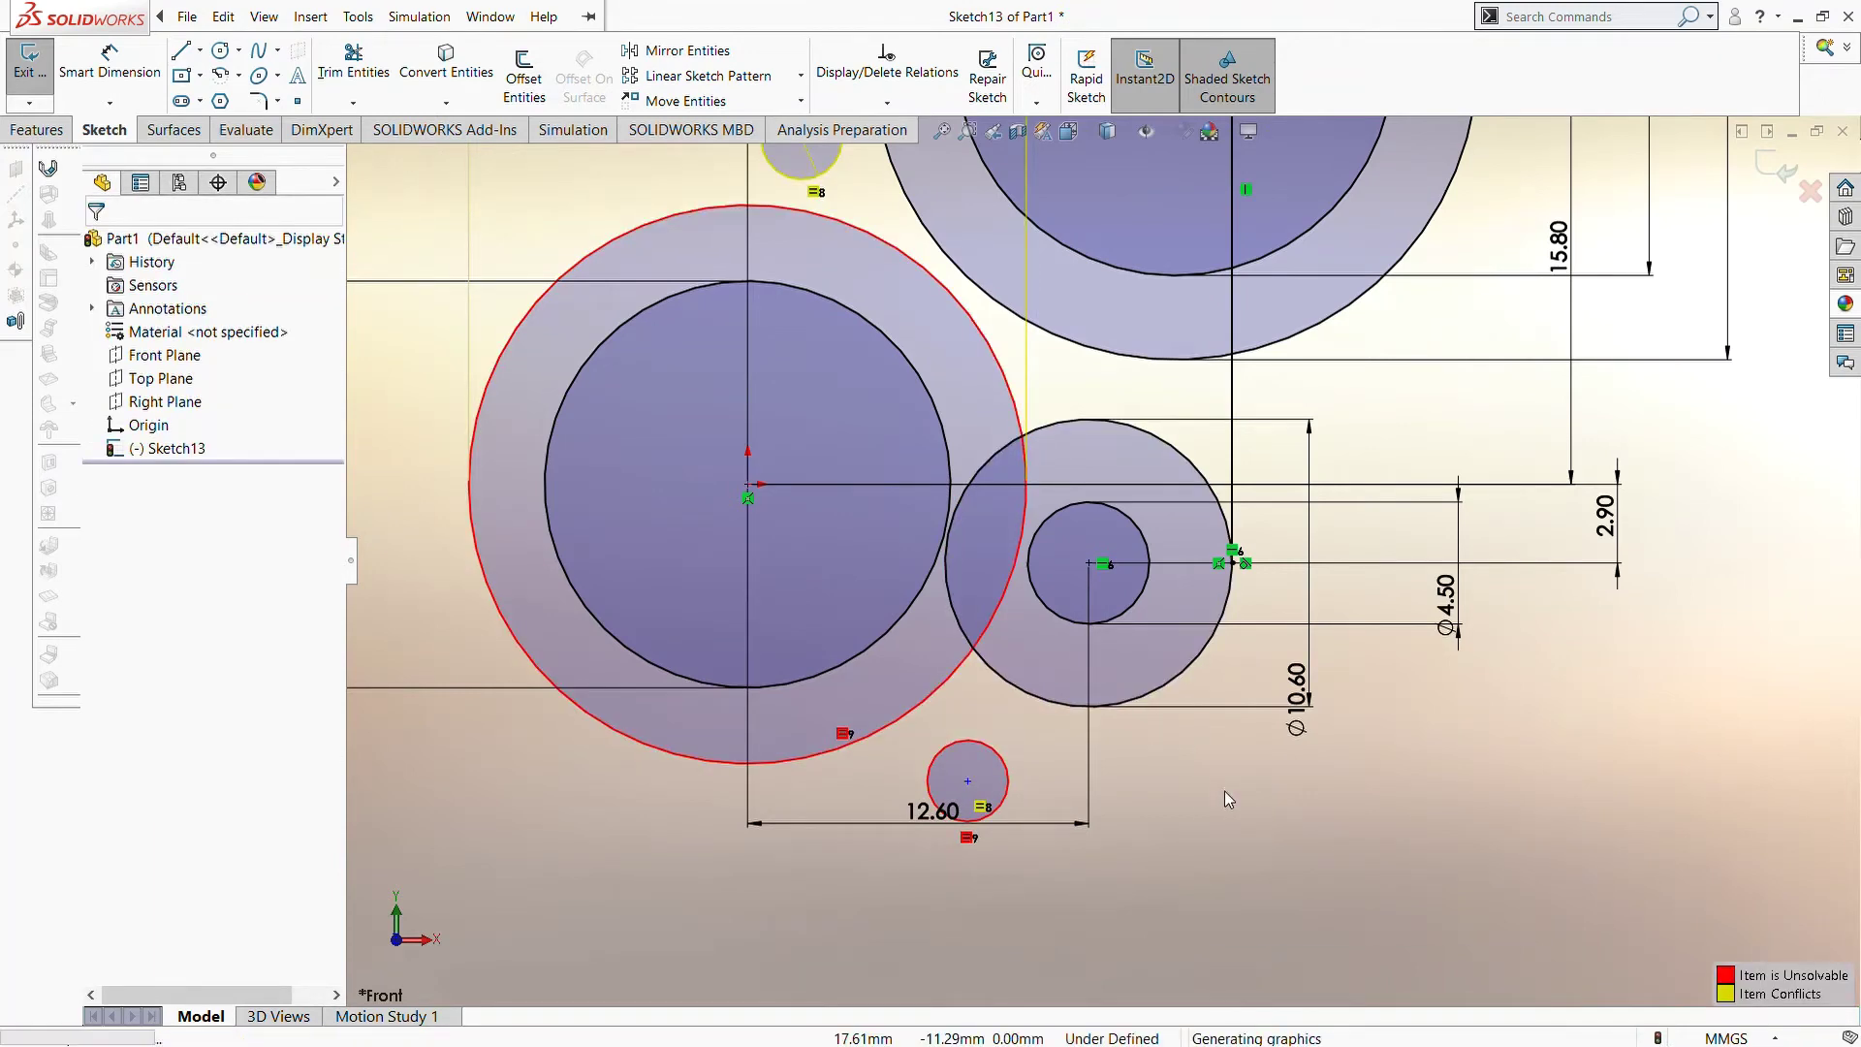
key(ctrl+z)
Move the lower small circle up between the two lower circle pairs and make it tangent to the 10.6 mm circle
drag(967, 780, 975, 717)
click(1078, 715)
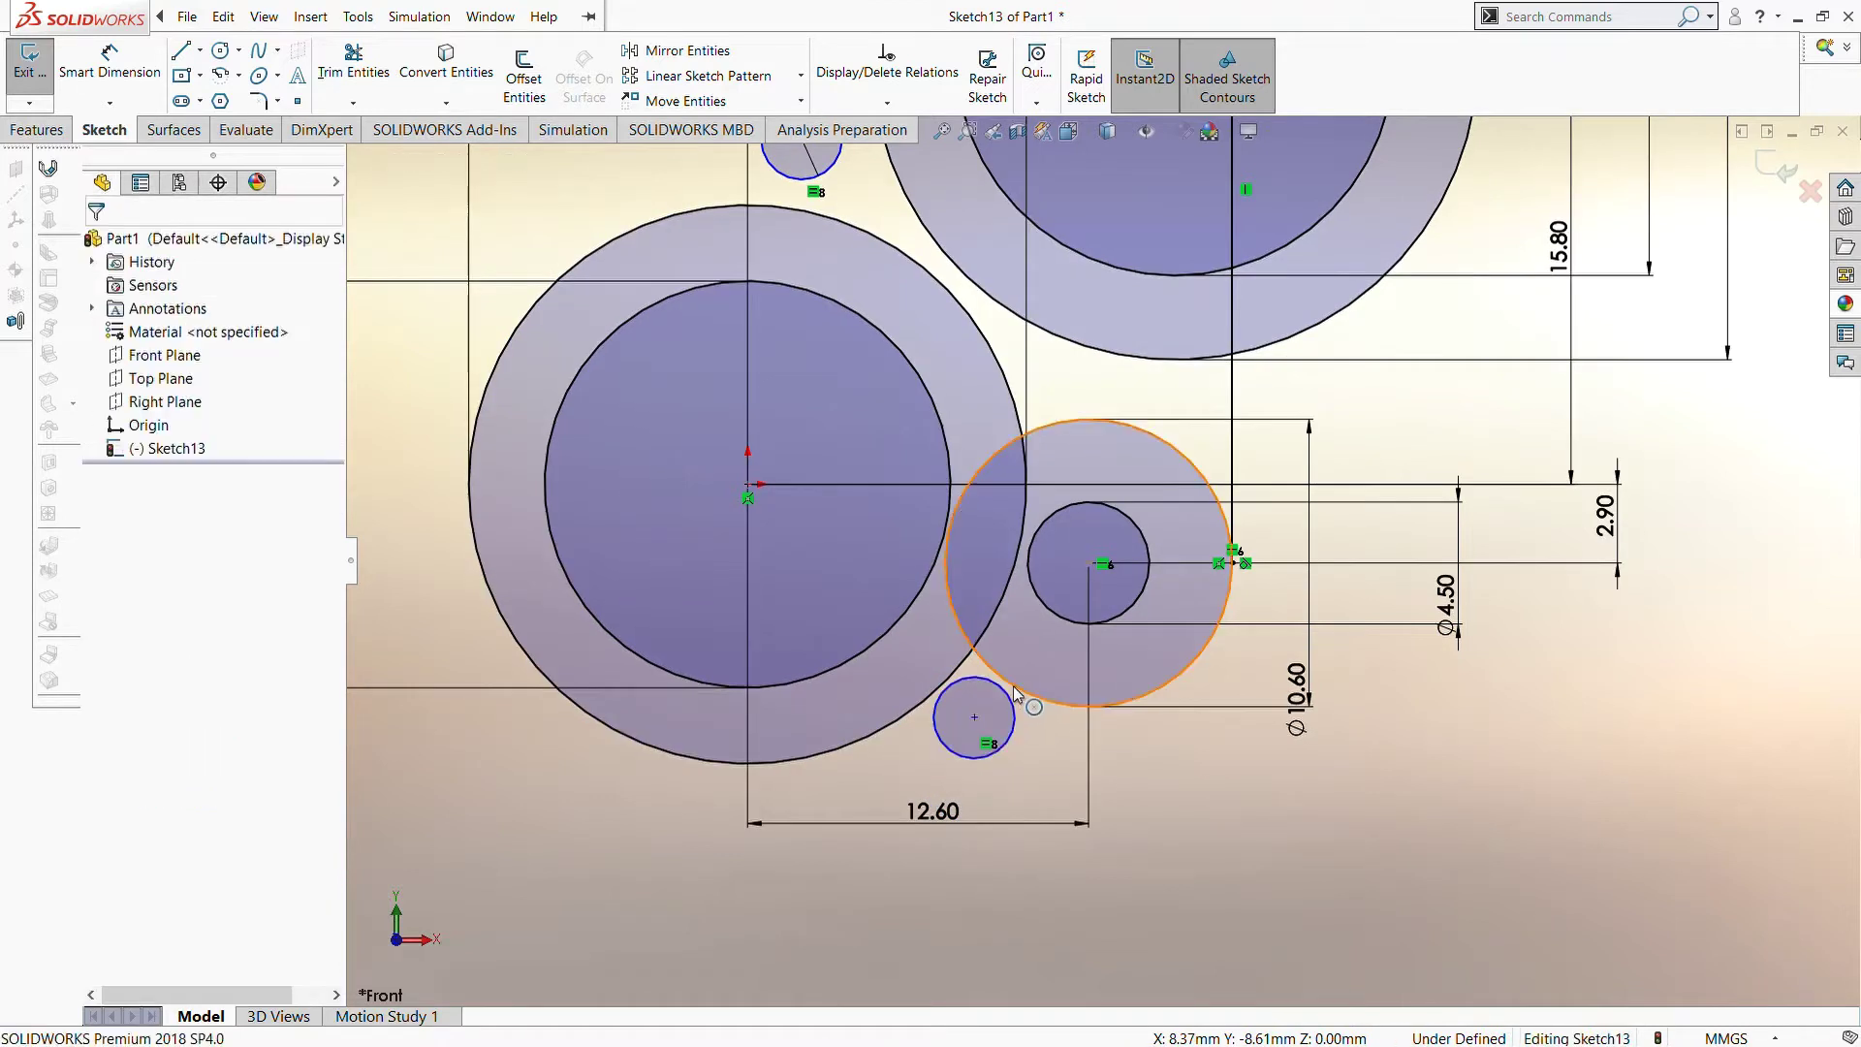
click(1014, 690)
click(1011, 727)
ctrl+click(1017, 686)
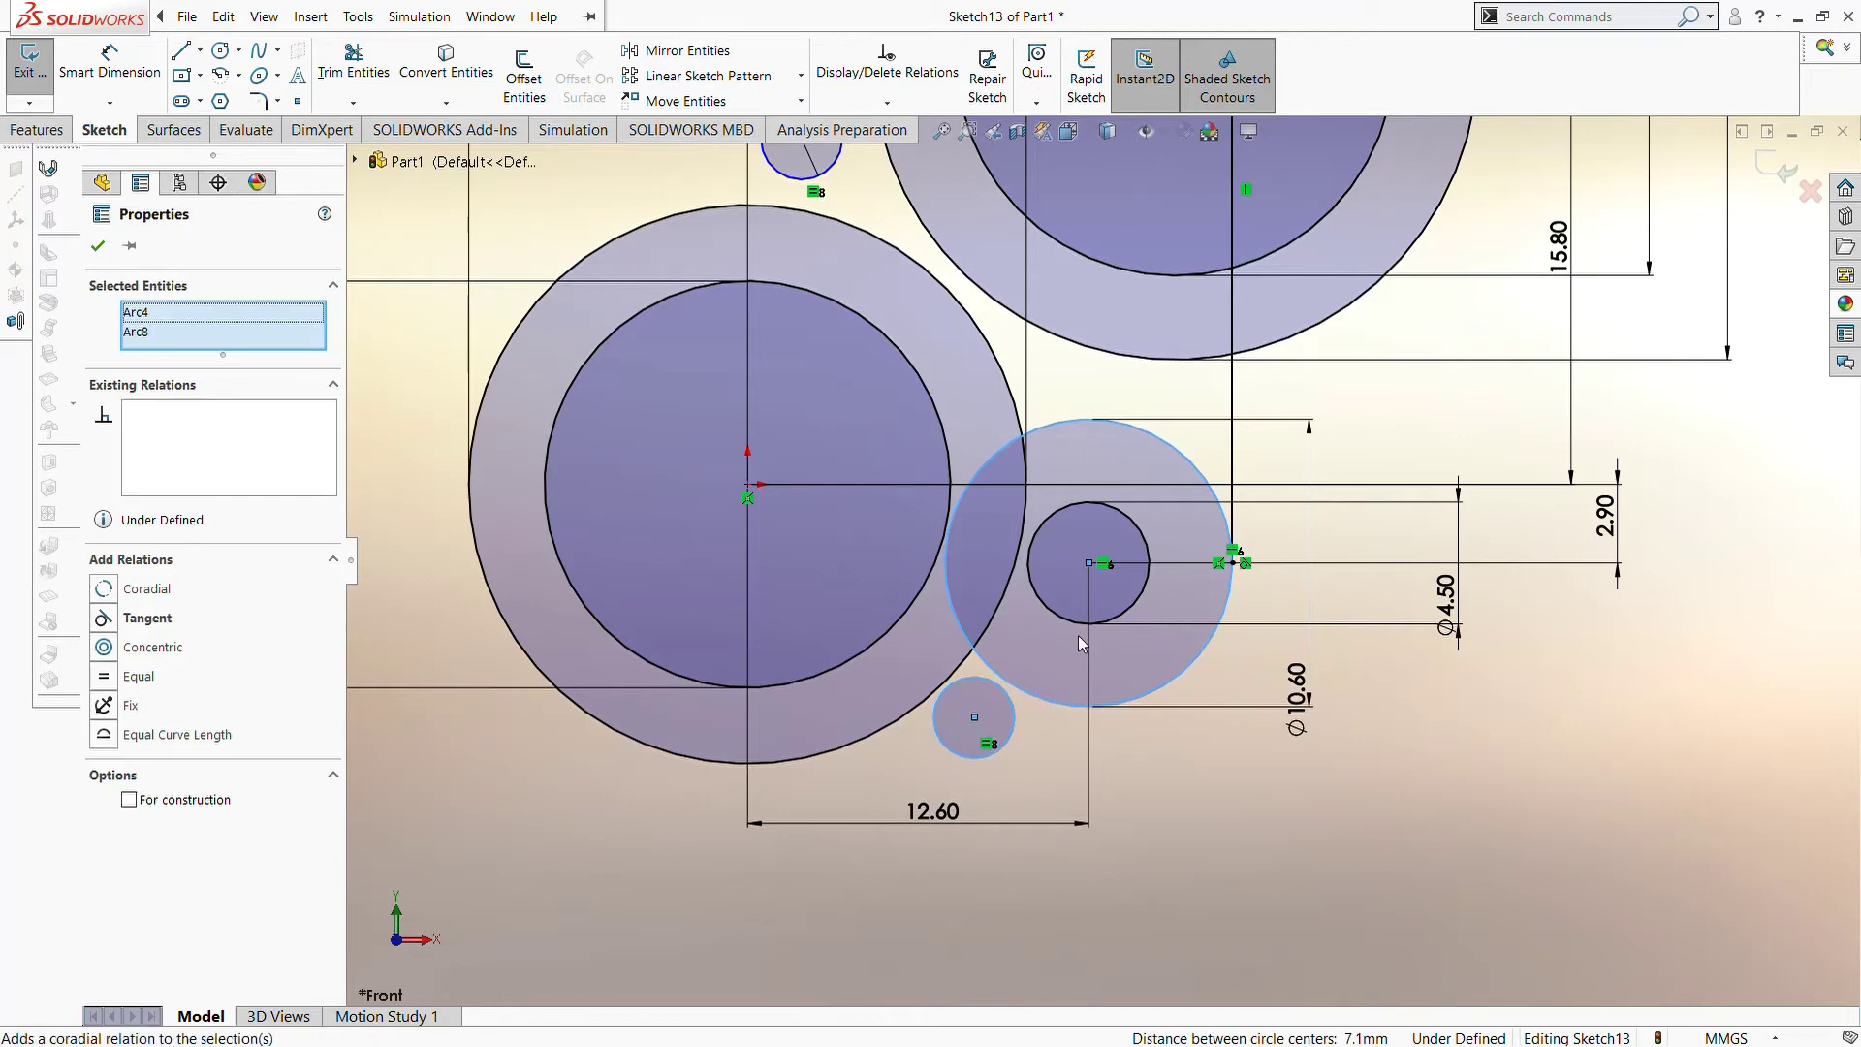
click(1088, 631)
click(1137, 779)
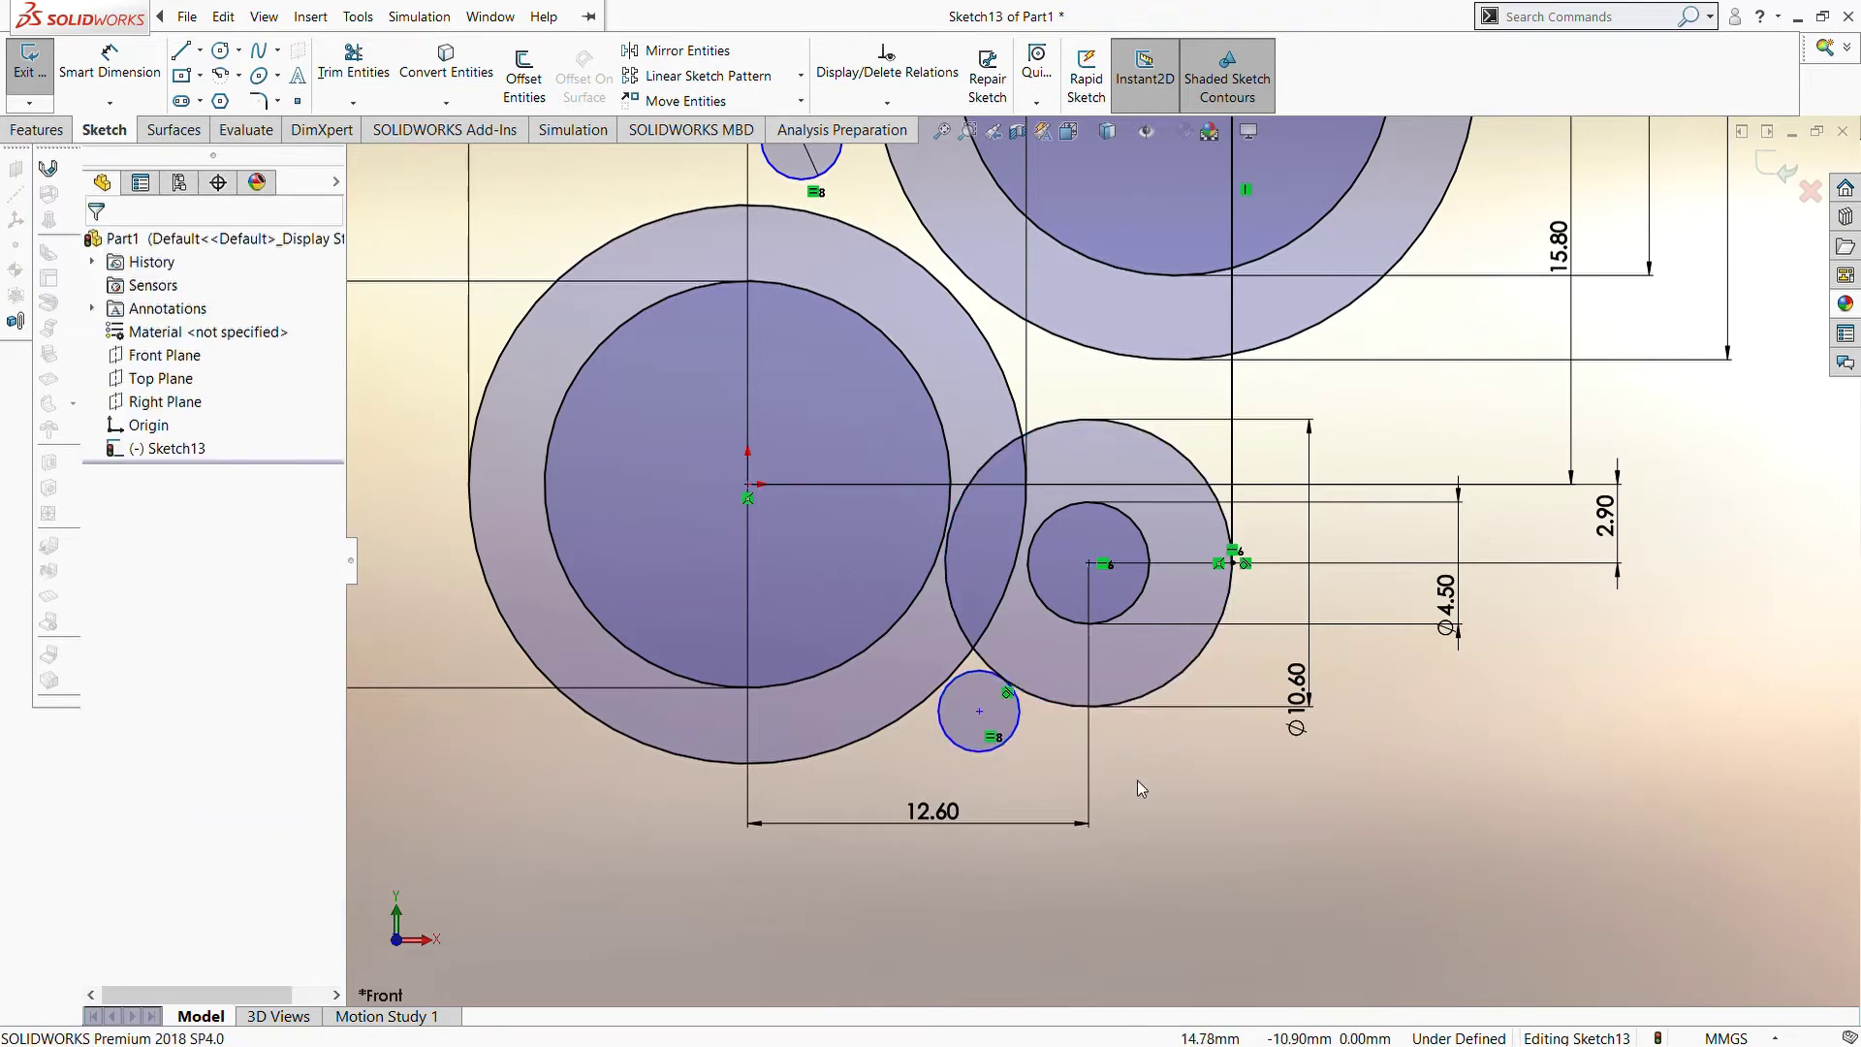
Make the lower small circle tangent to the outer circle centred on the origin
click(931, 696)
ctrl+click(945, 717)
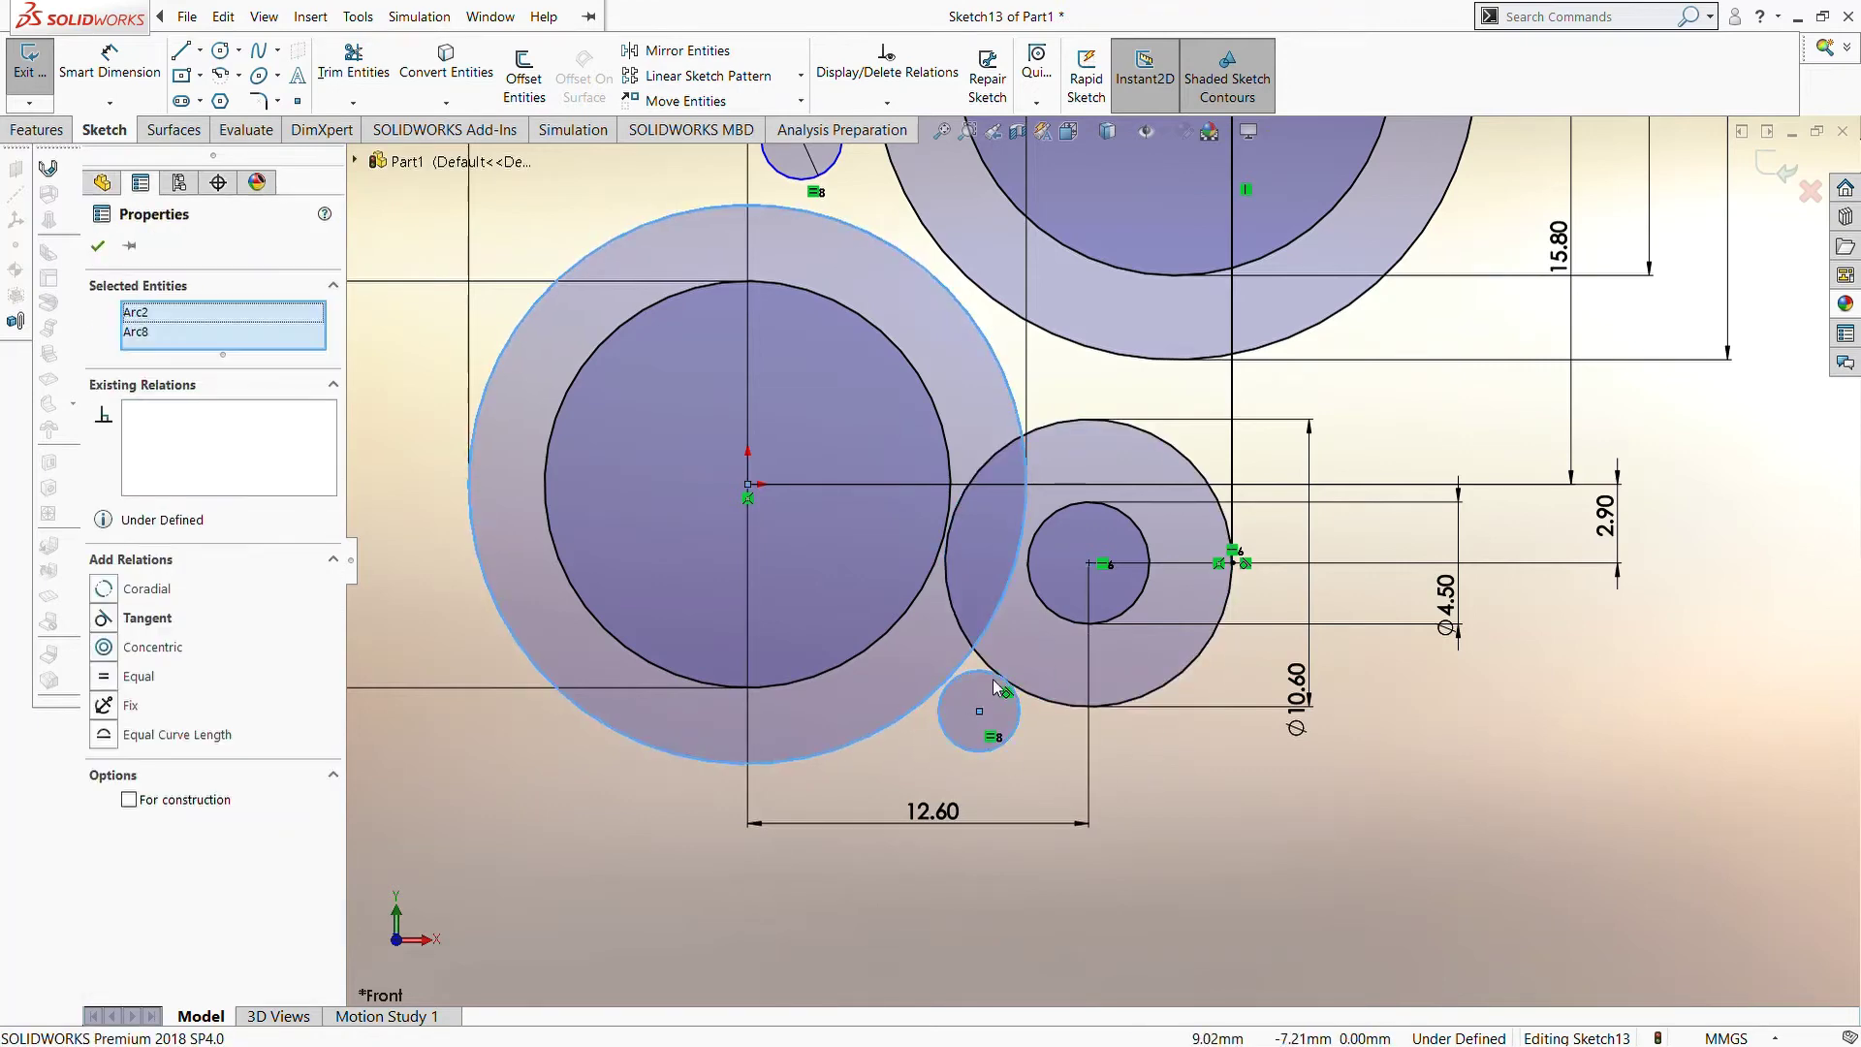
click(1038, 622)
click(1224, 795)
Make the upper small circle tangent to the outer circle of the upper 22.4 mm pair
scroll(1101, 558, up, 3)
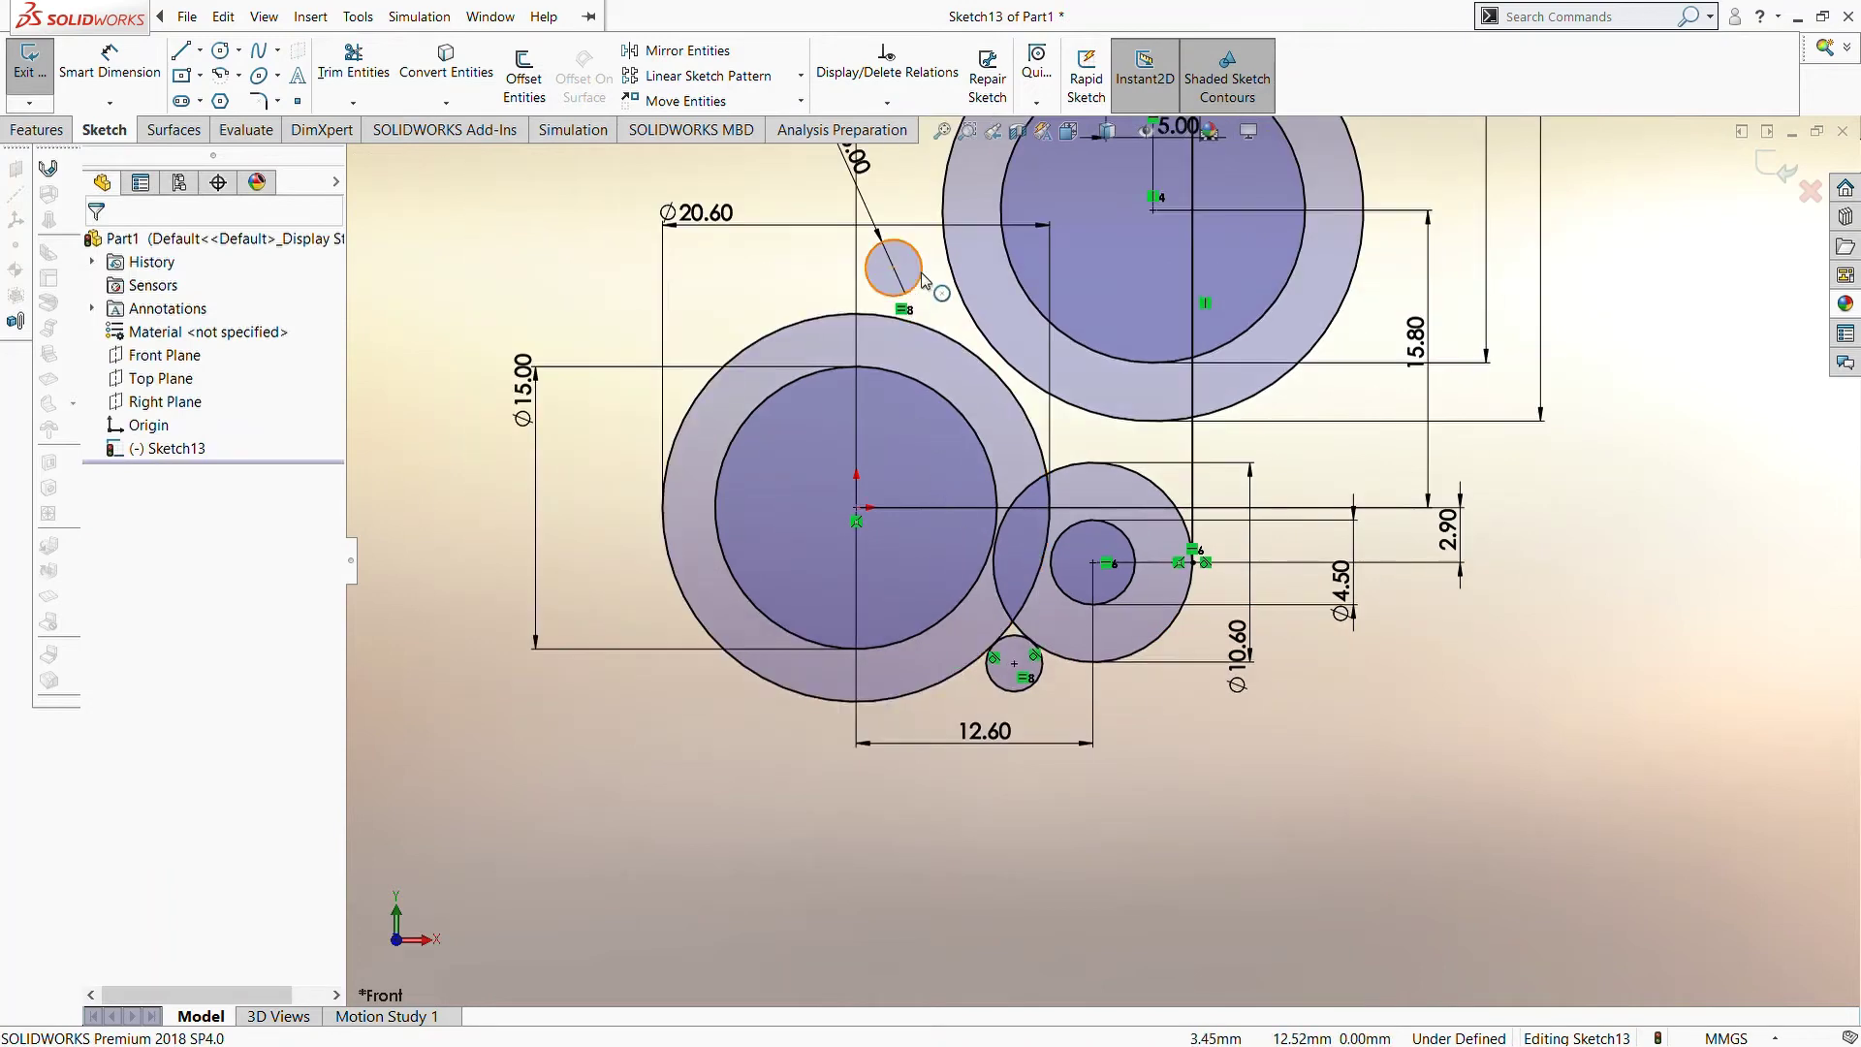
click(906, 291)
ctrl+click(964, 295)
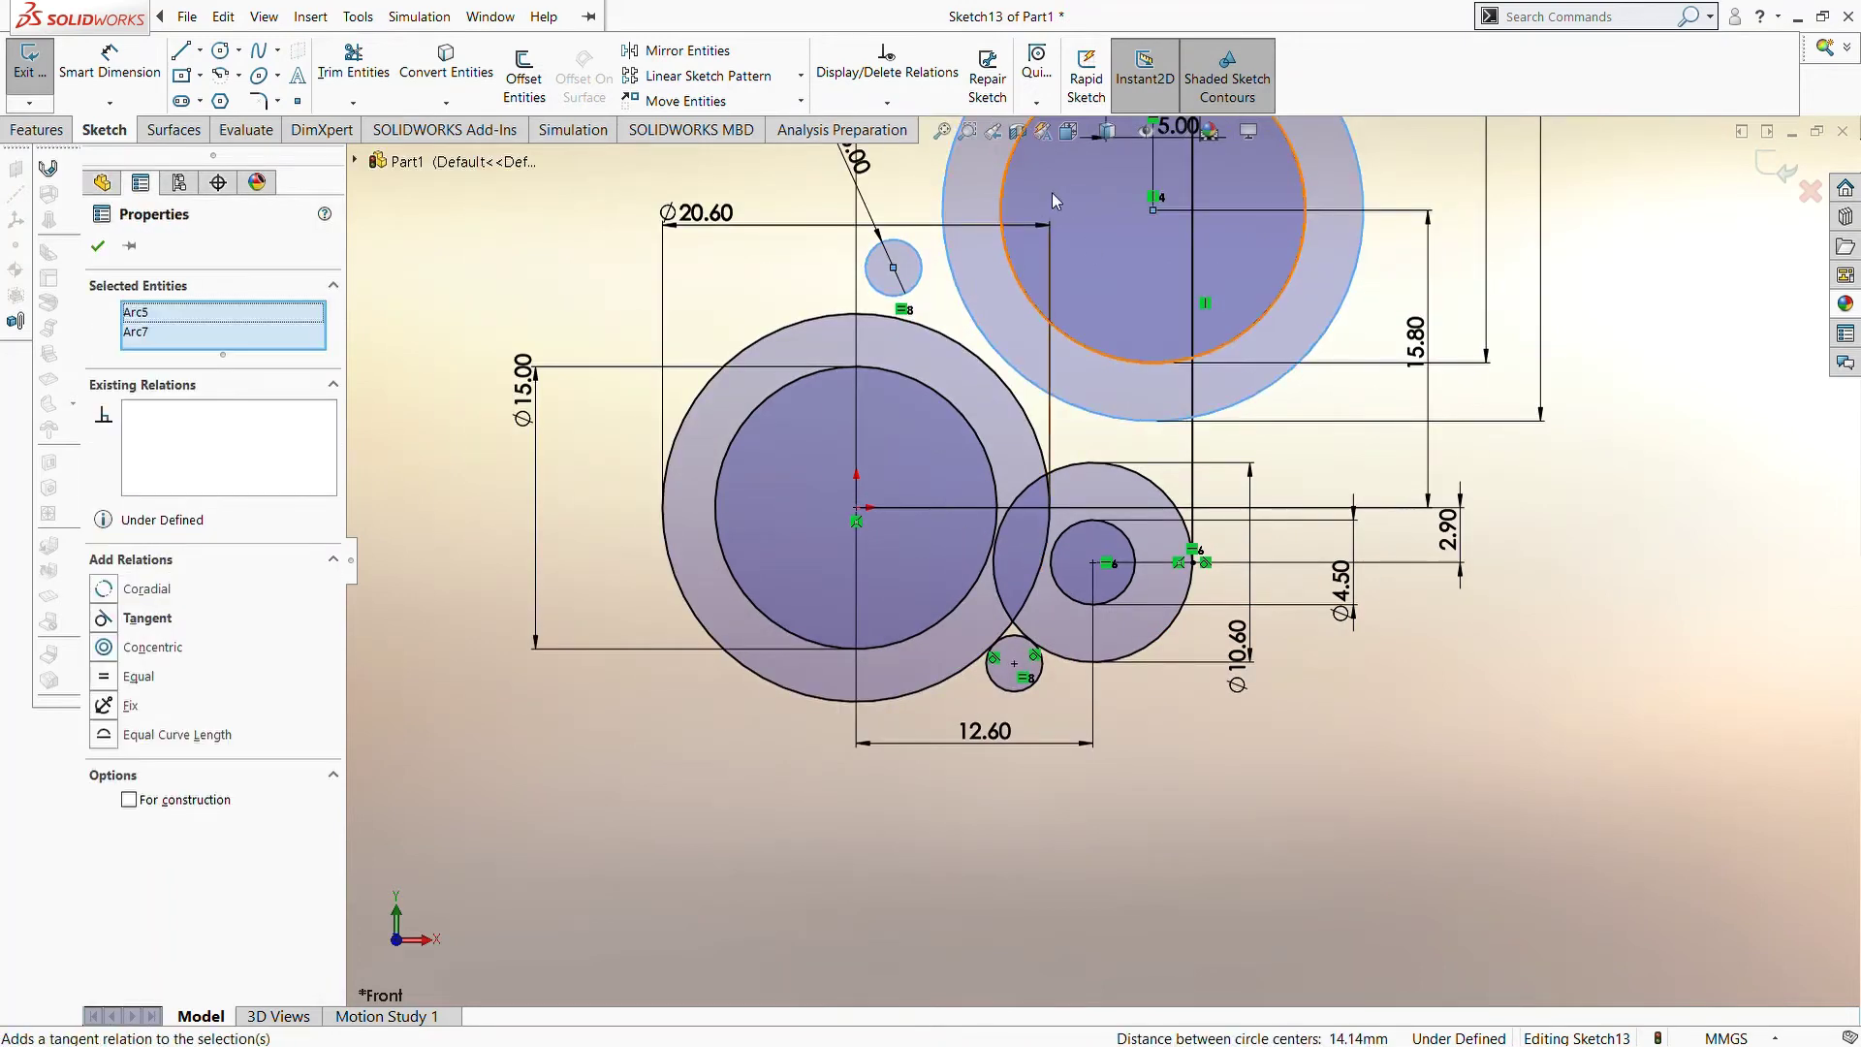
click(148, 617)
click(897, 274)
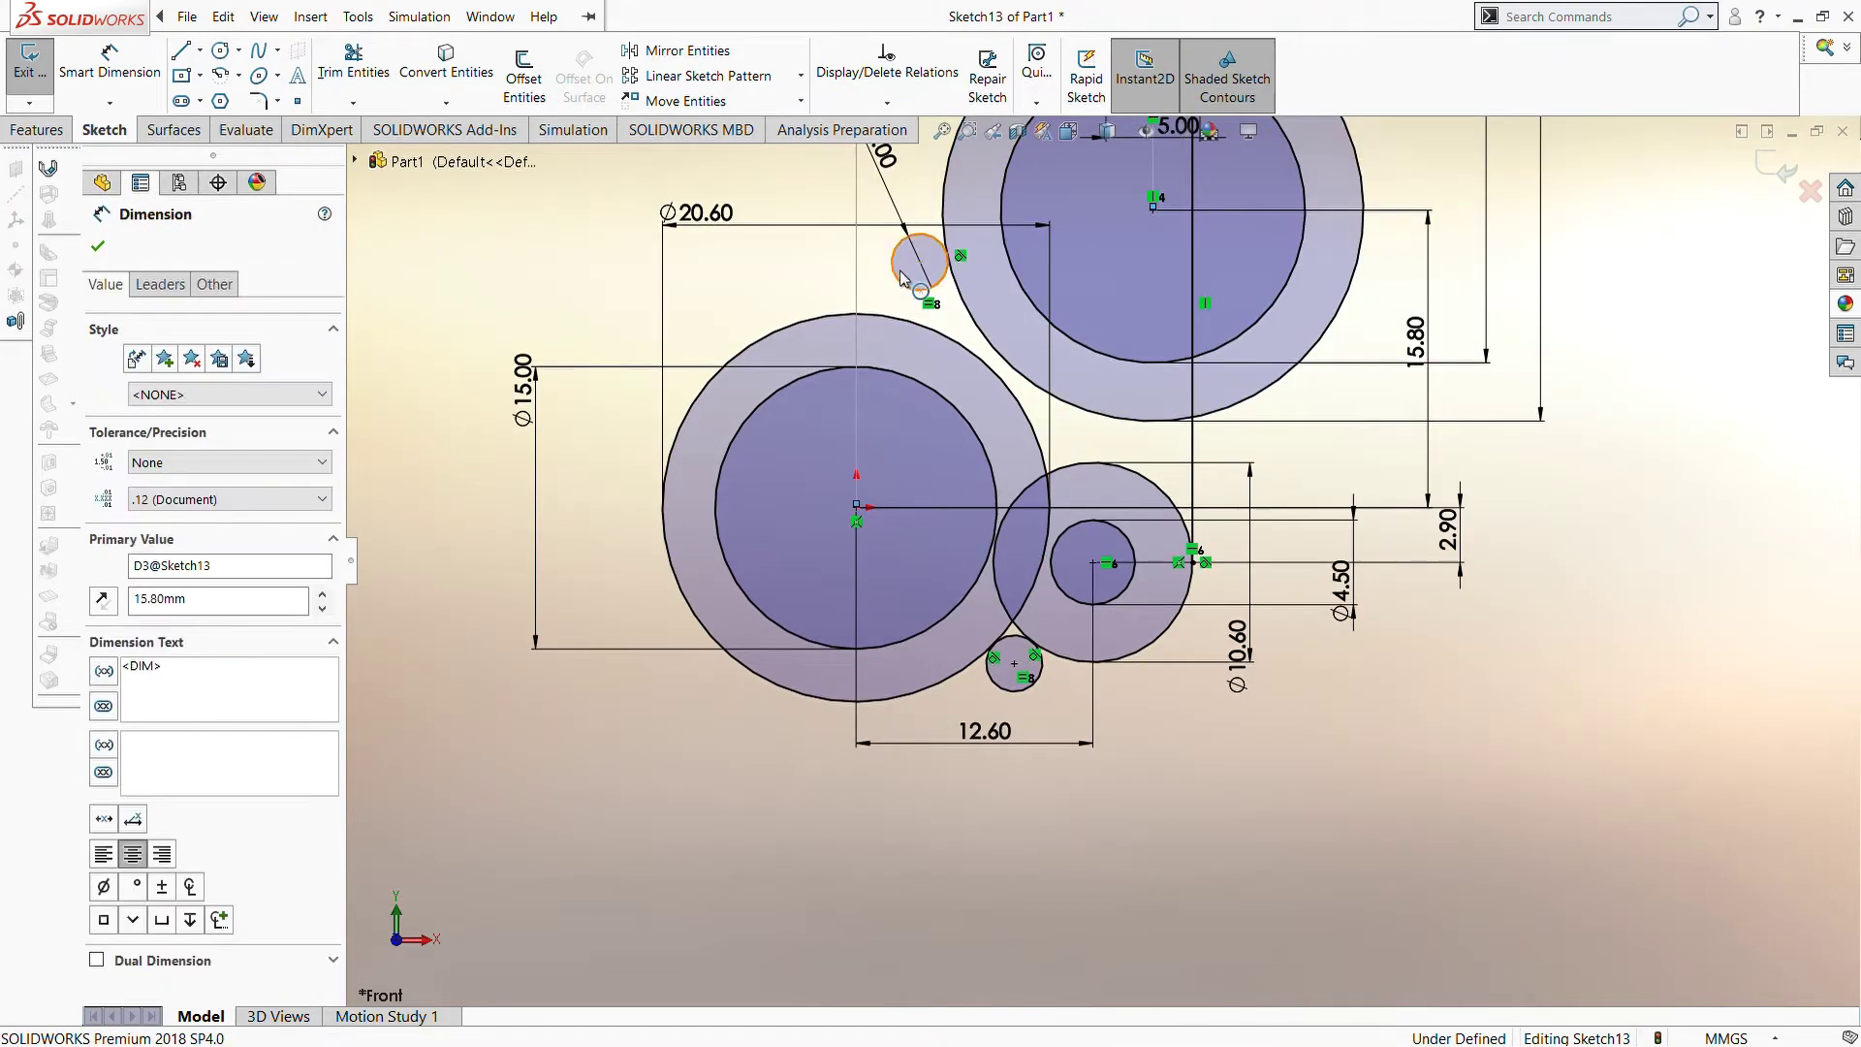
click(901, 278)
ctrl+click(786, 312)
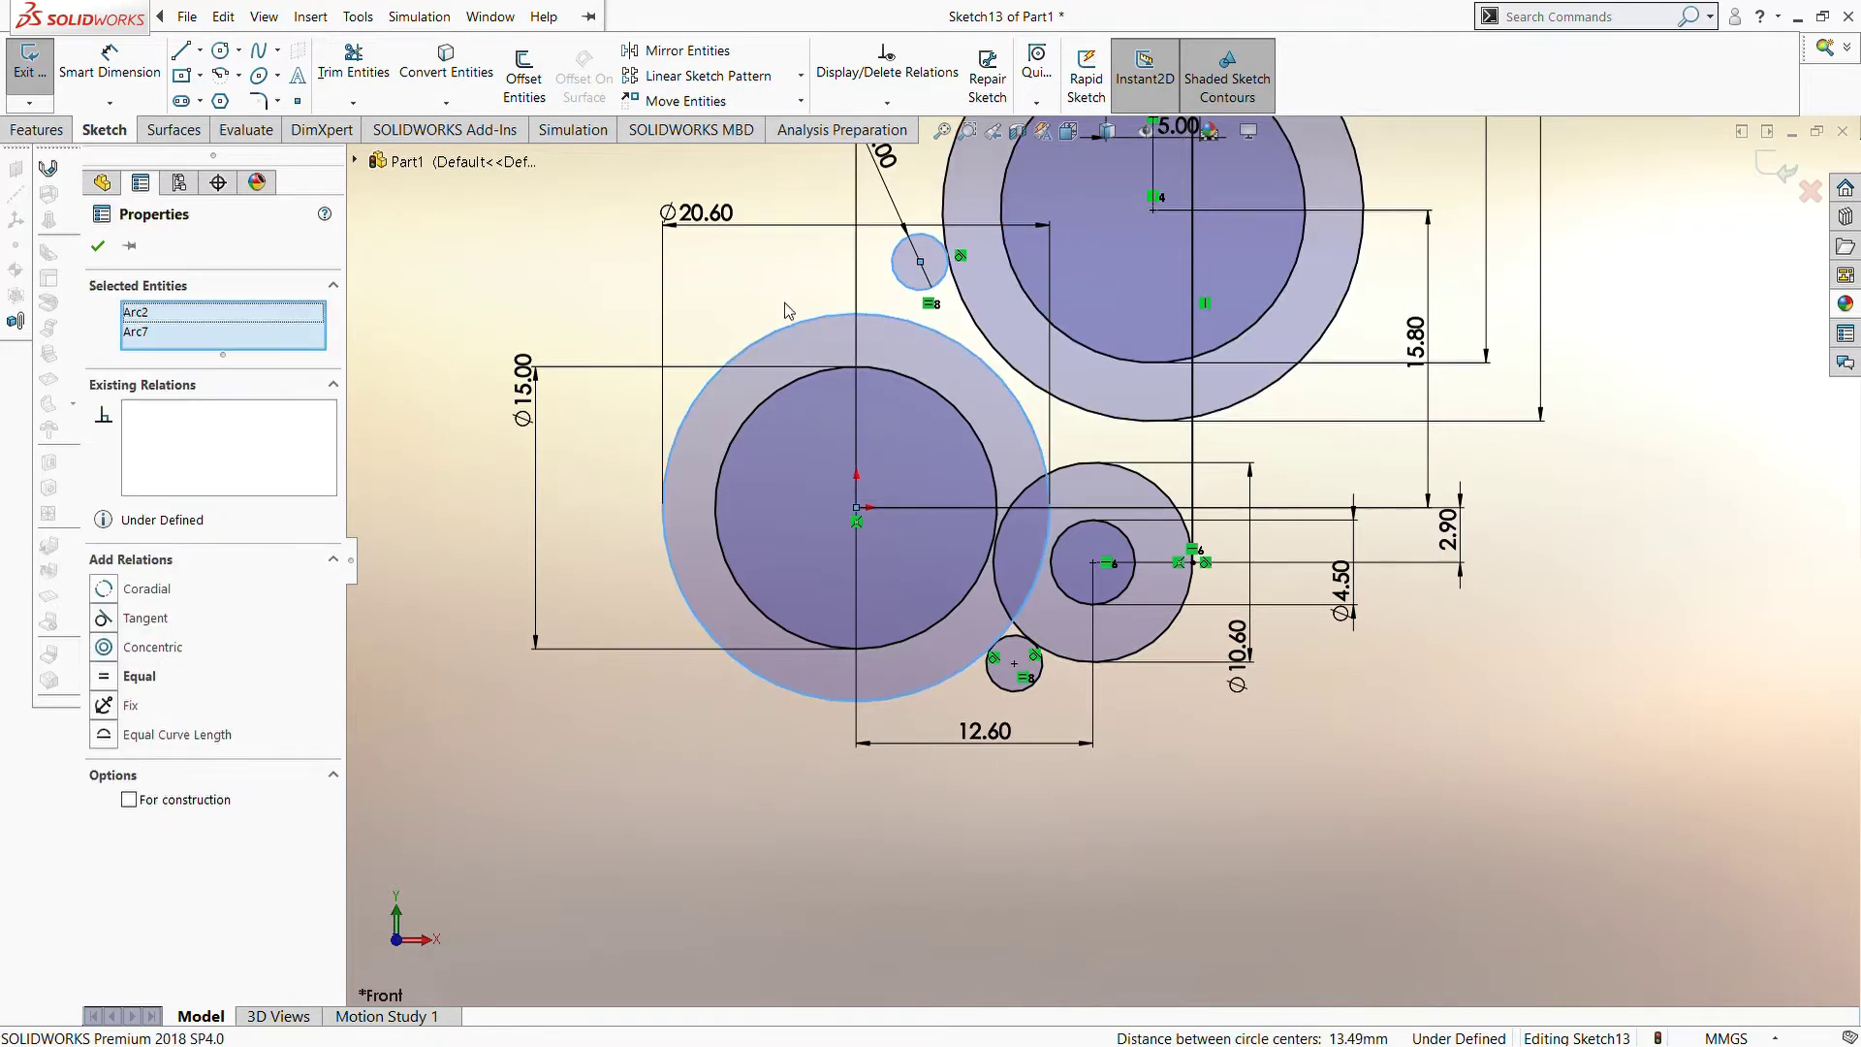
click(836, 306)
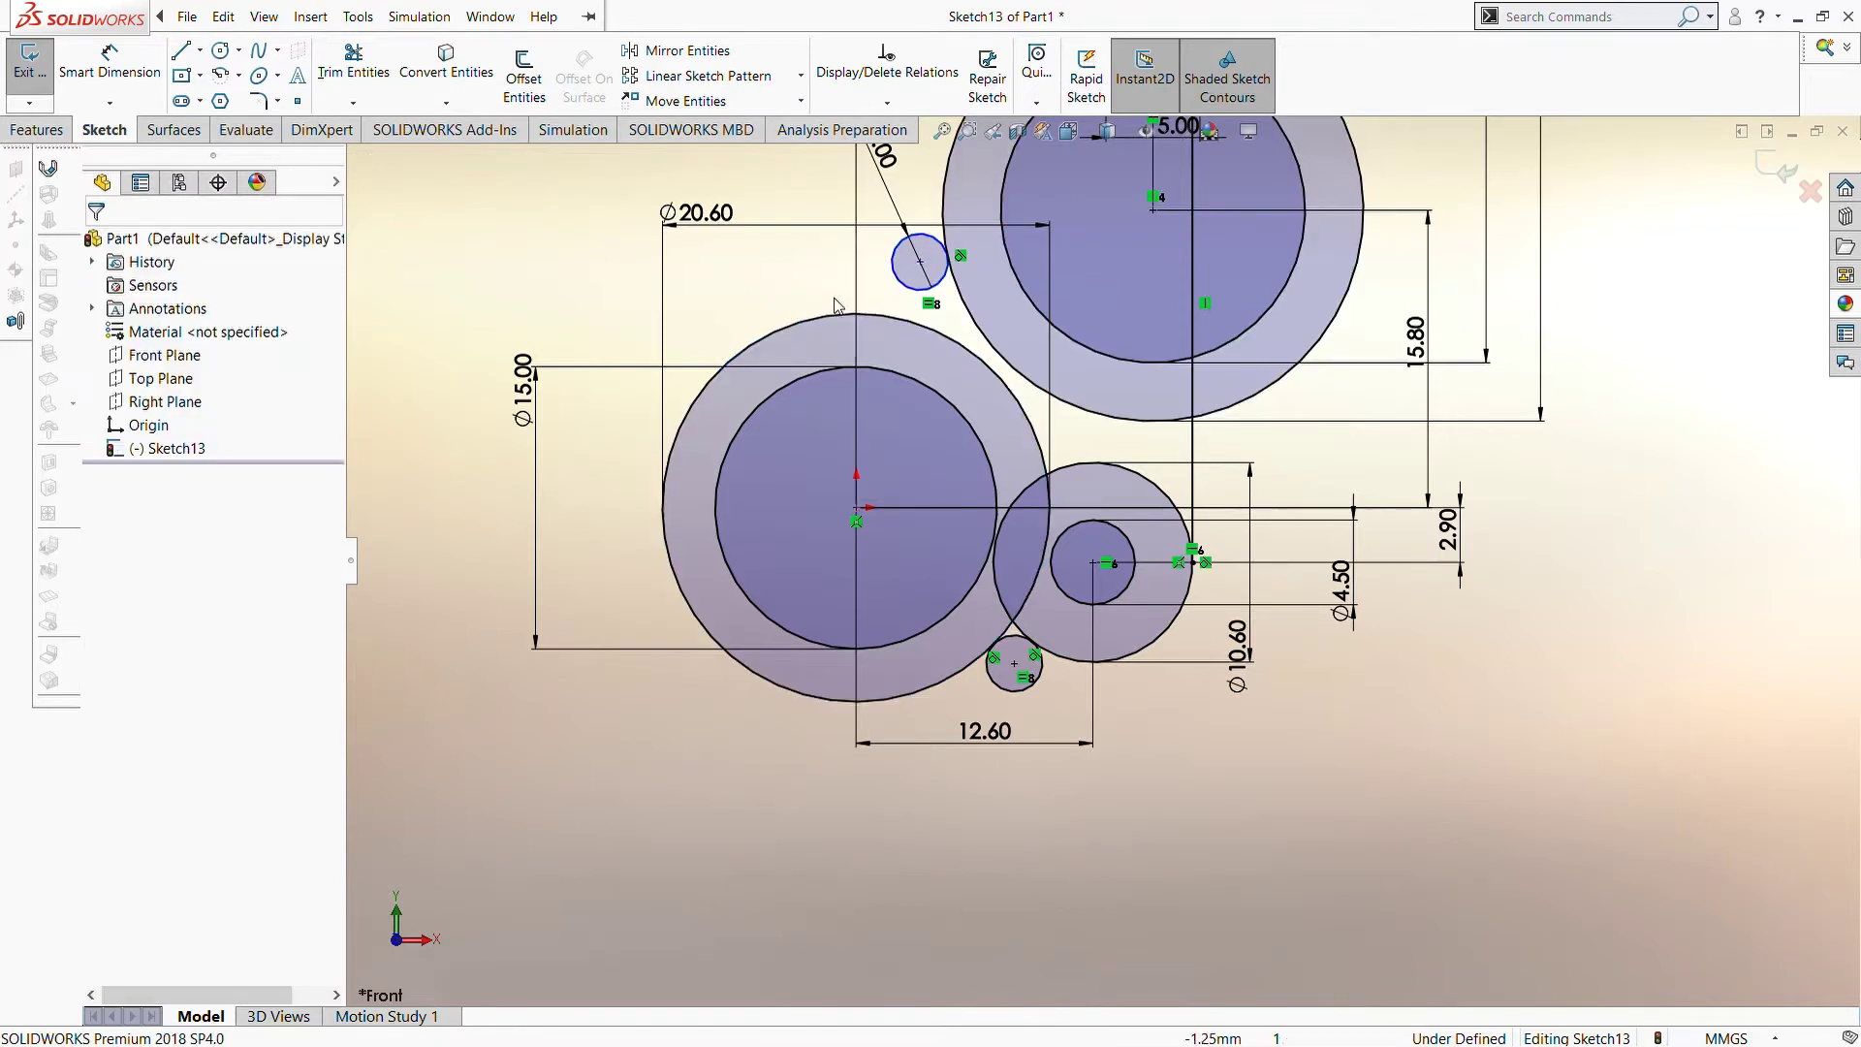
Make the upper small circle tangent to the 20.6 mm circle around the origin
click(884, 311)
ctrl+click(911, 294)
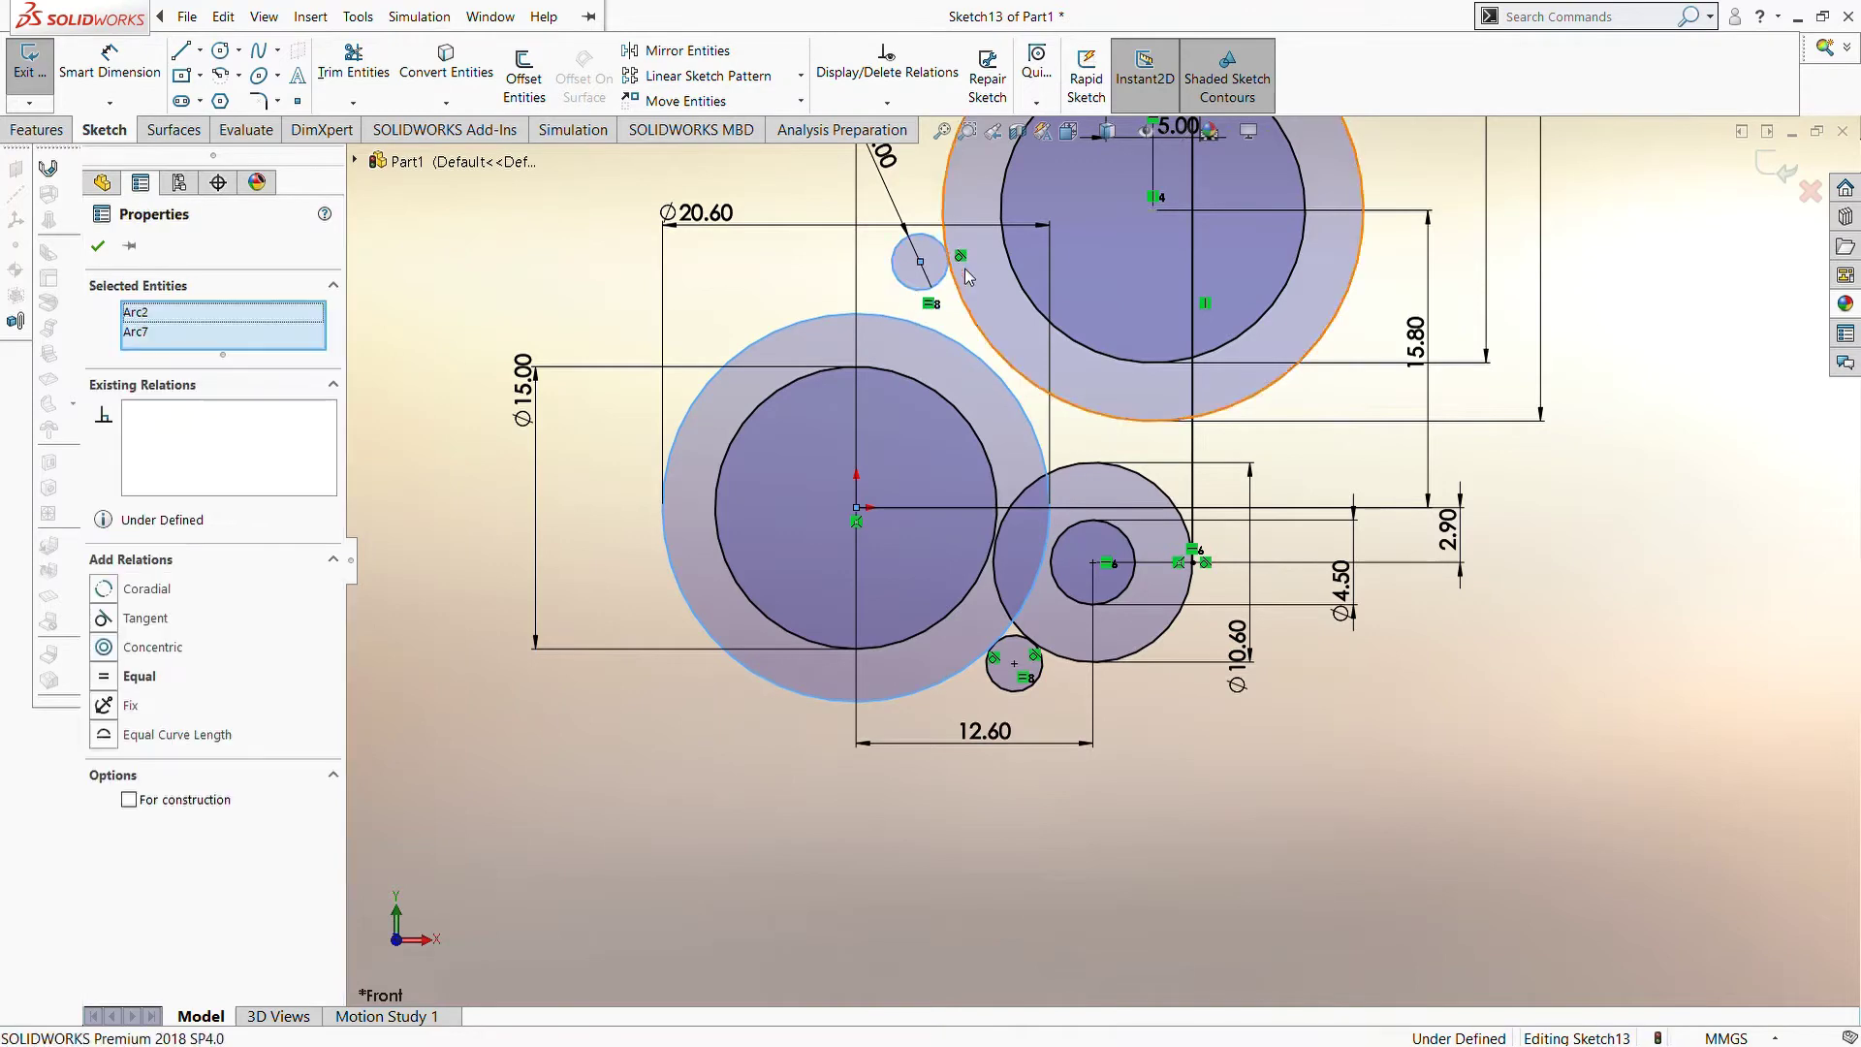
click(140, 650)
click(1008, 346)
Power trim the upper pair's outer and inner arcs across the slot opening, along with most of the slot's bottom edge
scroll(1008, 346, down, 3)
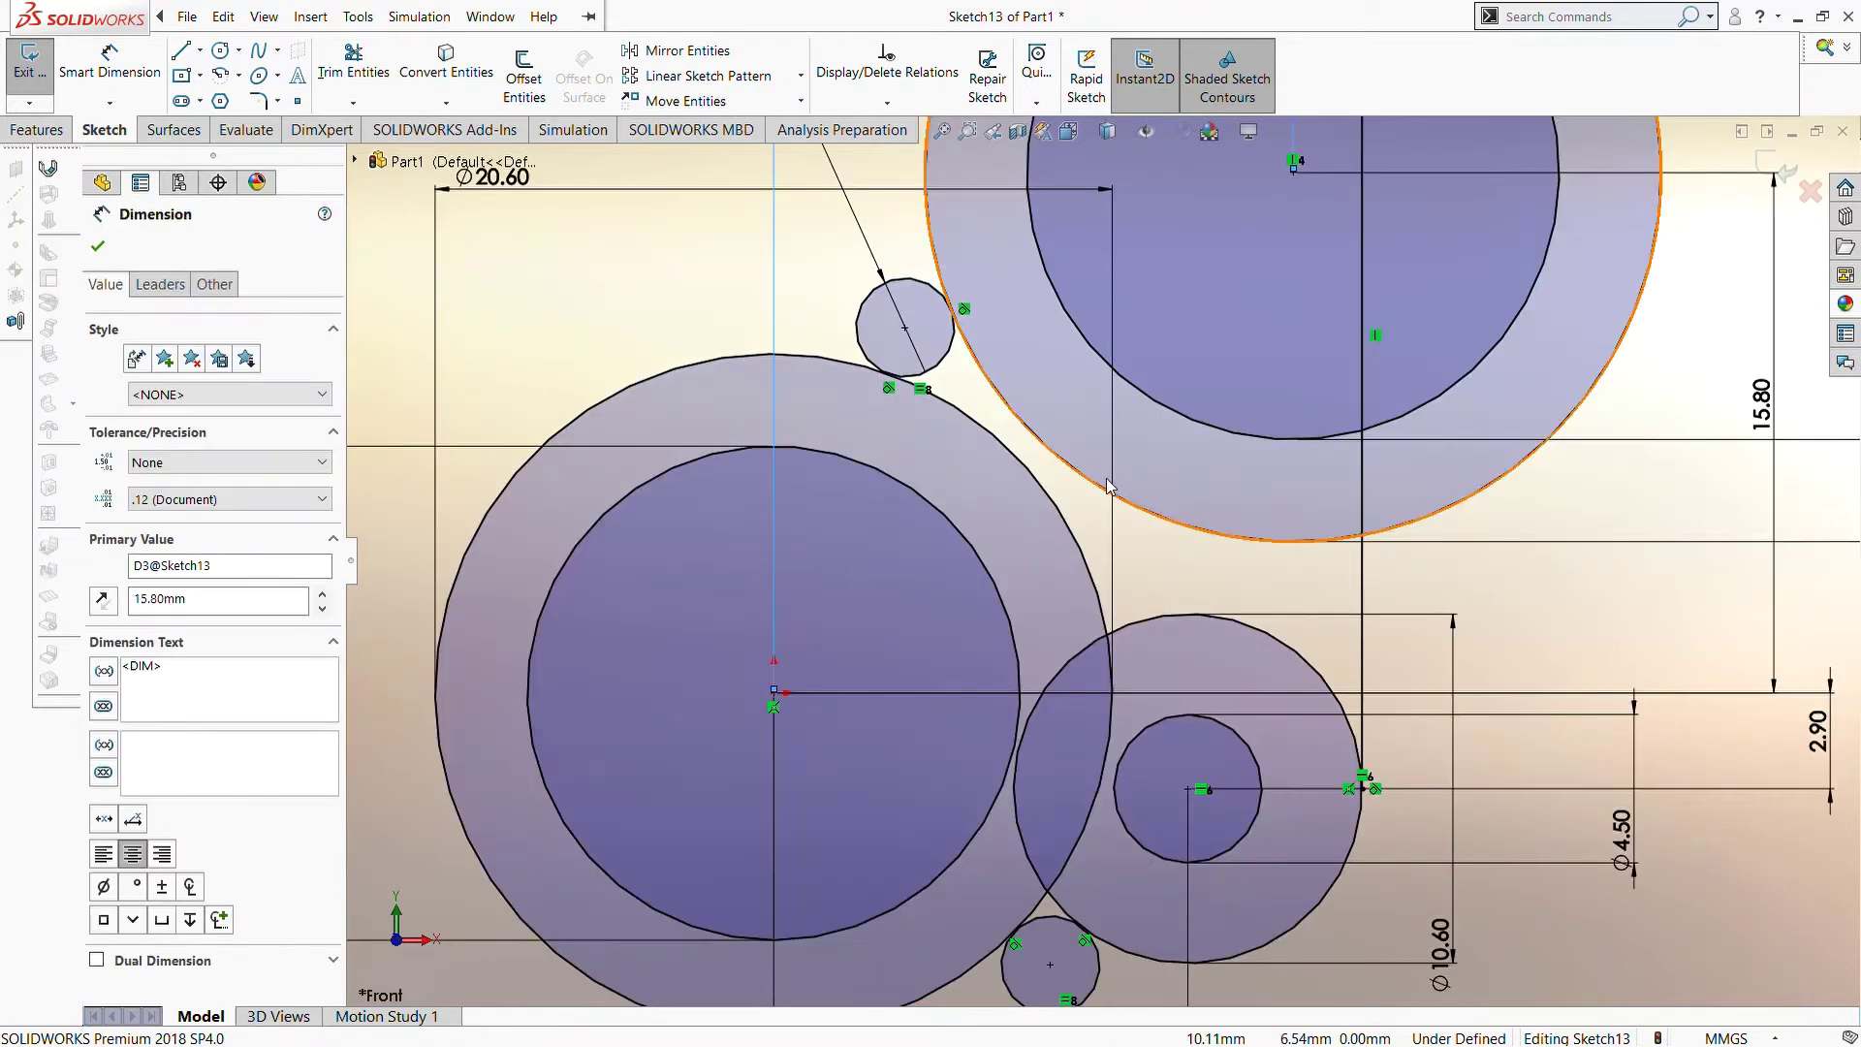
scroll(1110, 488, up, 3)
click(353, 60)
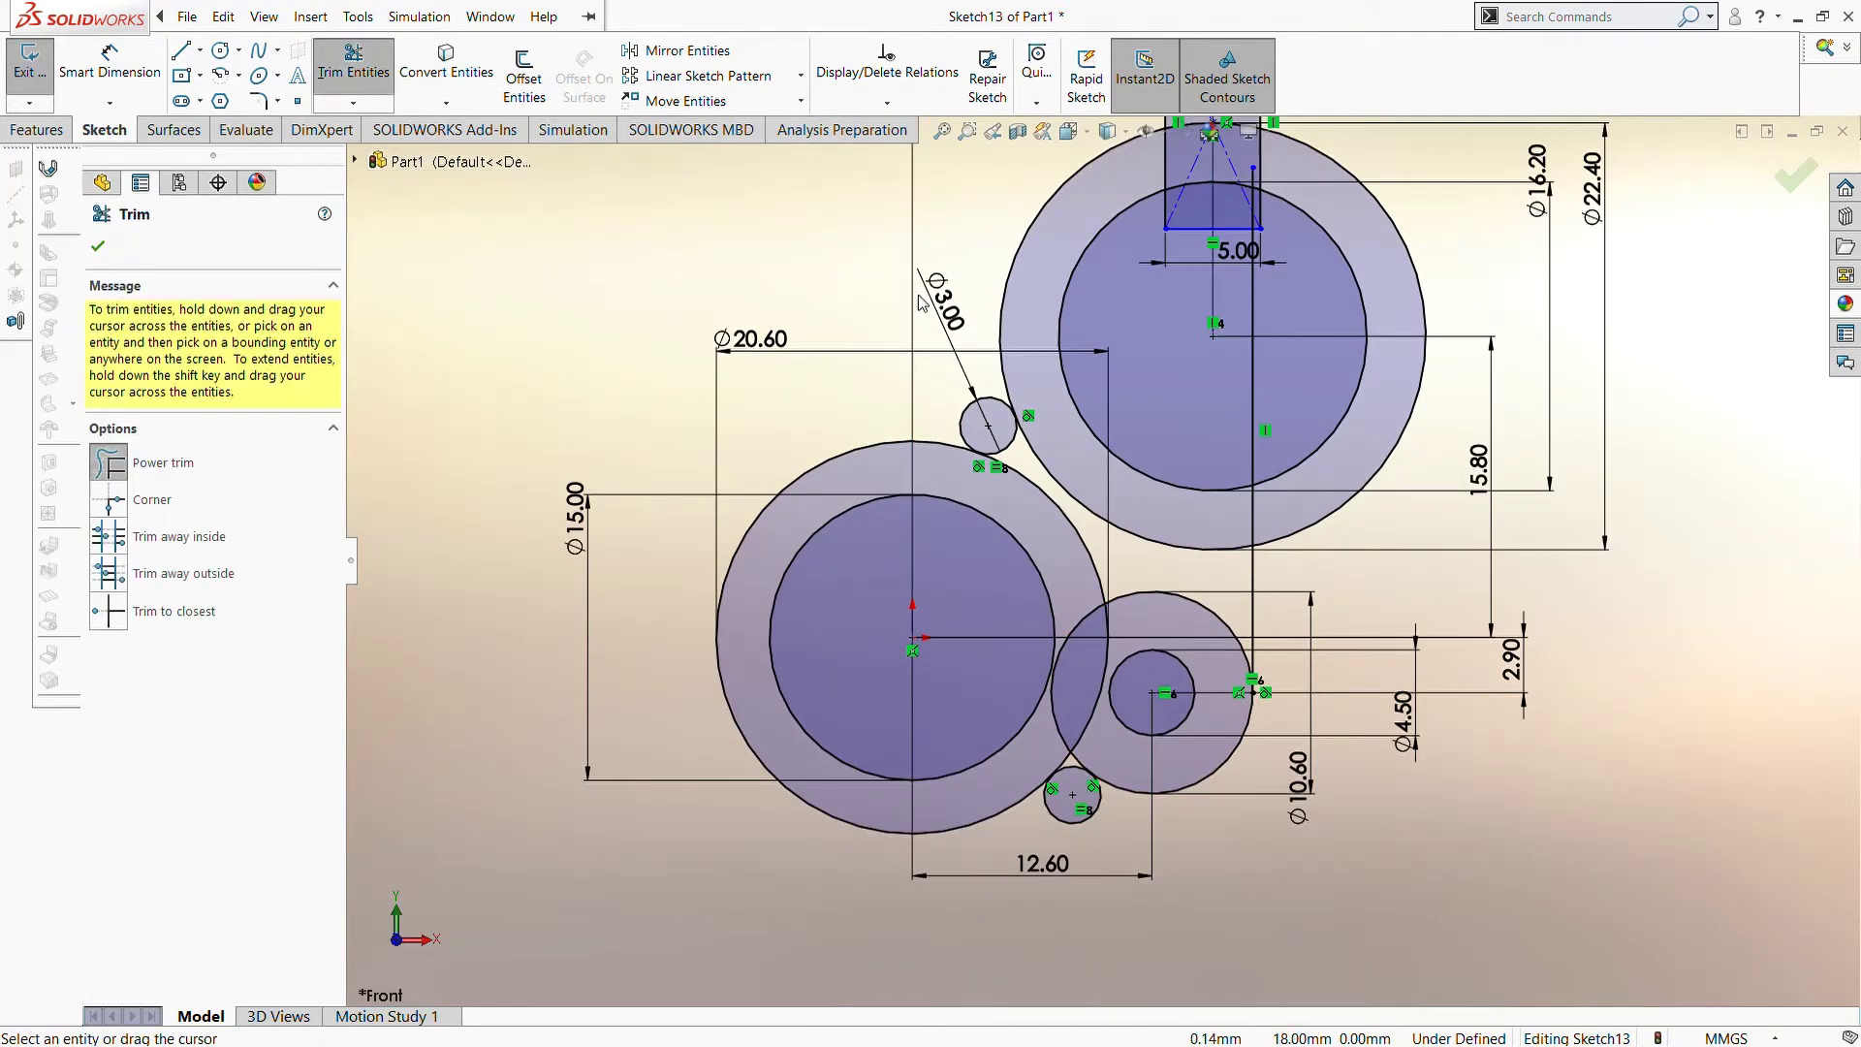
key(f)
drag(1141, 216, 1202, 203)
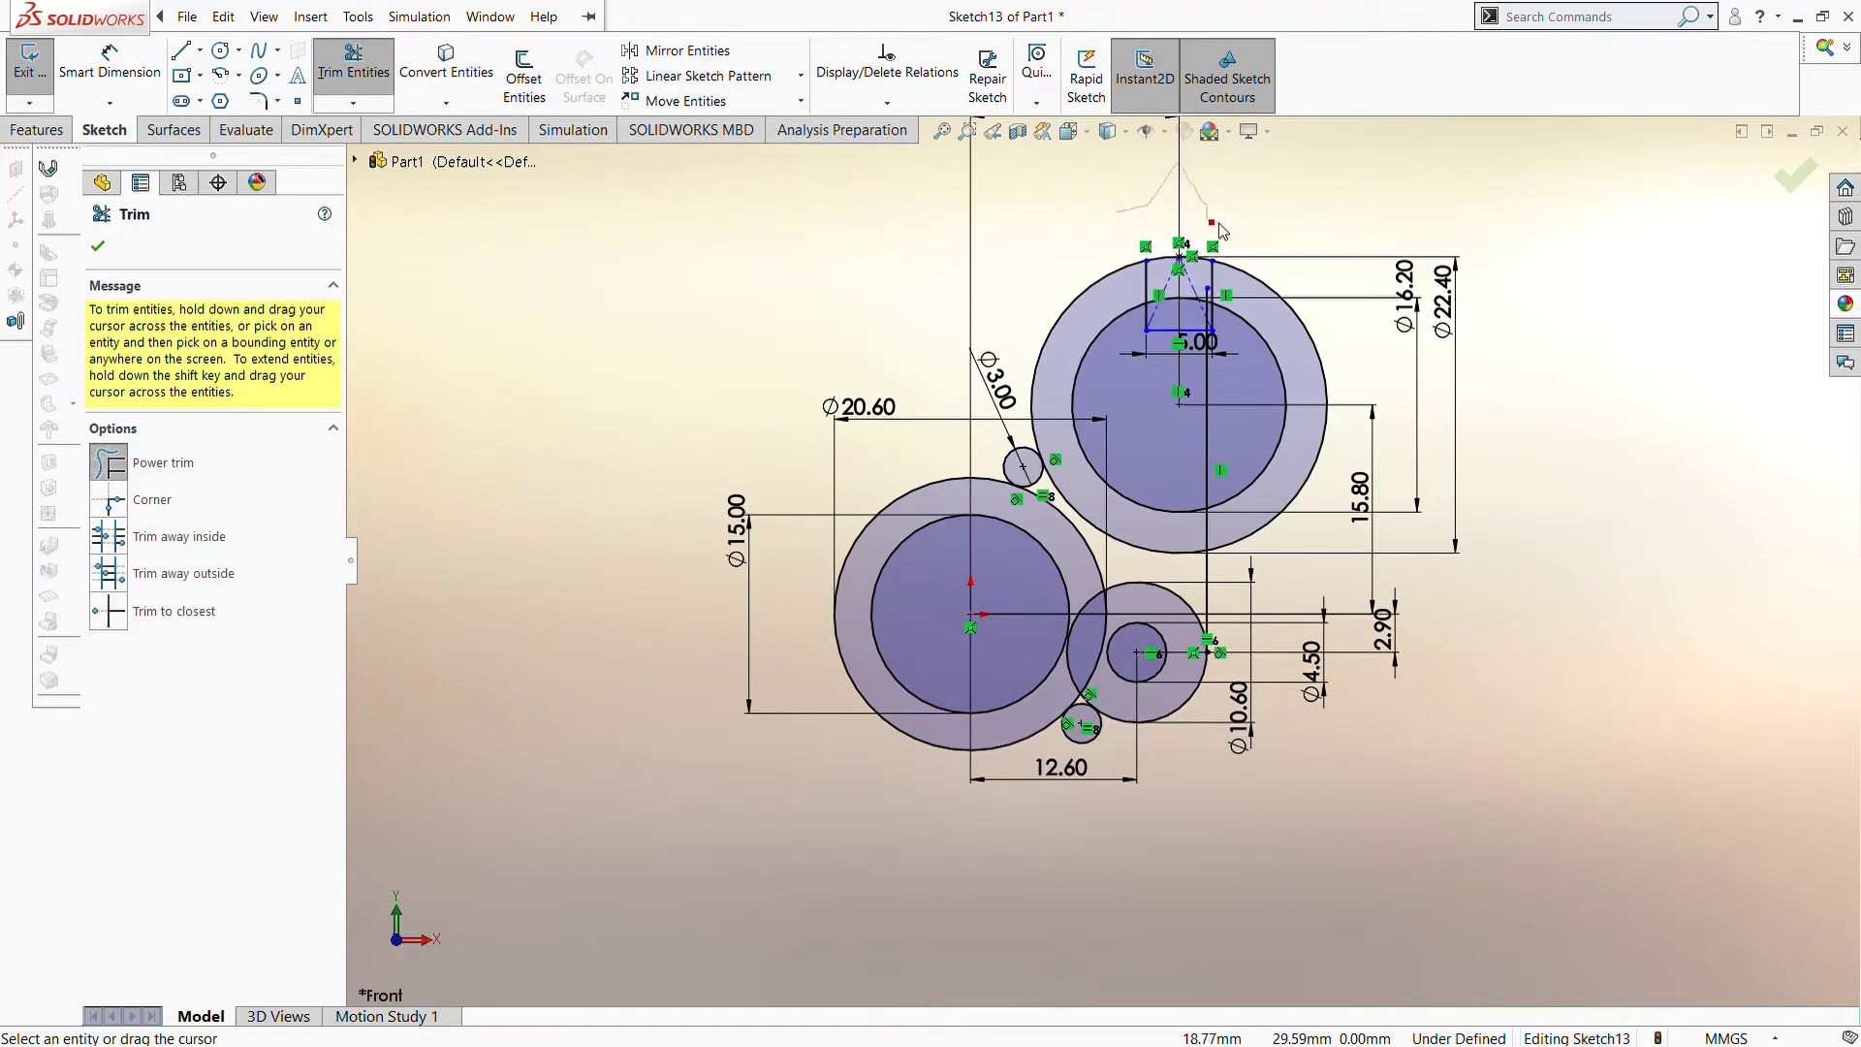
scroll(1216, 227, down, 5)
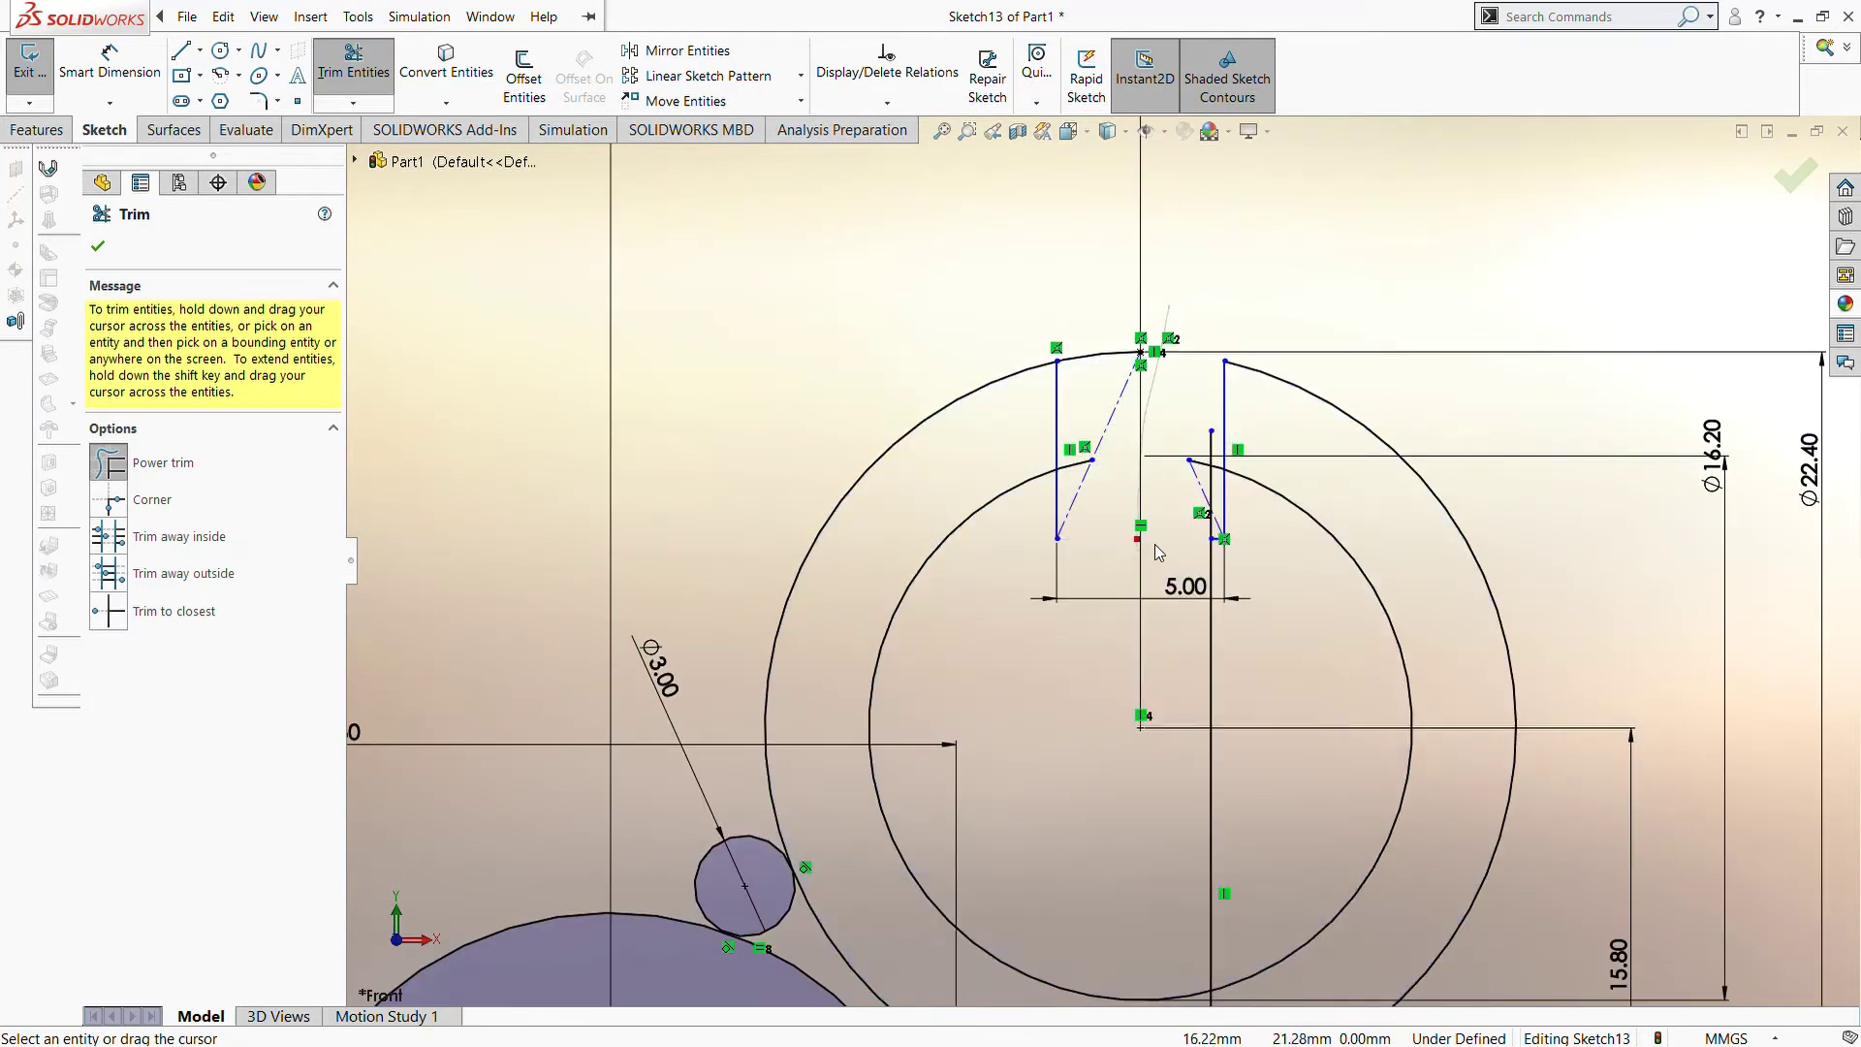
Trim the tangent line inside the upper inner circle, the slot's diagonals and the side ends extending below the ring
drag(1192, 541, 1226, 579)
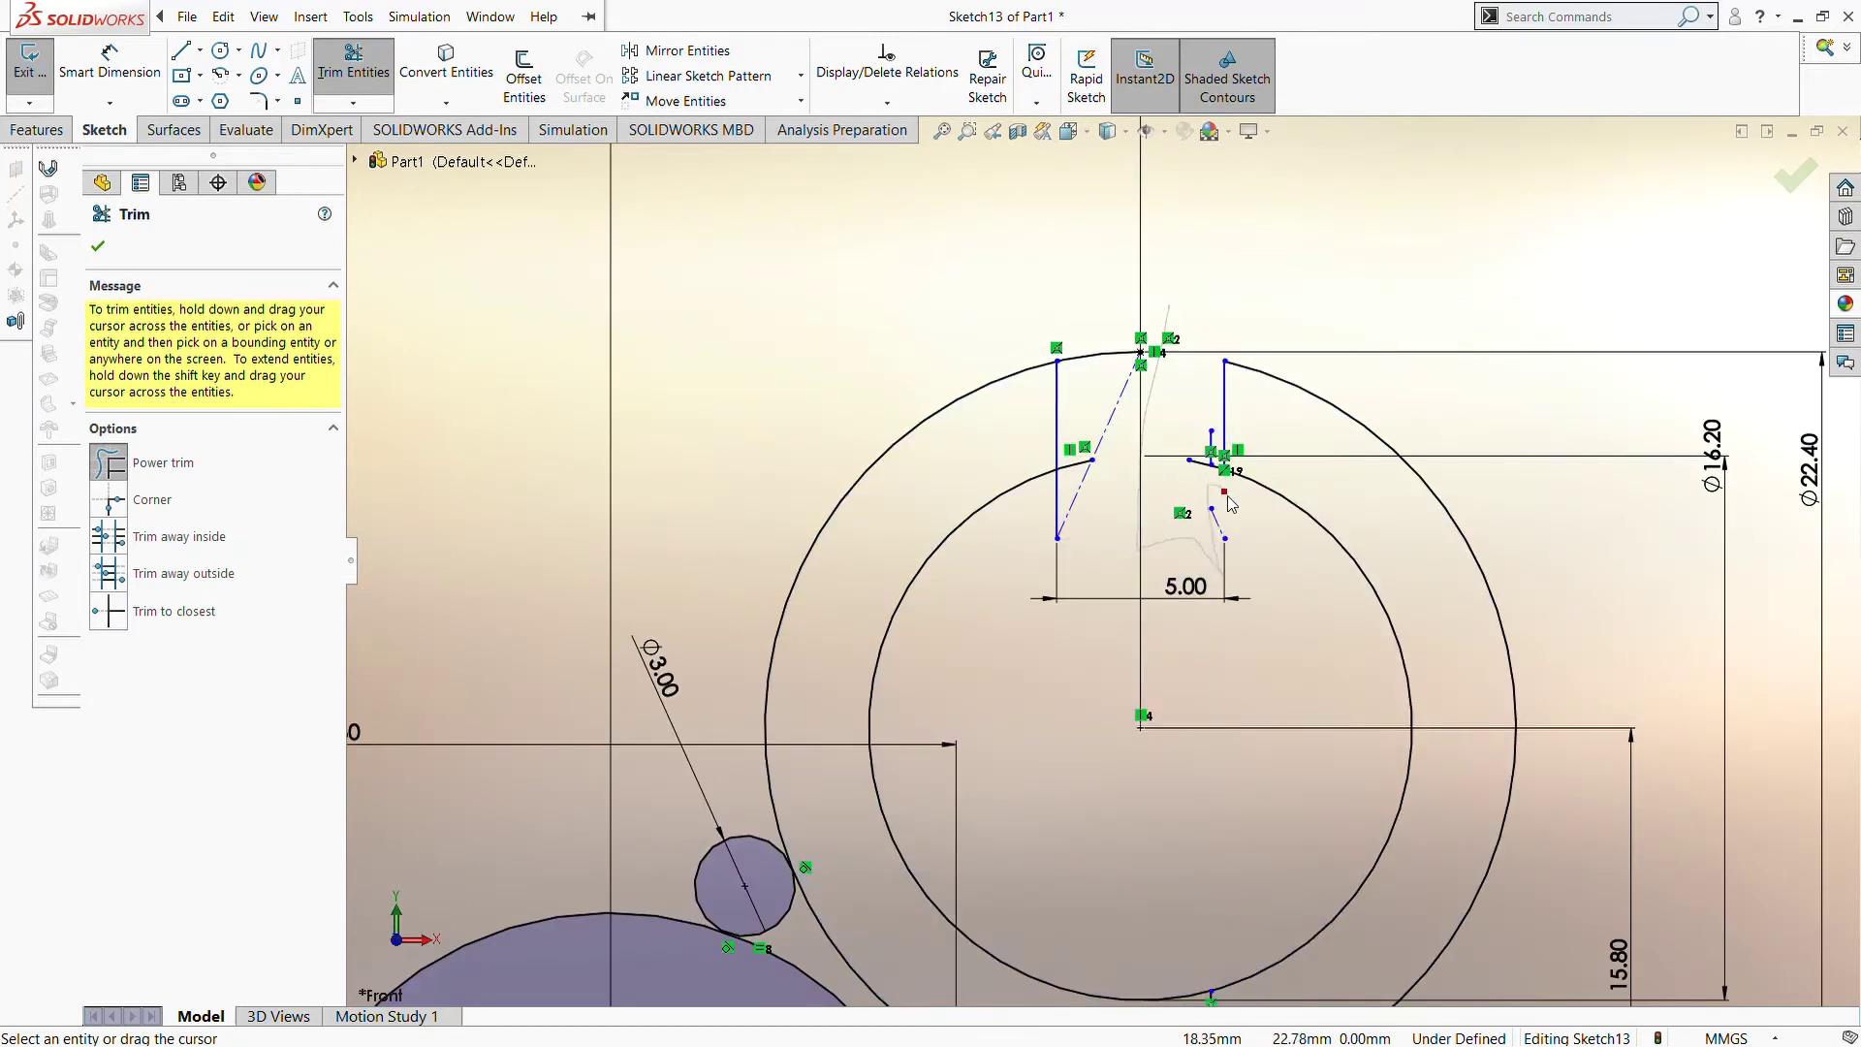
drag(1226, 494, 1218, 475)
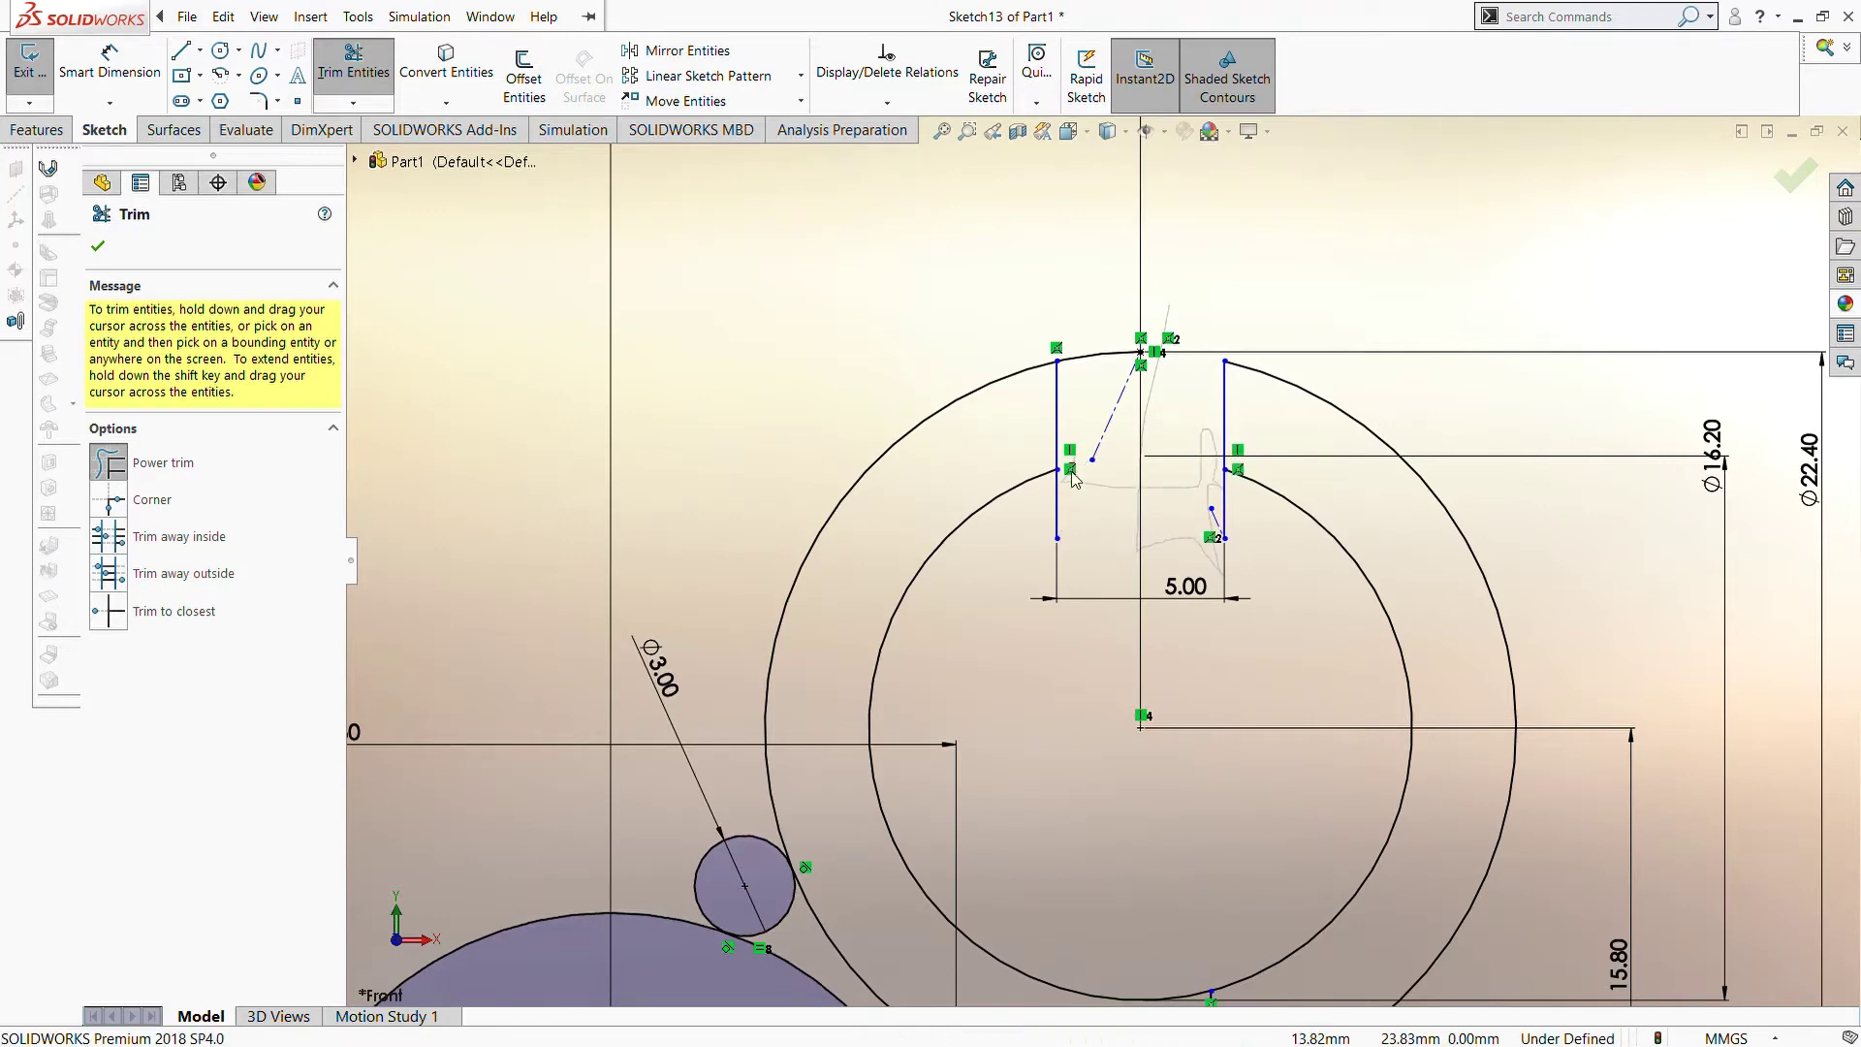
drag(1074, 479, 1058, 522)
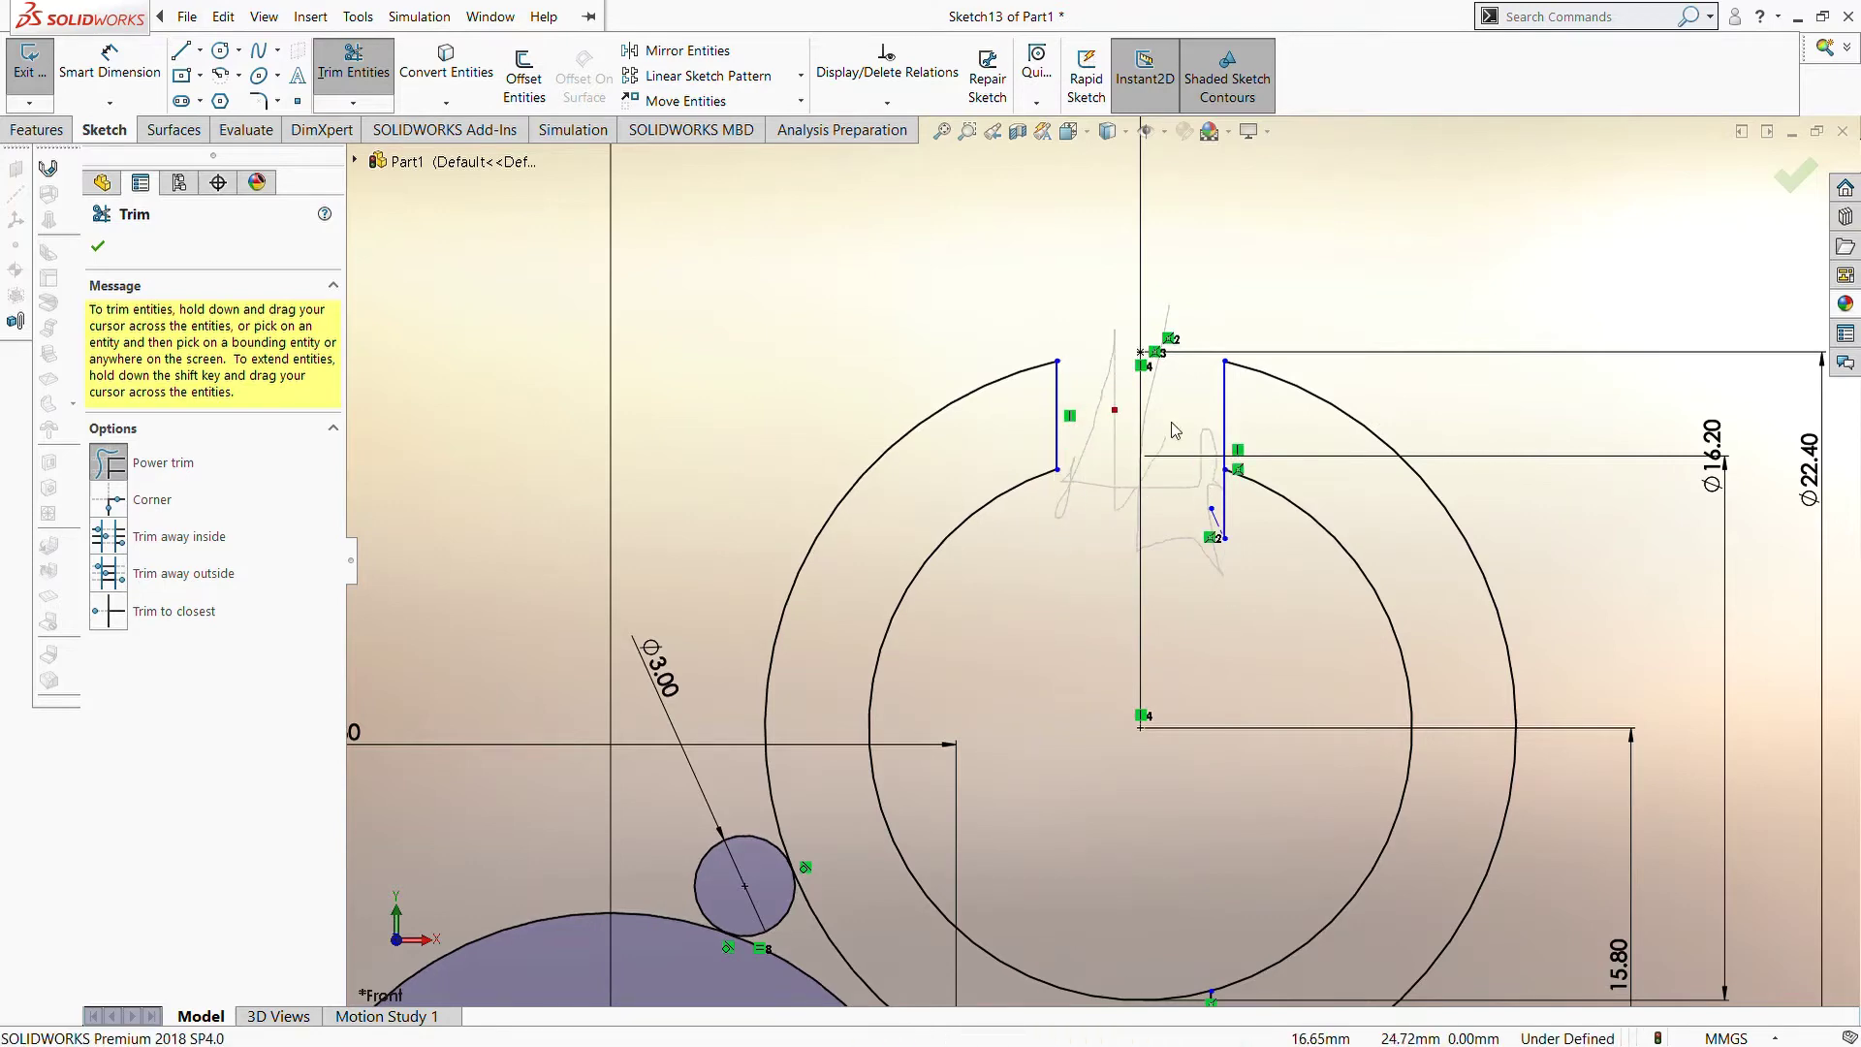
scroll(1149, 480, down, 2)
scroll(1144, 543, up, 2)
click(1151, 539)
scroll(1138, 543, down, 2)
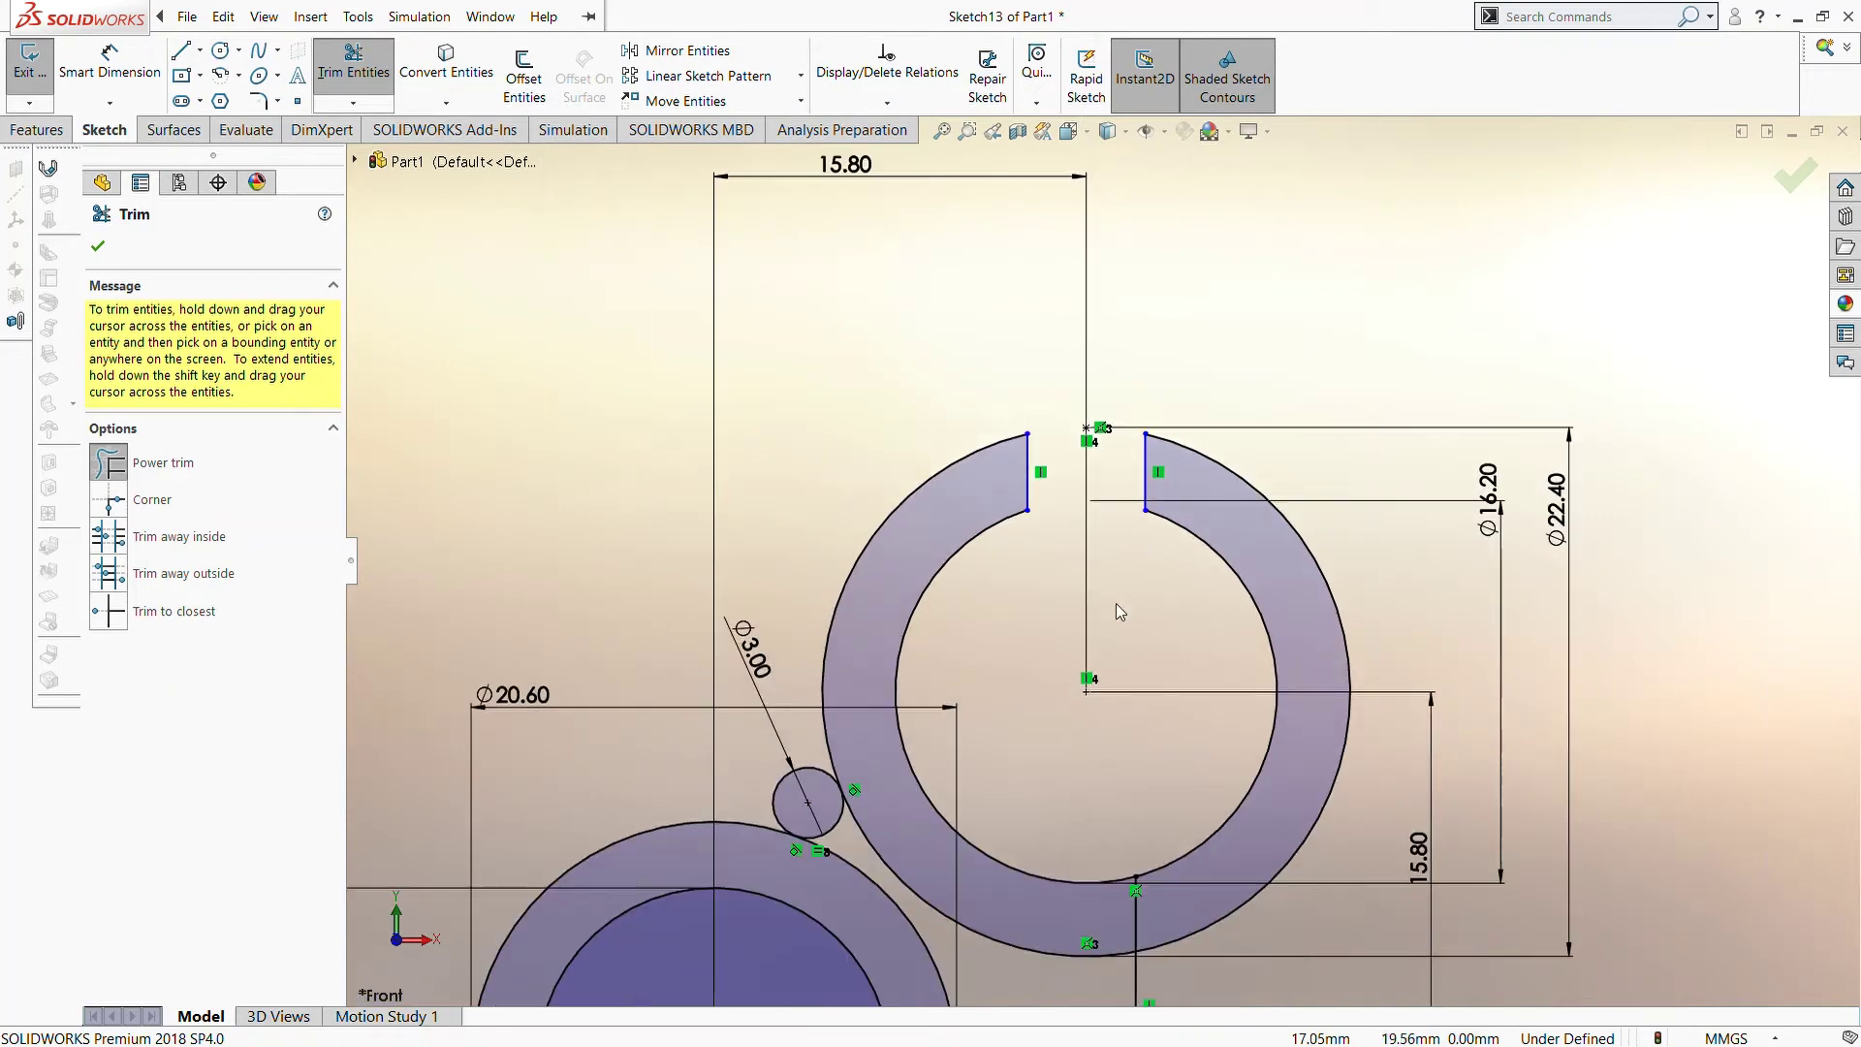
Trim the tangent line inside the ring, the excess lower ring arc, the upper small circle's outer part and the overlapping 20.6 mm arc
scroll(1066, 799, up, 1)
mouse_move(1092, 729)
mouse_down()
mouse_move(1094, 774)
mouse_move(1163, 715)
mouse_move(984, 685)
mouse_up()
drag(857, 582, 865, 632)
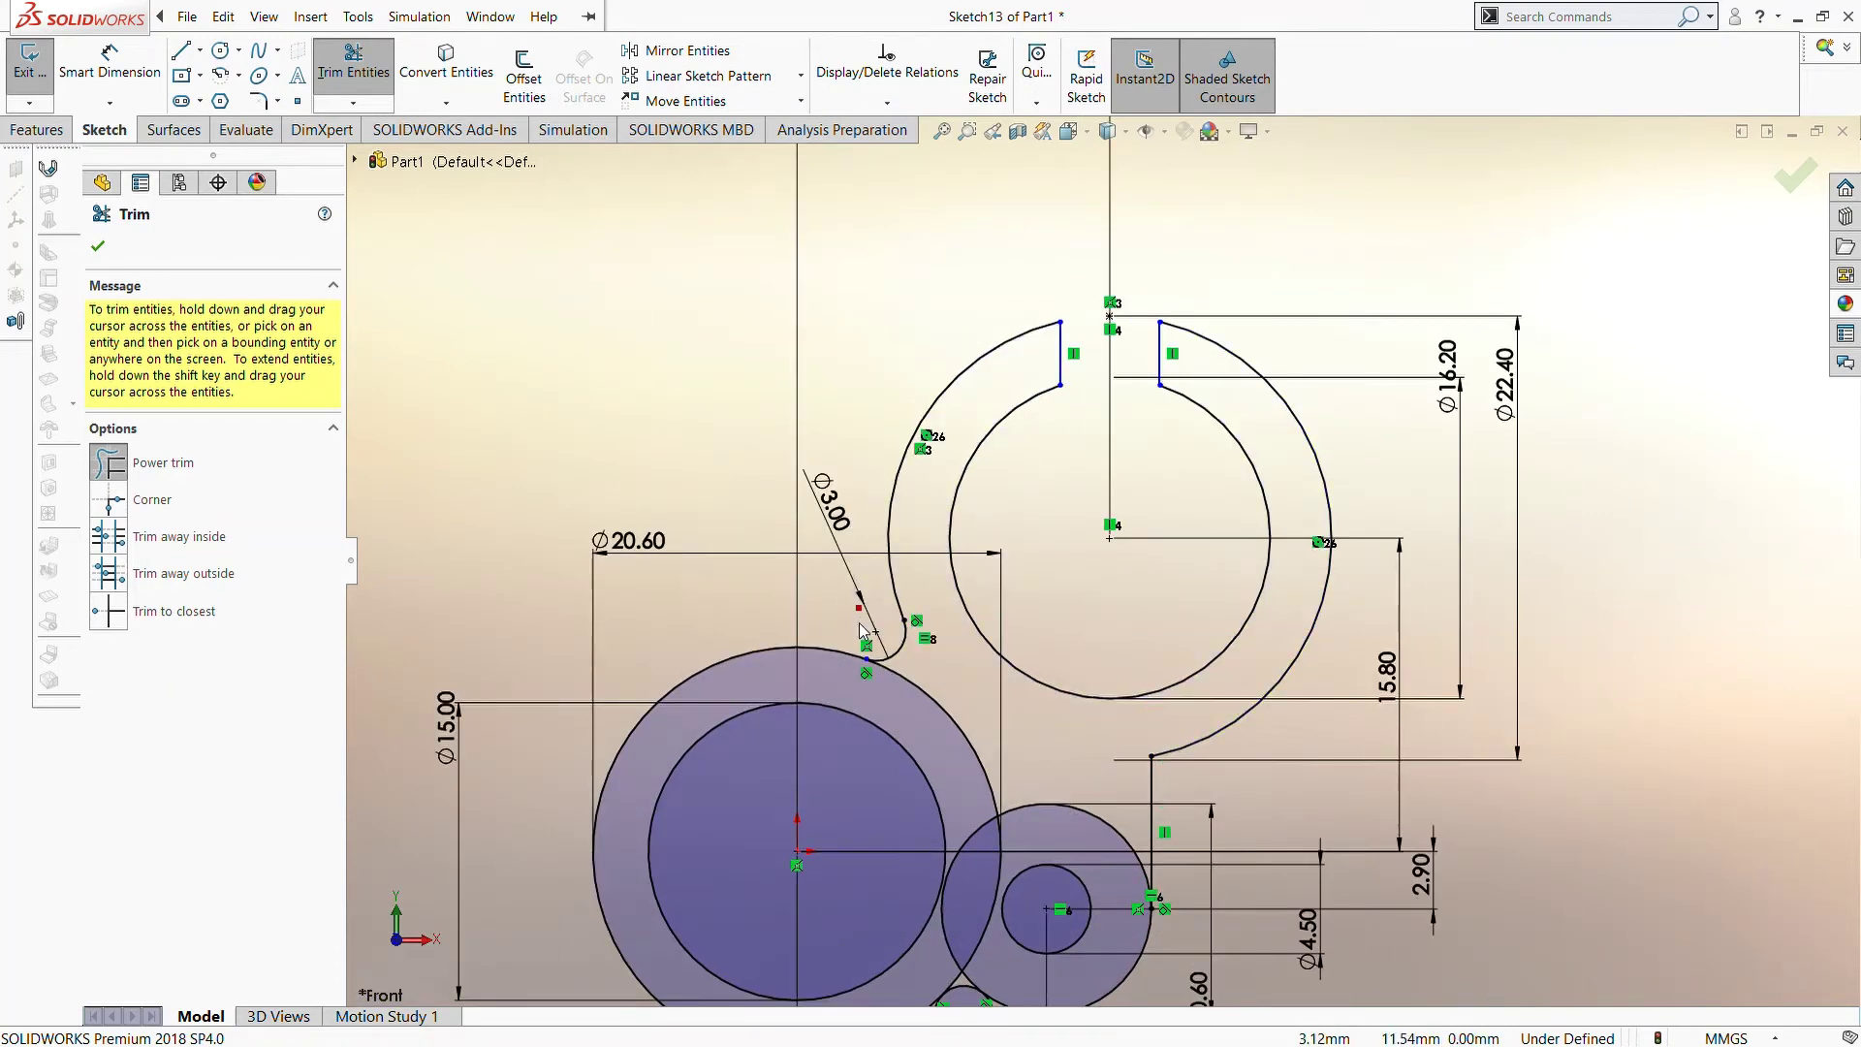
scroll(985, 750, down, 2)
scroll(999, 854, up, 3)
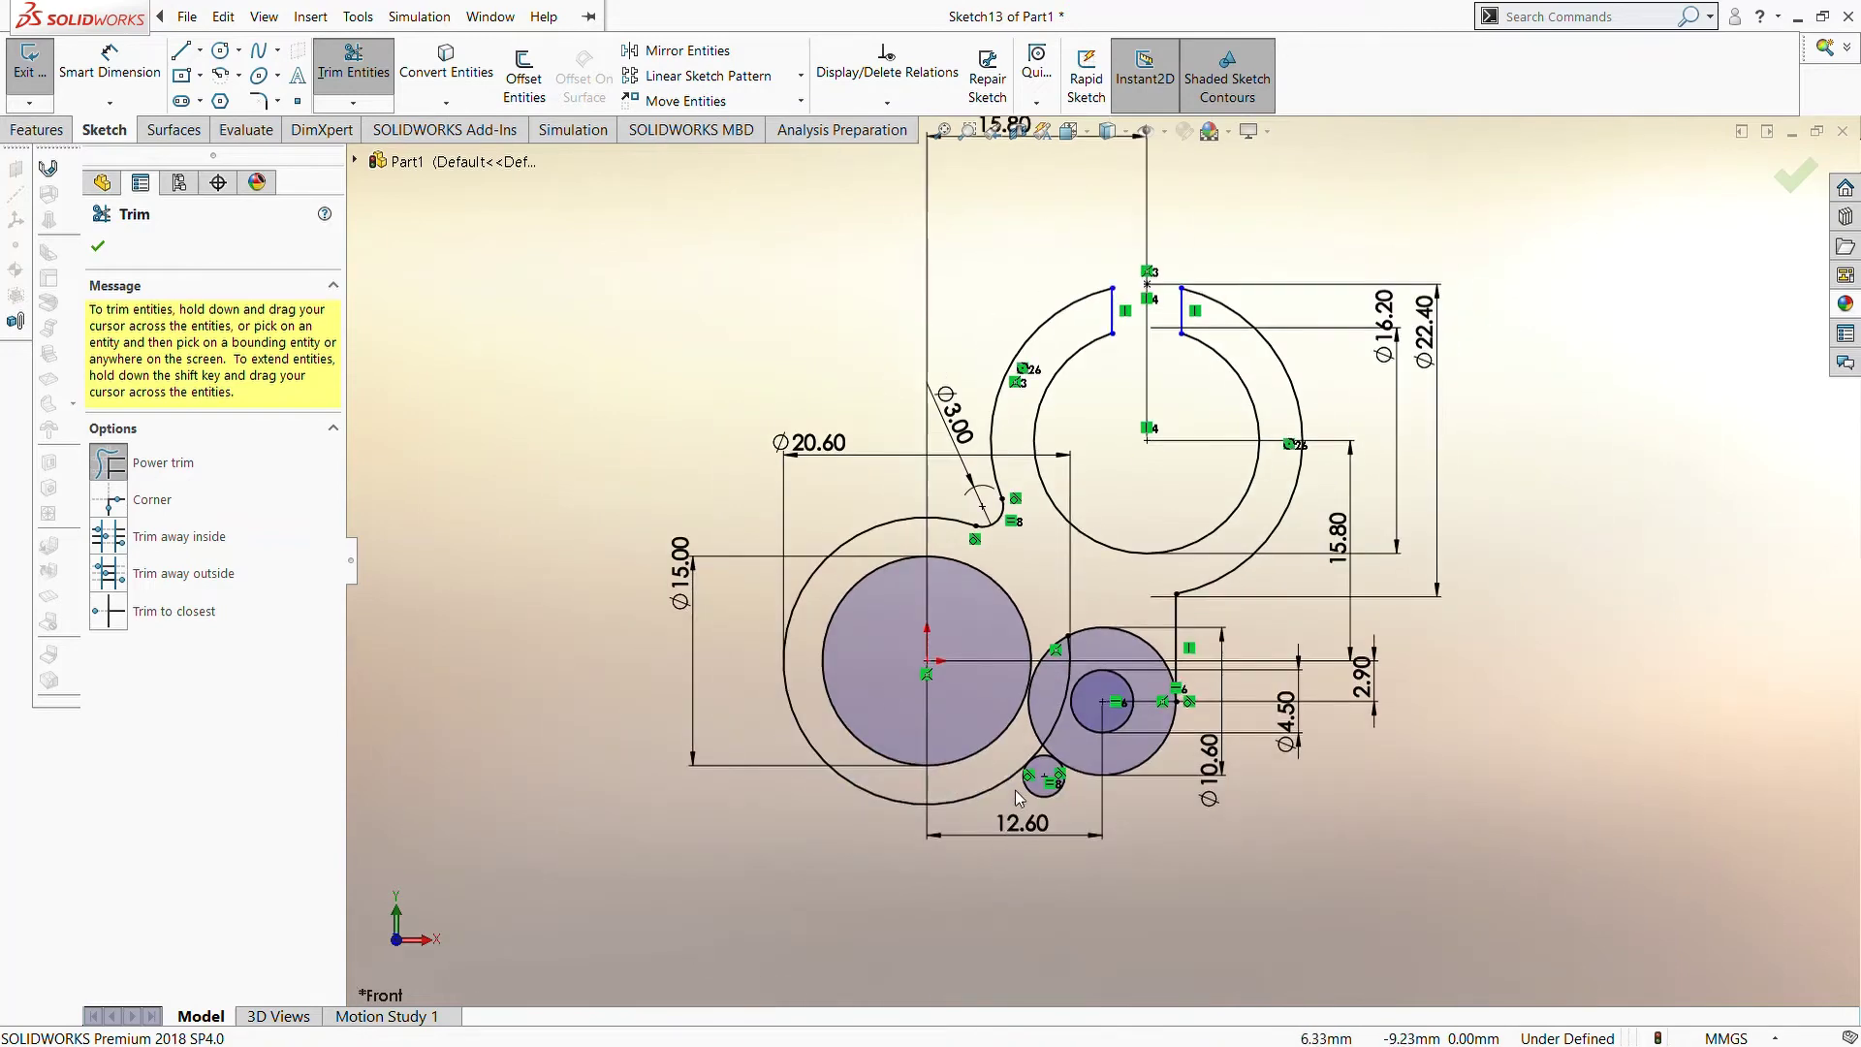
Trim the lower small circle to a blend arc and remove the overlapping 20.6 mm and 10.6 mm arcs inside the profile
scroll(1015, 789, down, 2)
scroll(1060, 711, down, 2)
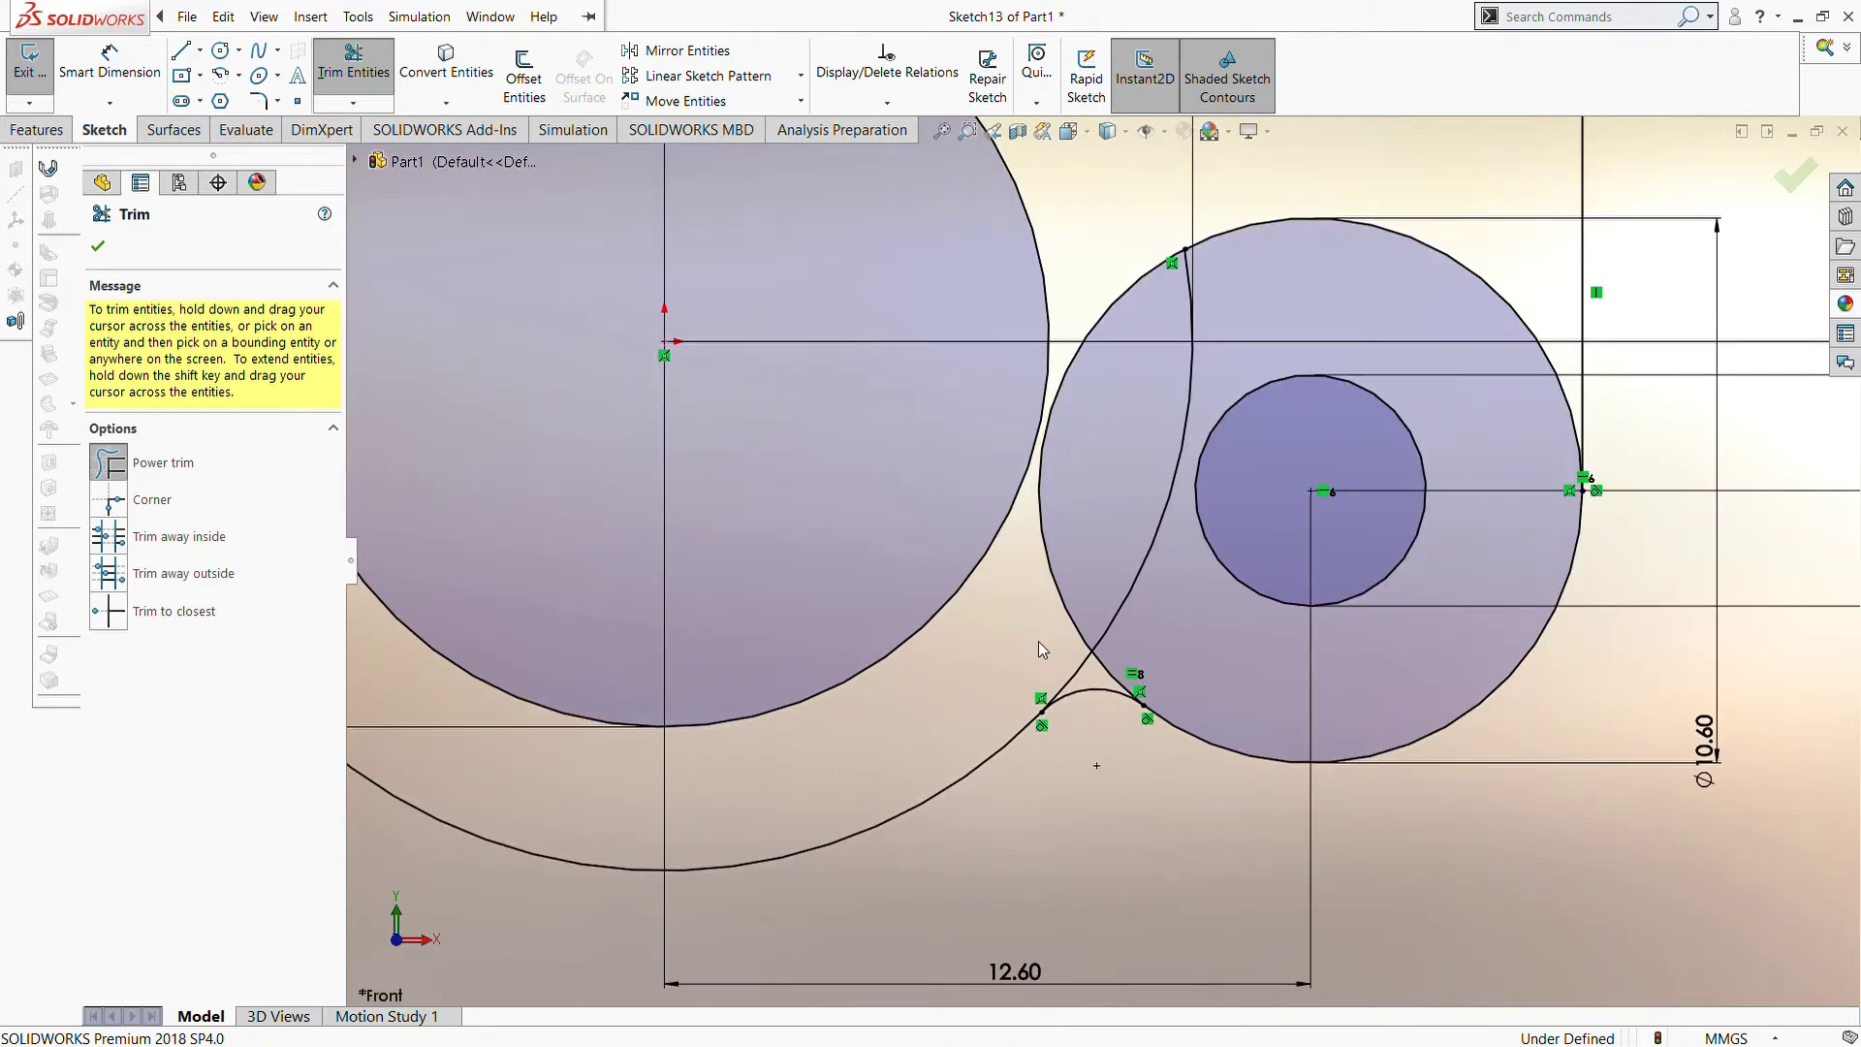
mouse_move(1071, 698)
mouse_down()
mouse_move(1113, 648)
mouse_move(1067, 614)
mouse_up()
scroll(1084, 611, up, 8)
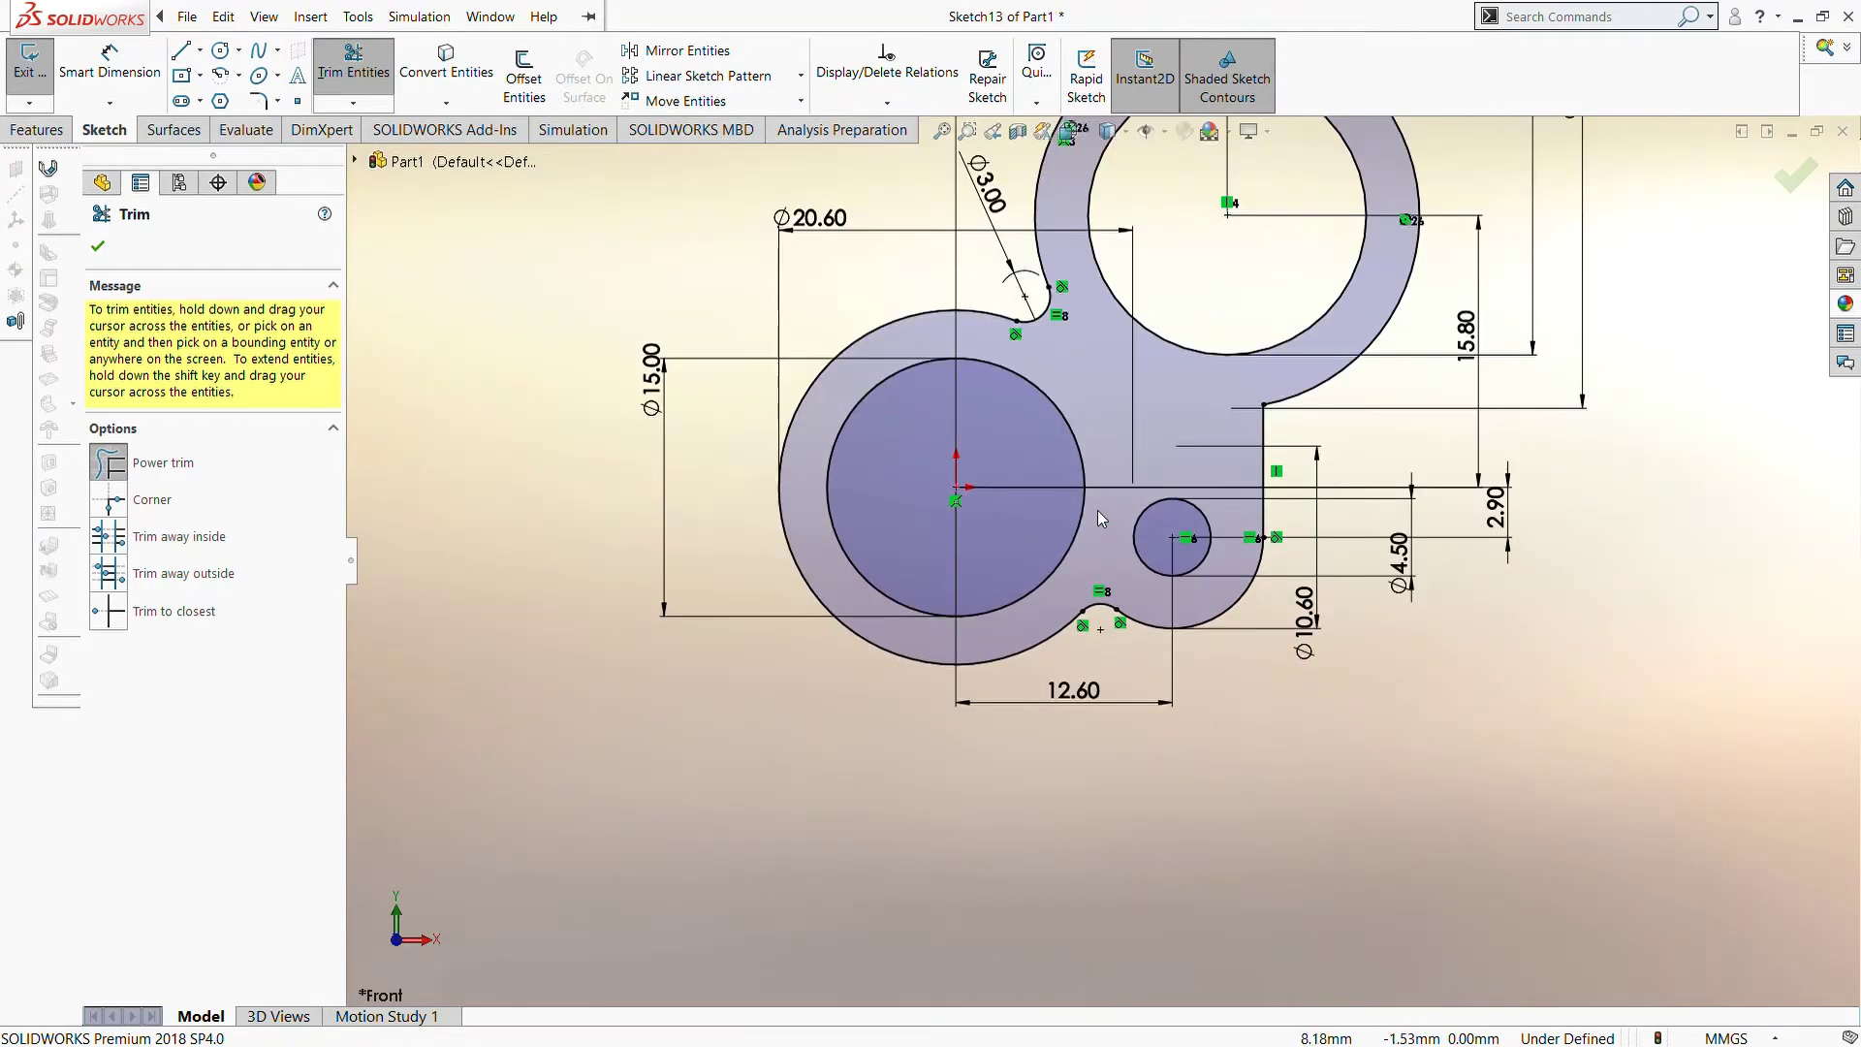
scroll(1099, 390, down, 4)
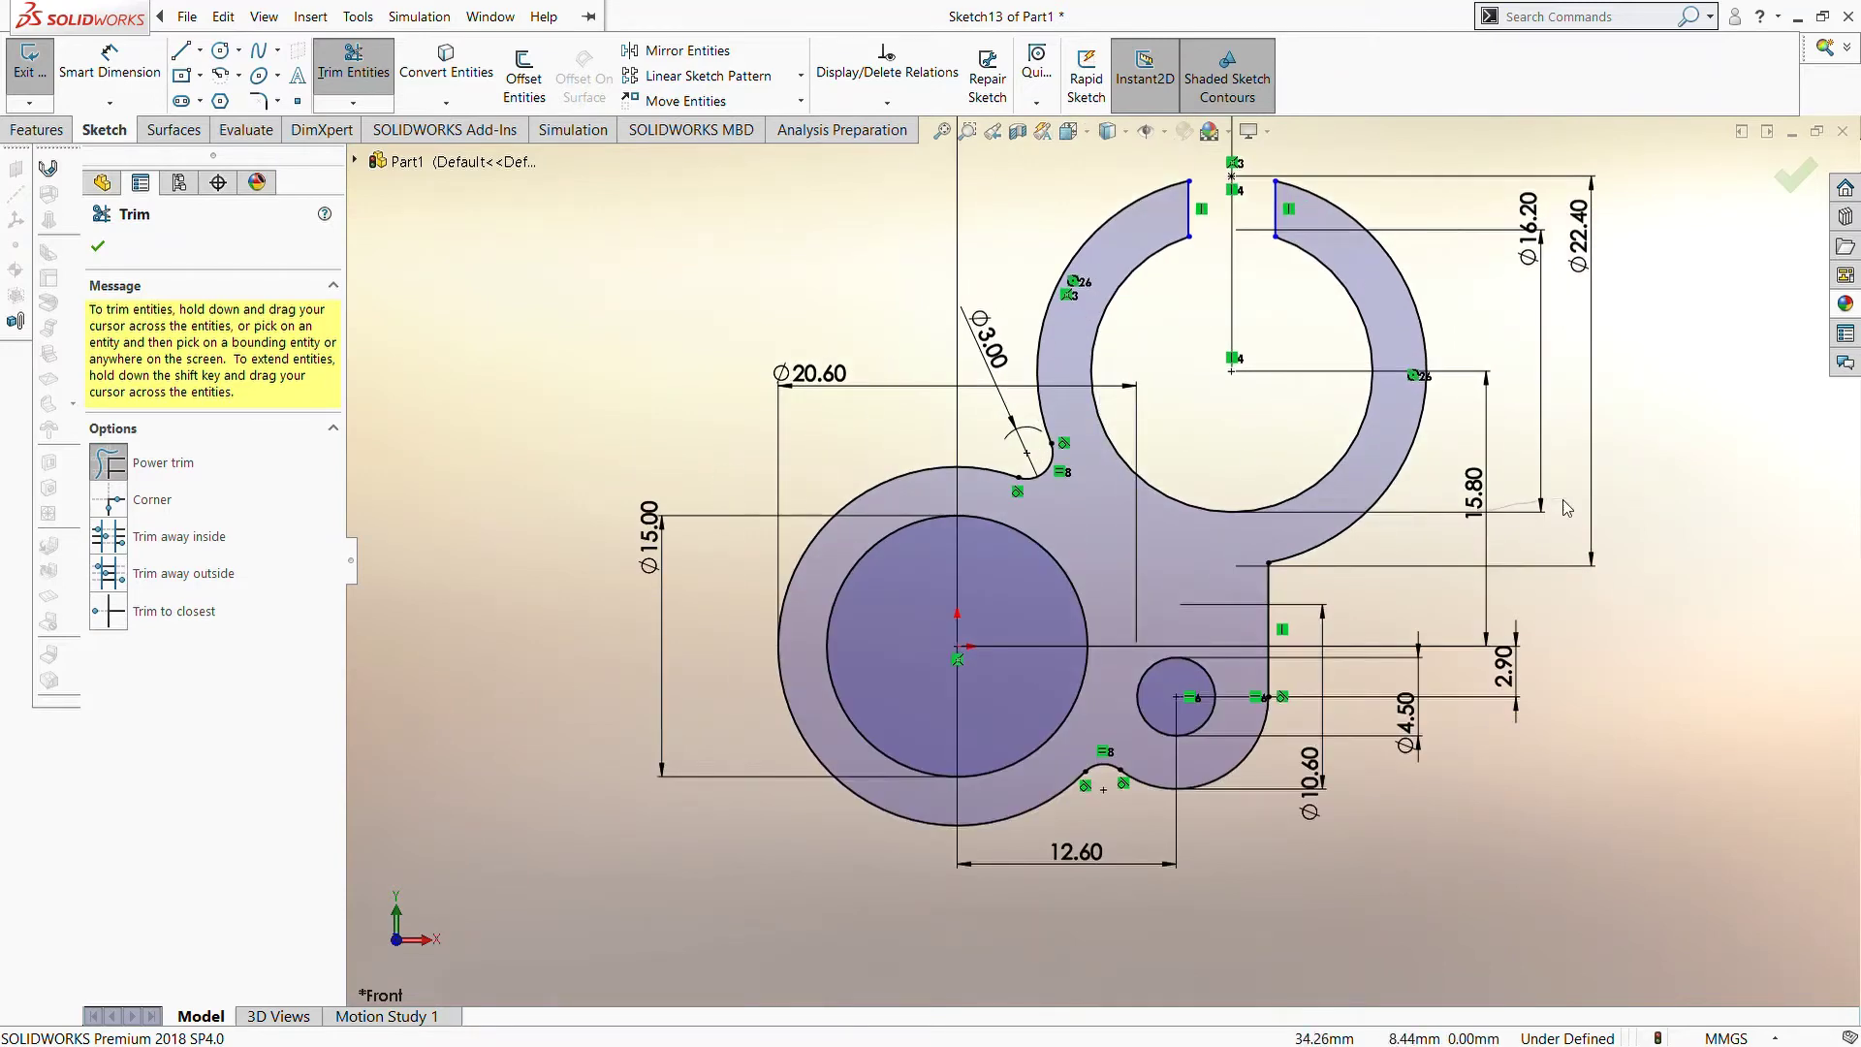
click(1794, 176)
Space out the 16.20, vertical 15.80 and 2.90 dimensions beside the profile so they no longer crowd each other
scroll(1571, 417, up, 3)
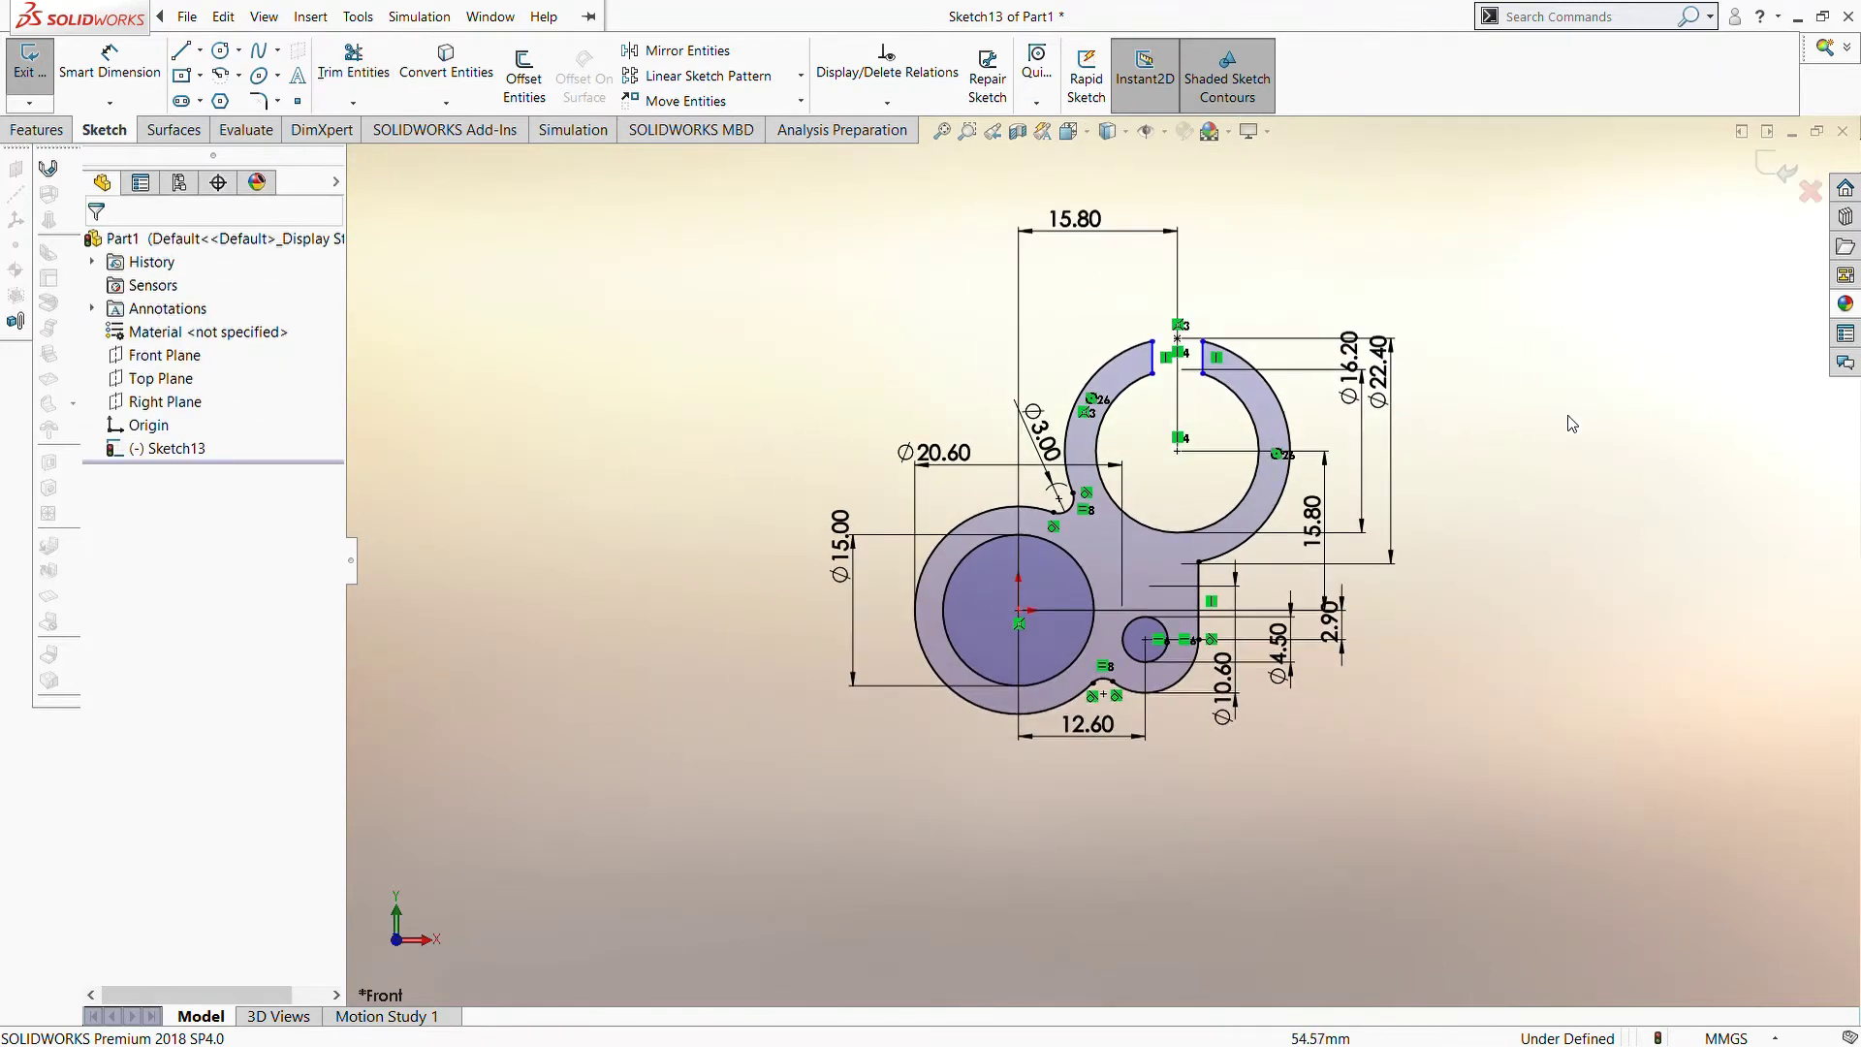
scroll(1570, 417, down, 2)
drag(1333, 384, 1286, 441)
drag(1236, 582, 1469, 586)
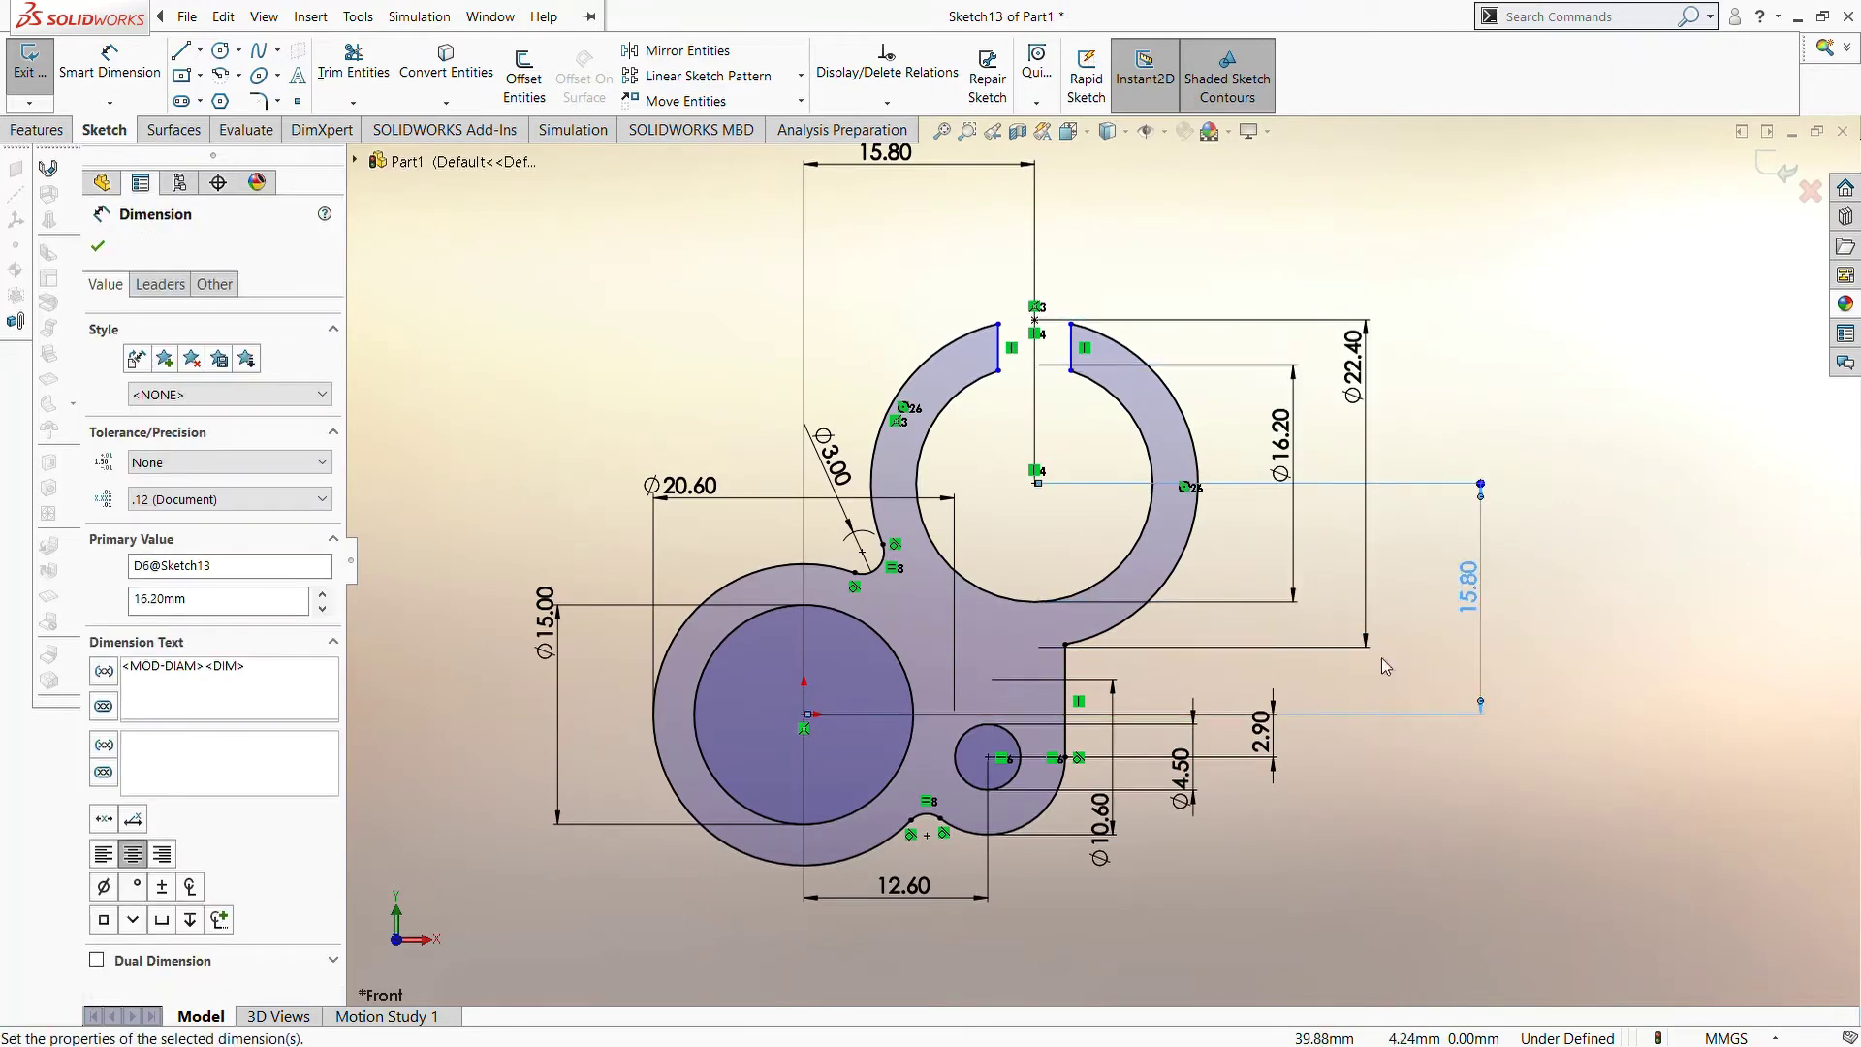
drag(1260, 734, 1367, 745)
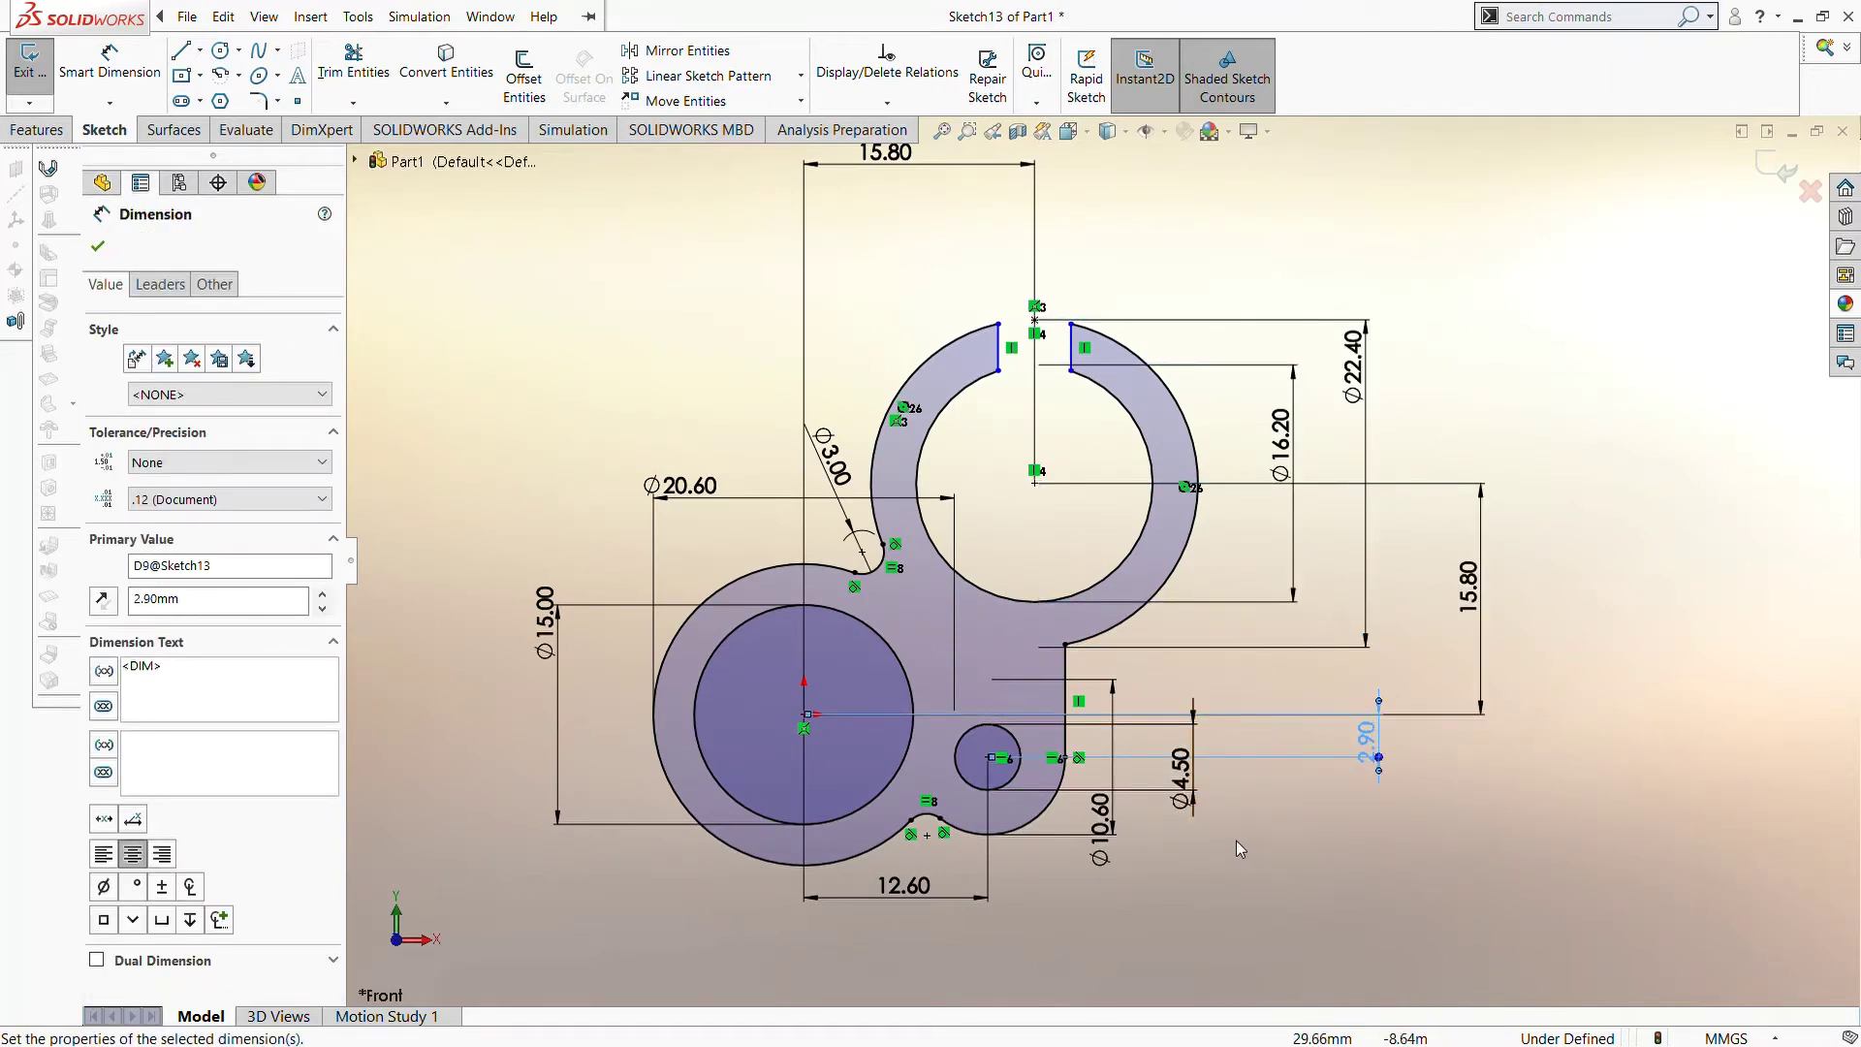
Exit the sketch and extrude the profile 8 mm as a blind boss
click(29, 60)
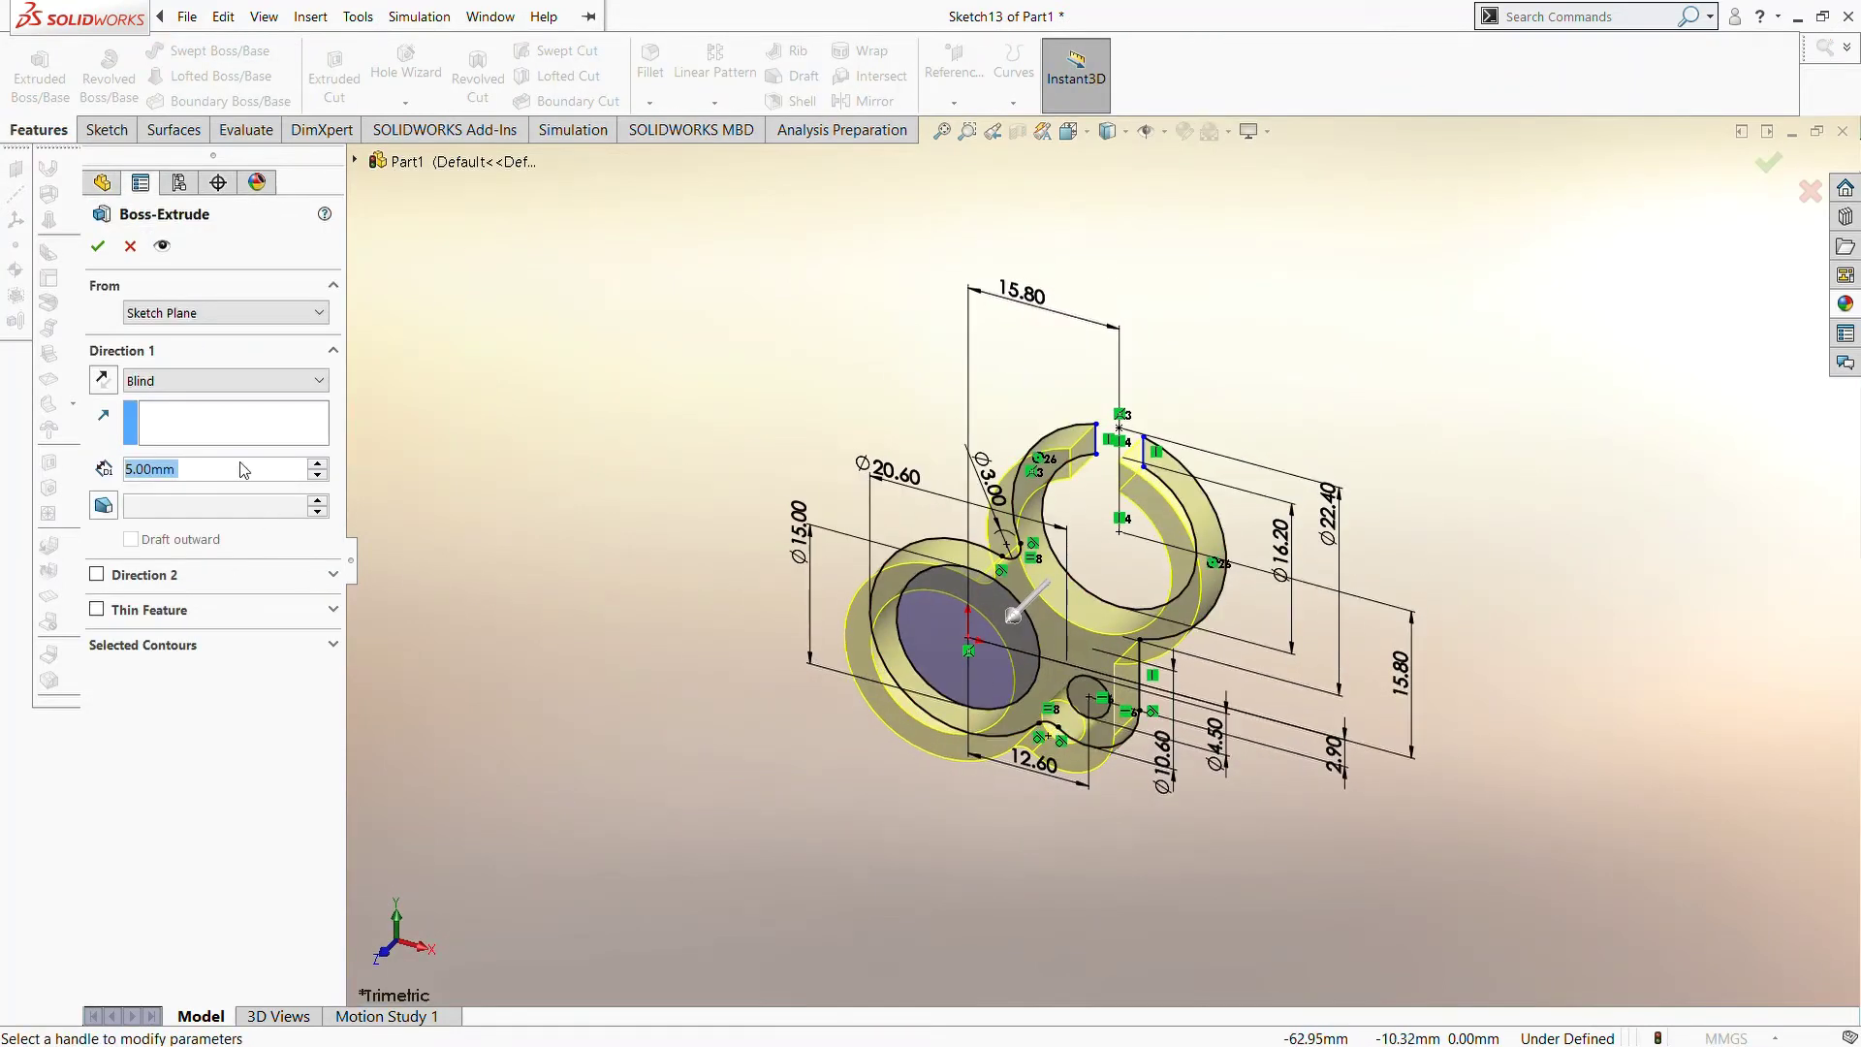
text(8)
key(Return)
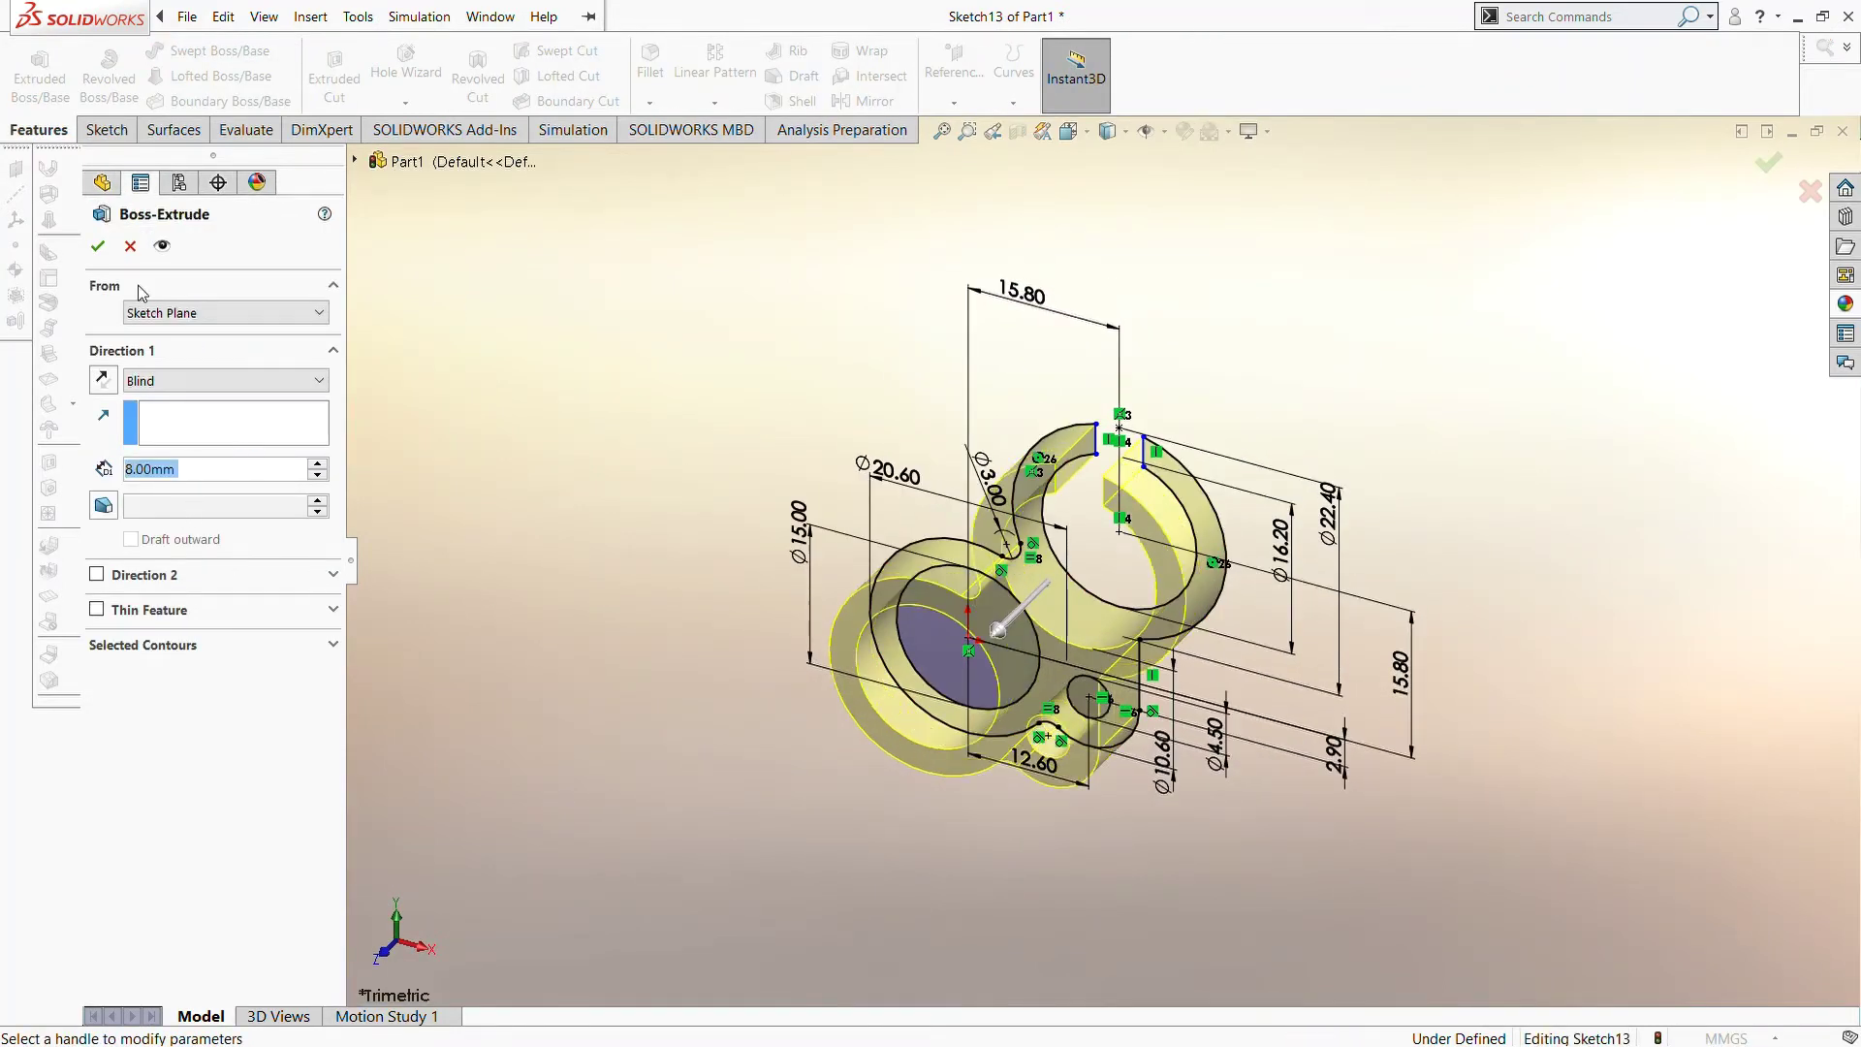
click(98, 246)
Start a sketch on the part's flat face and convert the 15 mm hole's edge into it
middle_drag(798, 540, 1325, 690)
click(107, 130)
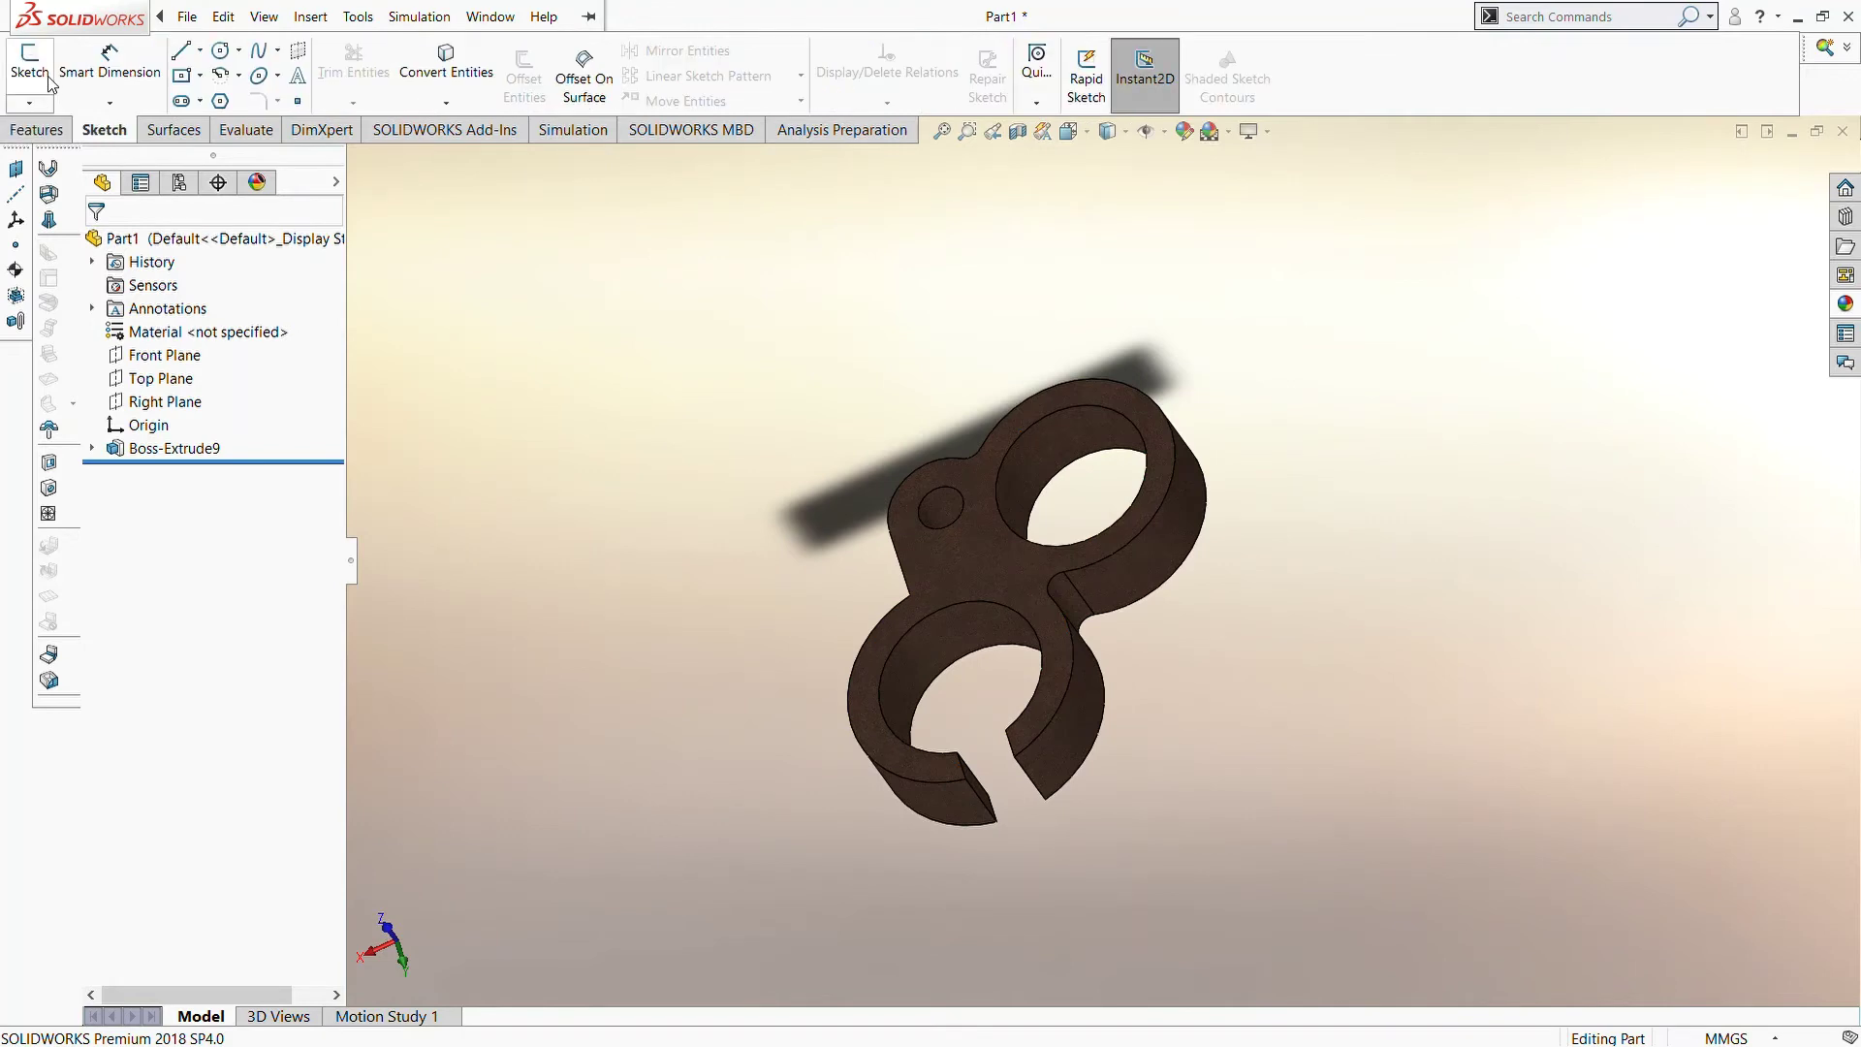
click(29, 68)
click(1085, 580)
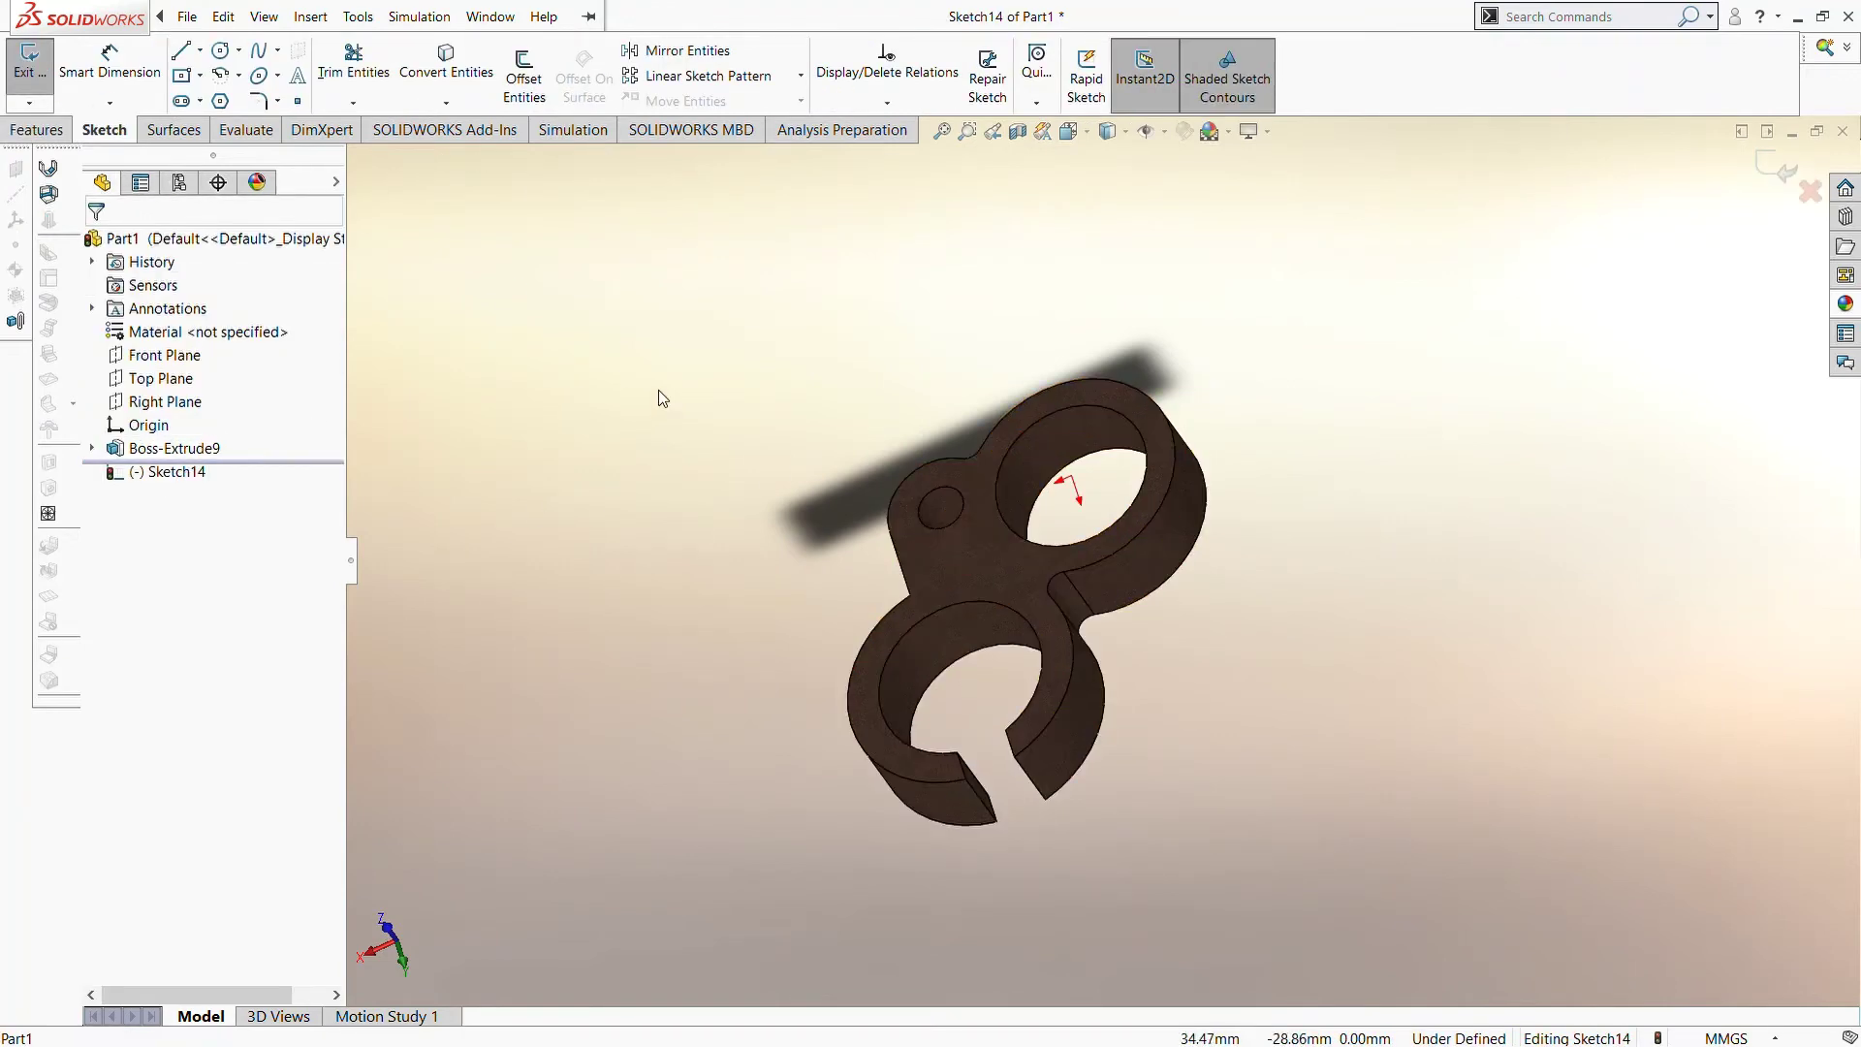
click(421, 73)
scroll(1080, 428, down, 3)
click(1070, 424)
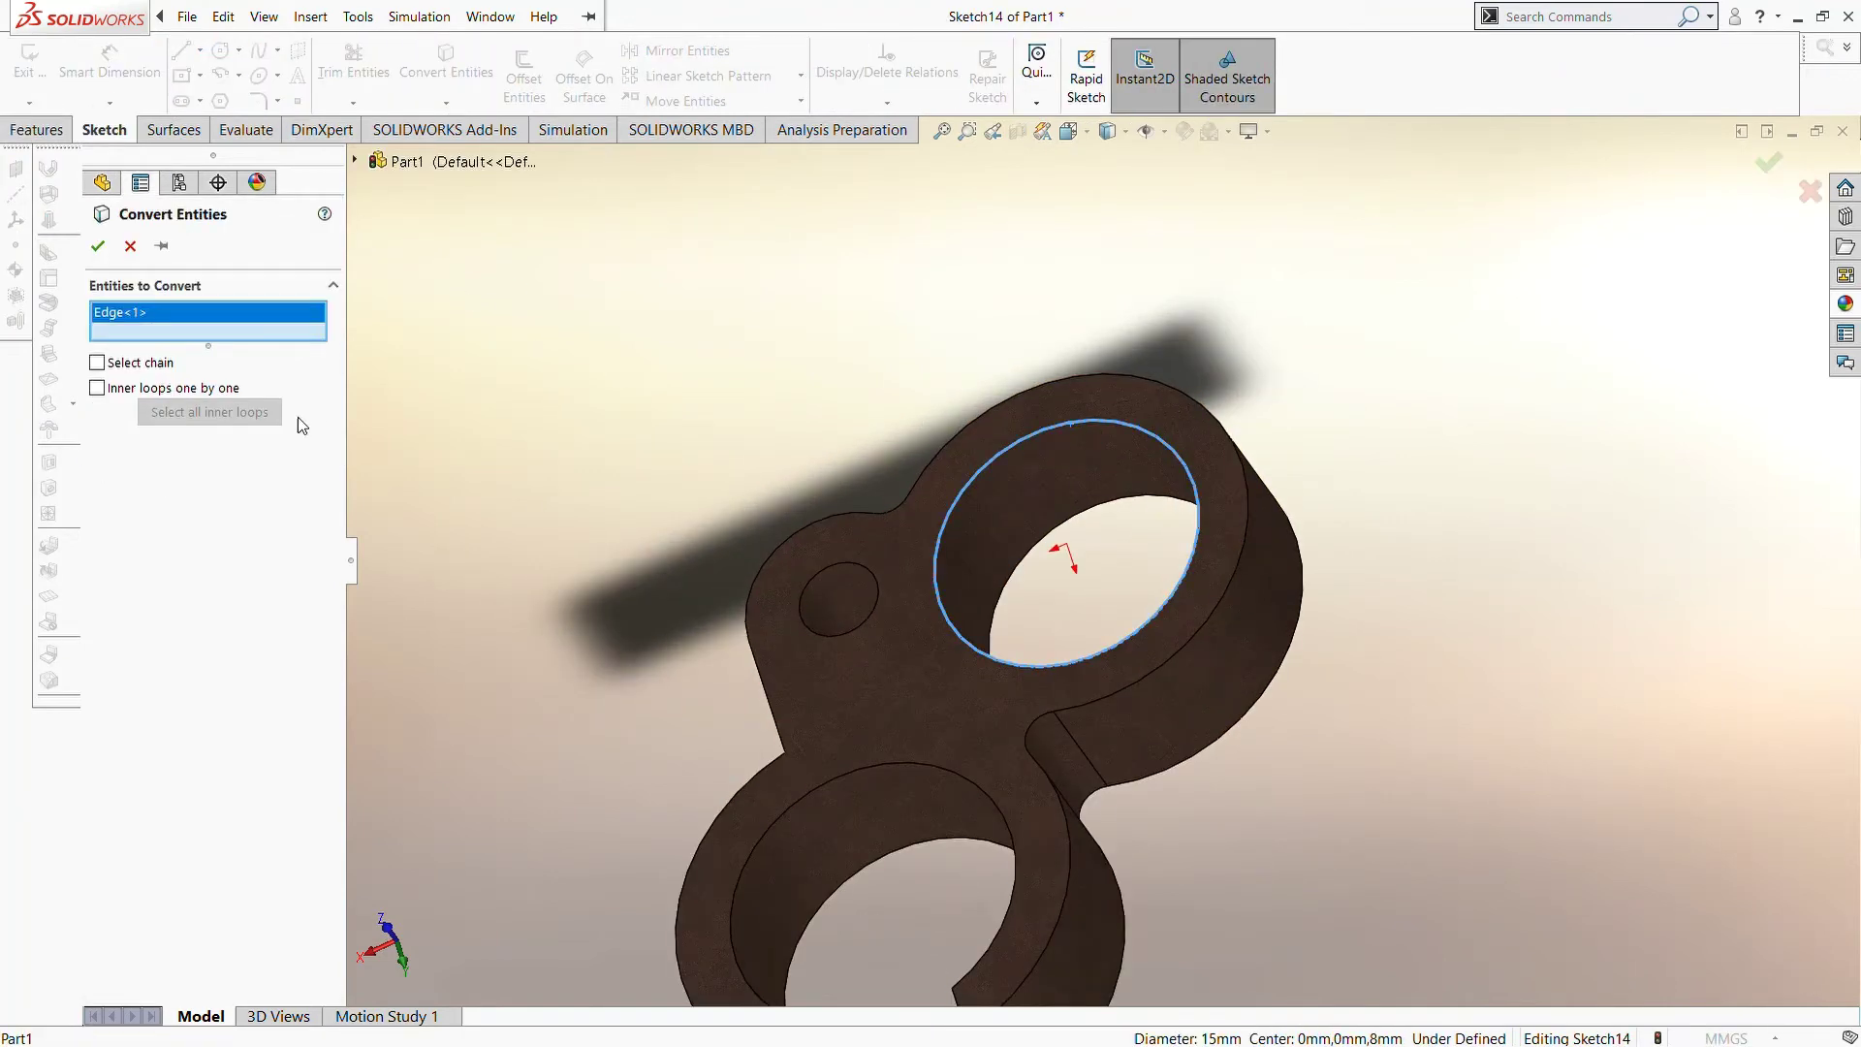
click(99, 244)
Sketch a circle of radius 10.30 mm centred on the origin, matching the outer edge around the 15 mm hole
scroll(844, 560, up, 2)
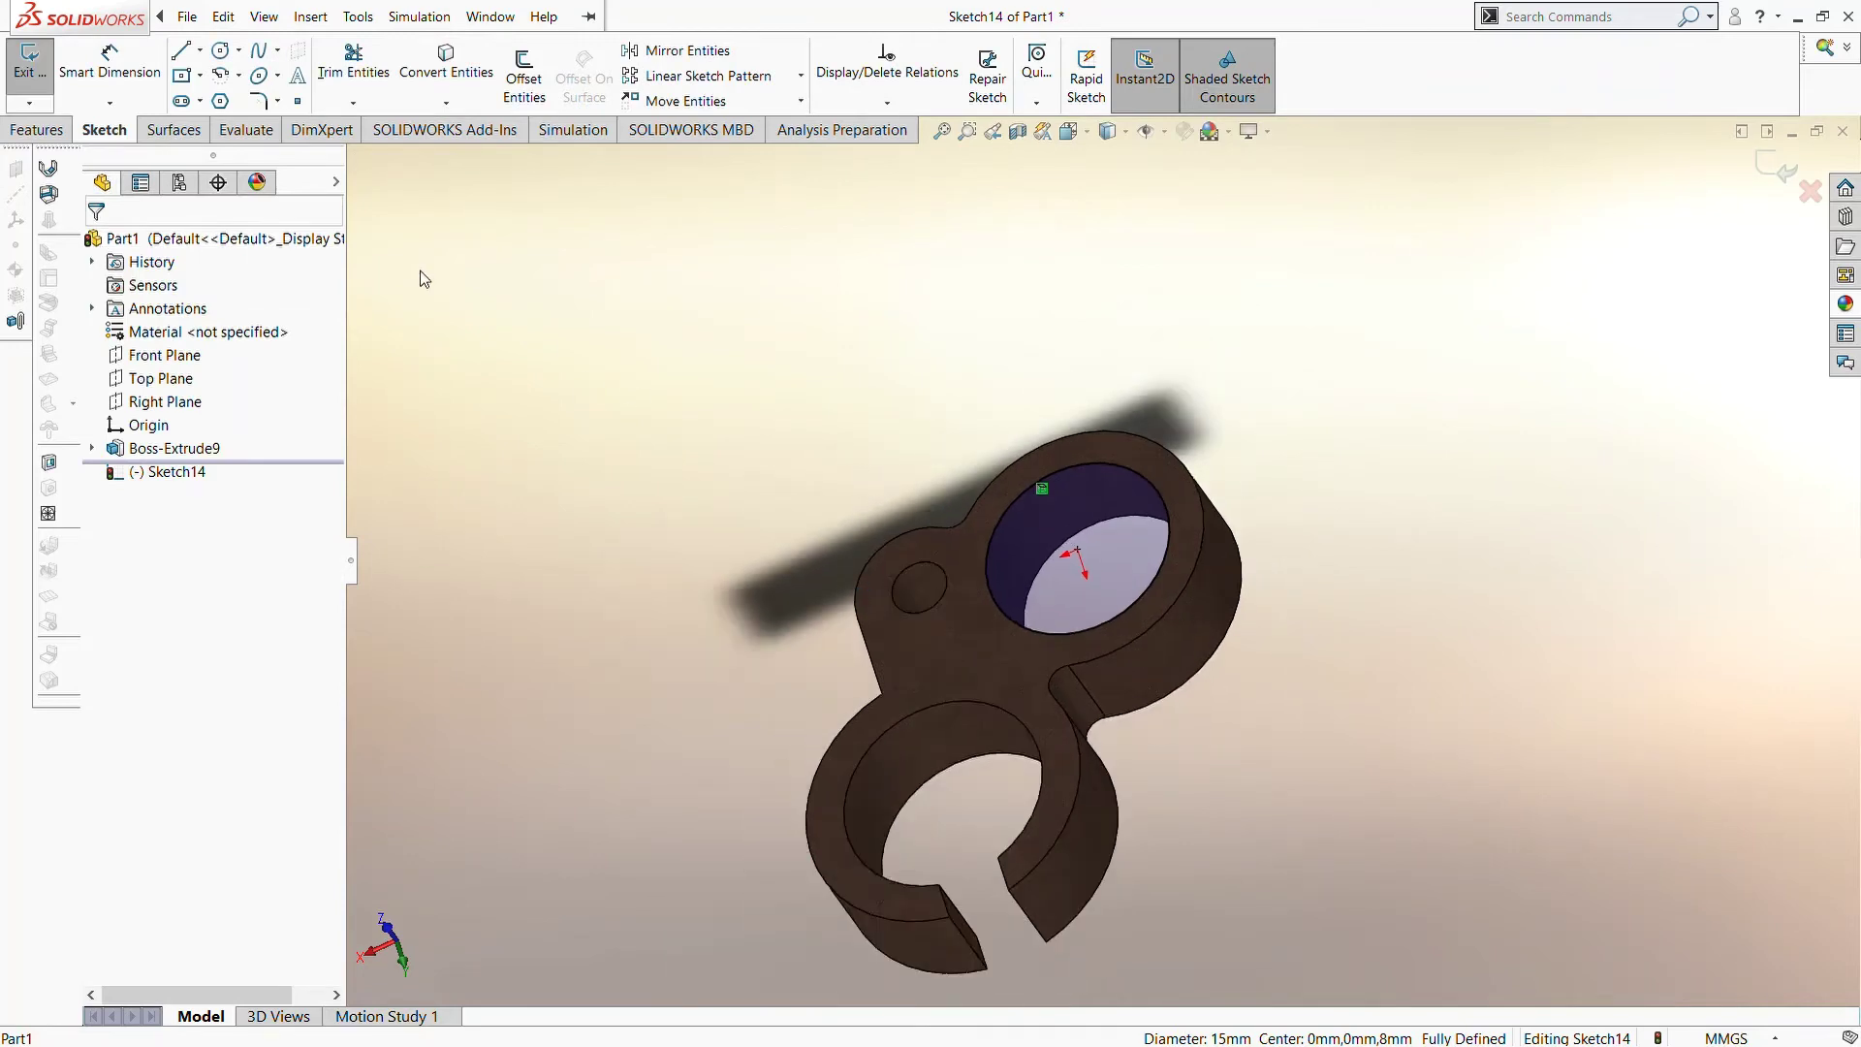
click(222, 54)
click(1078, 550)
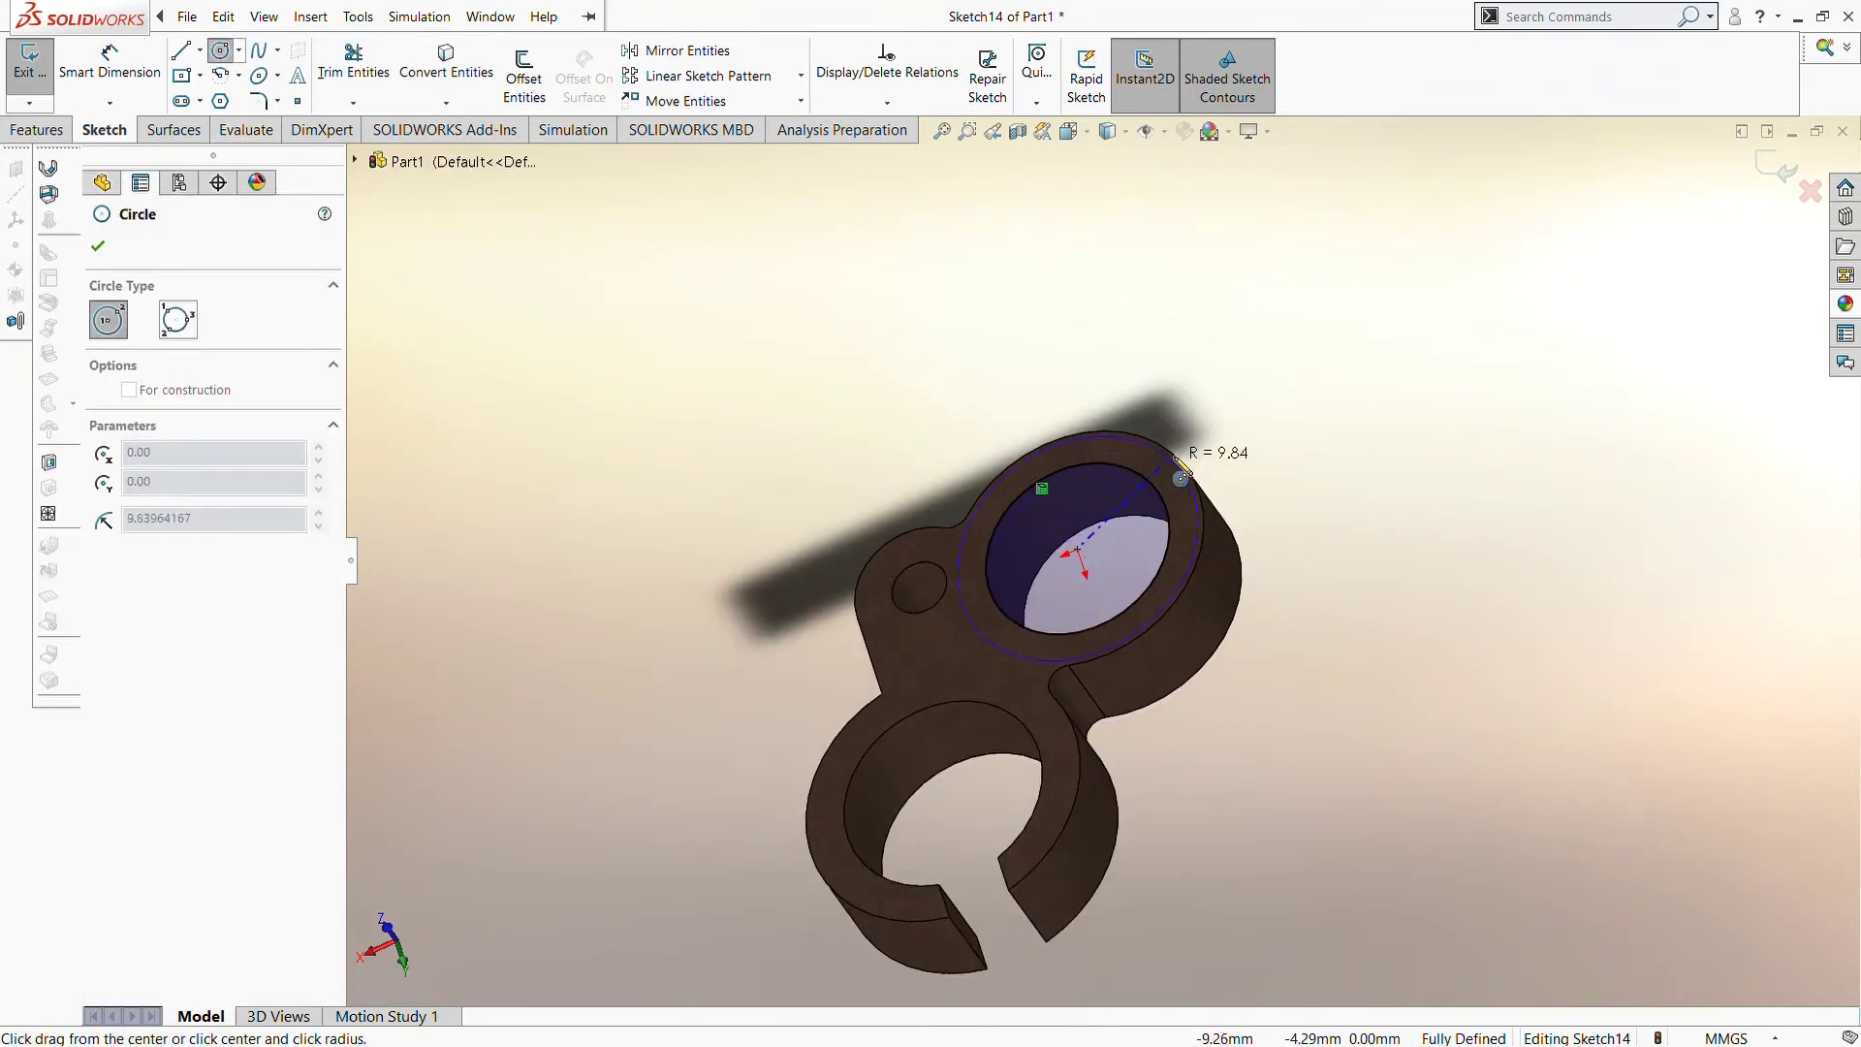
click(1212, 478)
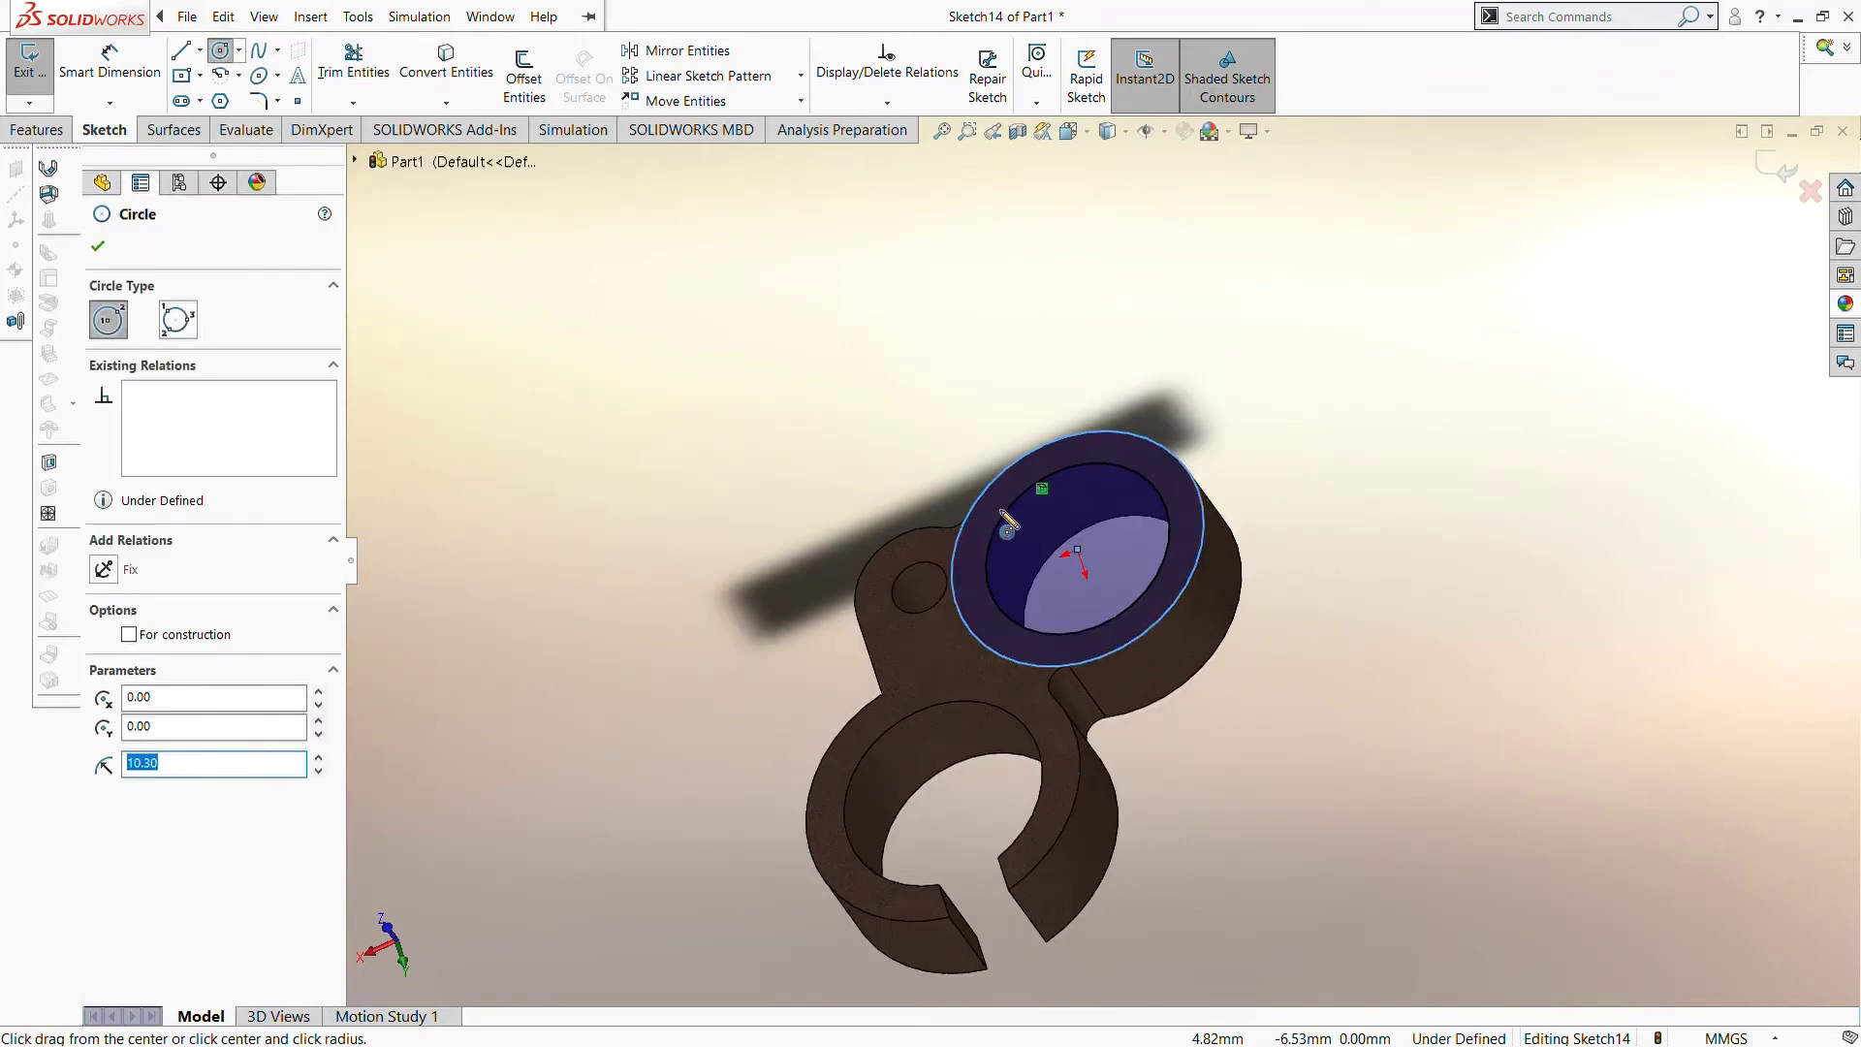
Extrude the ring between the two circles 17 mm outward as a blind boss merged with the part
click(36, 129)
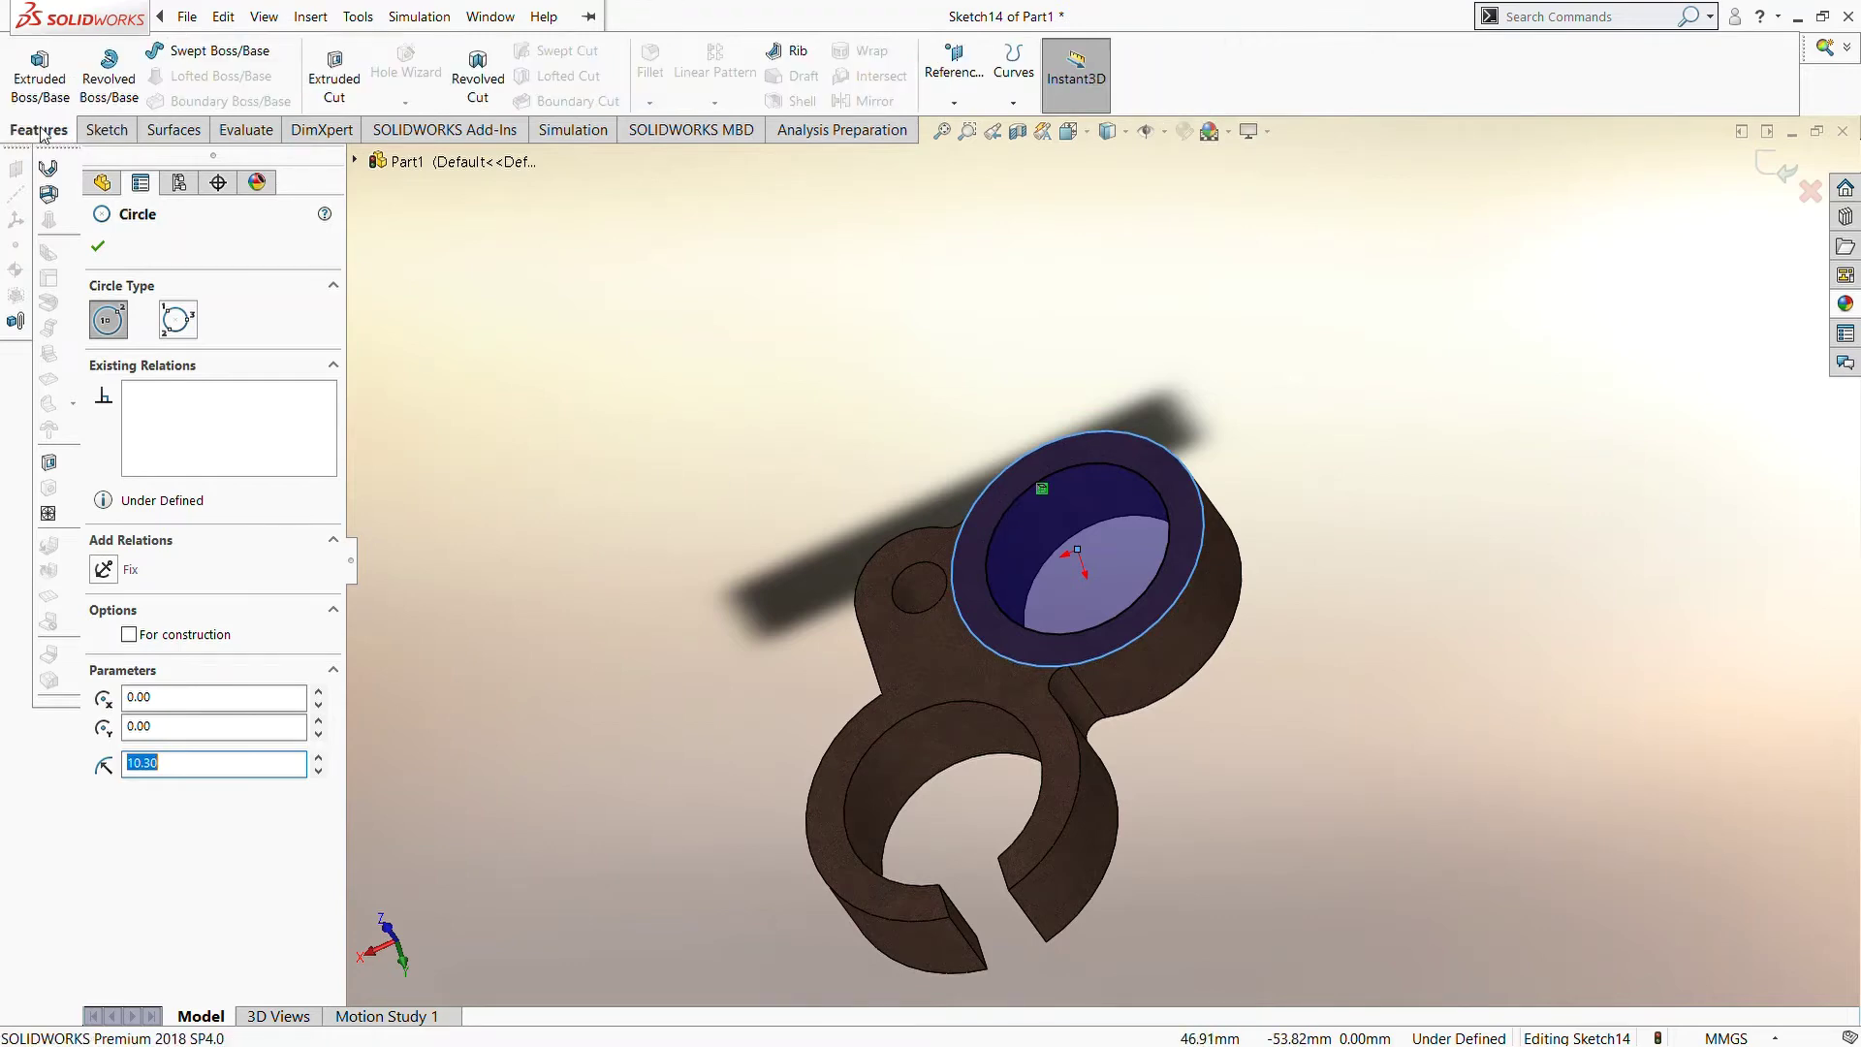
click(39, 76)
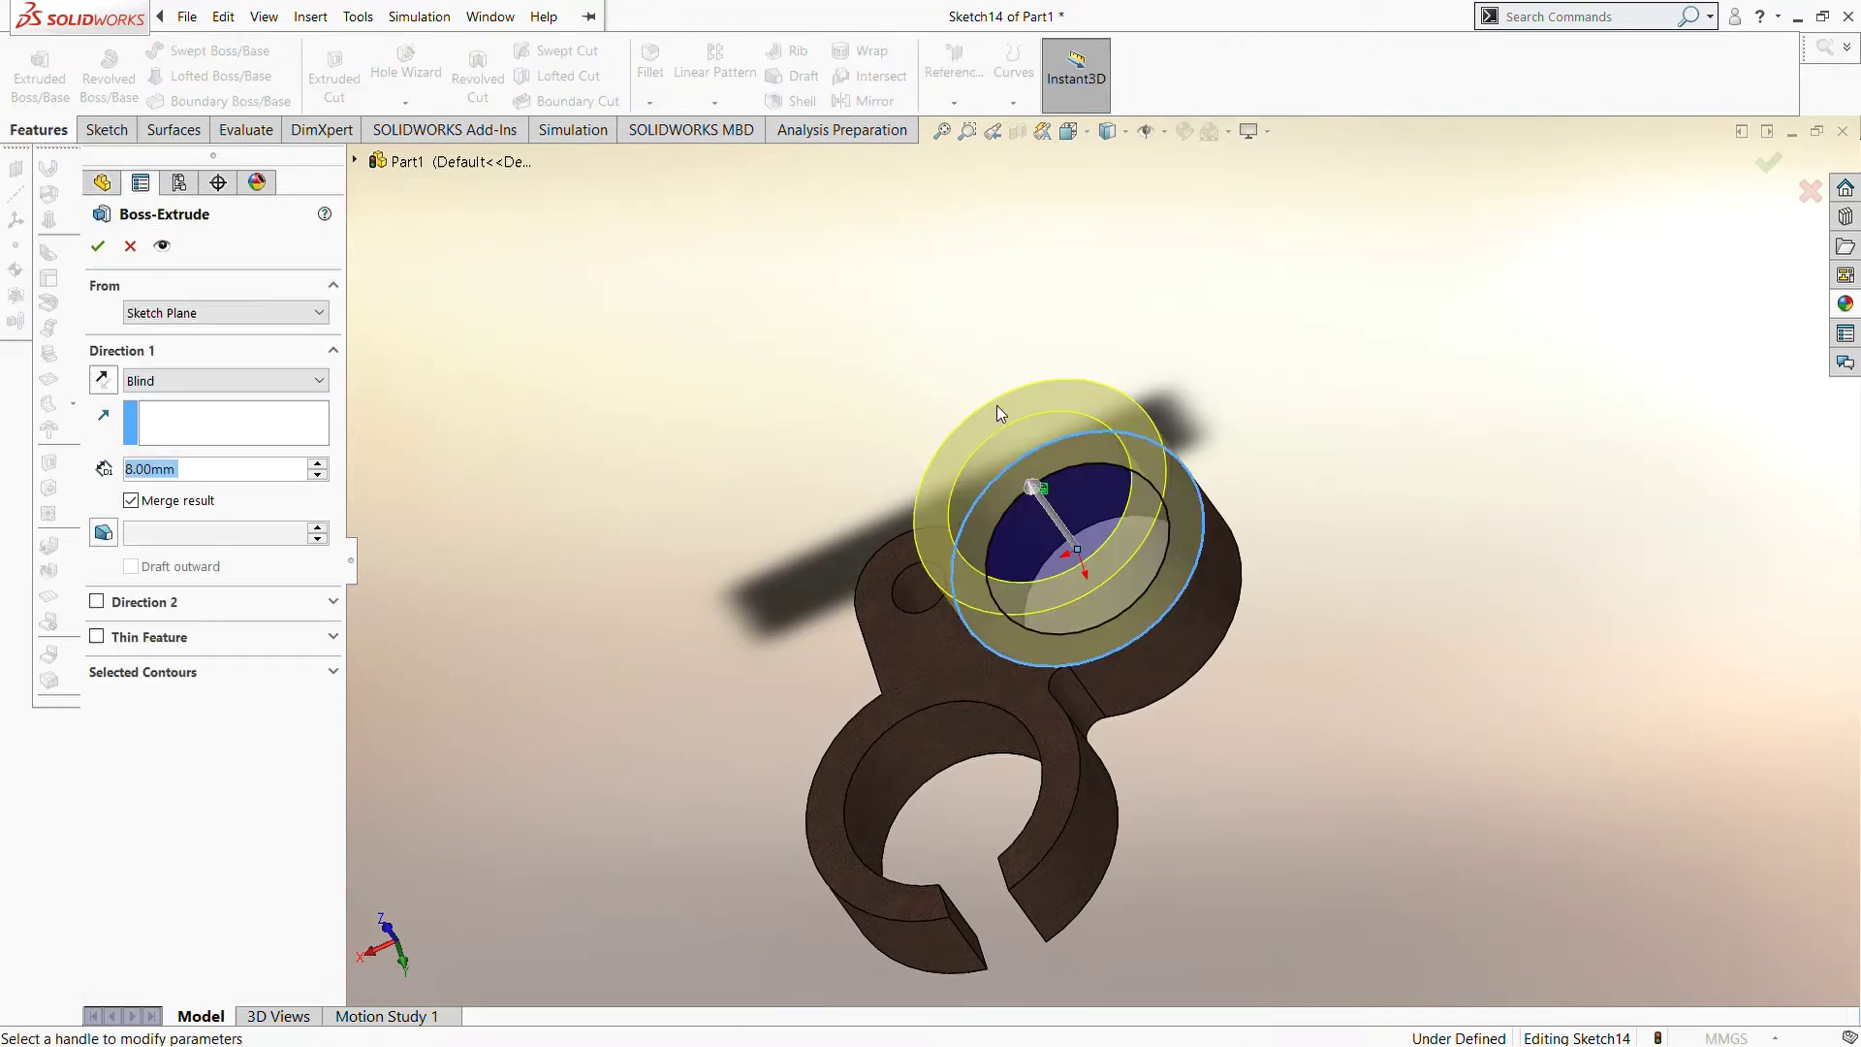
scroll(472, 464, up, 9)
right_click(469, 455)
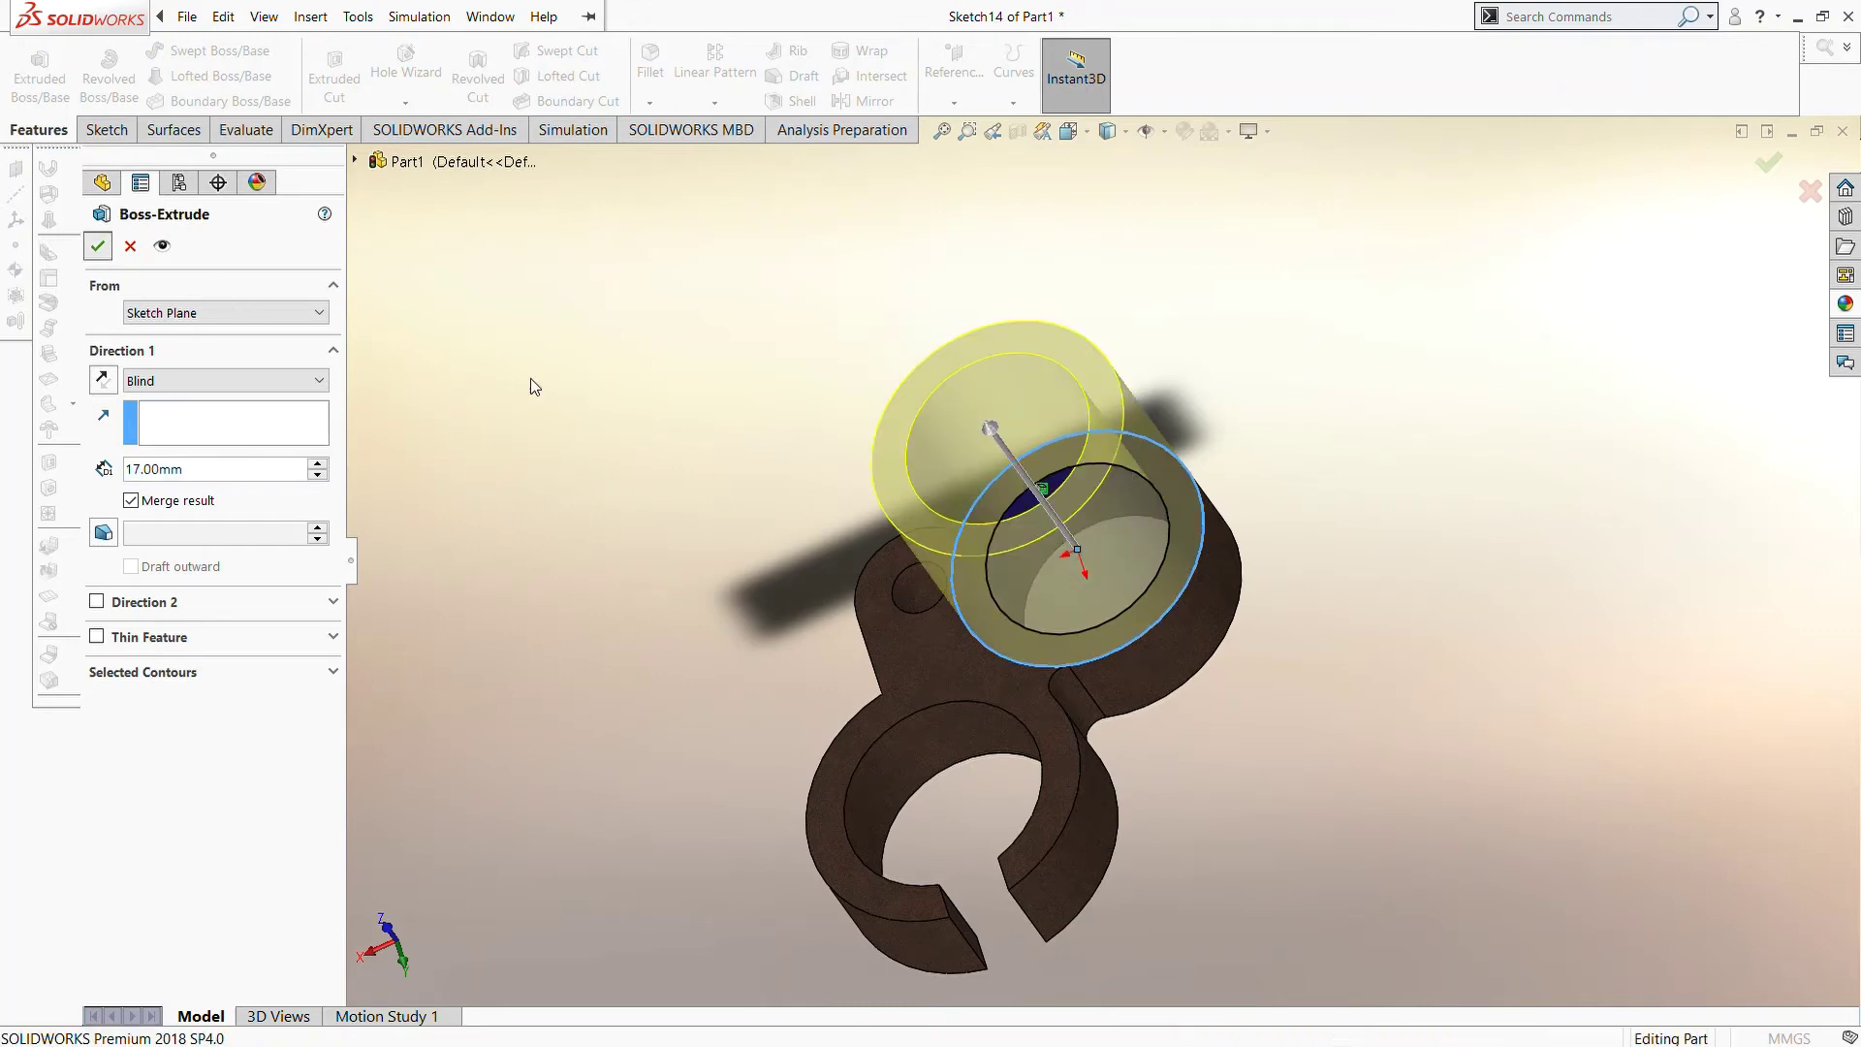
middle_drag(959, 416, 930, 193)
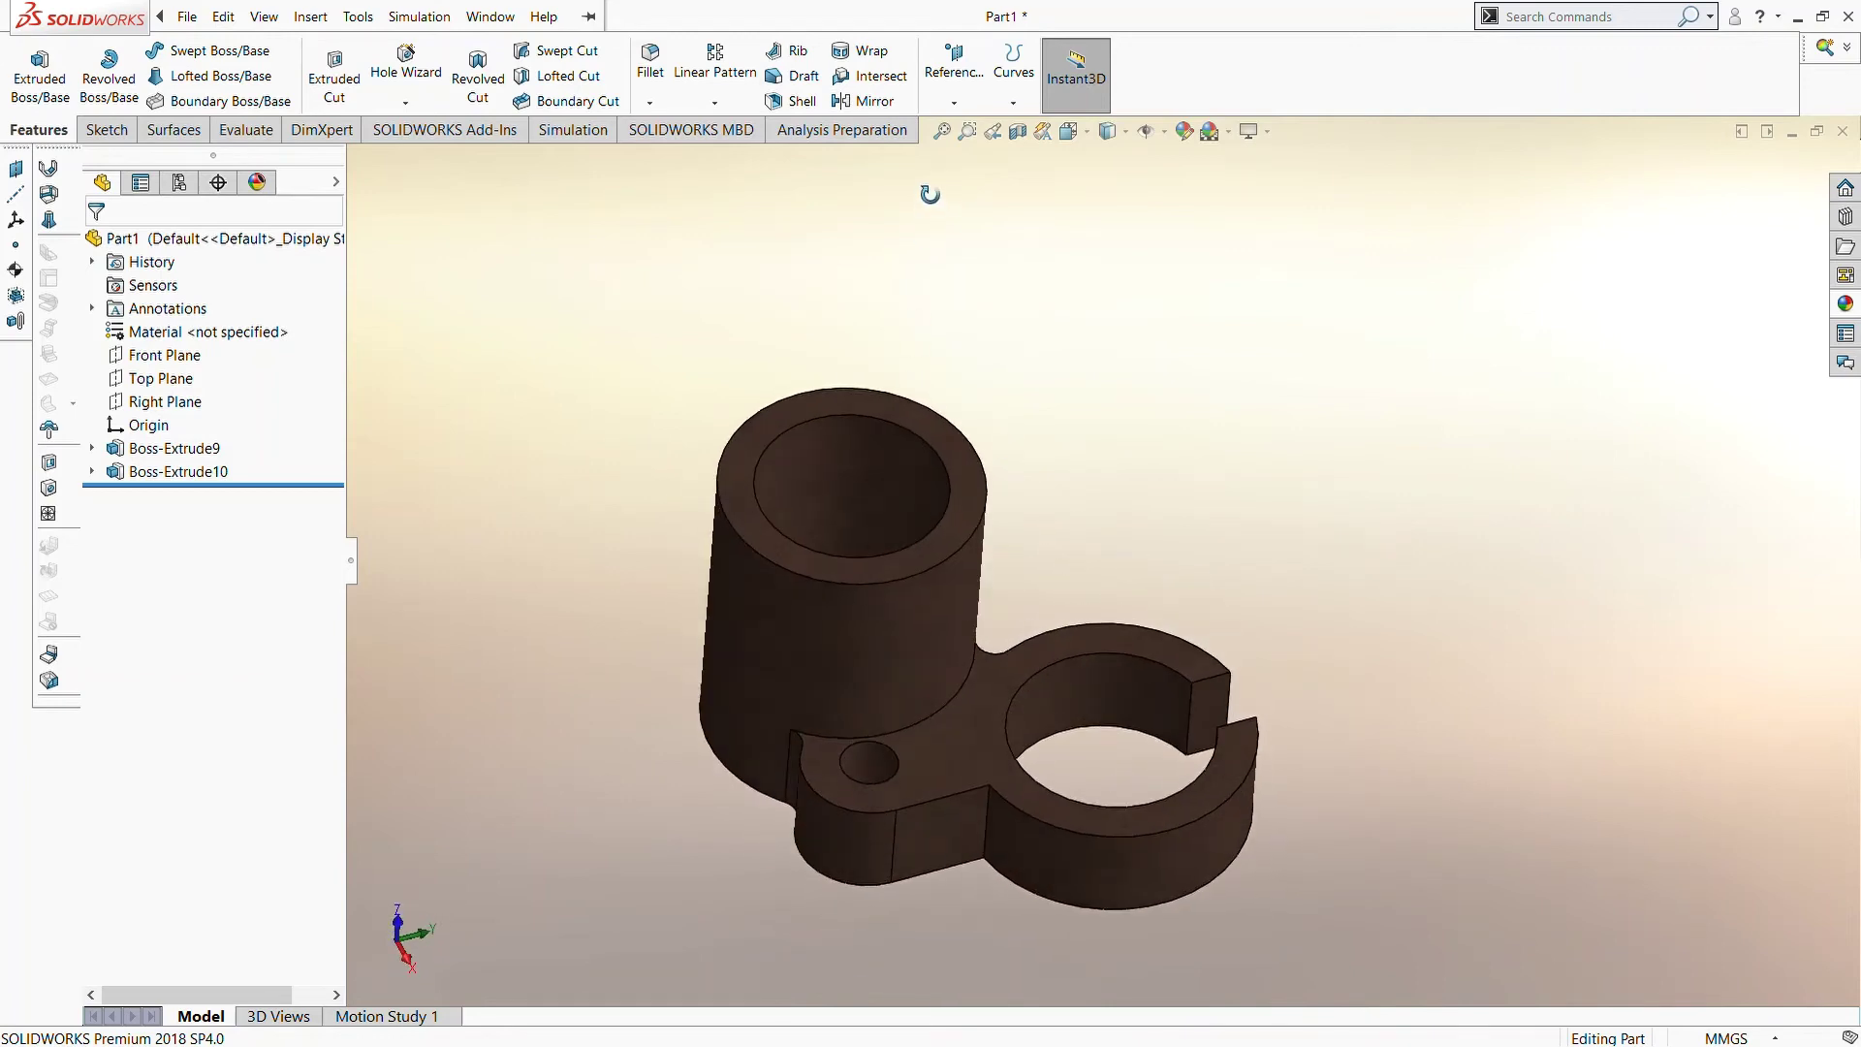
Start a sketch on the tube's top face and draw a center rectangle about 24 by 27 mm centred on the origin
click(98, 110)
click(805, 407)
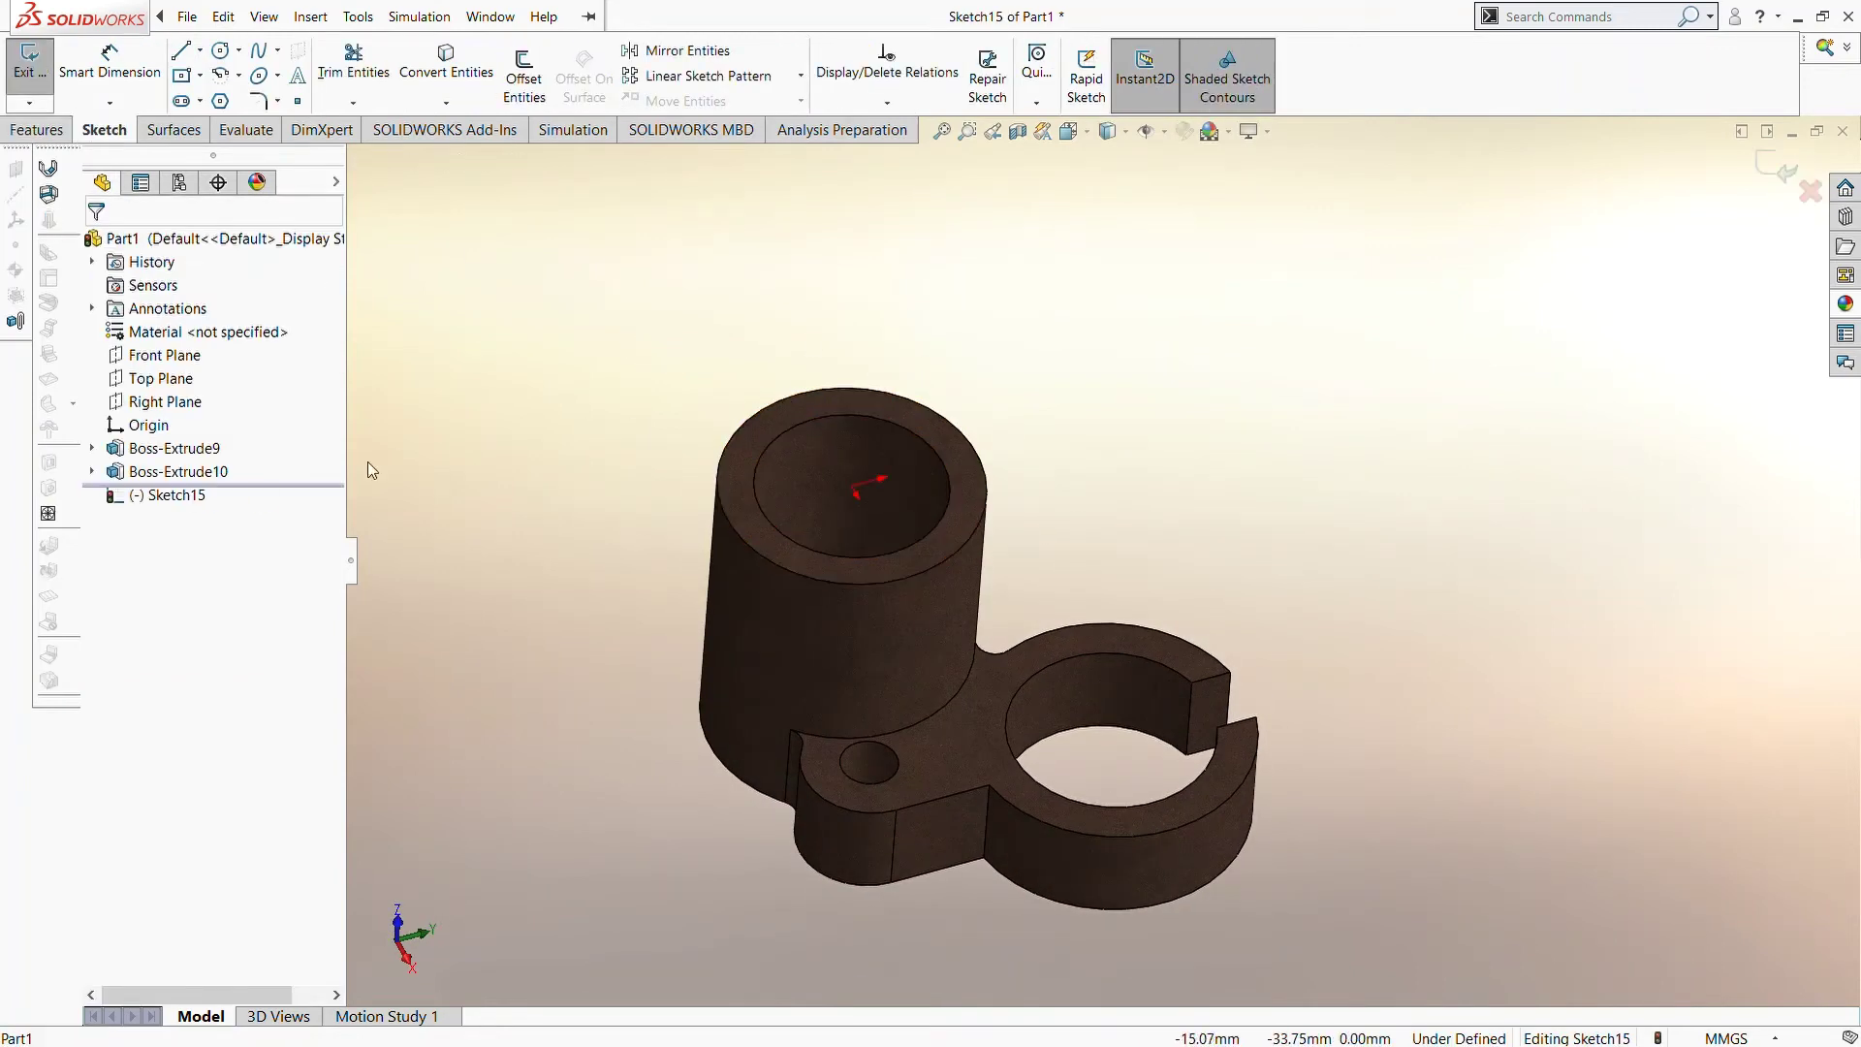
click(163, 496)
click(186, 464)
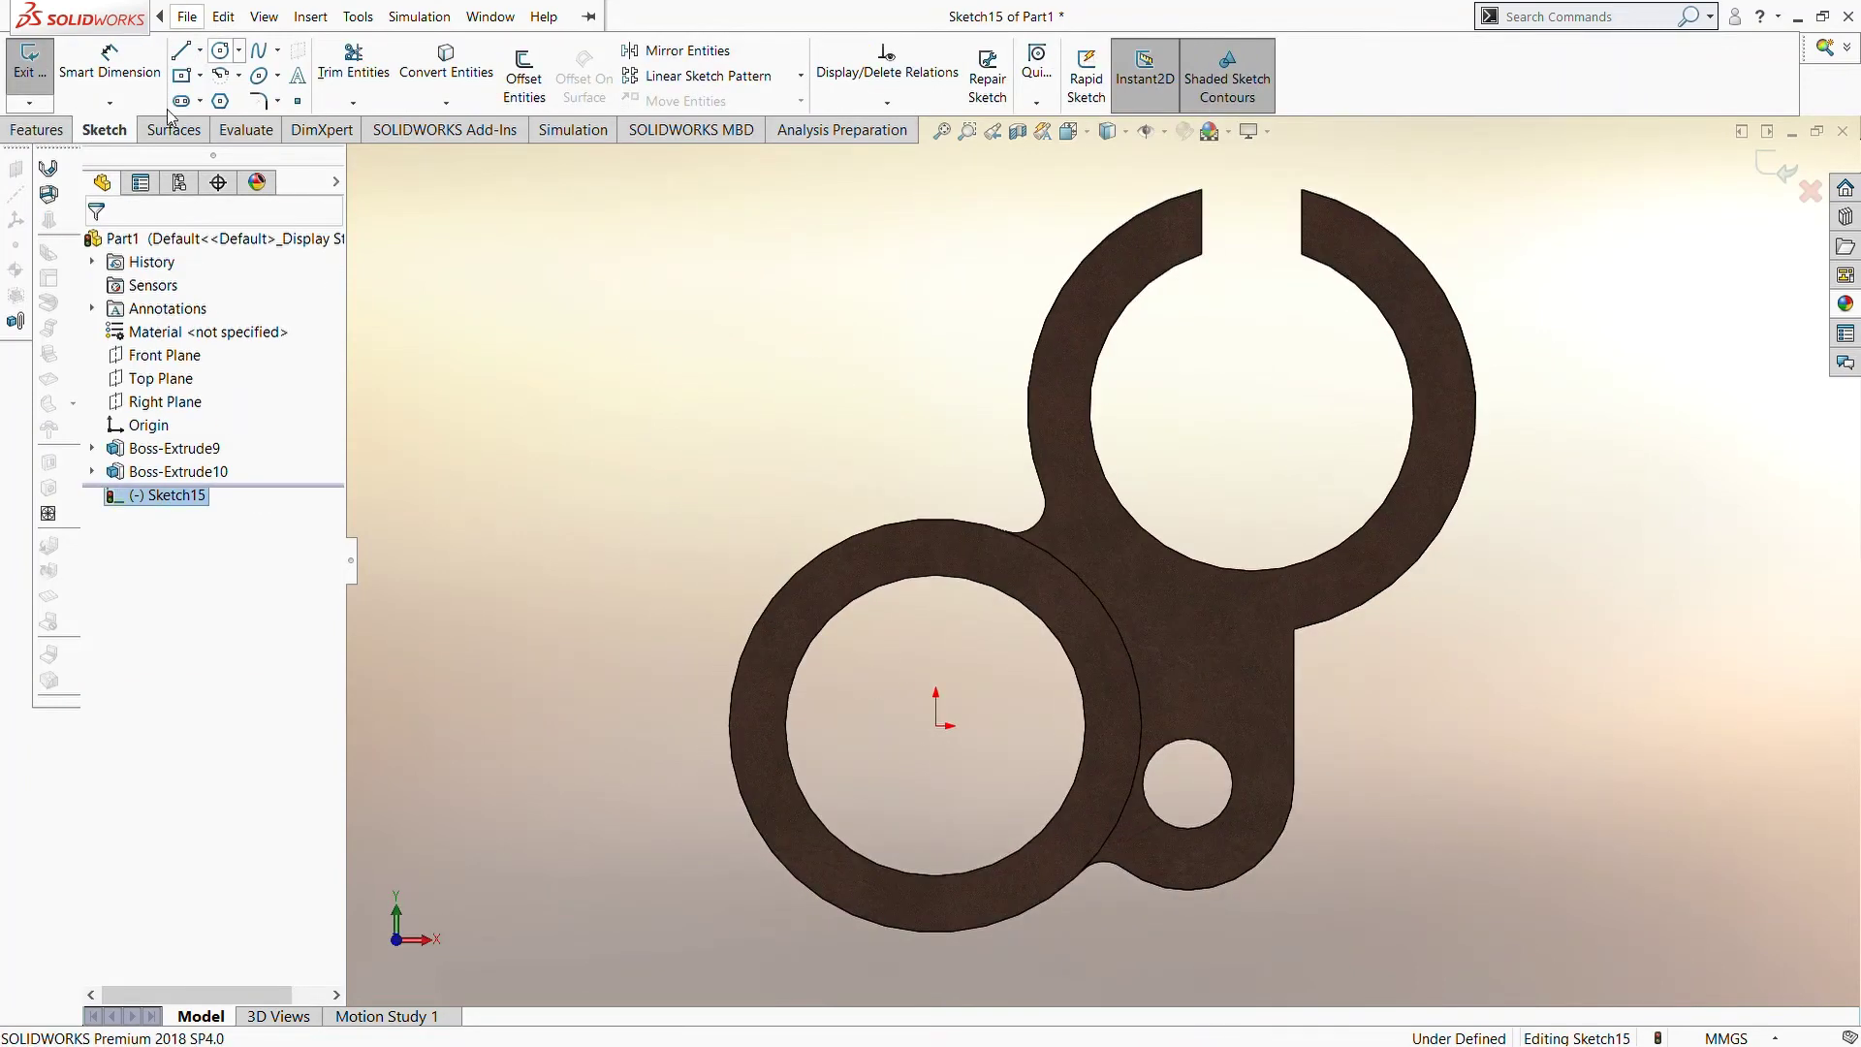
click(577, 221)
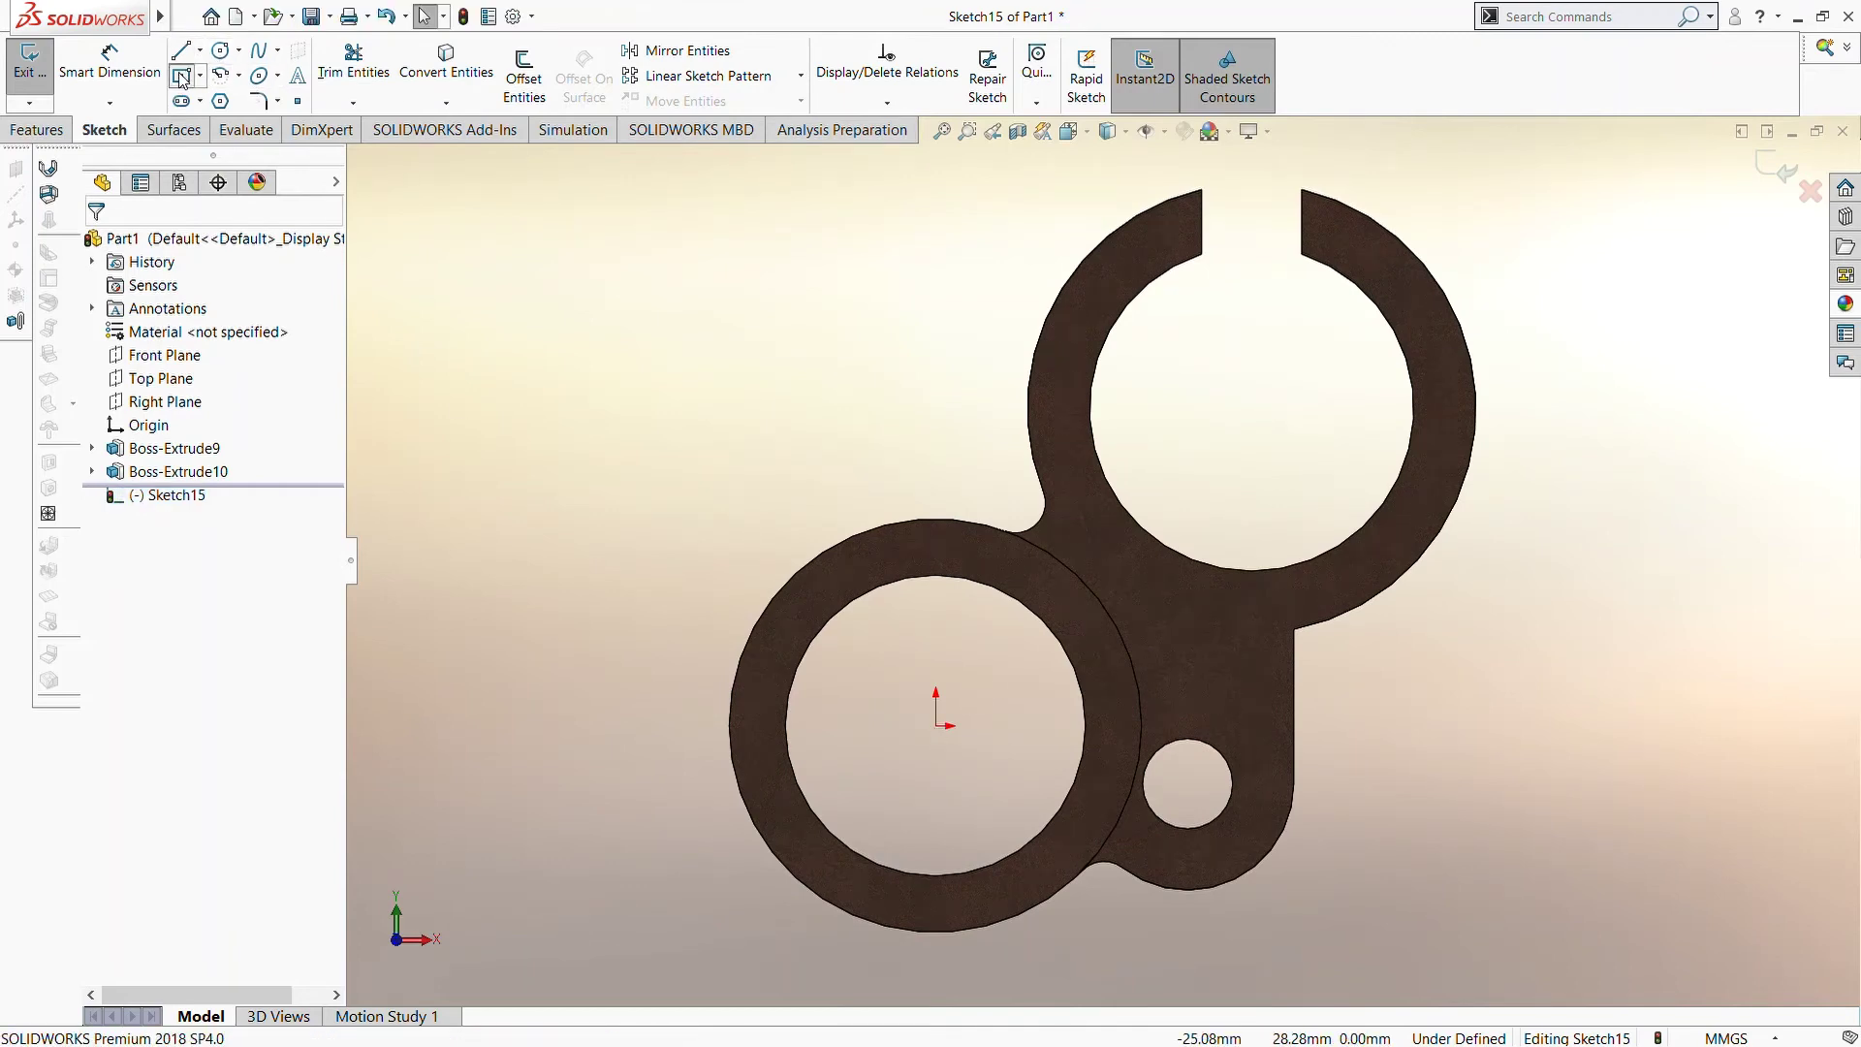
click(935, 725)
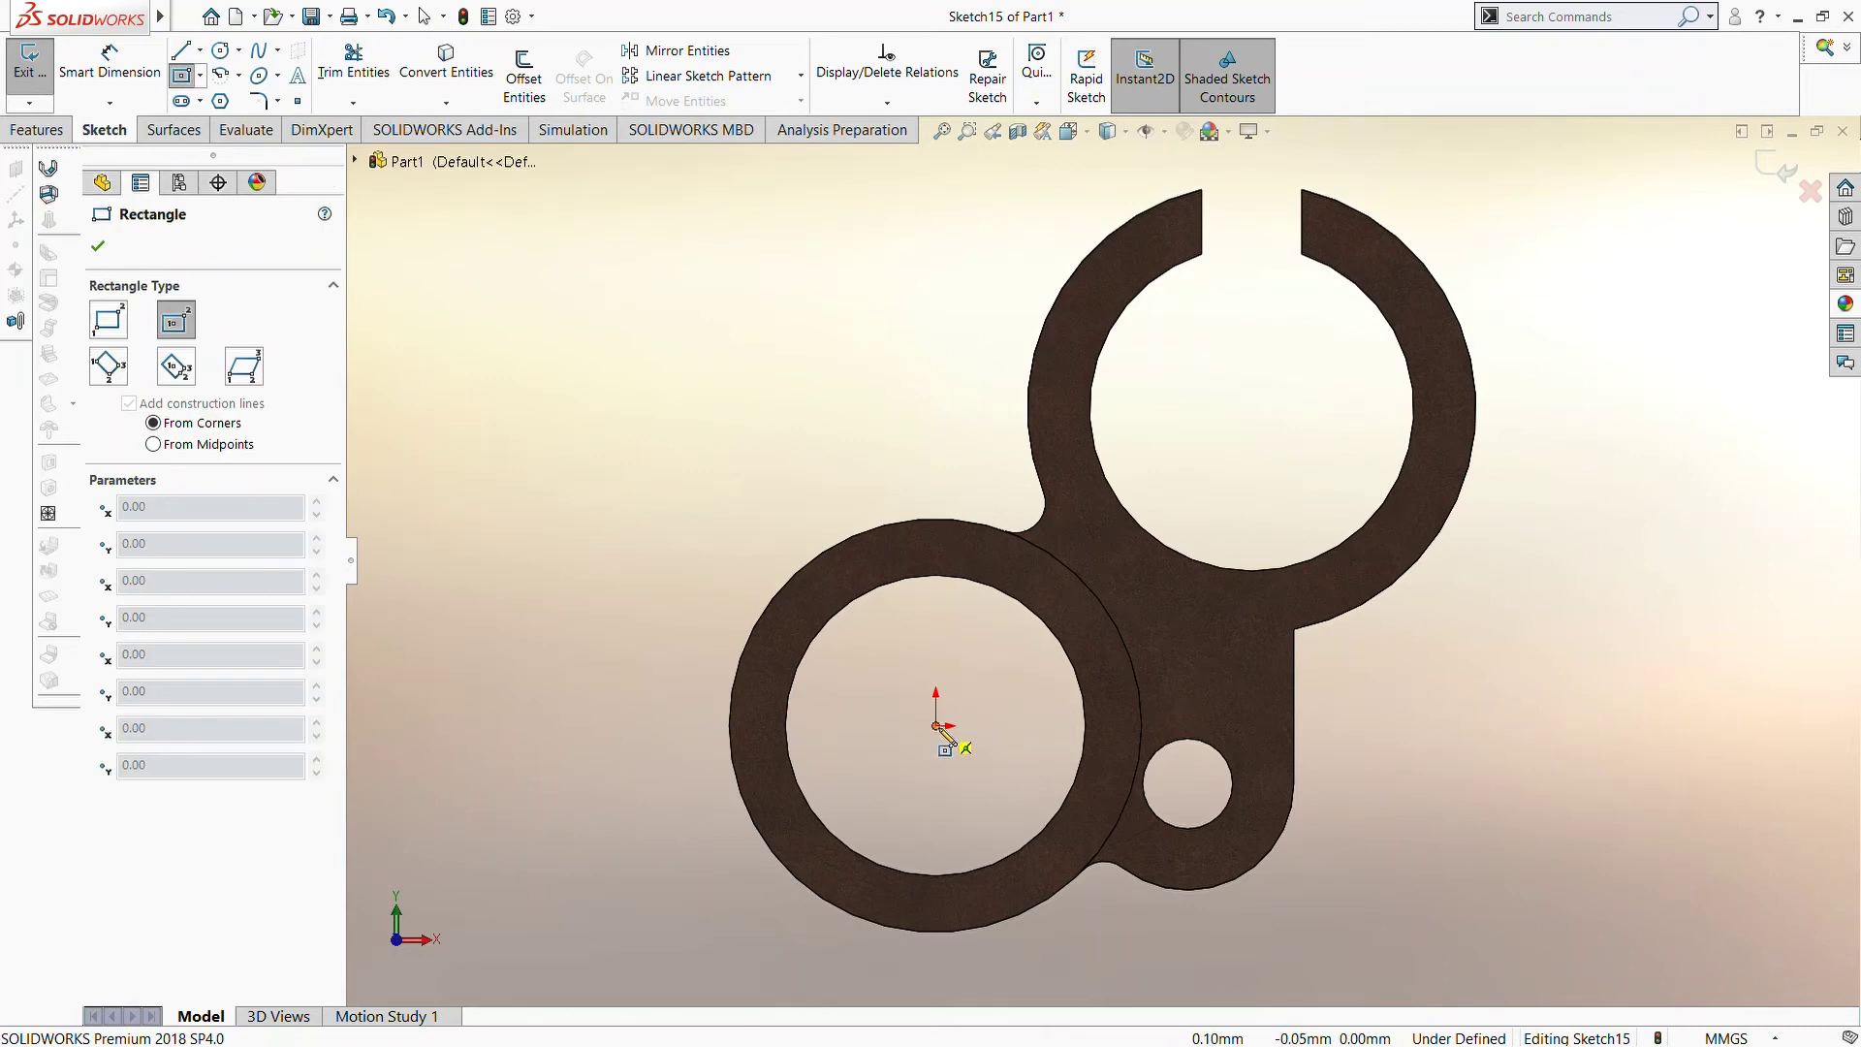
click(1174, 456)
scroll(1045, 621, up, 3)
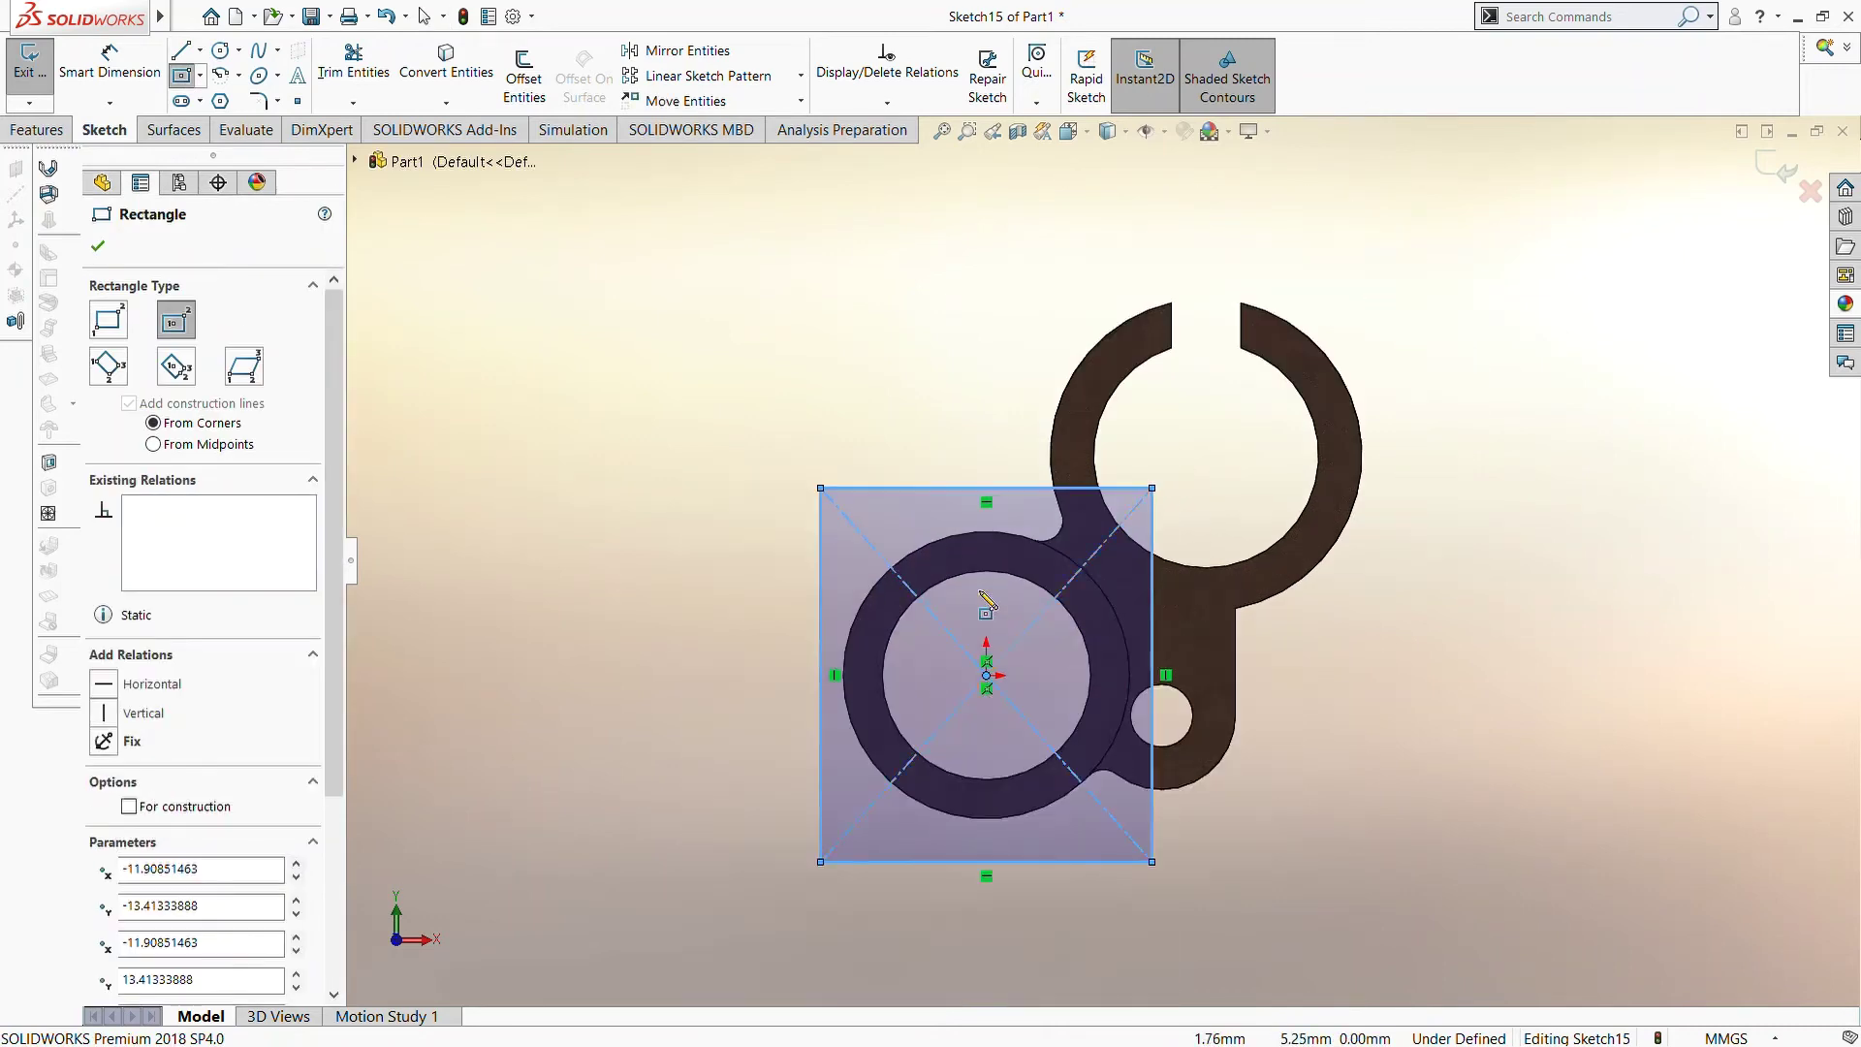
Sketch four small circles about 1 to 2 mm in radius on the rectangle's diagonals, one near each corner
right_drag(984, 596, 981, 456)
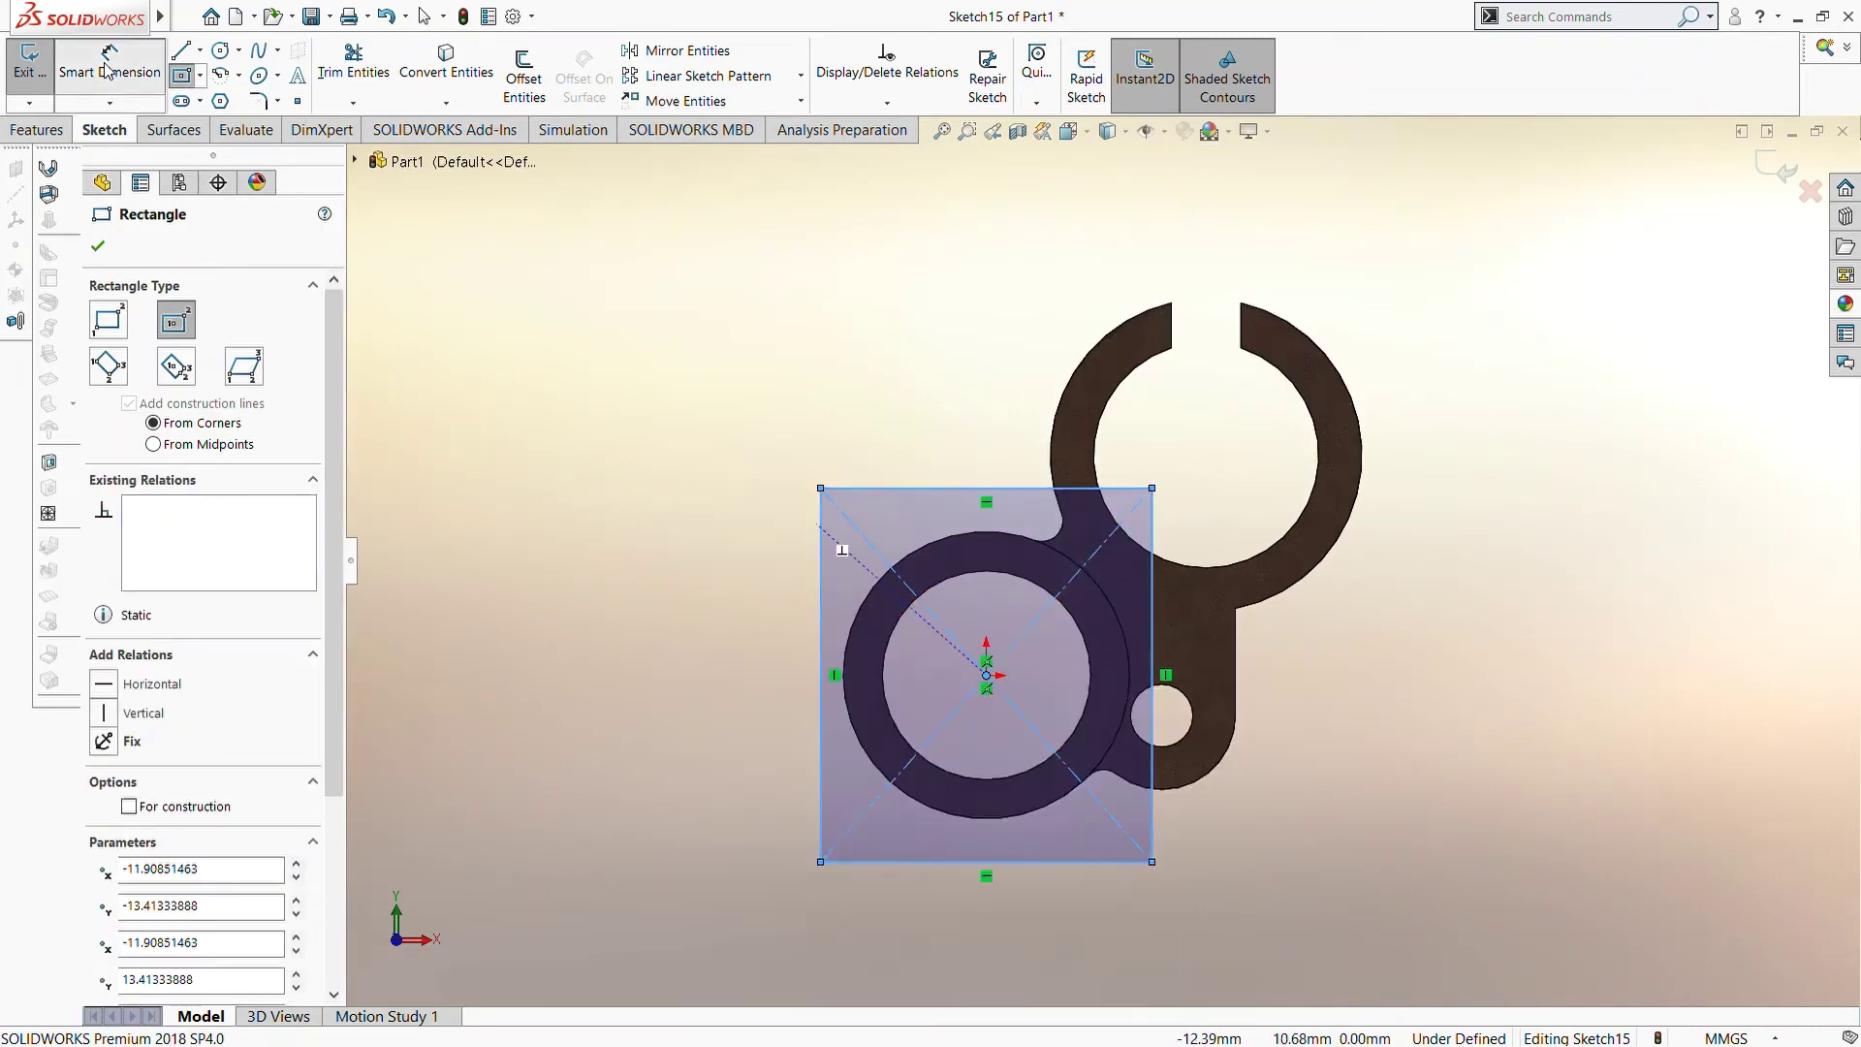
click(221, 58)
click(858, 531)
click(887, 530)
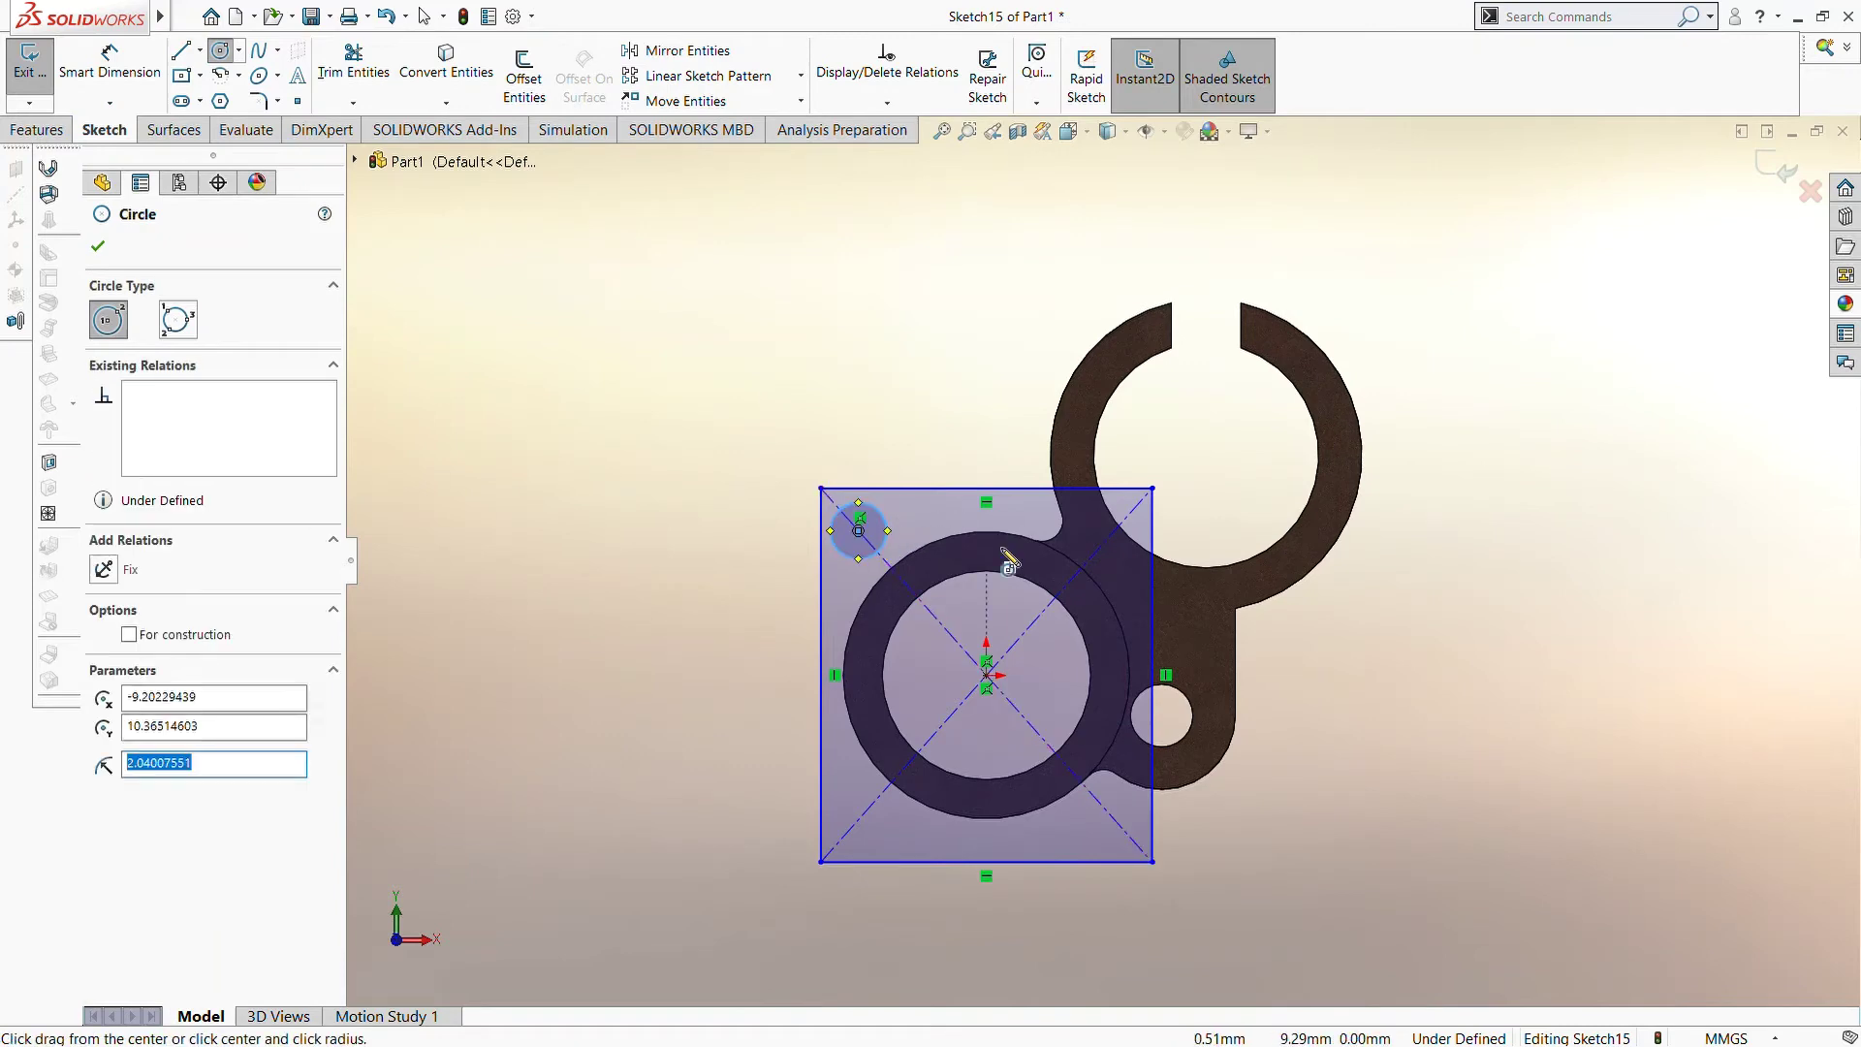
click(1115, 530)
click(1128, 533)
click(858, 819)
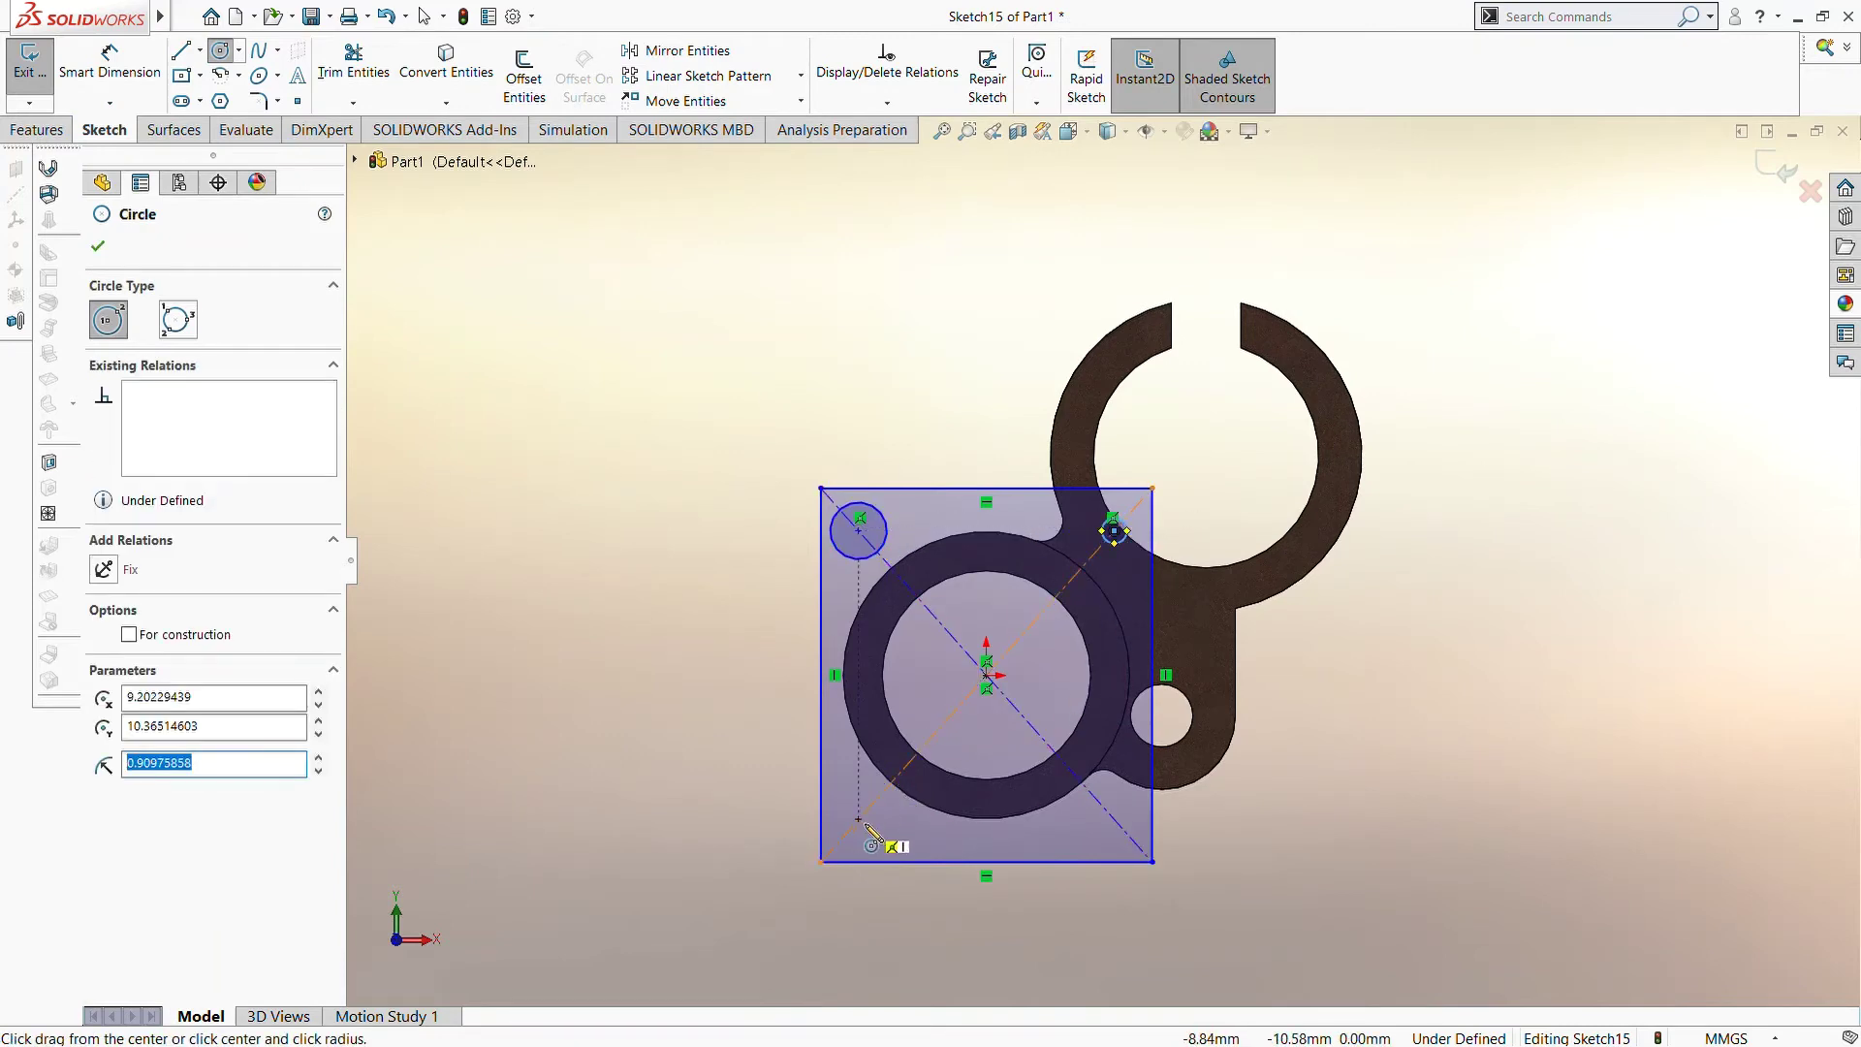
click(892, 819)
click(1115, 819)
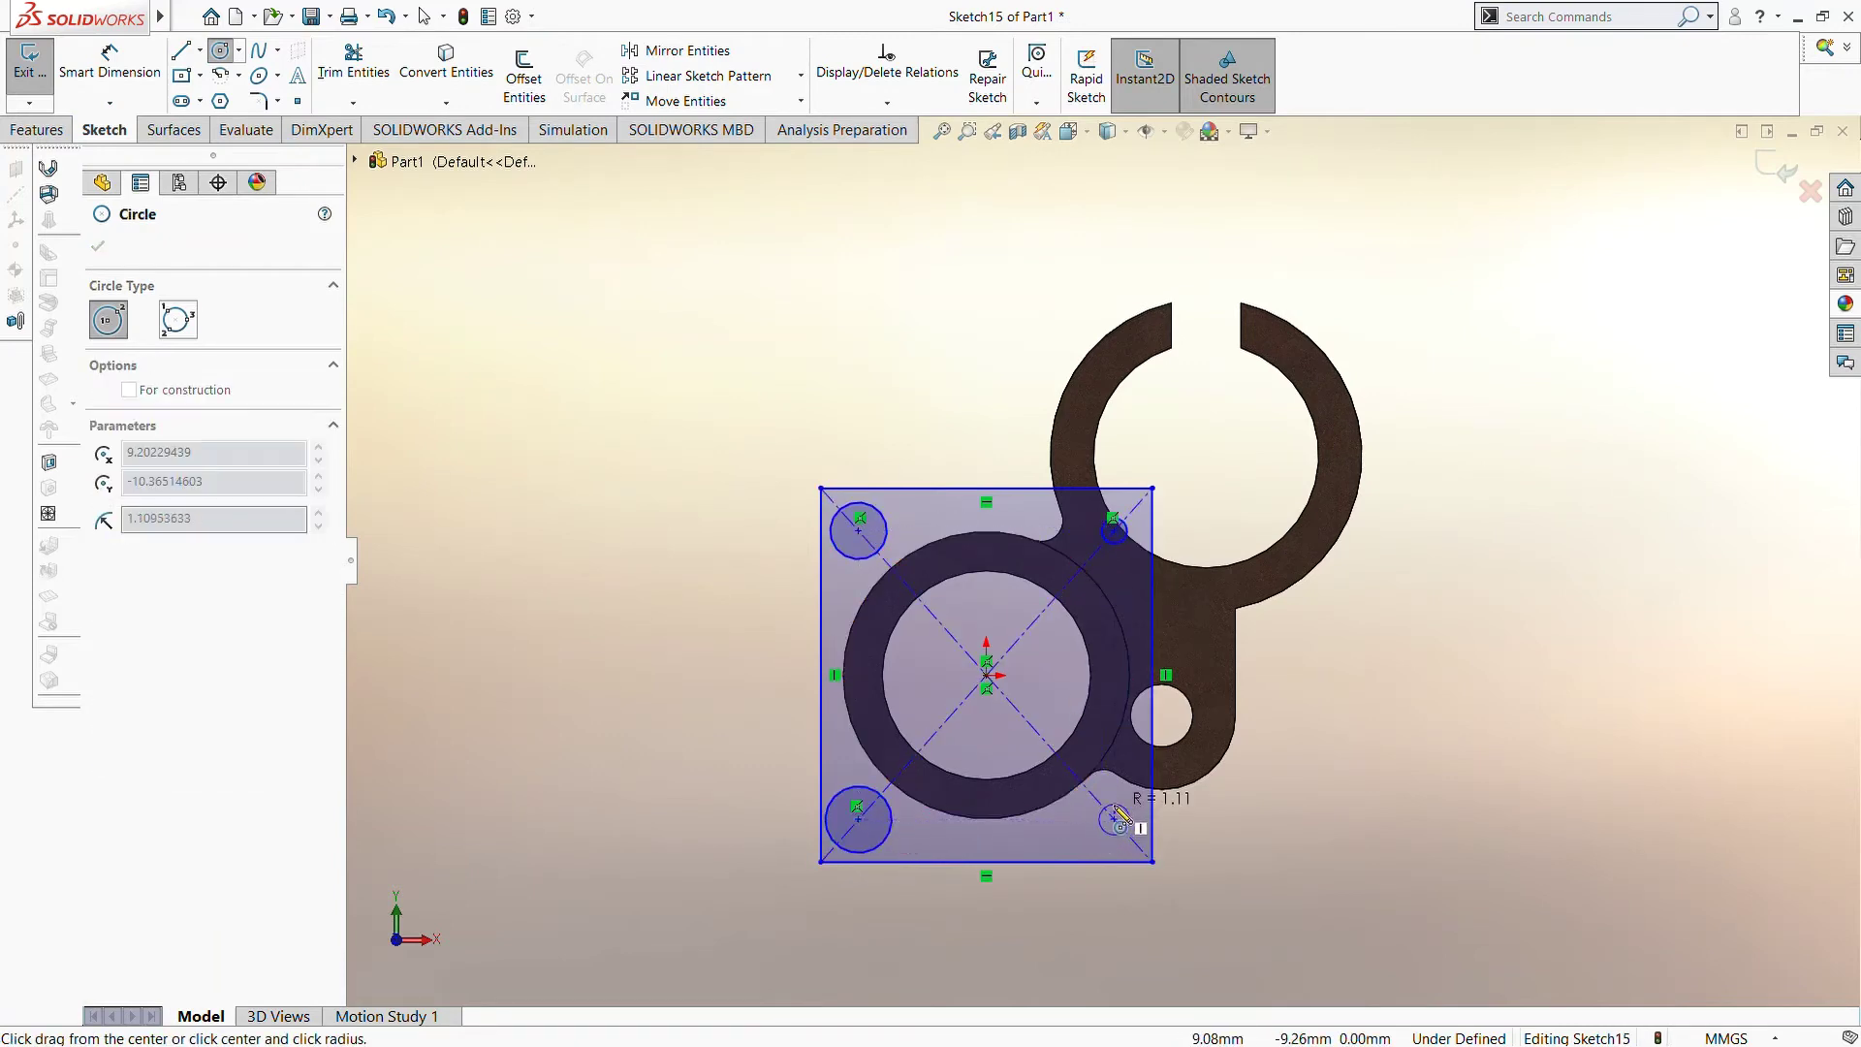
click(1130, 819)
Sketch a circle centred on the origin and set its diameter to 18 mm
click(987, 675)
click(880, 620)
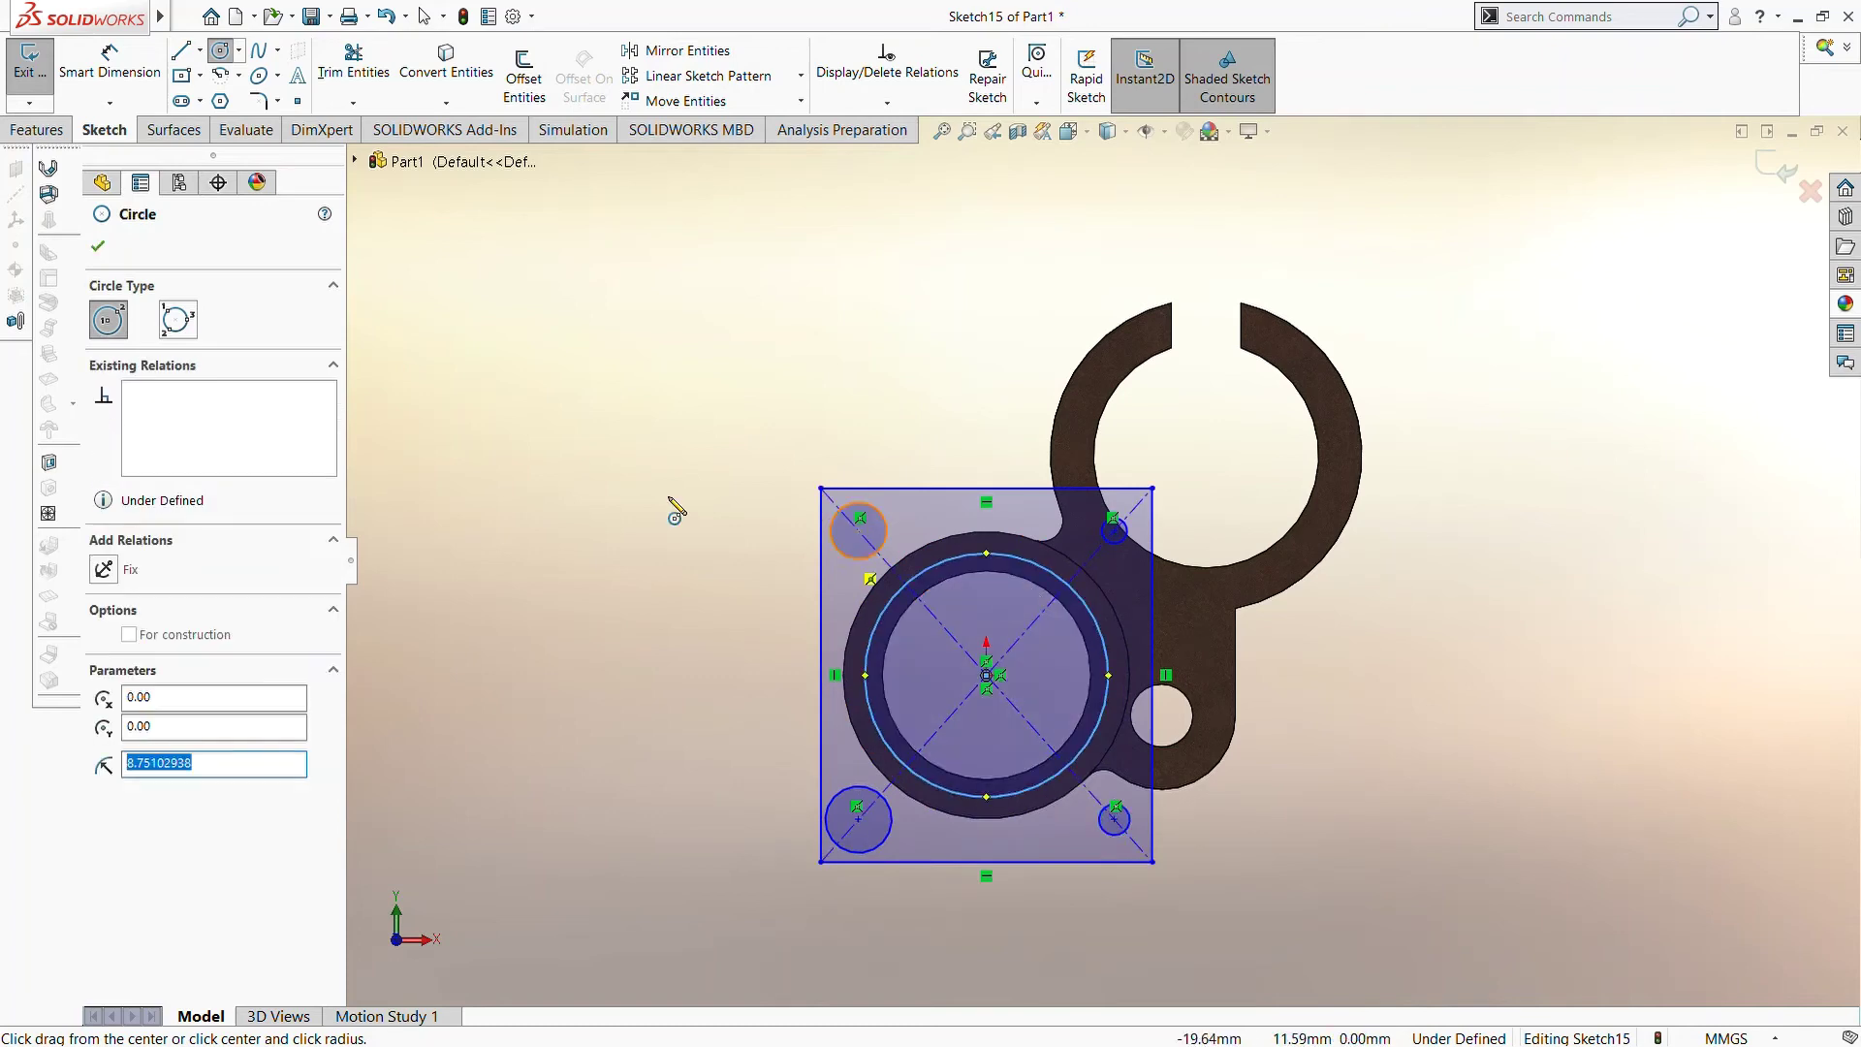
click(110, 63)
click(957, 567)
click(955, 326)
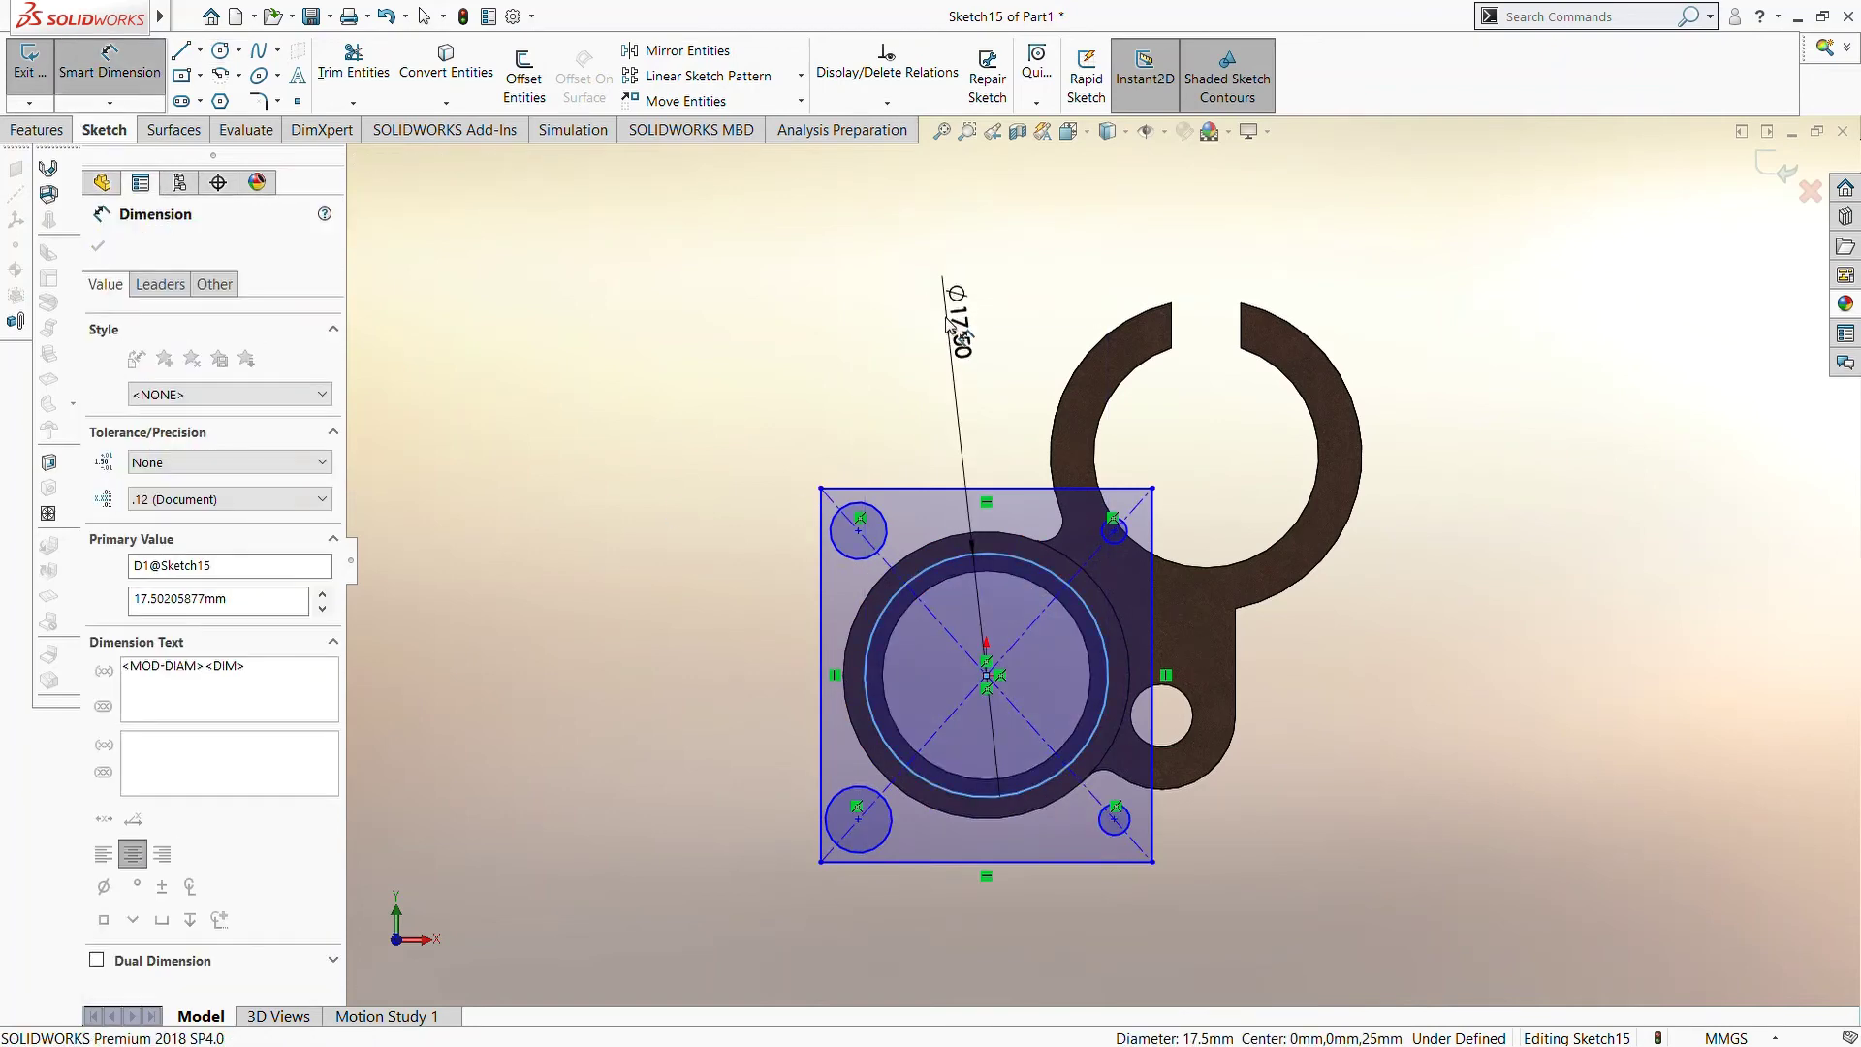
text(18.00mm)
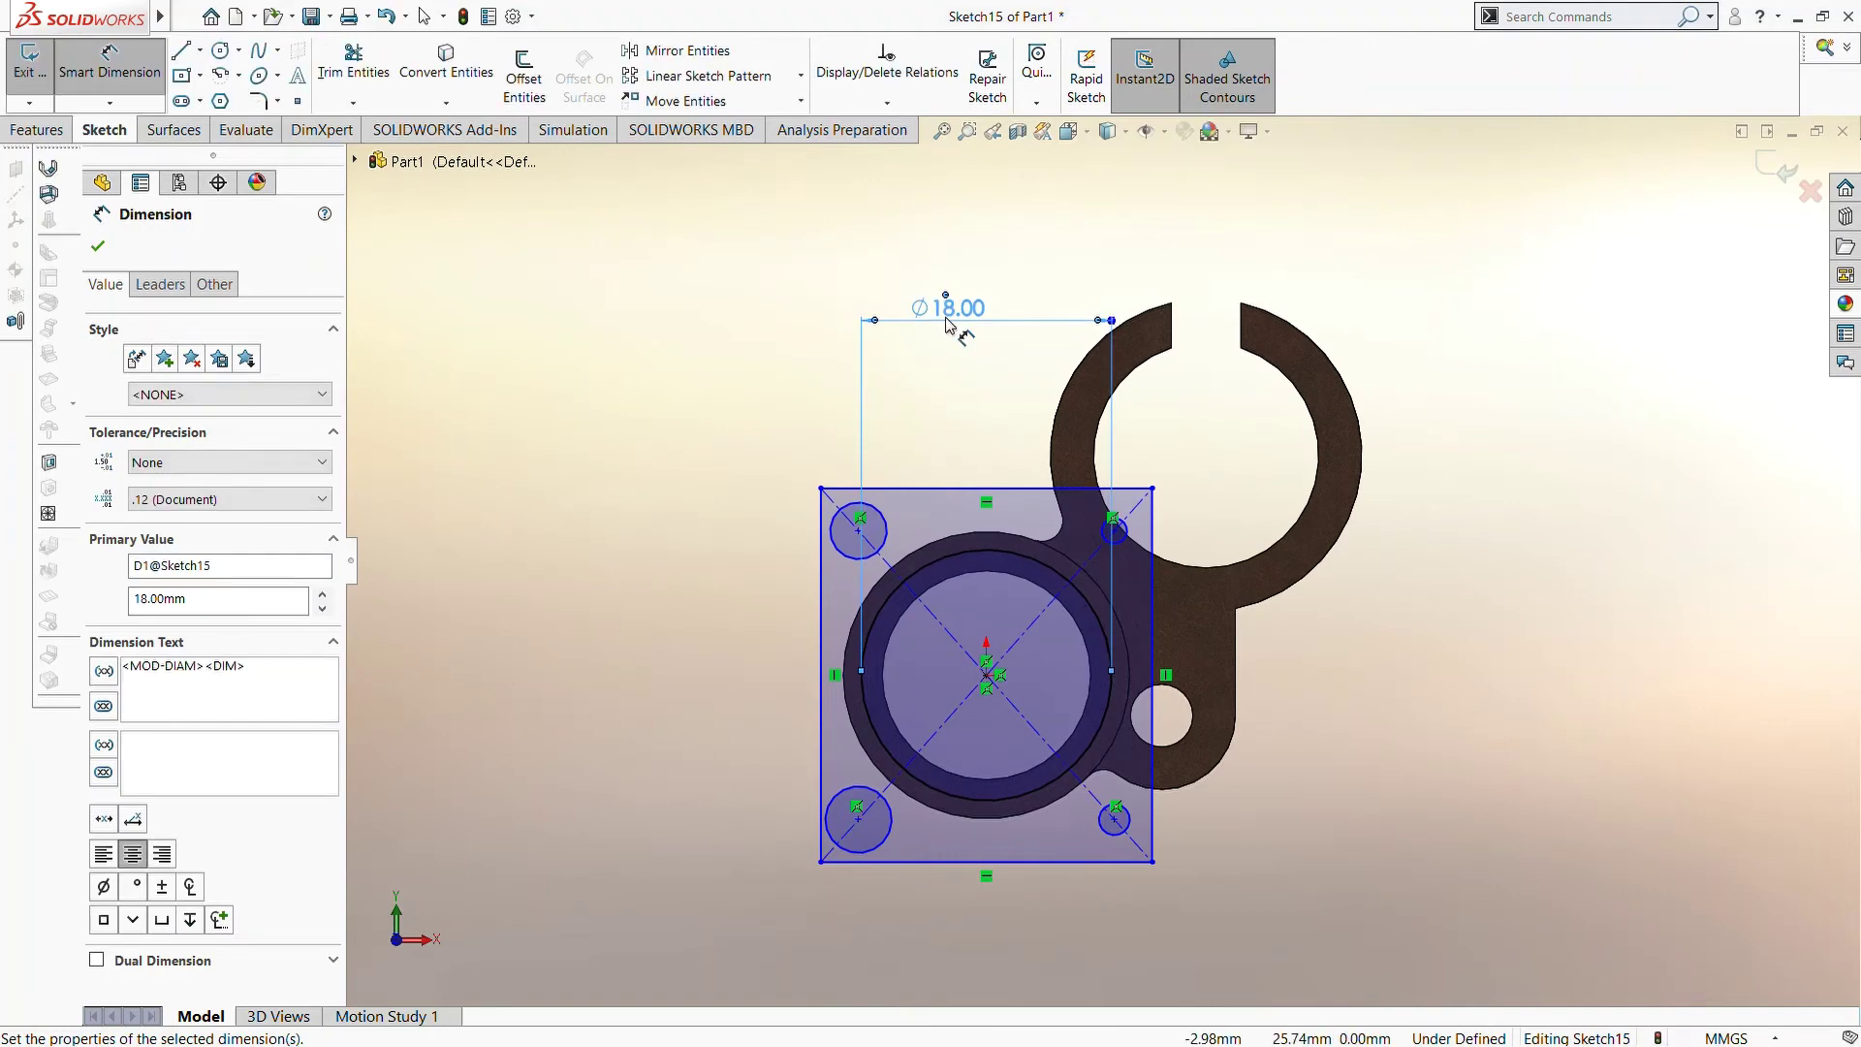
key(Return)
Dimension the rectangle's width and height to 25 mm each
scroll(941, 368, down, 1)
click(955, 514)
click(956, 427)
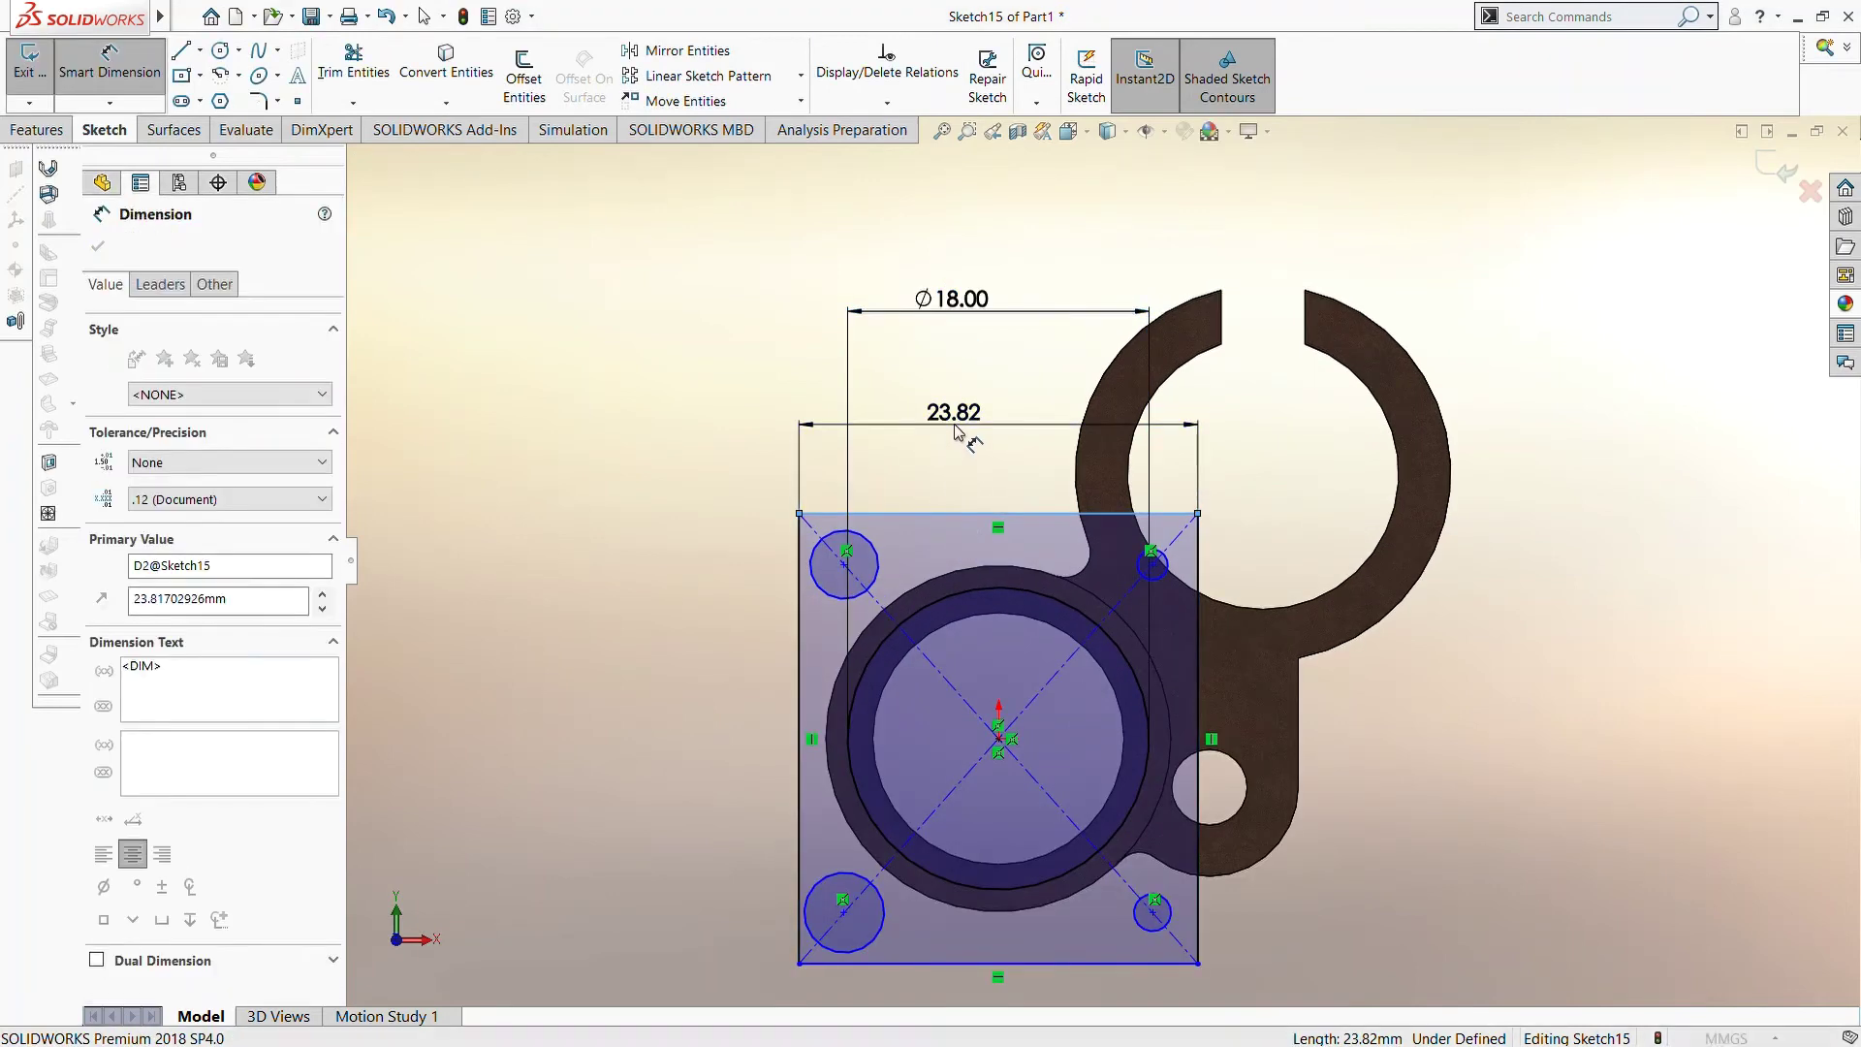
text(25)
key(Return)
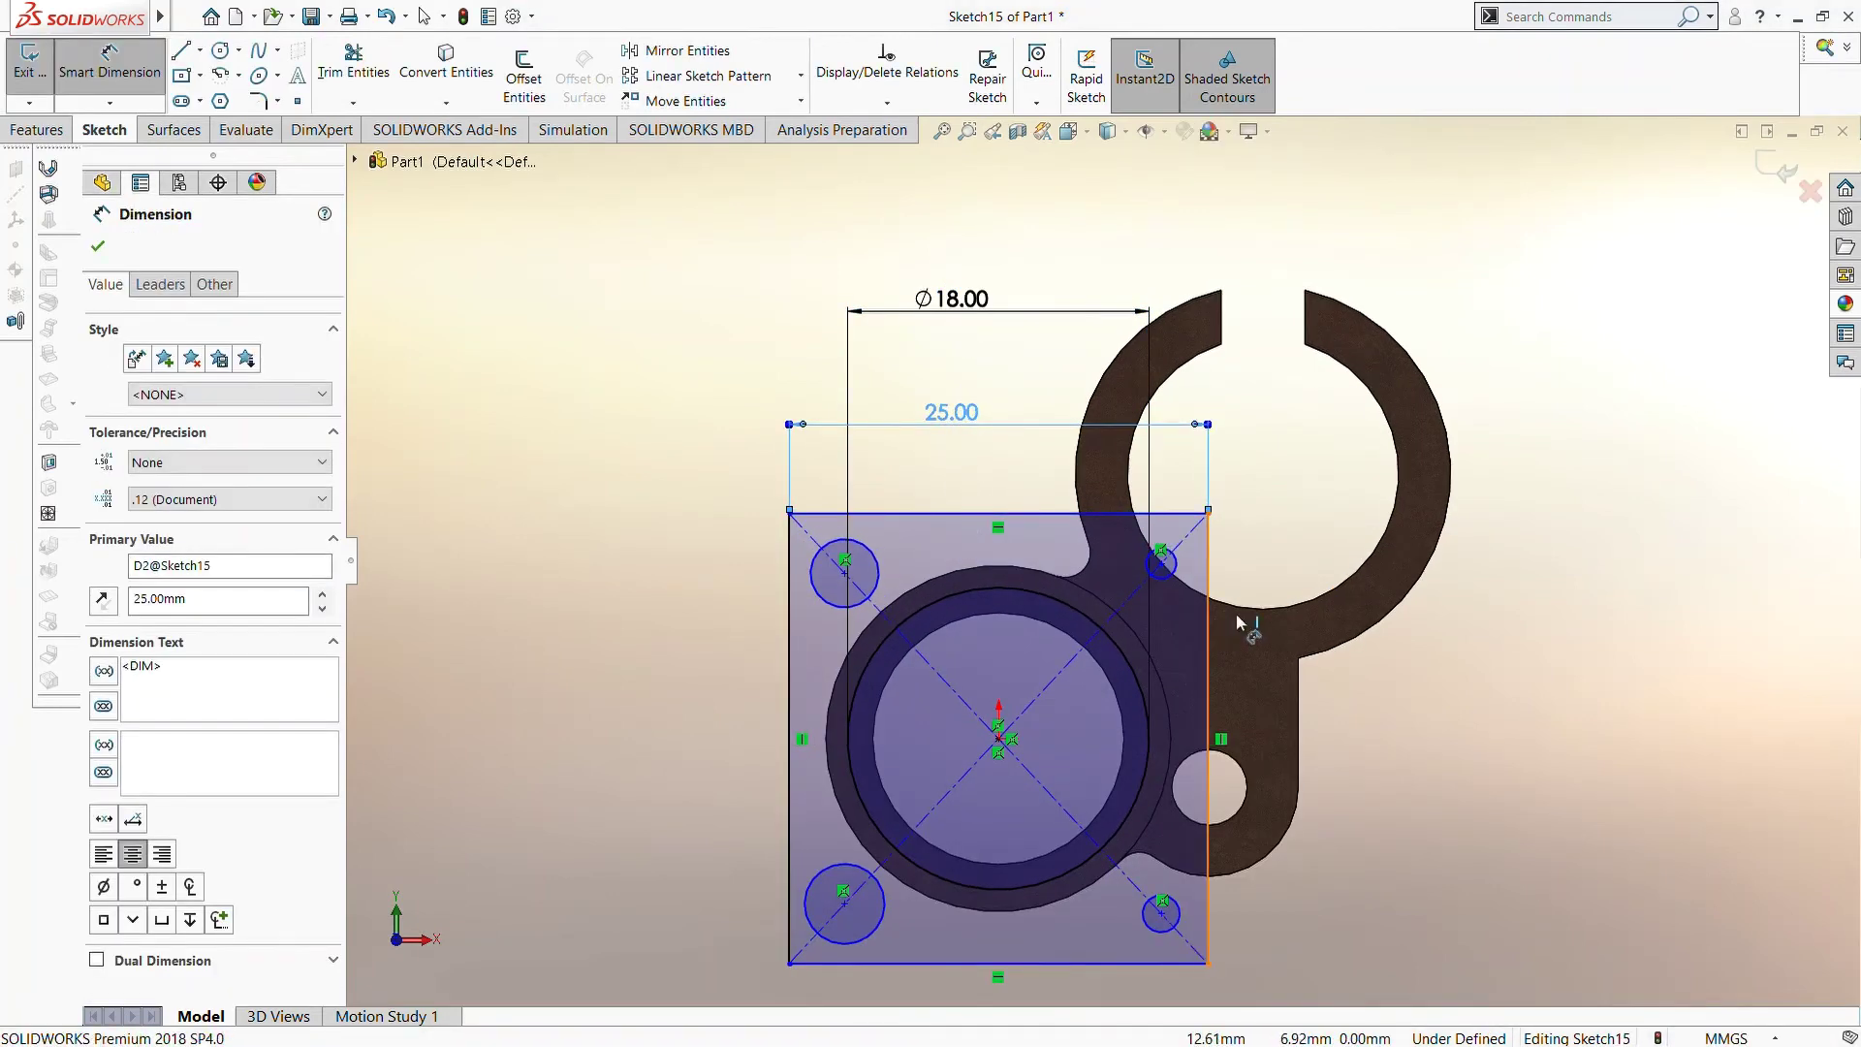
click(1209, 621)
click(1266, 613)
text(25)
key(Return)
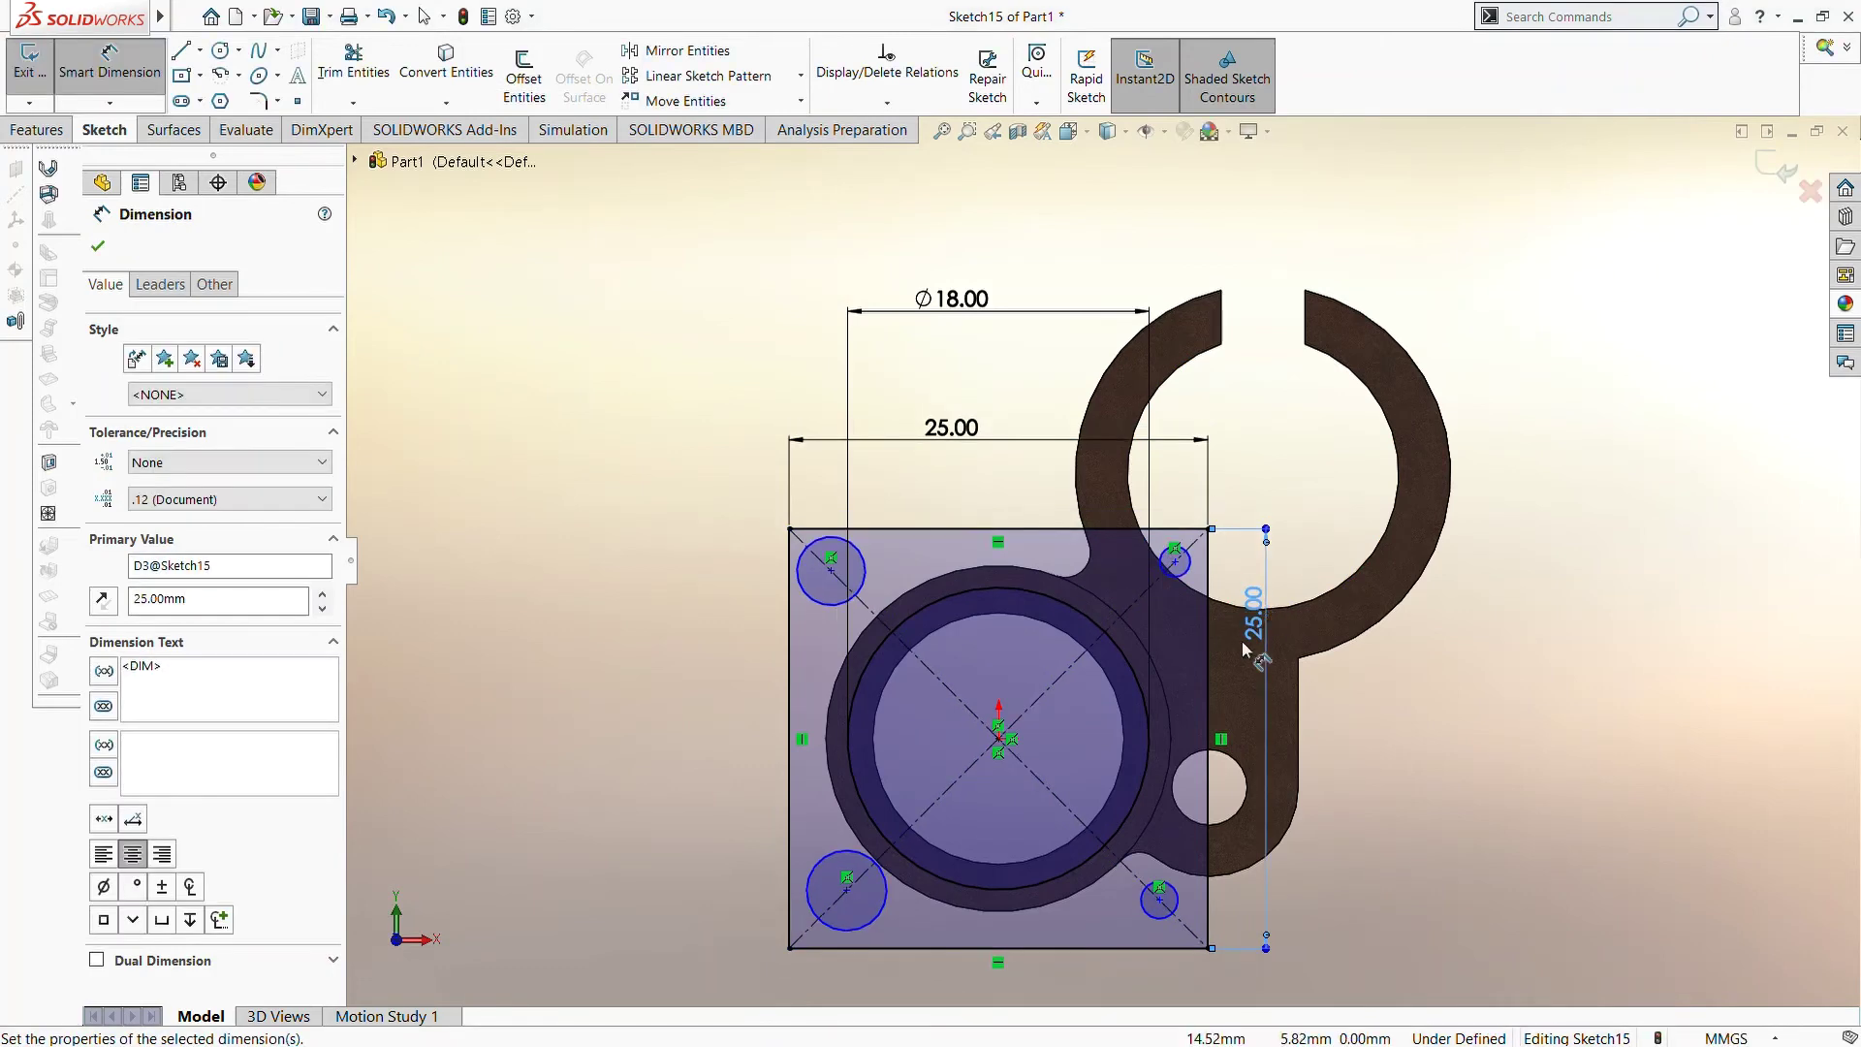
Set the diameter of the small circle near the rectangle's upper-left corner to 5 mm
scroll(1133, 614, down, 1)
click(801, 572)
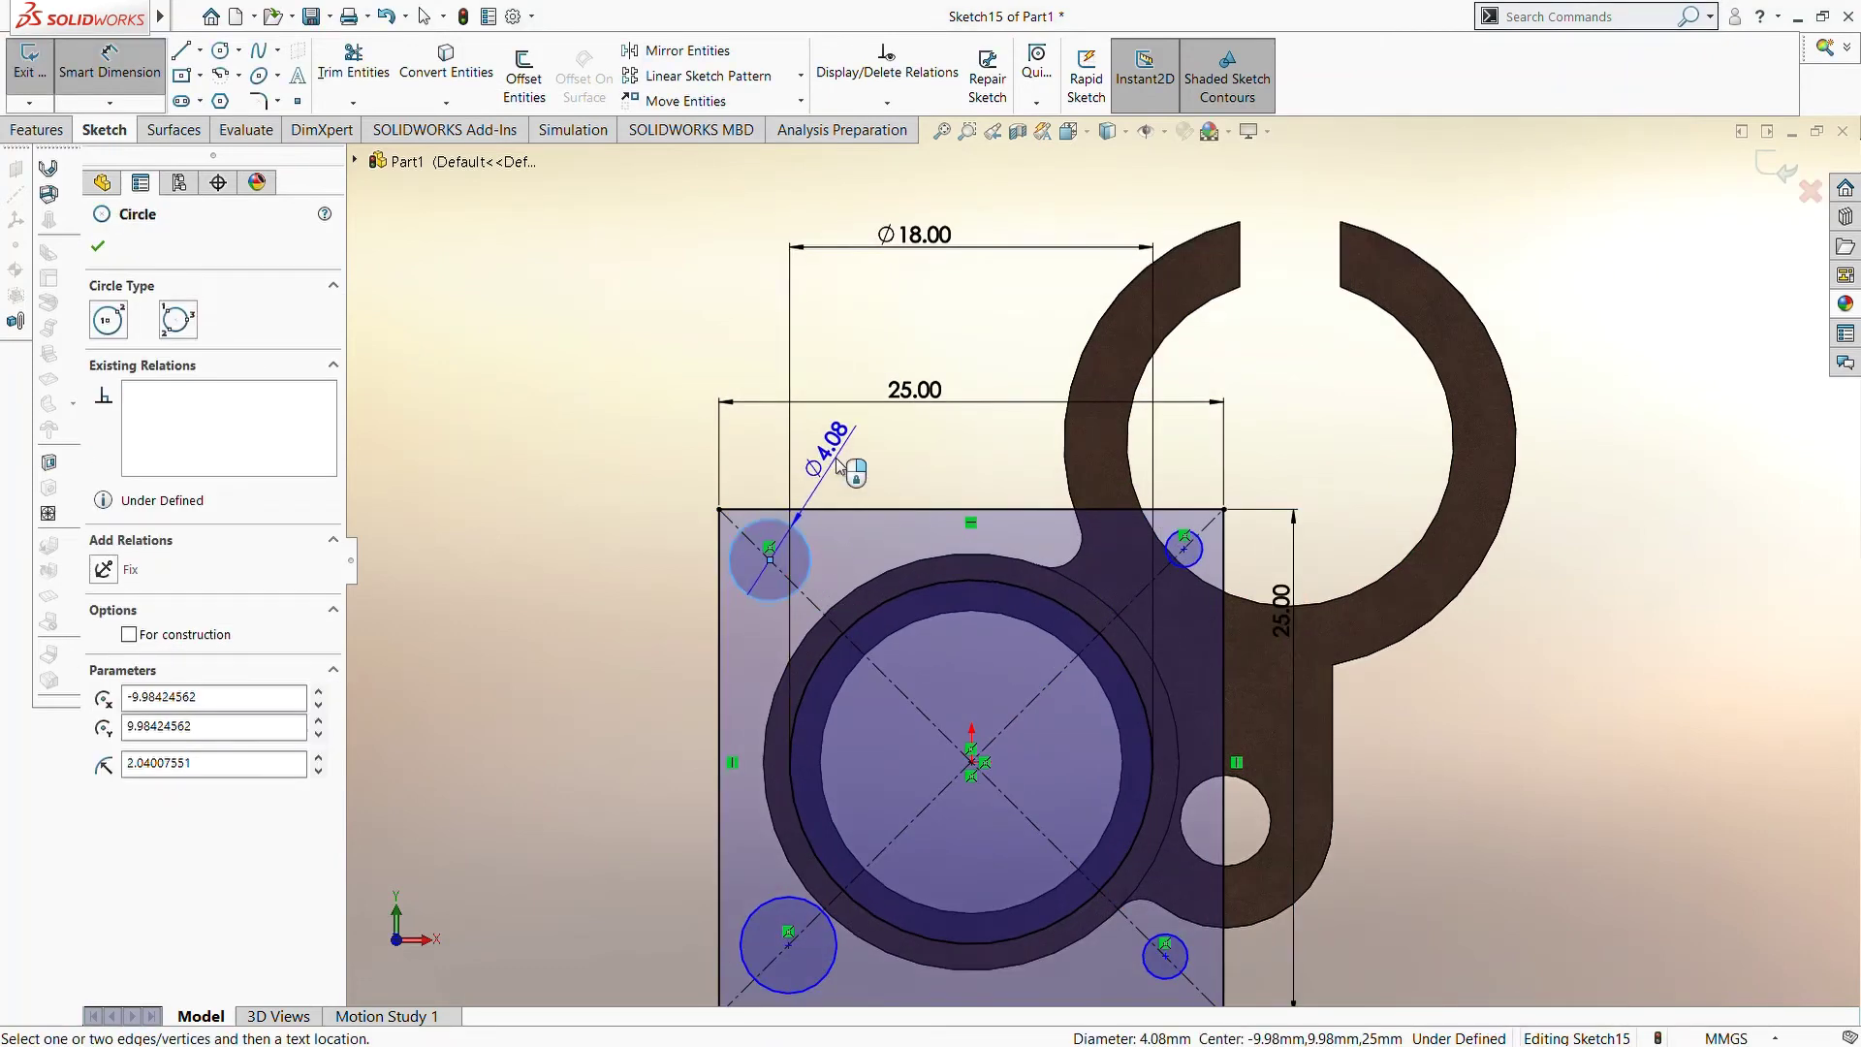
click(841, 462)
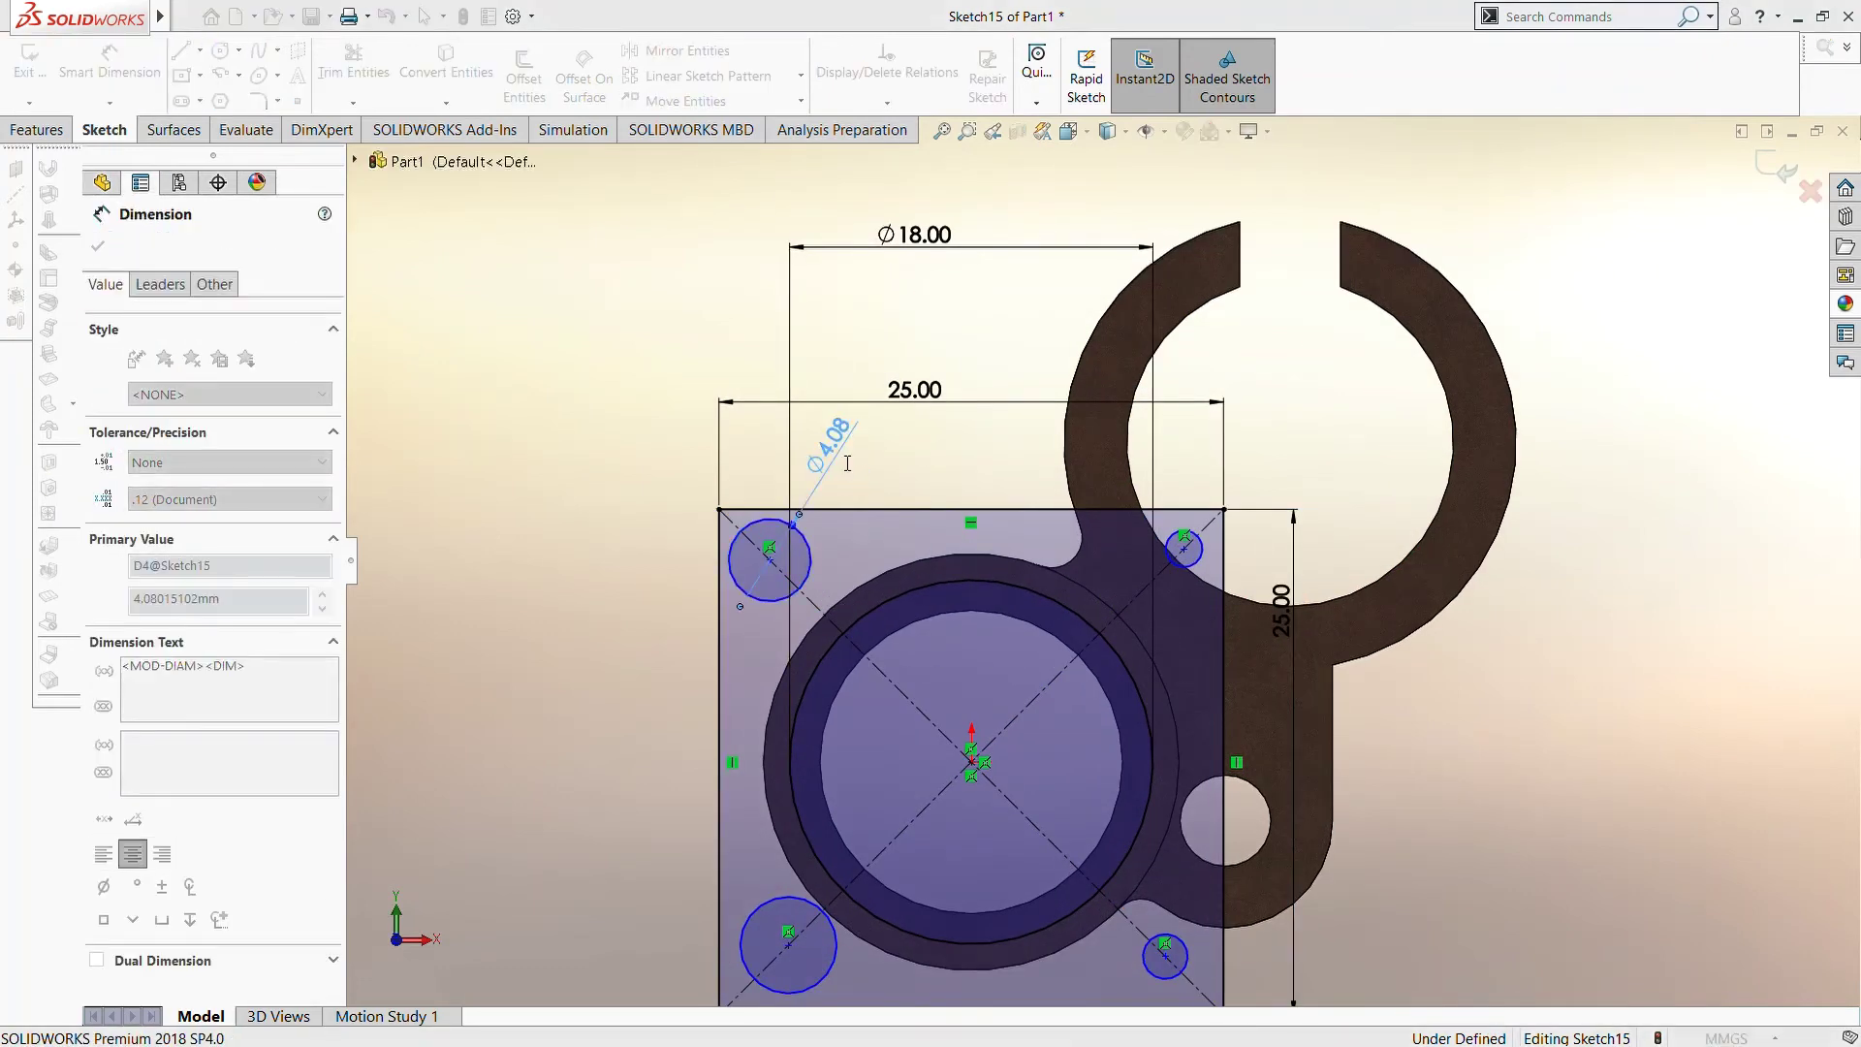
text(5)
key(Return)
key(f)
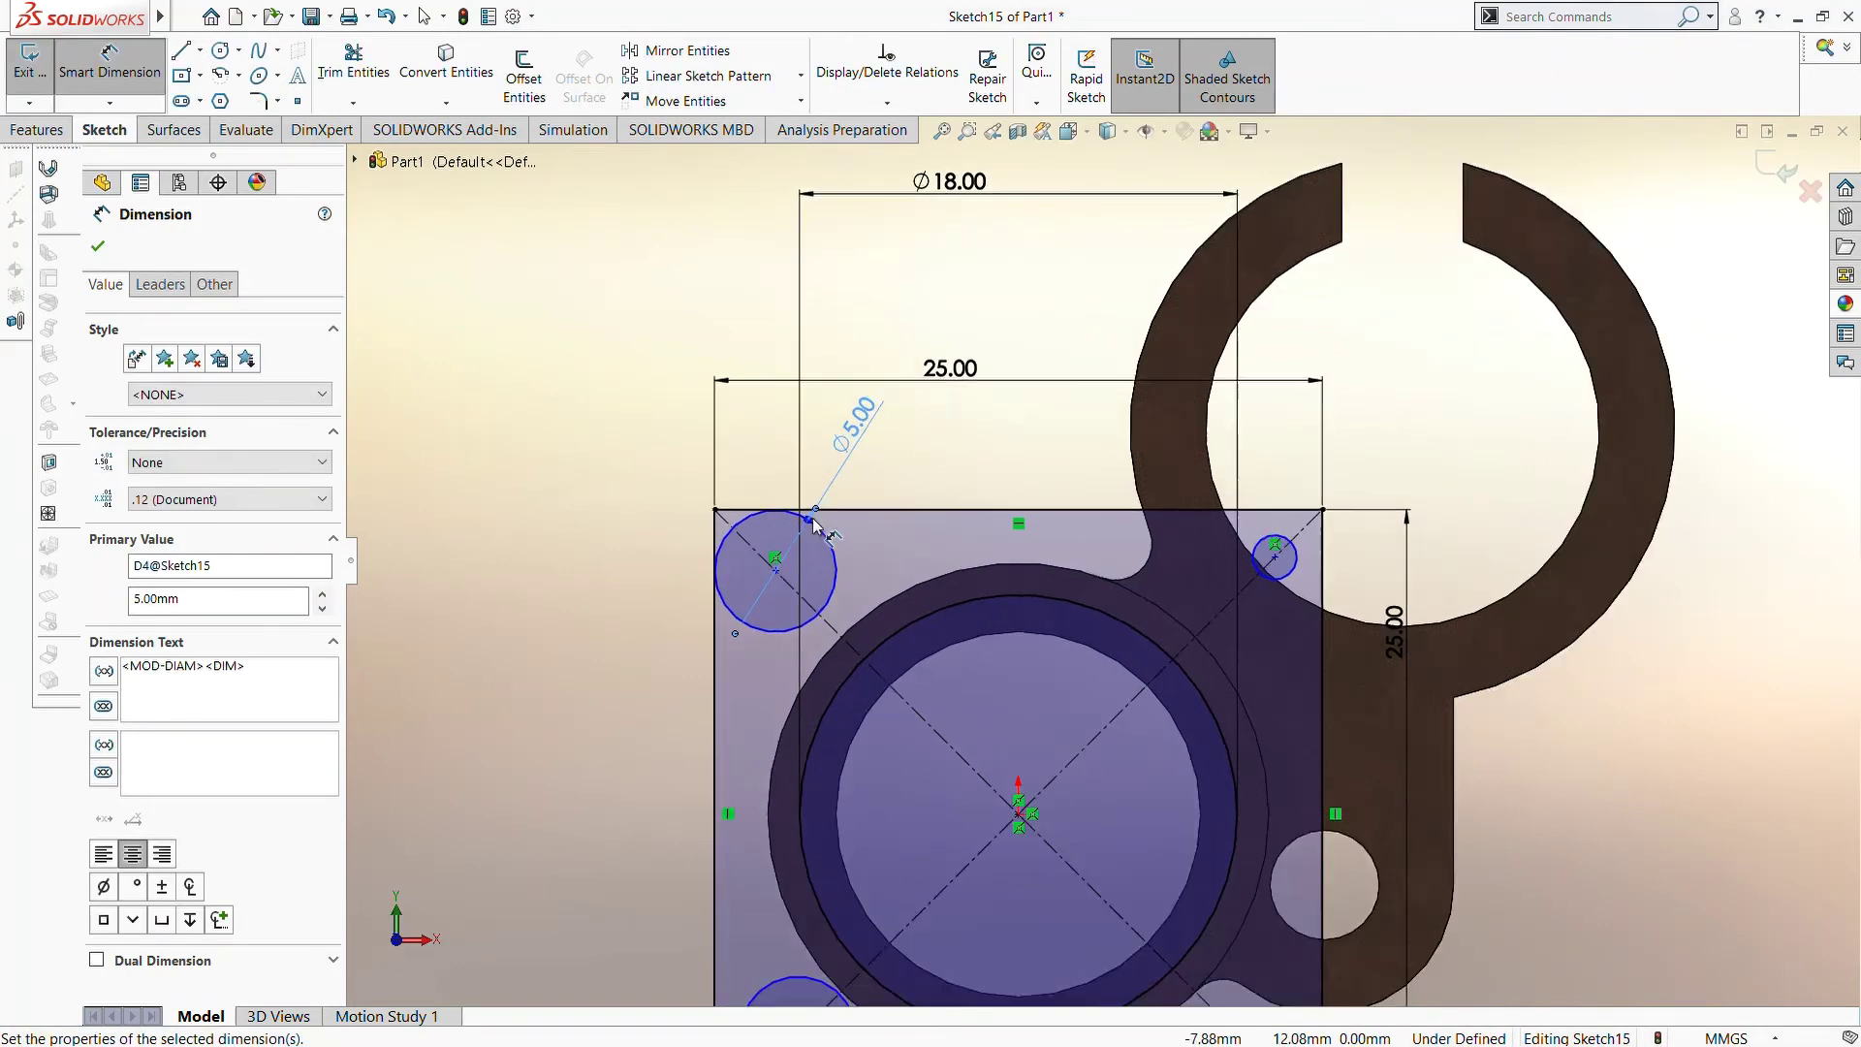
click(845, 667)
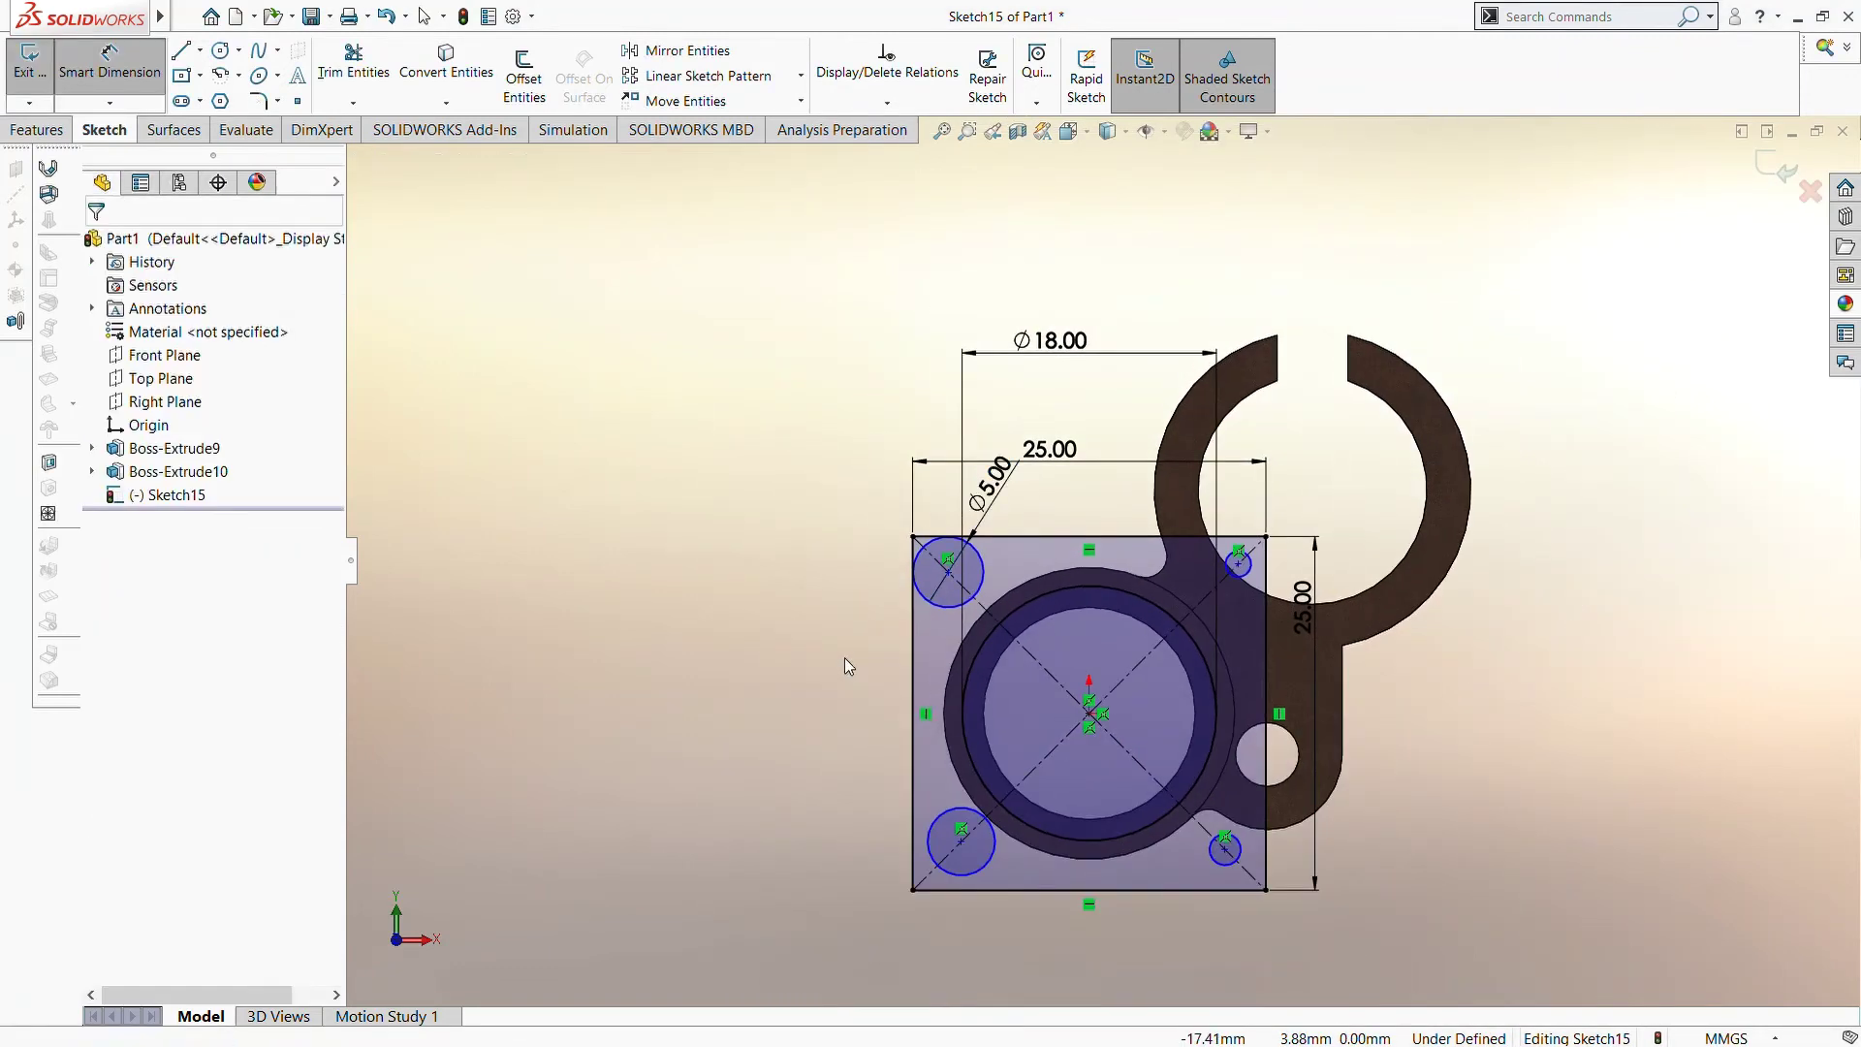
Set the vertical distance between the upper-left circle's centre and the origin to 9.5 mm
click(948, 573)
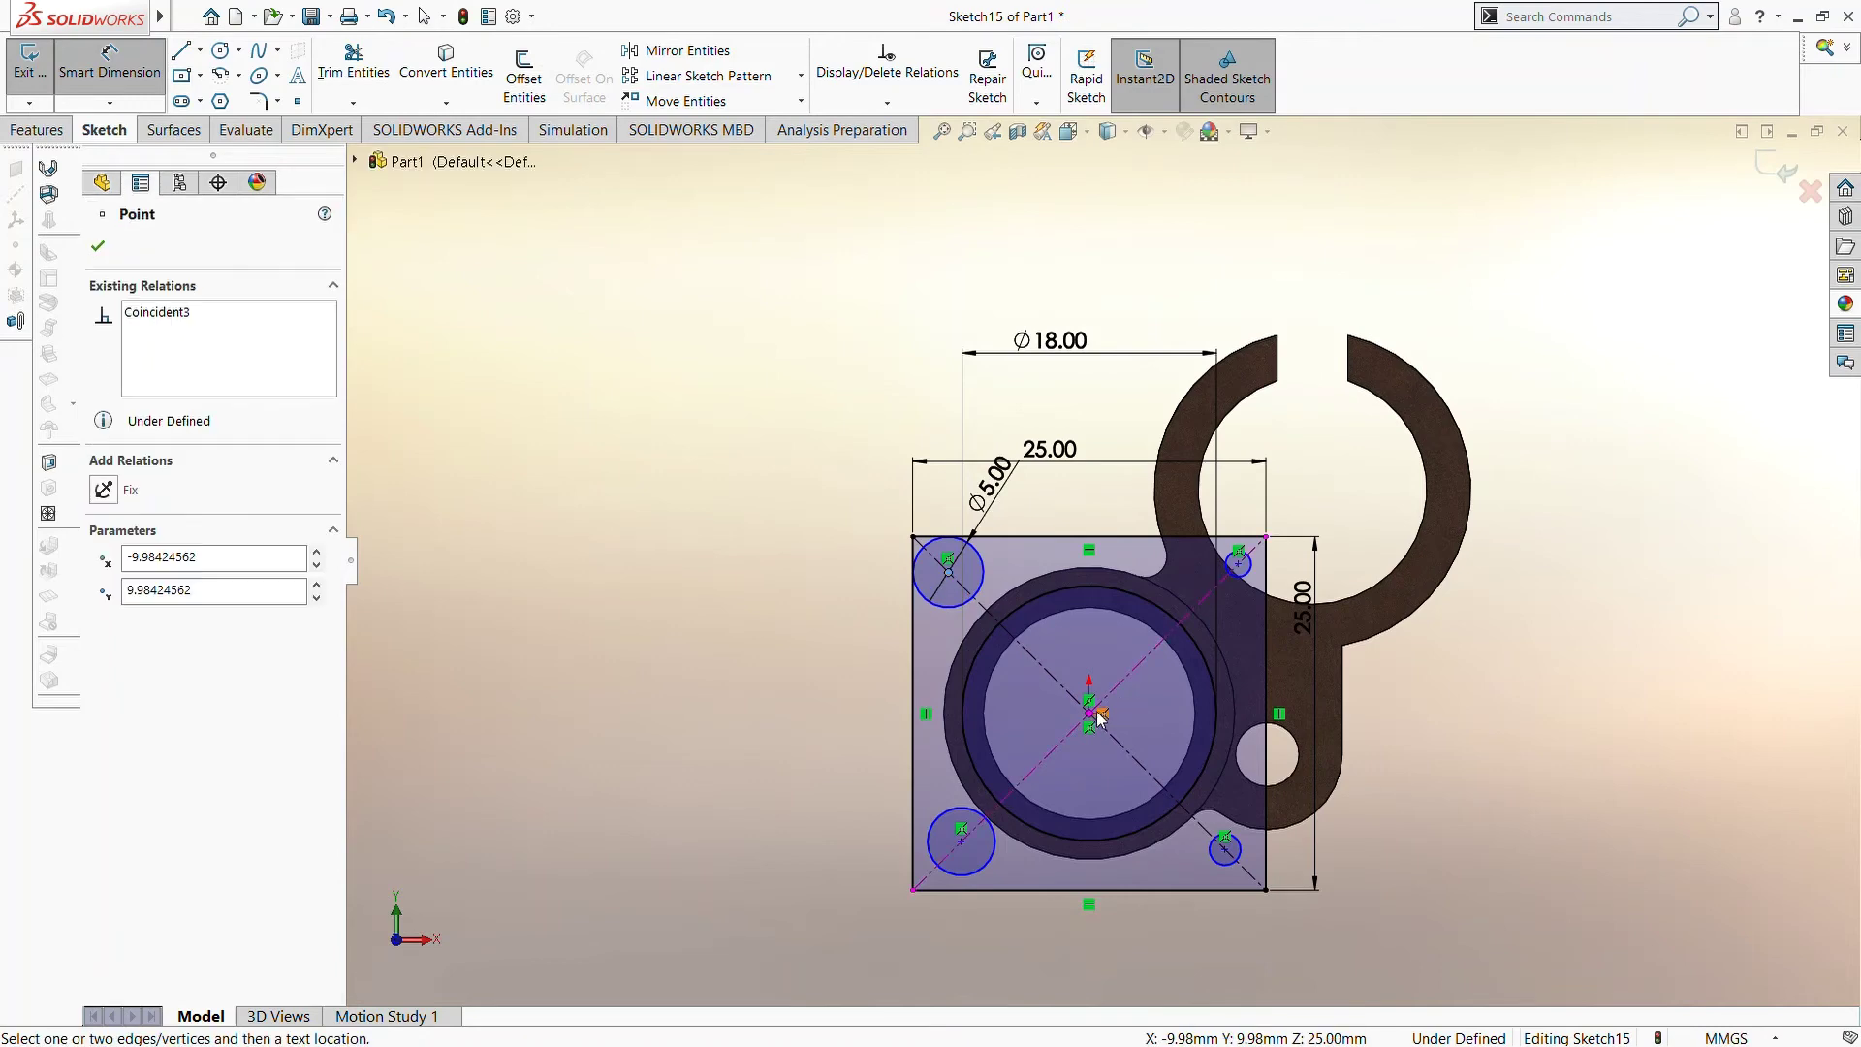
click(1086, 714)
click(824, 674)
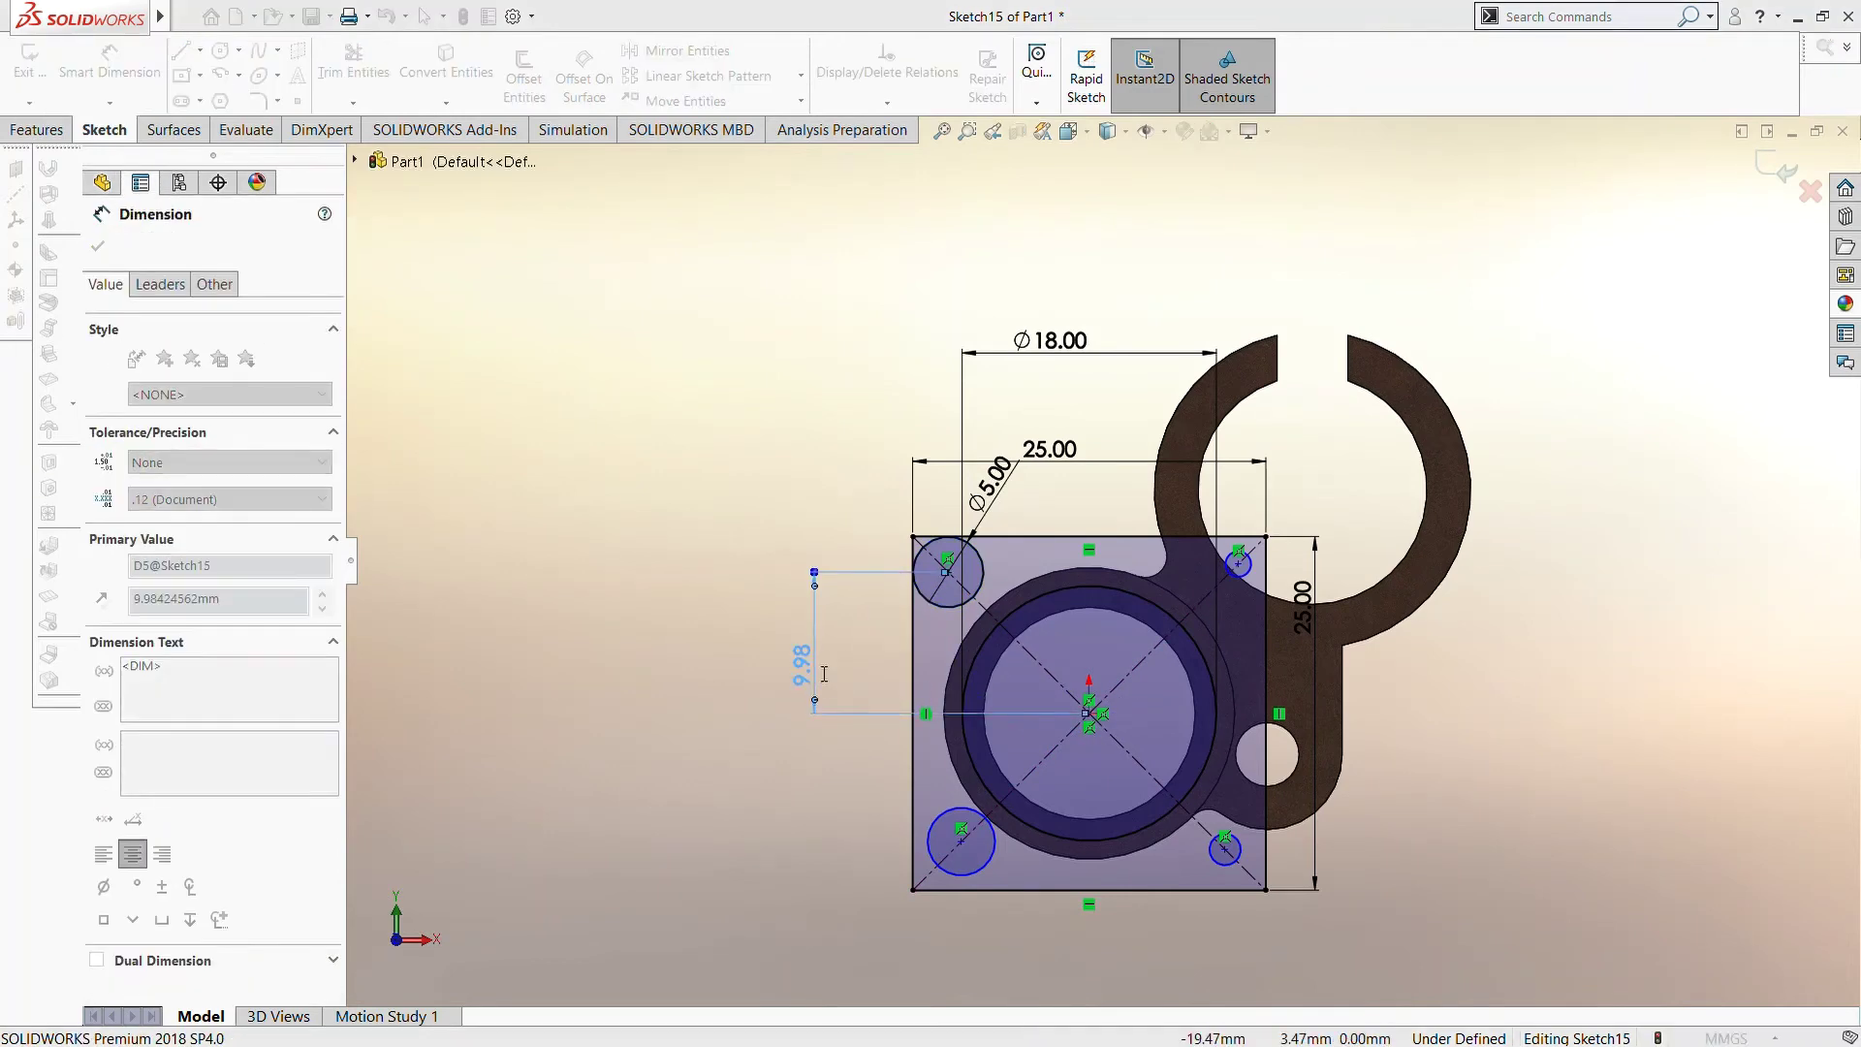
text(9.5)
key(Return)
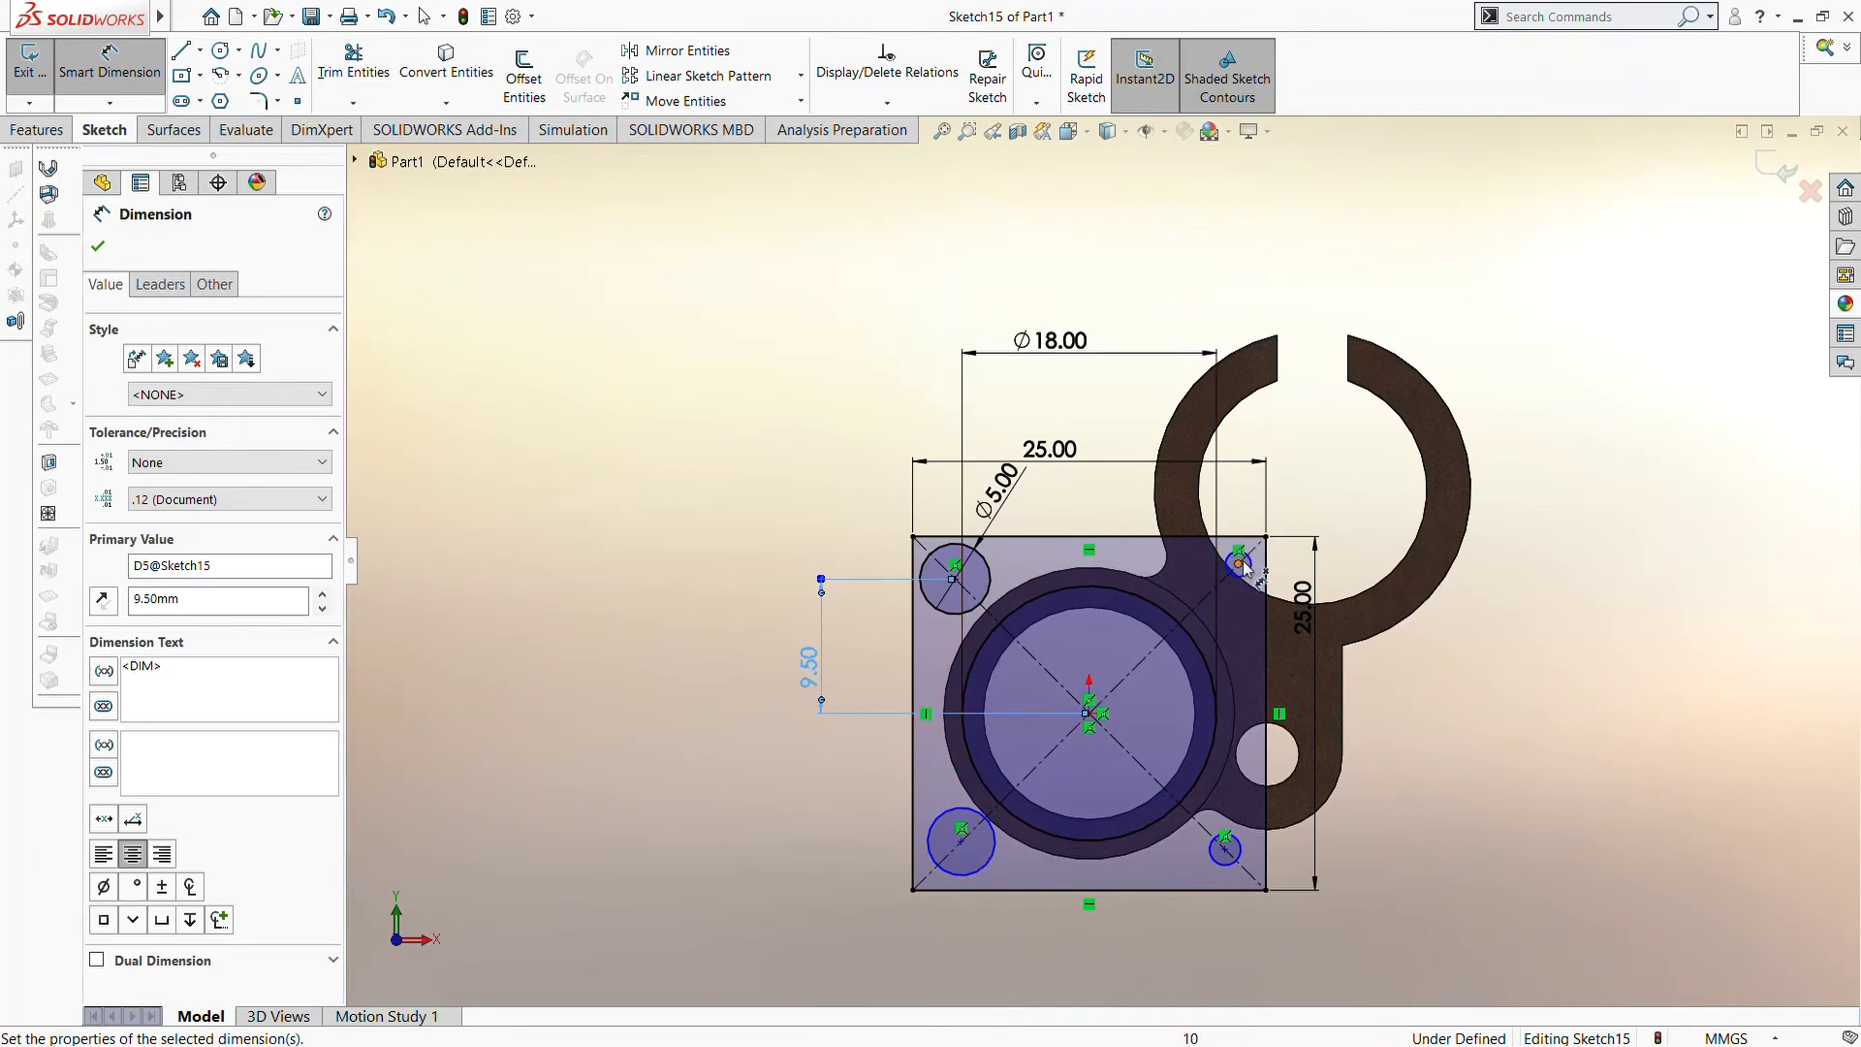
Set the vertical distance between the upper-right circle's centre and the origin to 9.5 mm
click(1115, 716)
click(1240, 564)
click(1388, 673)
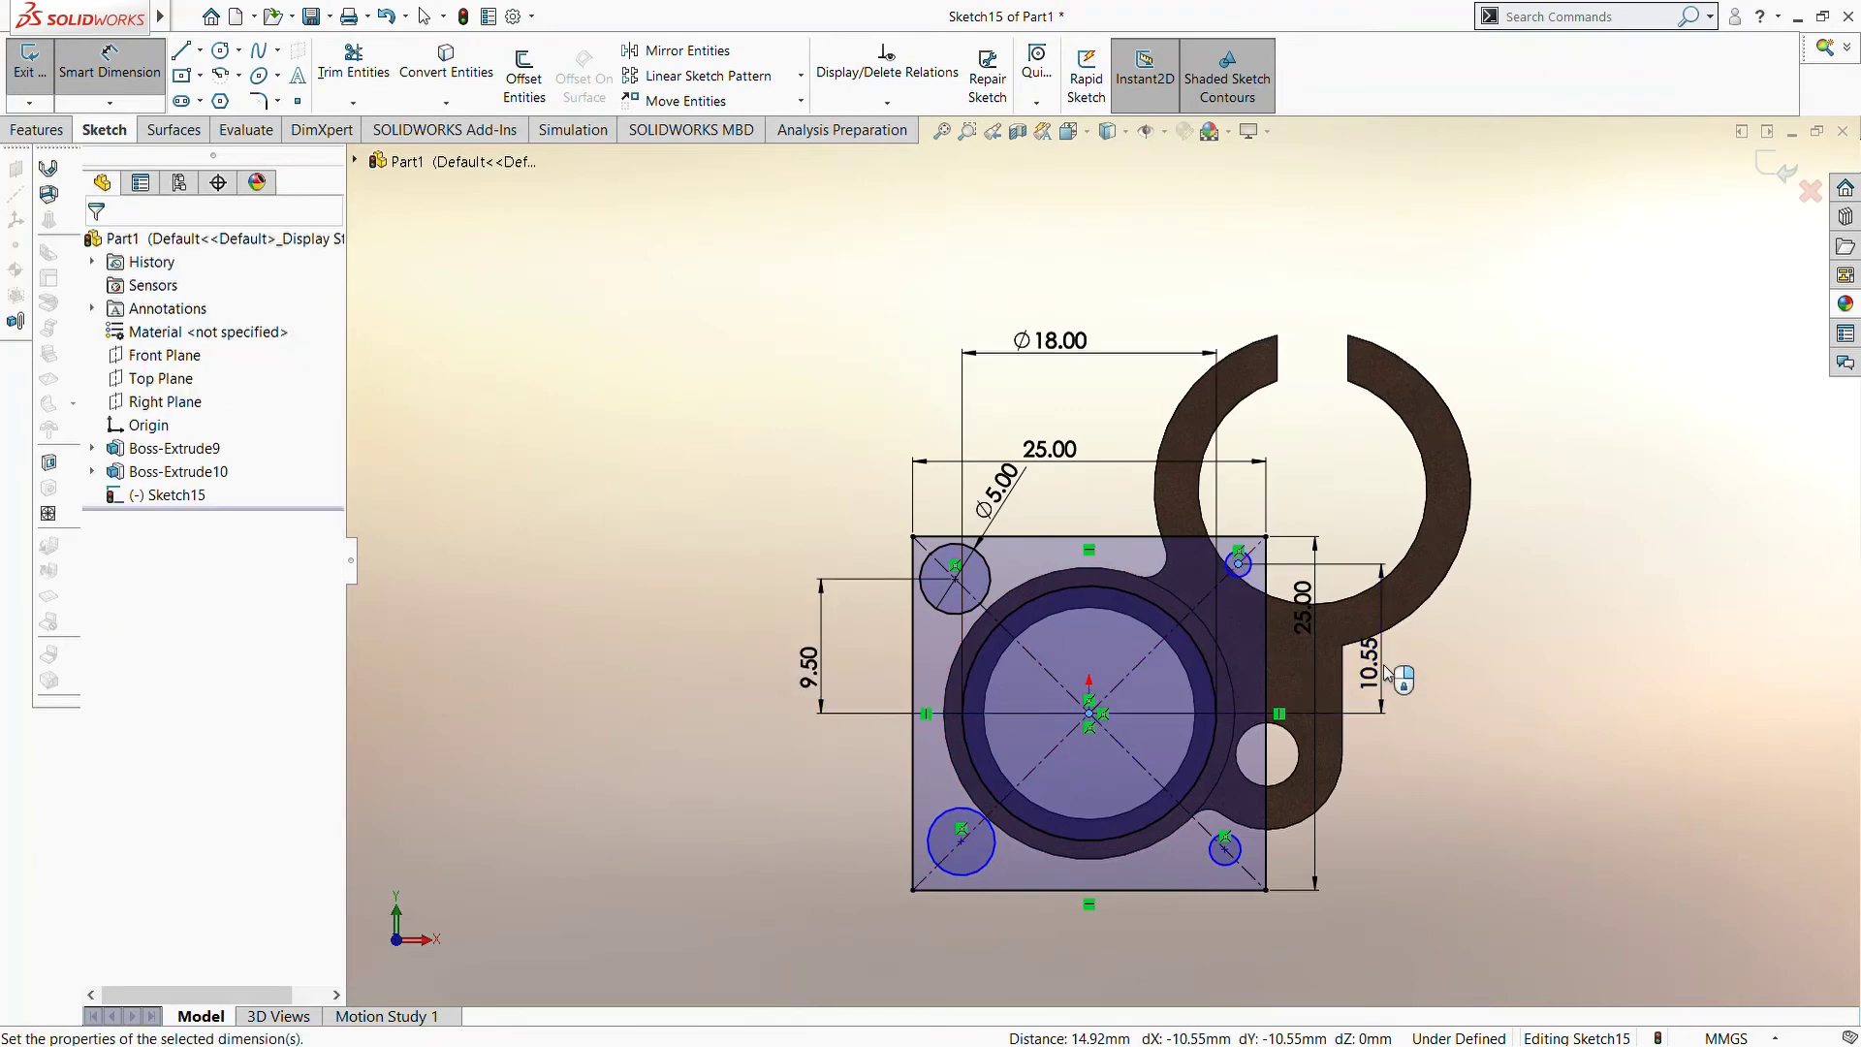
text(9.5)
key(Return)
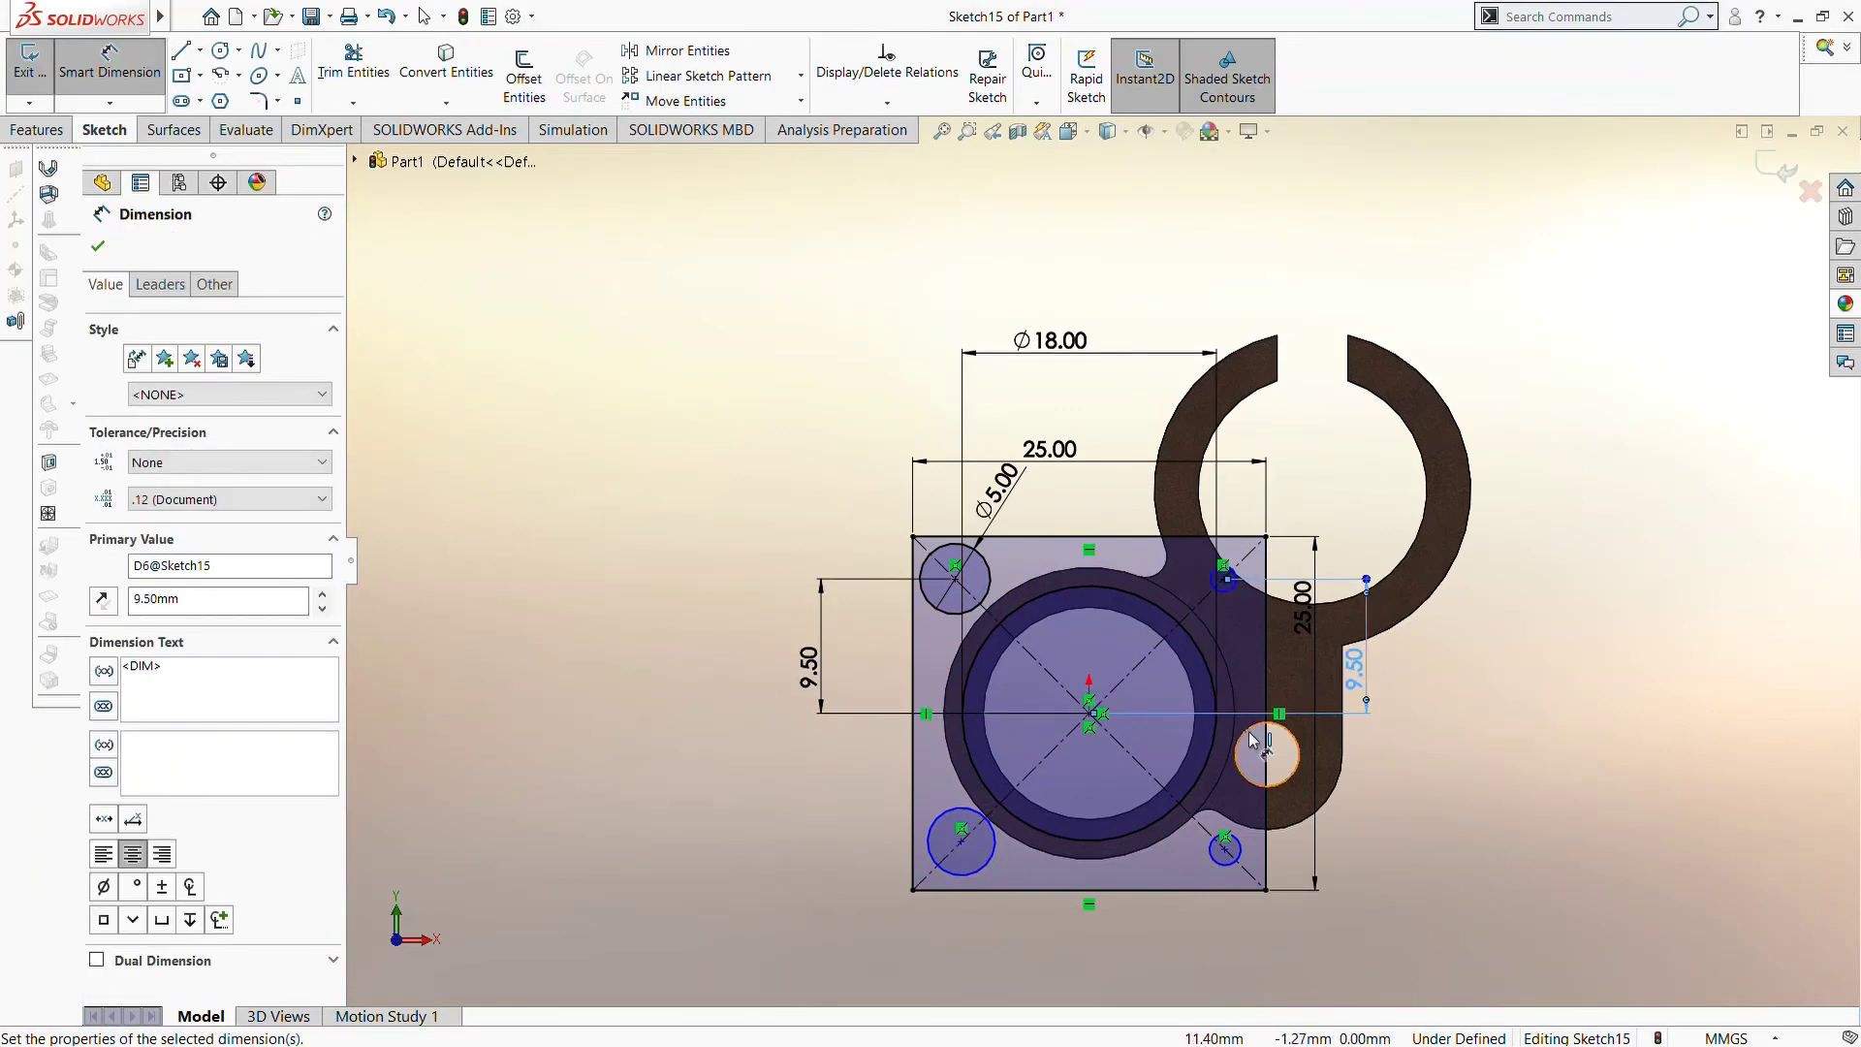
Reattach the upper-right circle's vertical dimension so it spans to the centre of the lower-right circle
key(Escape)
click(1224, 850)
click(1367, 785)
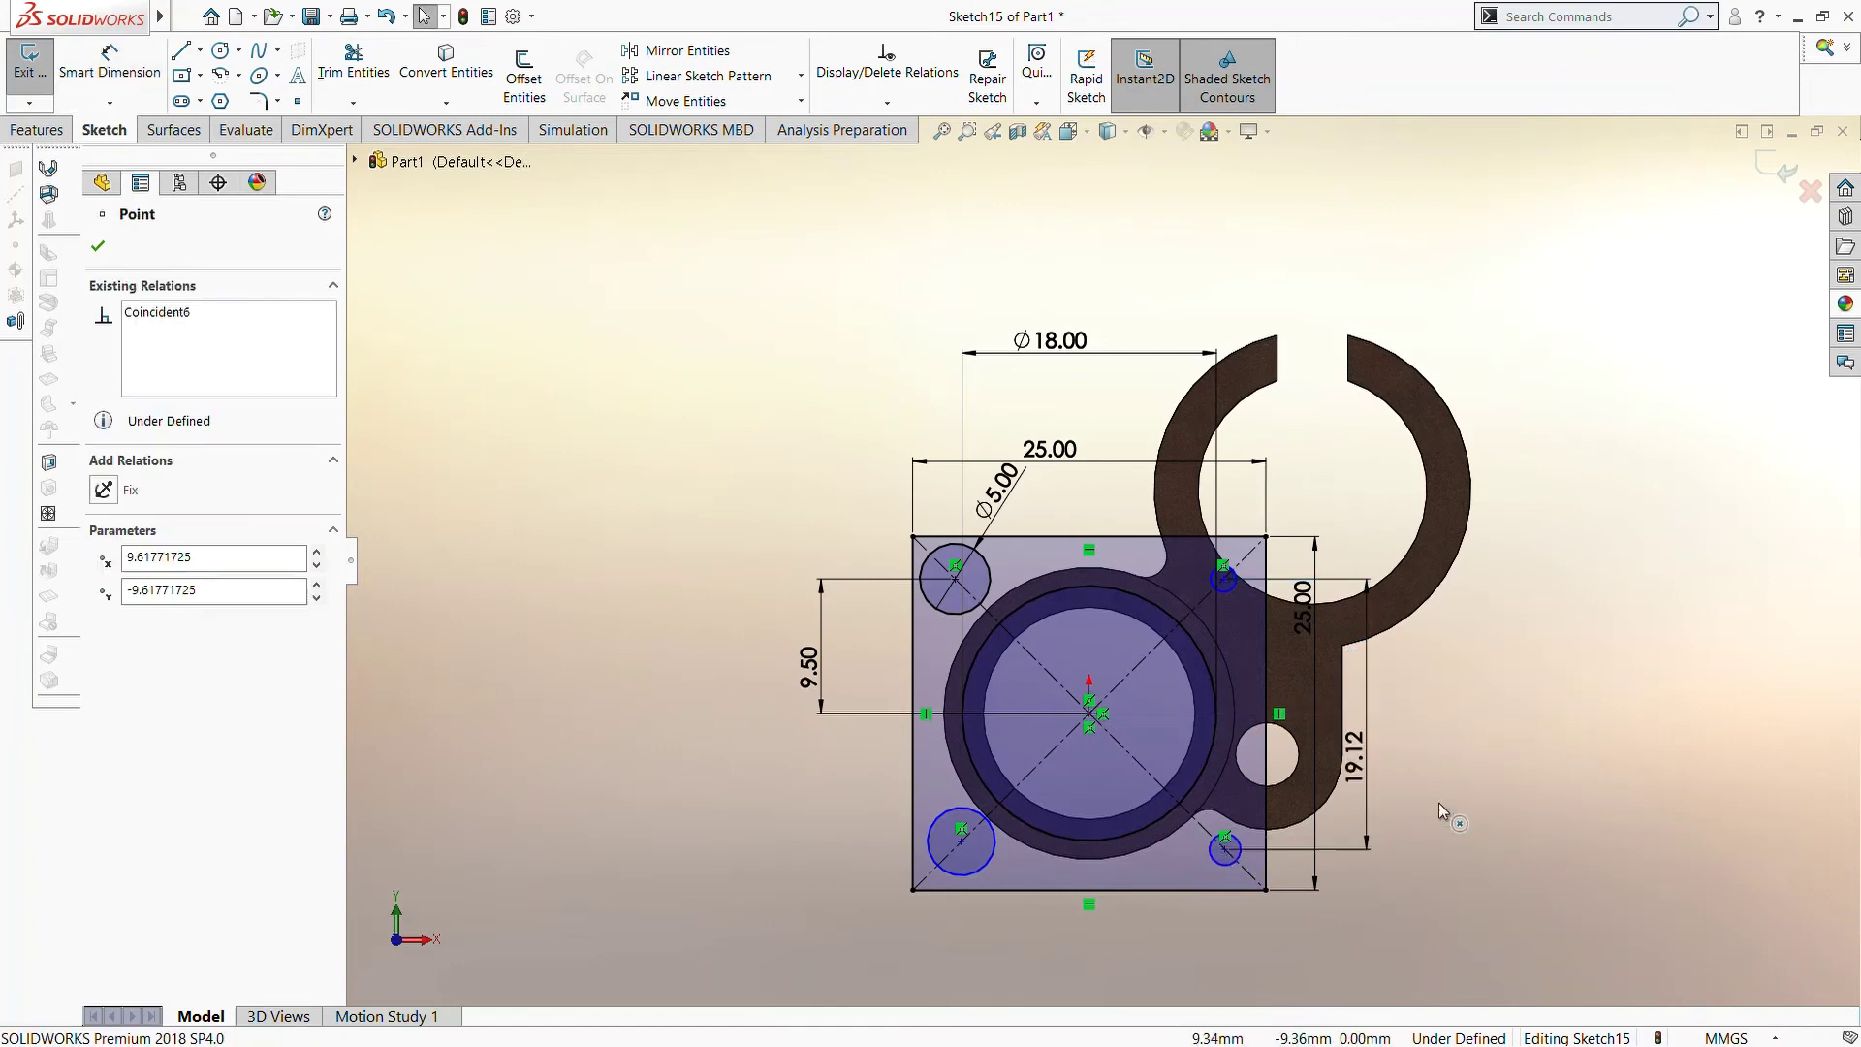
Set the vertical distance between the lower-right circle's centre and the origin to 9.5 mm
click(132, 90)
scroll(1329, 707, down, 3)
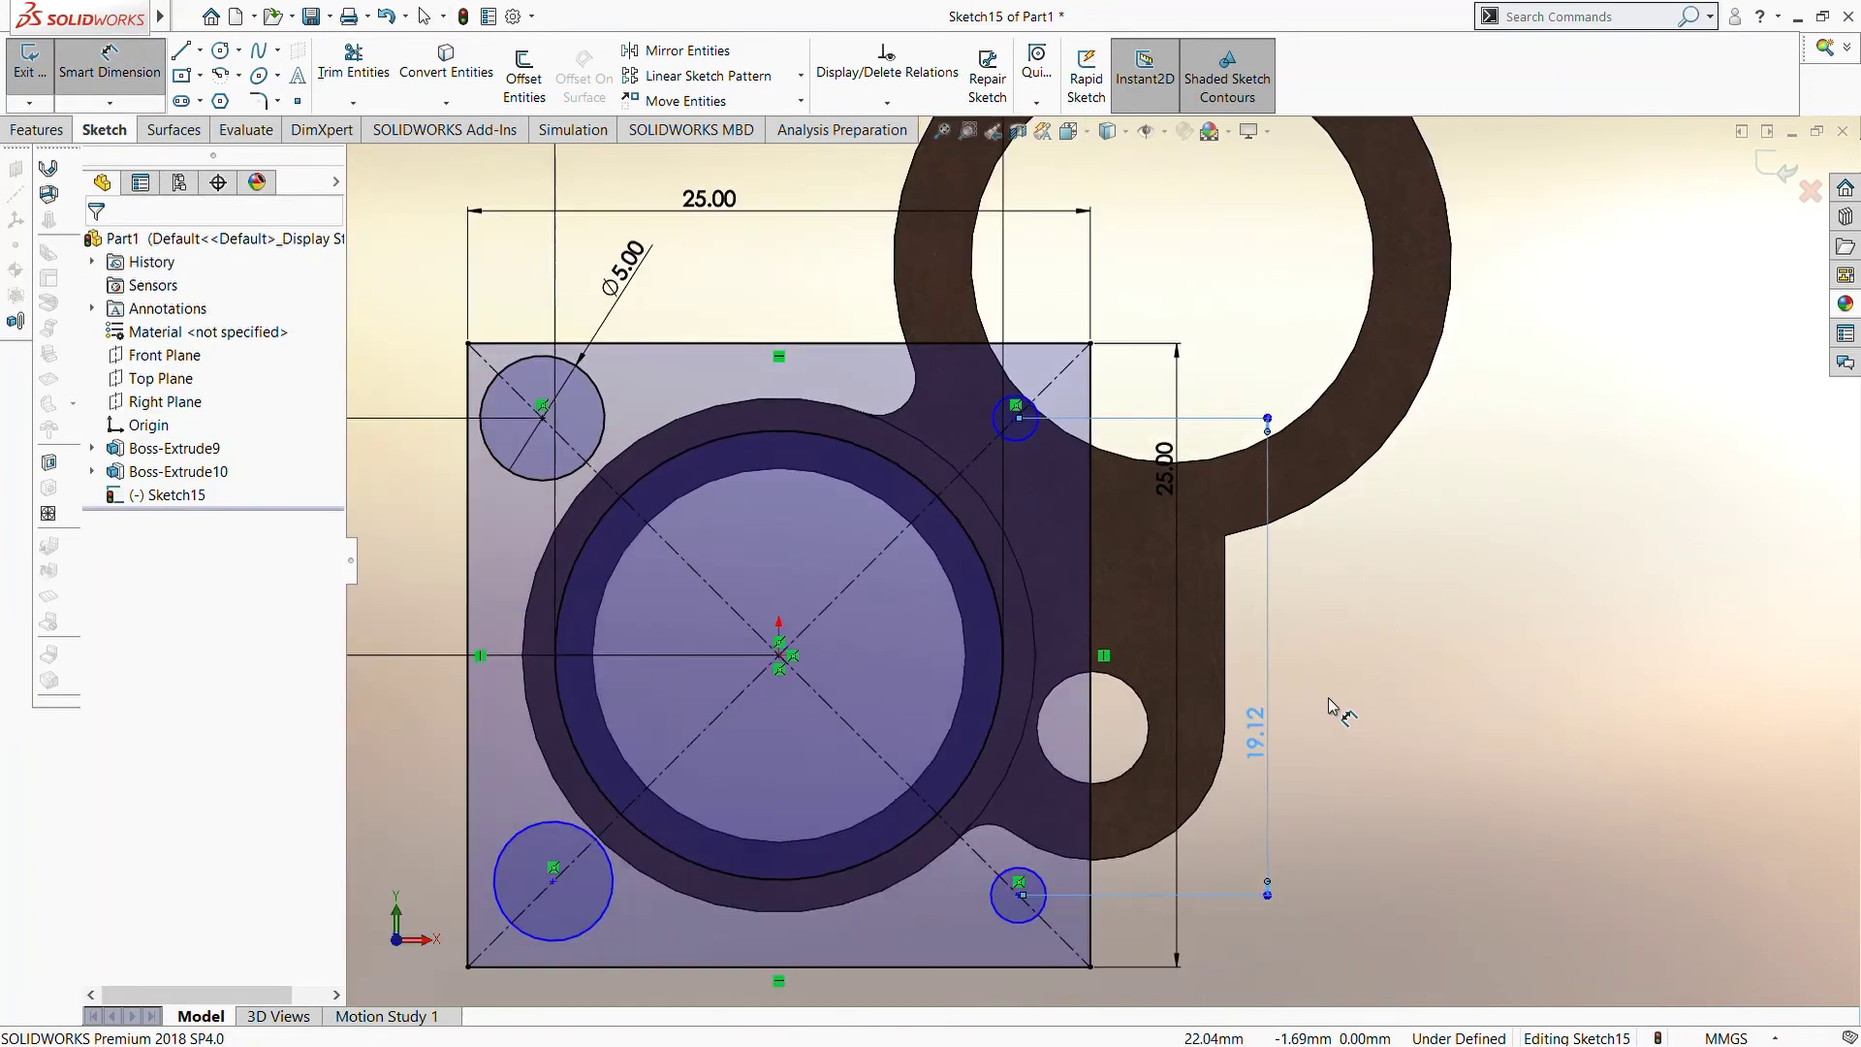
scroll(1009, 647, down, 2)
click(783, 603)
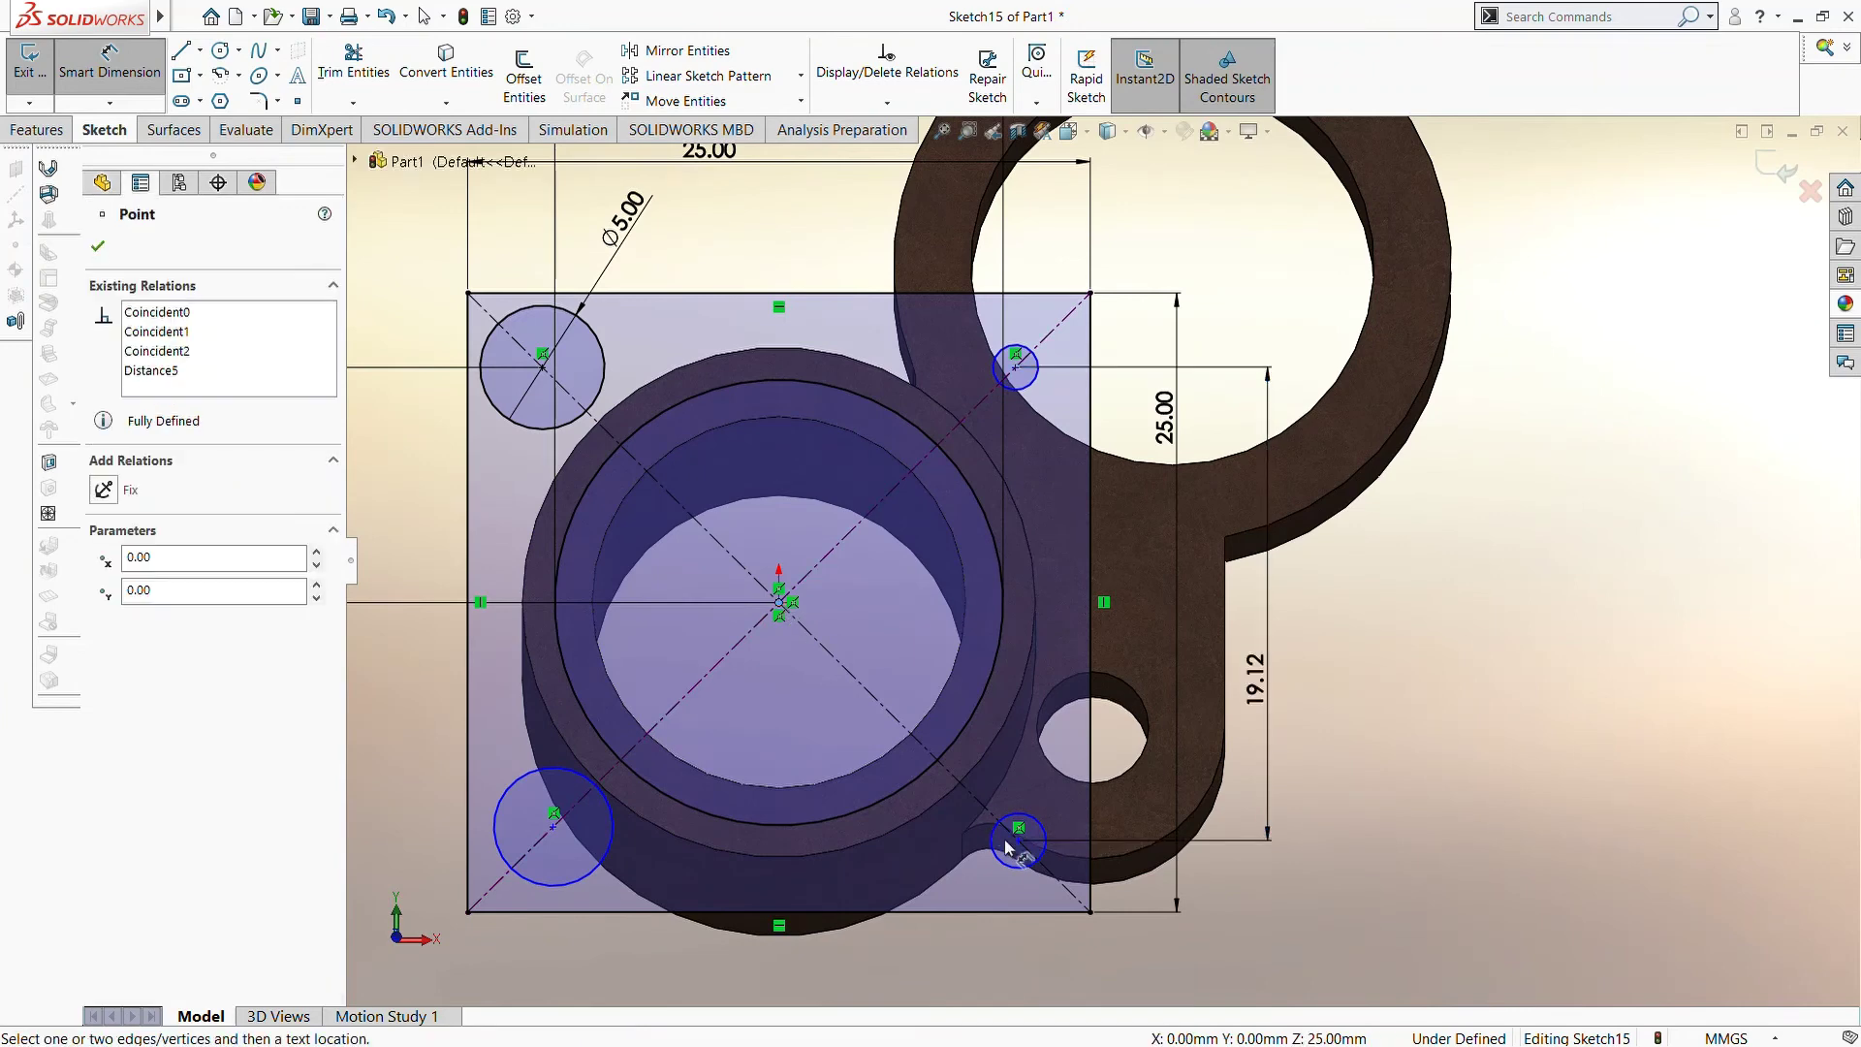
click(1018, 840)
click(1394, 723)
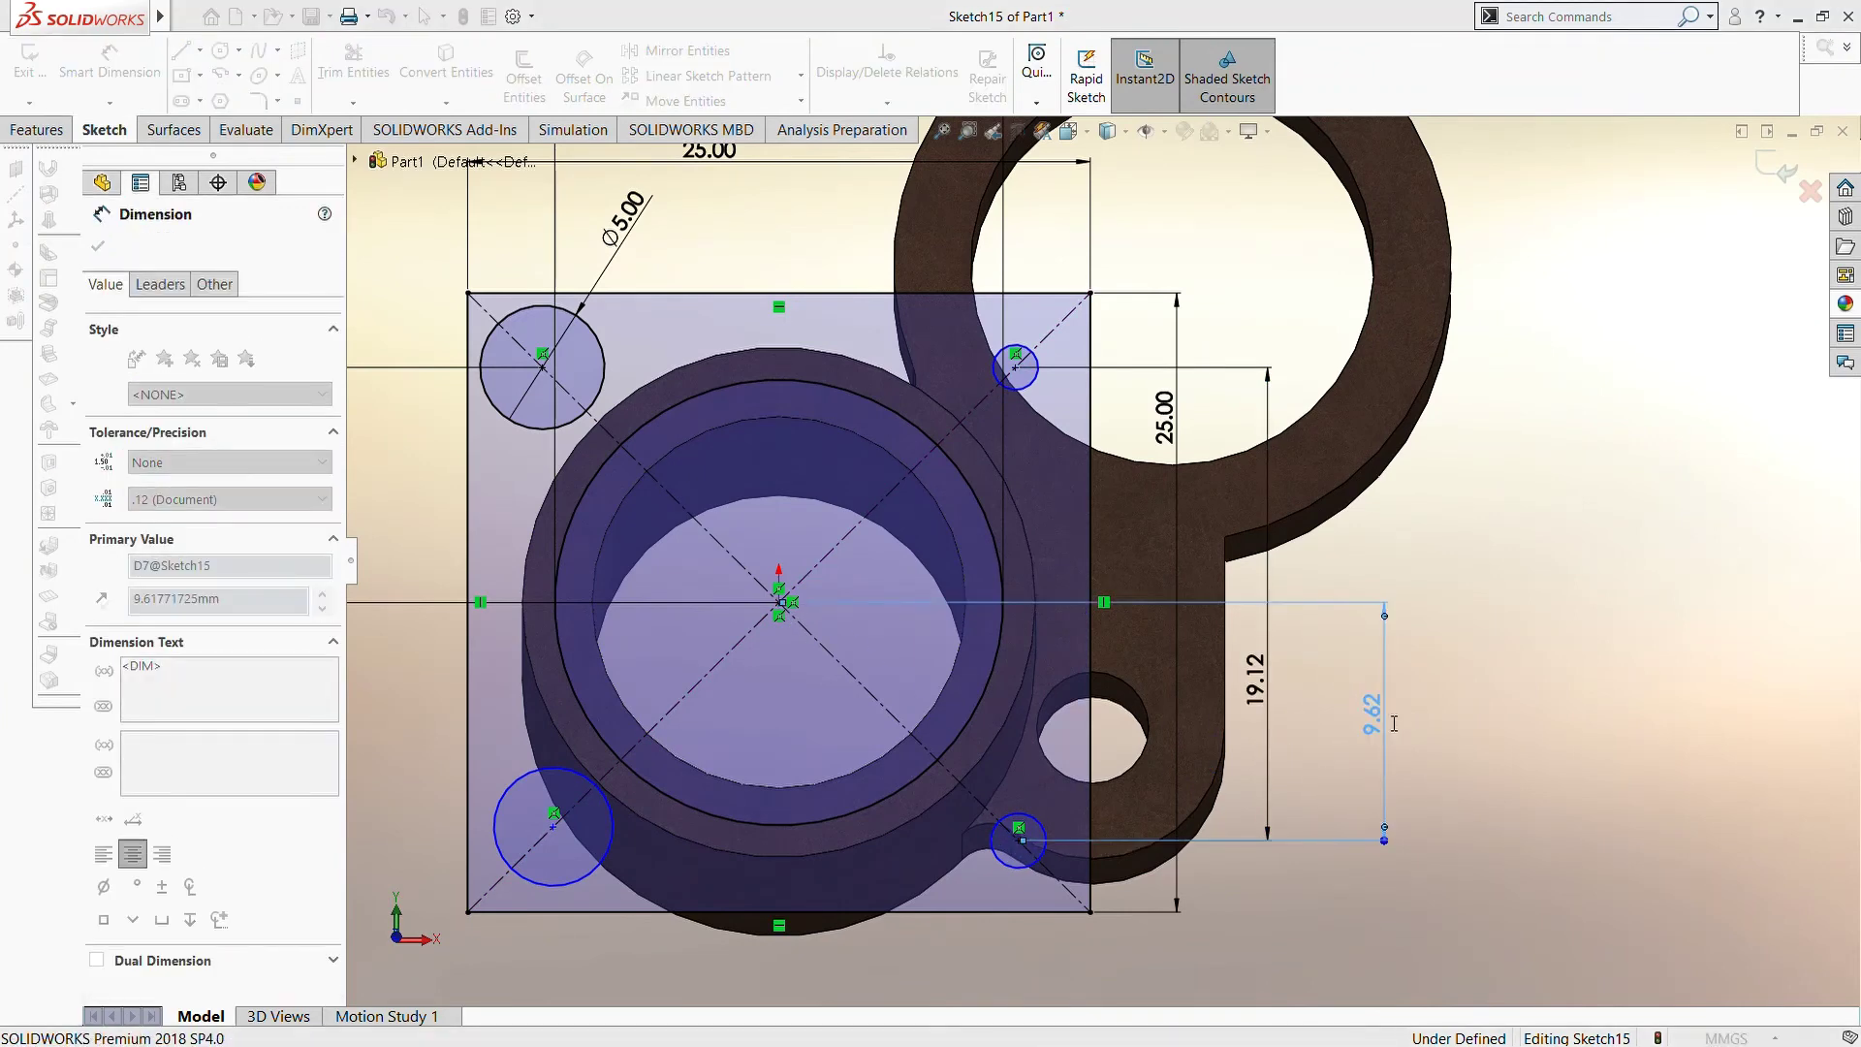
text(9.5)
key(Return)
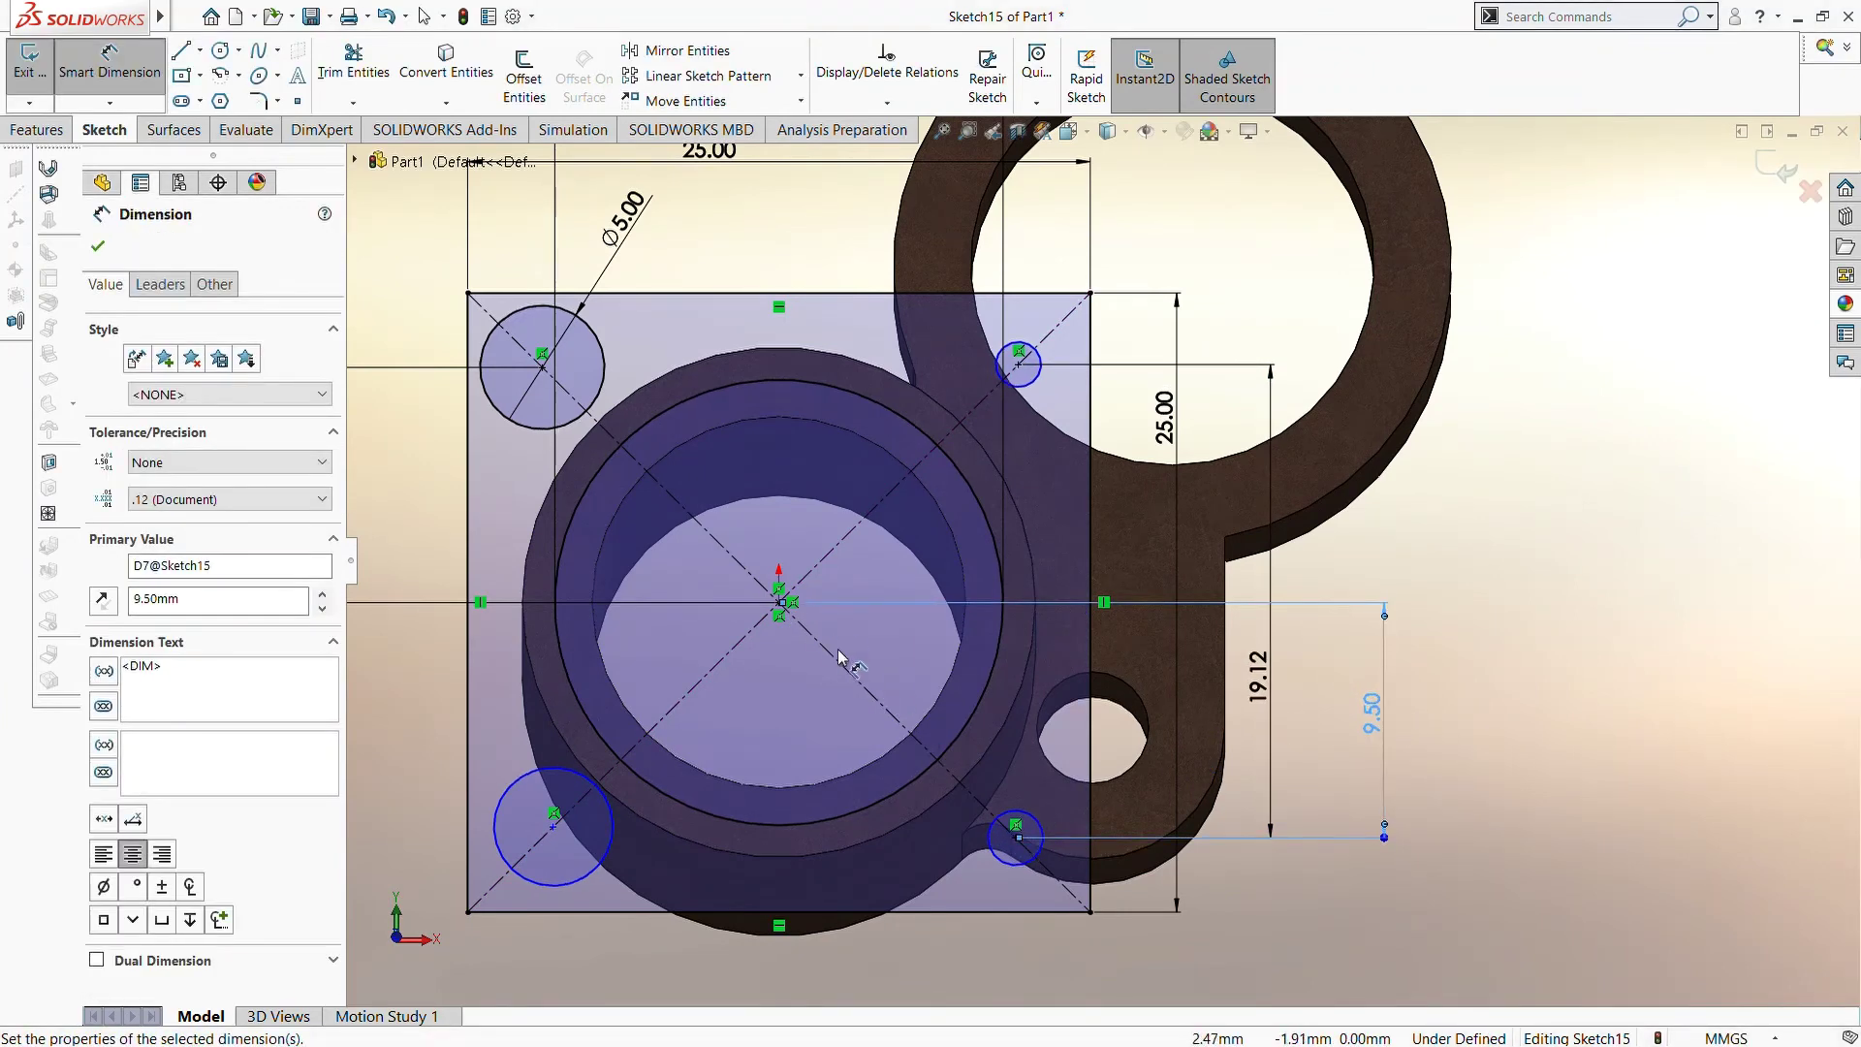
Set the vertical distance between the lower-left circle's centre and the origin to 9.5 mm
click(550, 824)
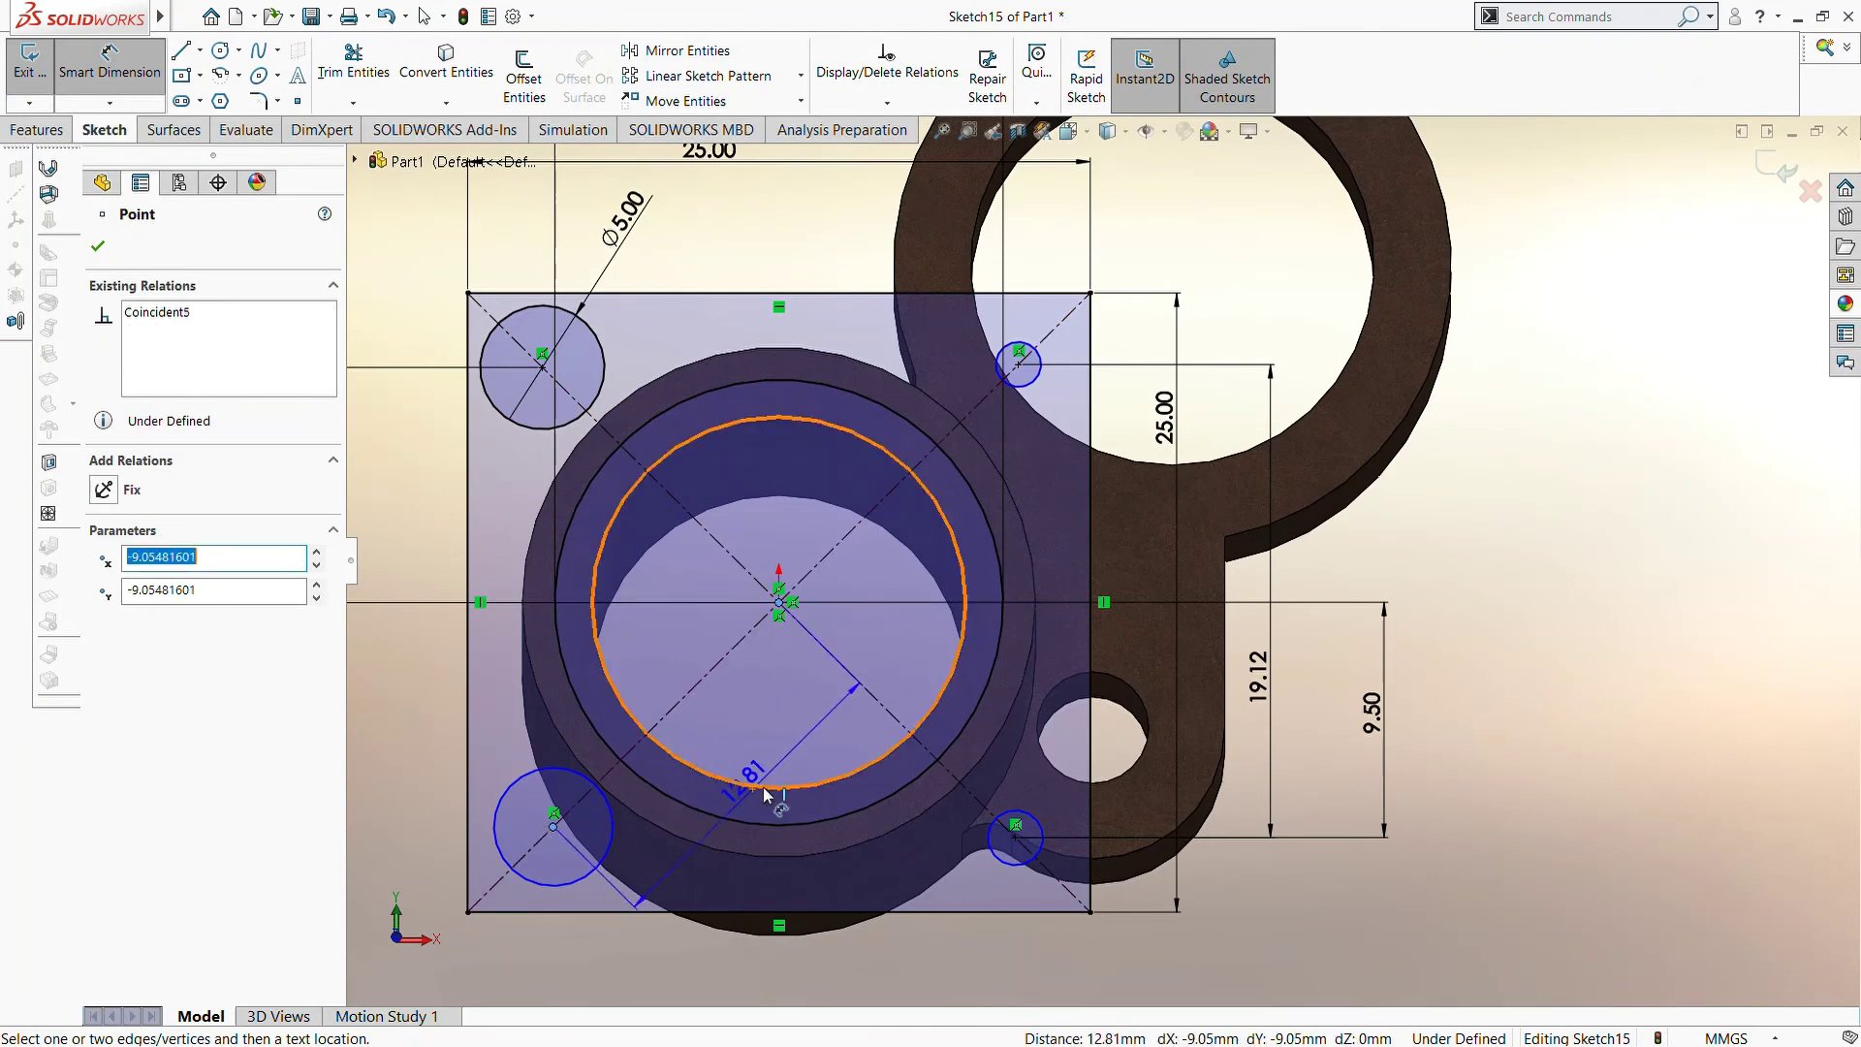
click(781, 603)
click(877, 738)
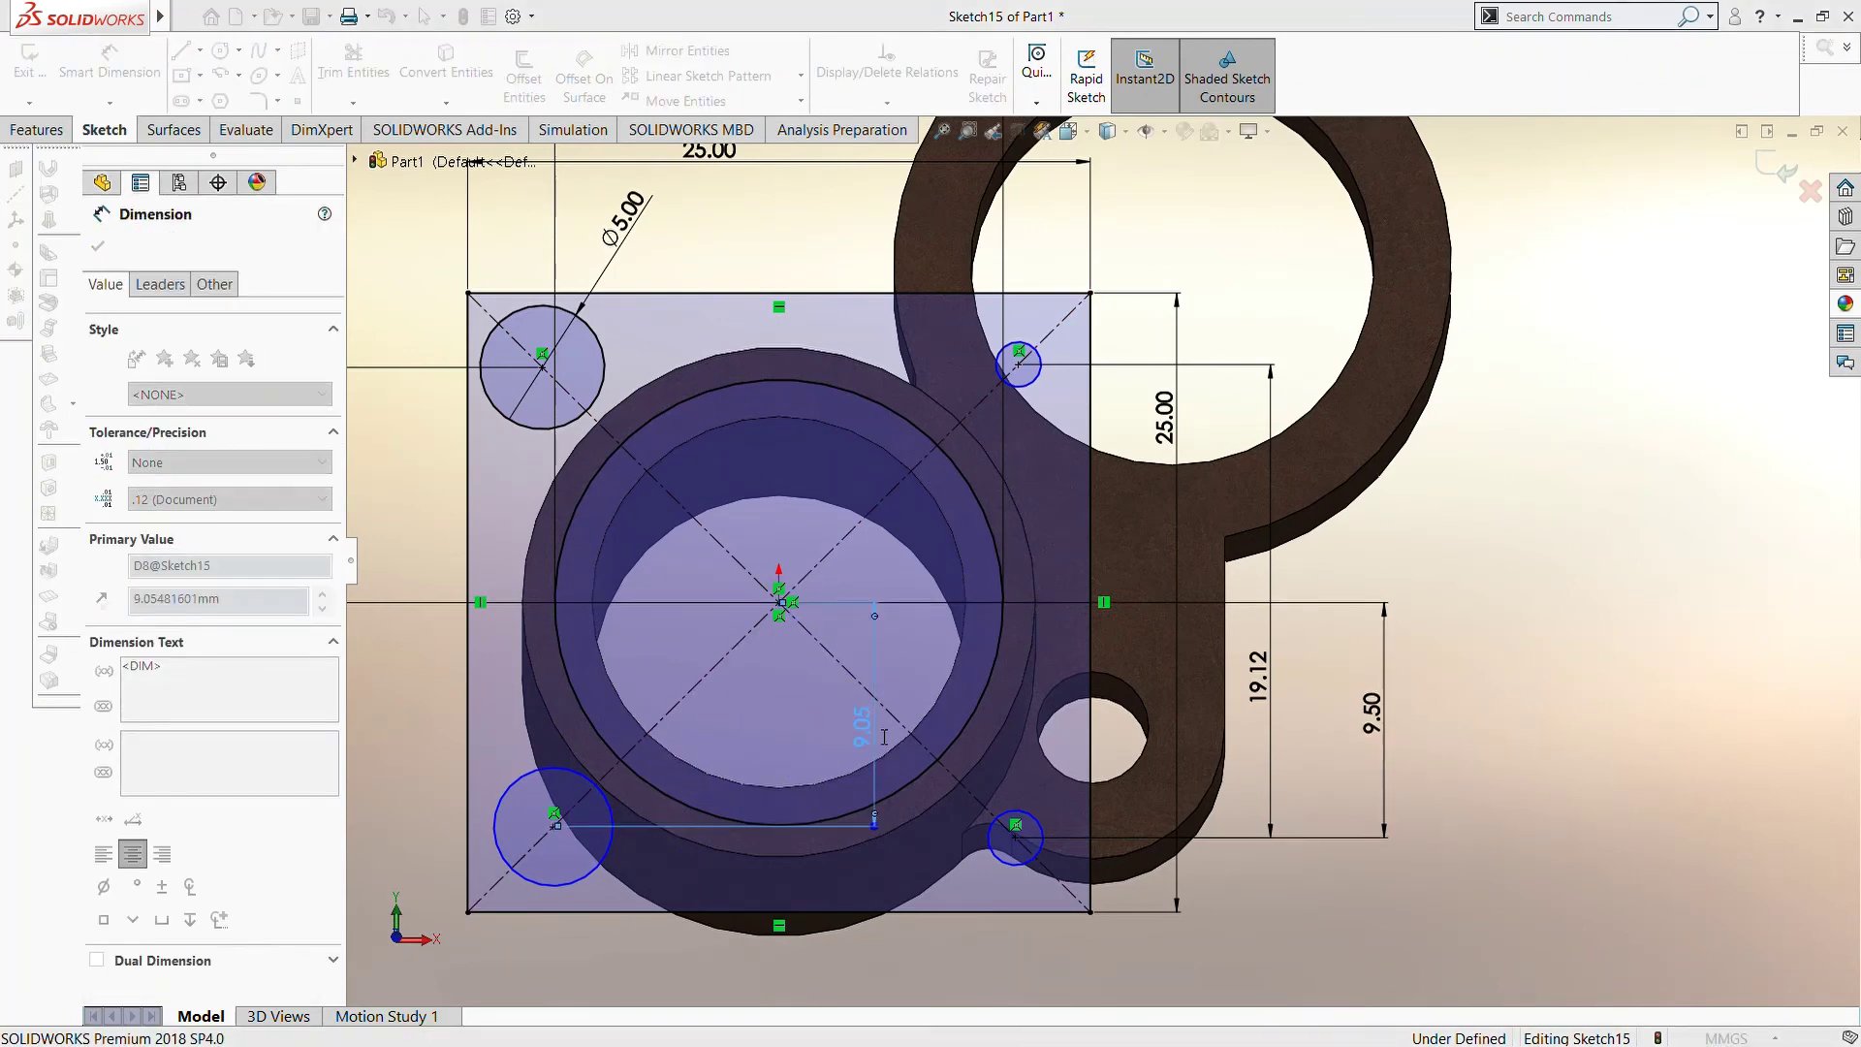
text(9.5)
key(Return)
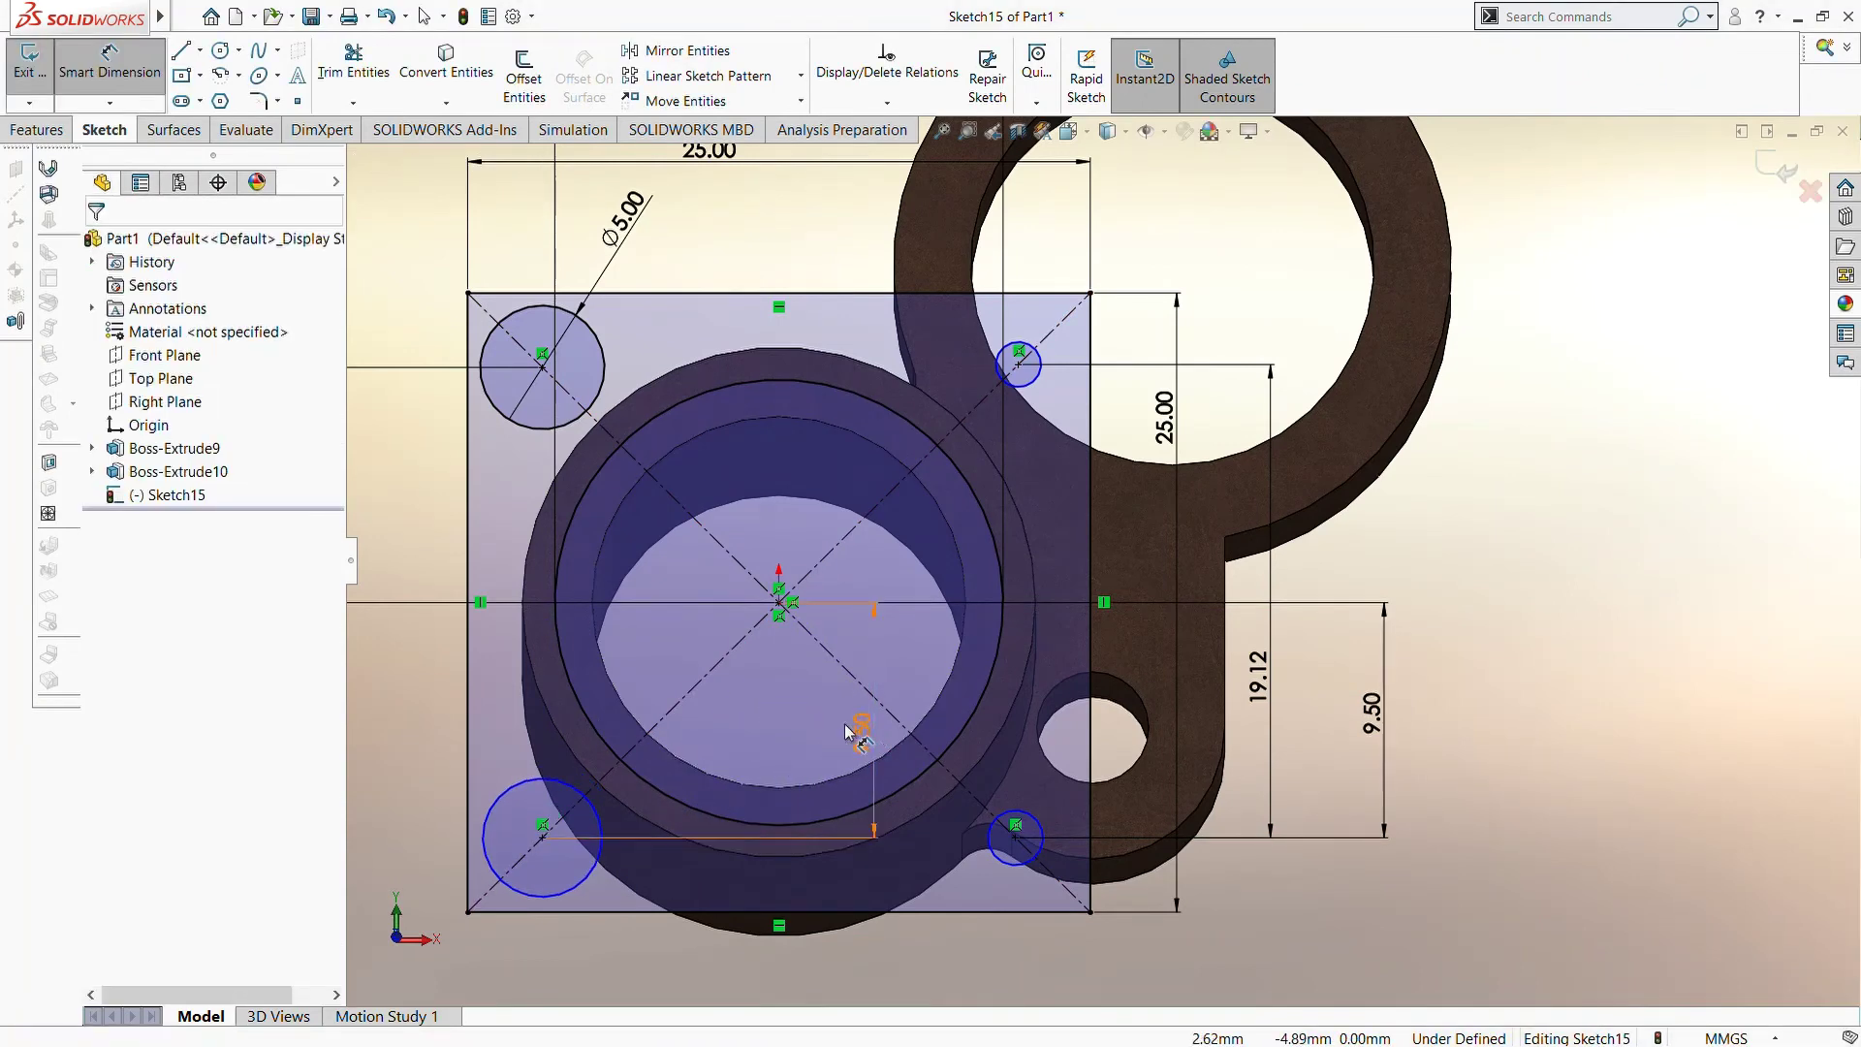
Apply an Equal relation between the 5 mm upper-left circle and the lower-left circle
click(524, 433)
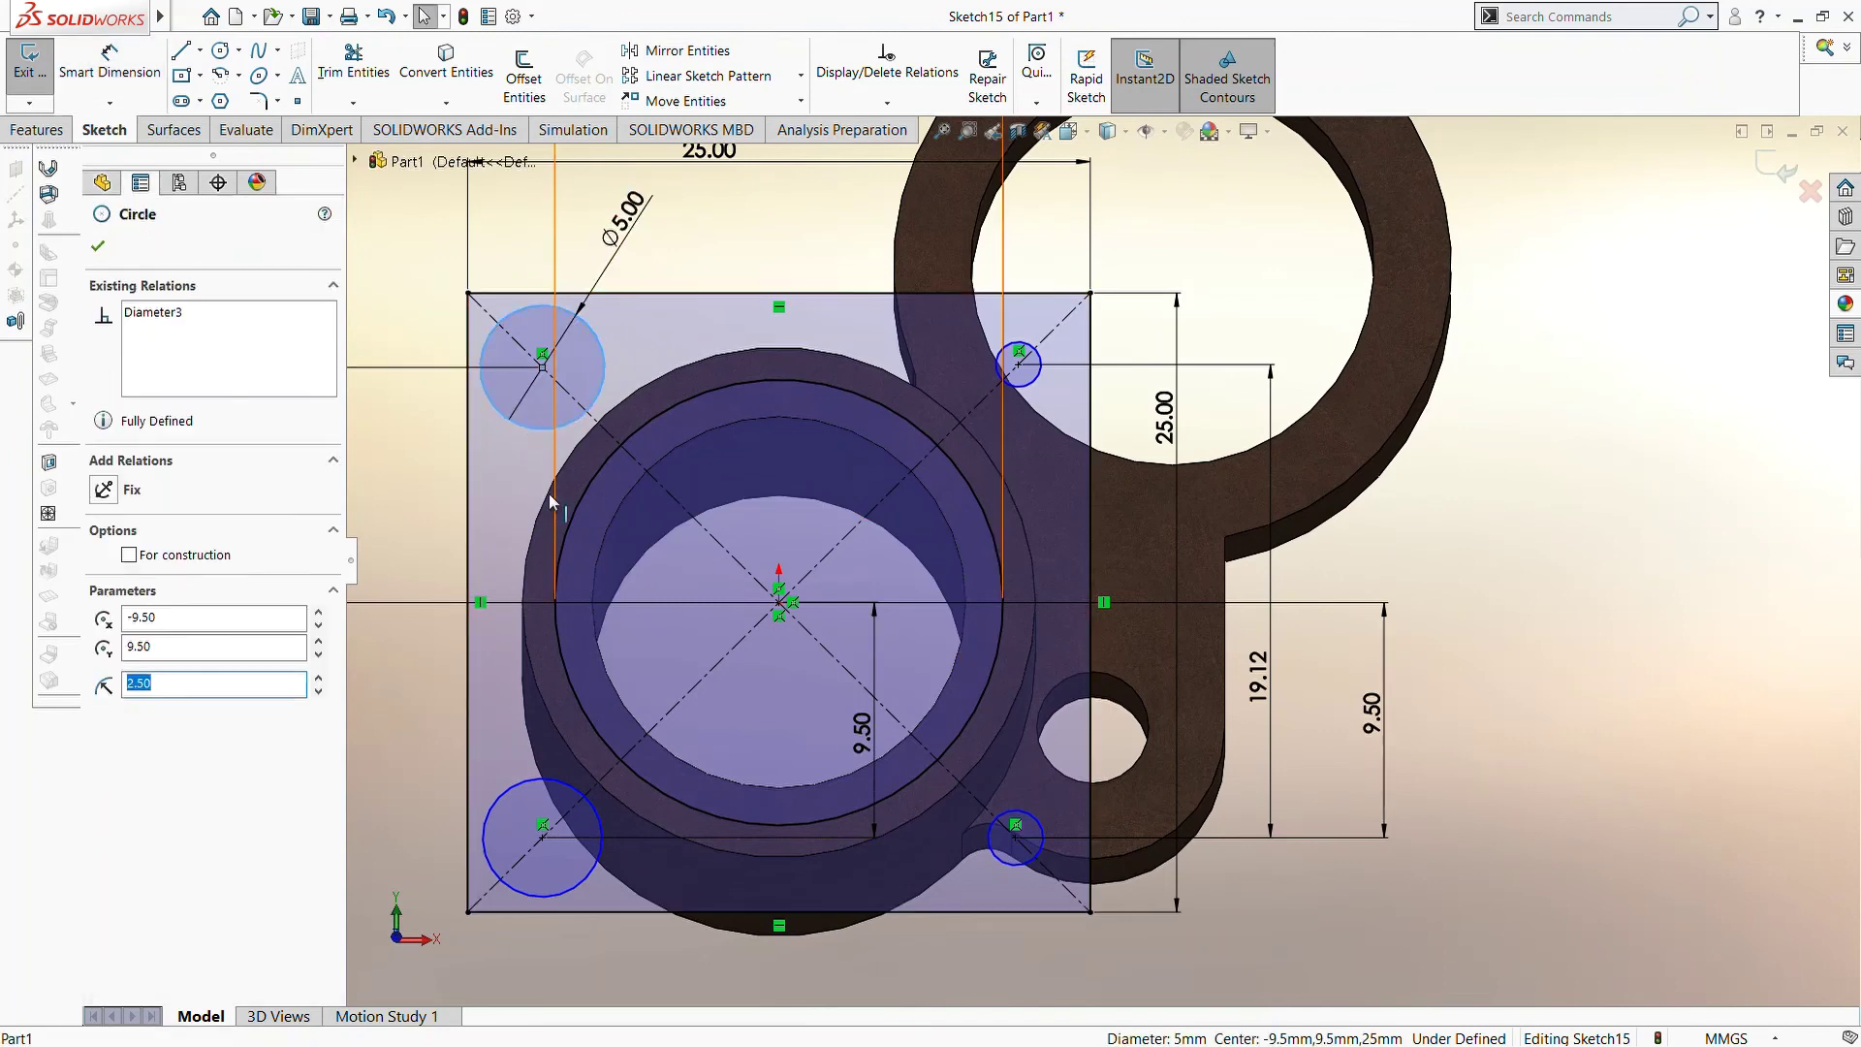
ctrl+click(574, 783)
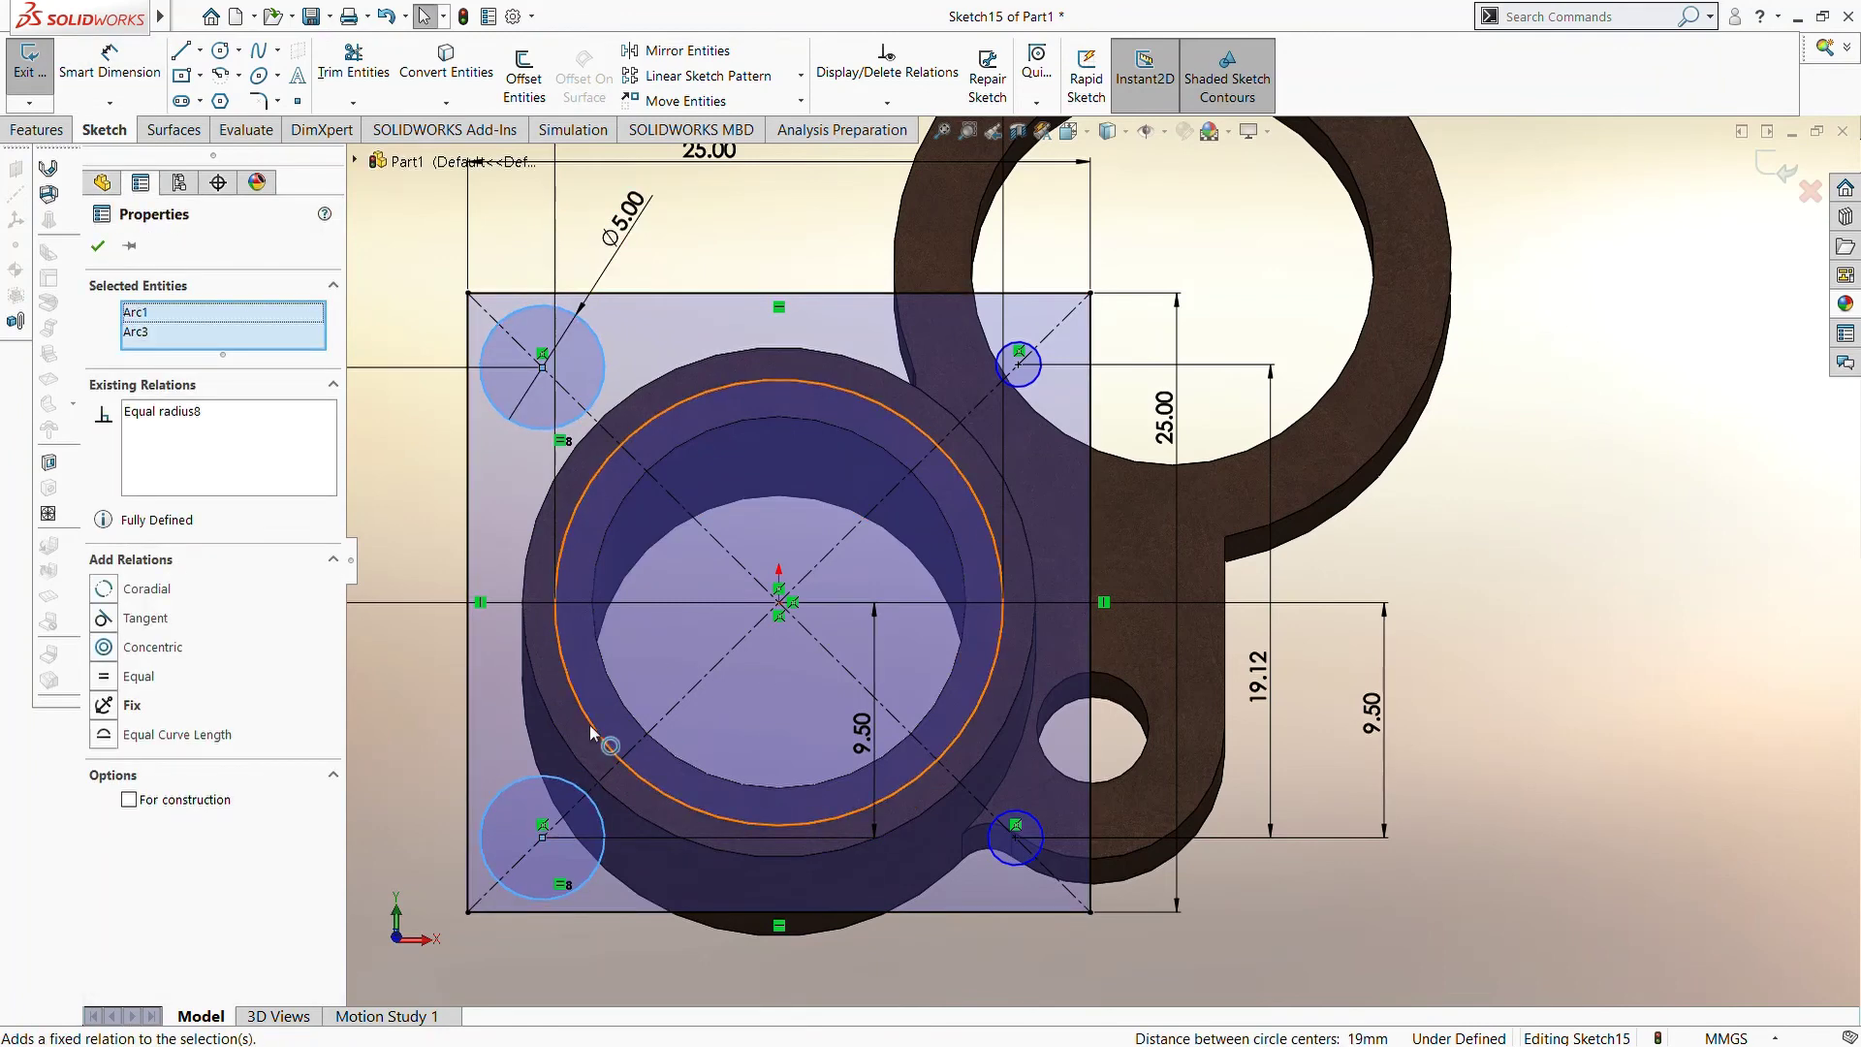
click(558, 775)
key(Escape)
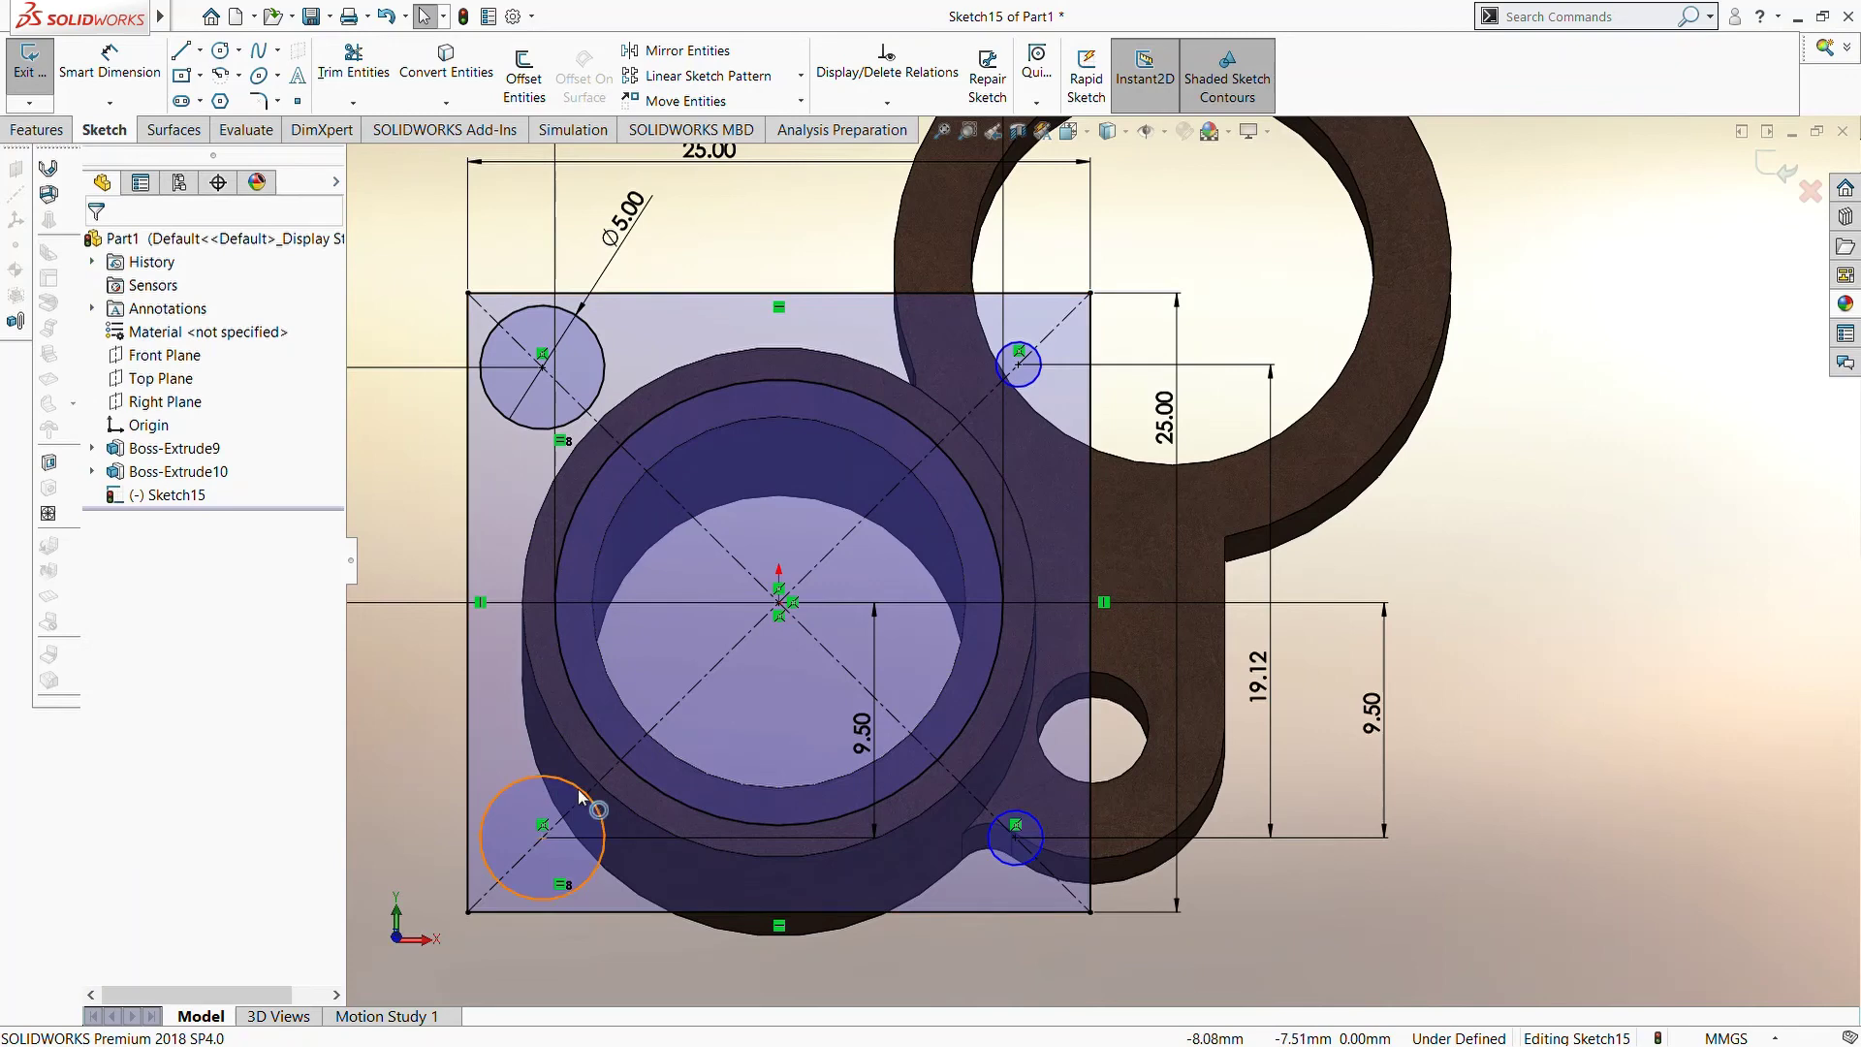
Apply an Equal relation between the lower-right circle and the lower-left circle
click(991, 845)
ctrl+click(574, 783)
click(126, 672)
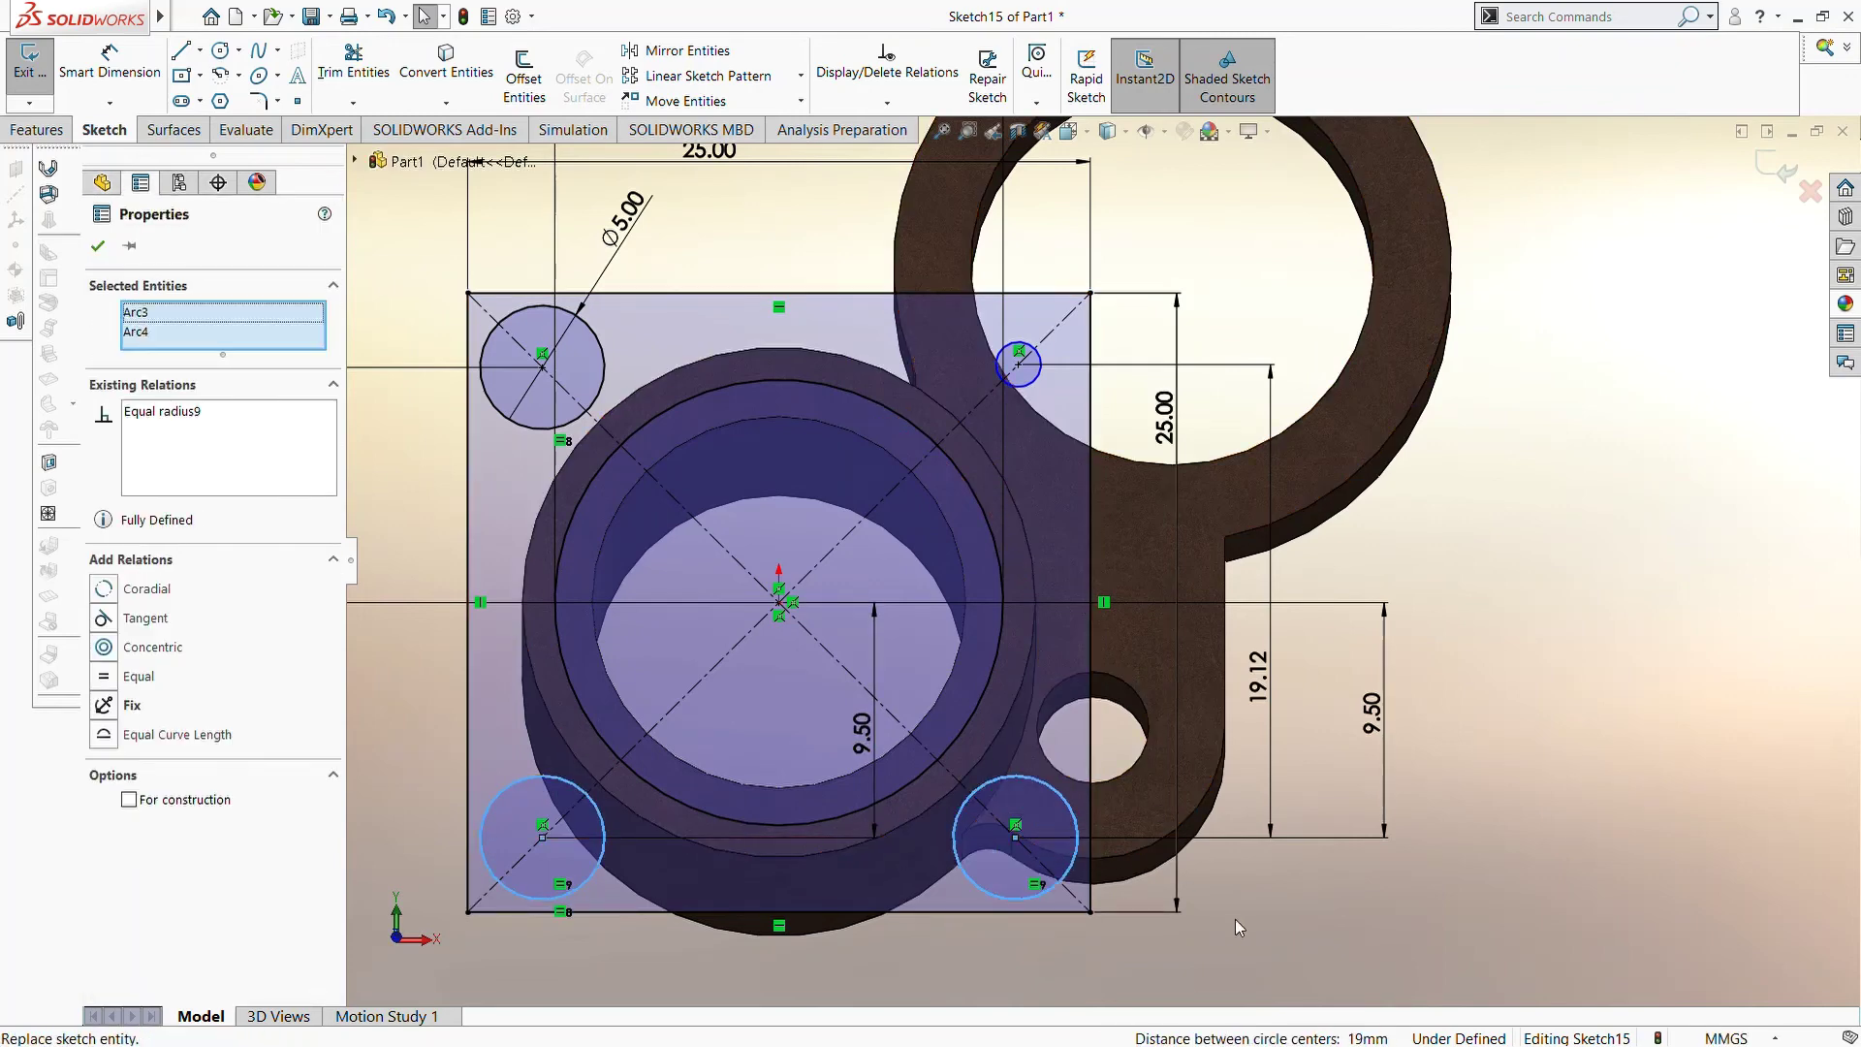
key(Escape)
Apply an Equal relation between the lower-right circle and the small upper-right circle
click(1009, 783)
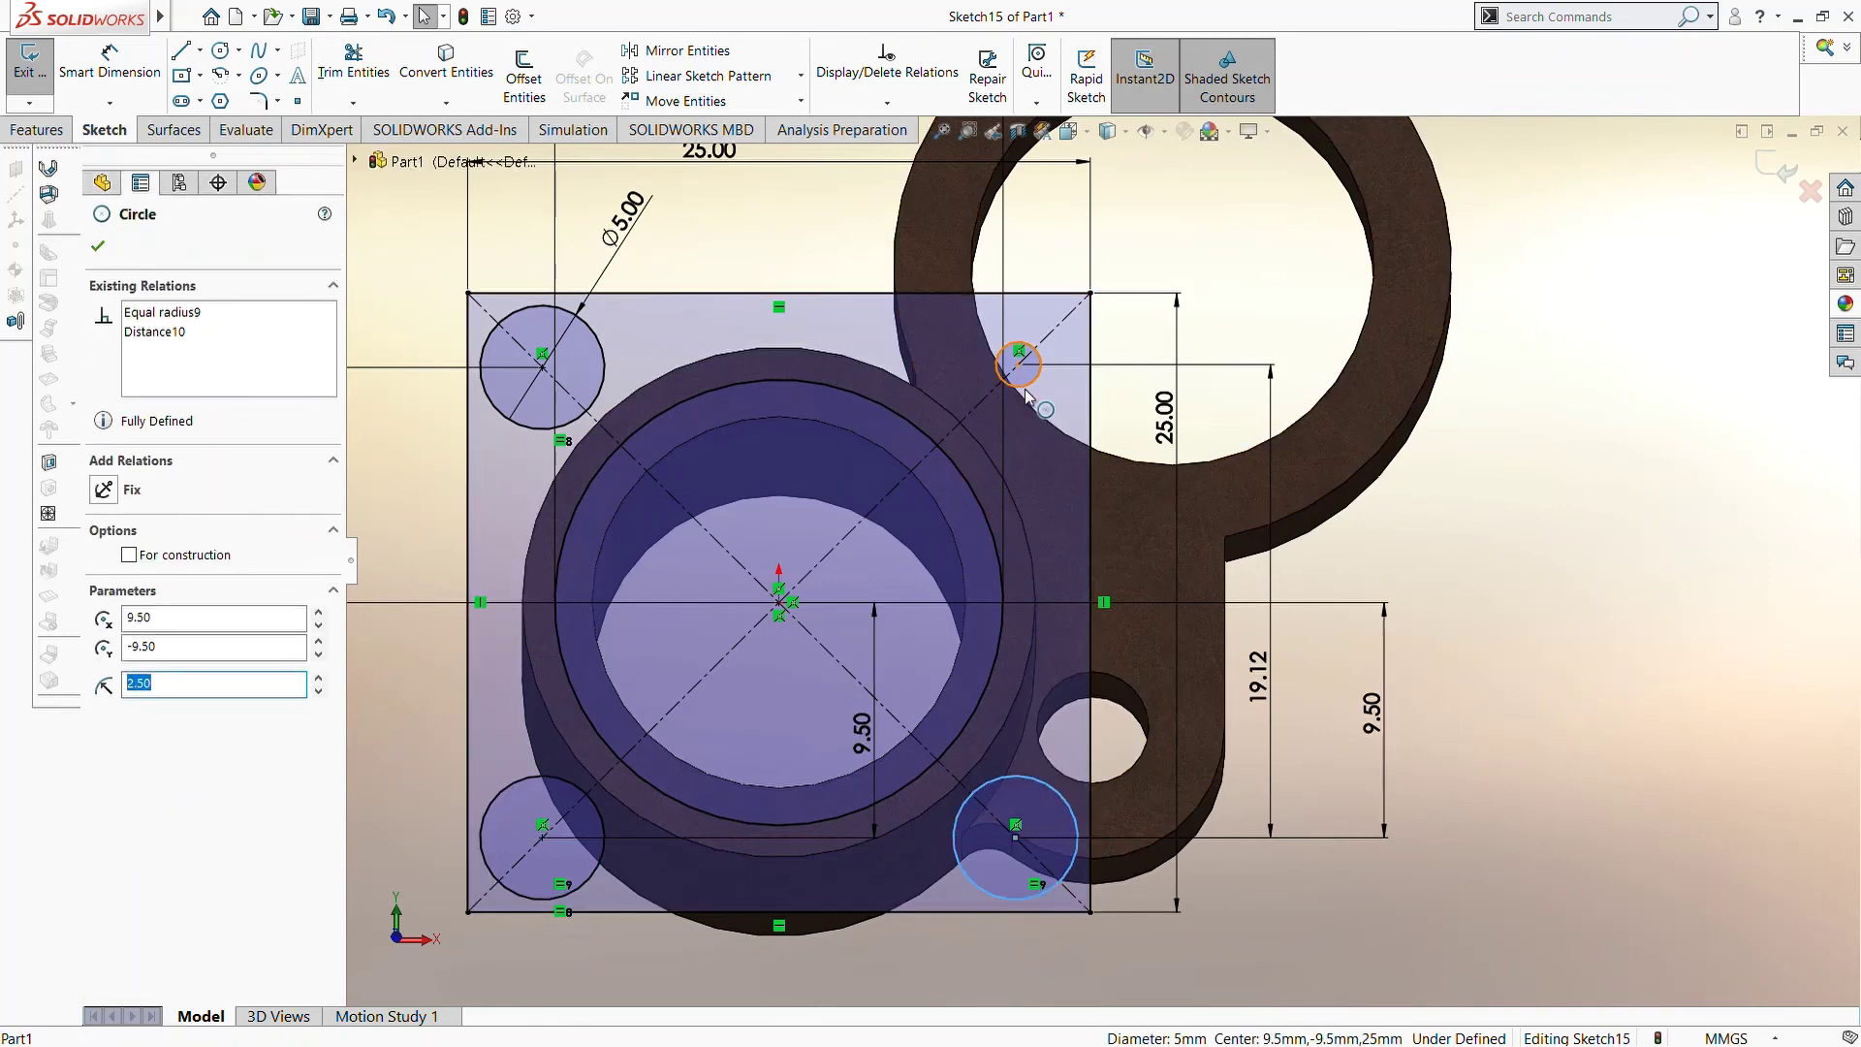
ctrl+click(1031, 351)
click(140, 675)
key(f)
key(Escape)
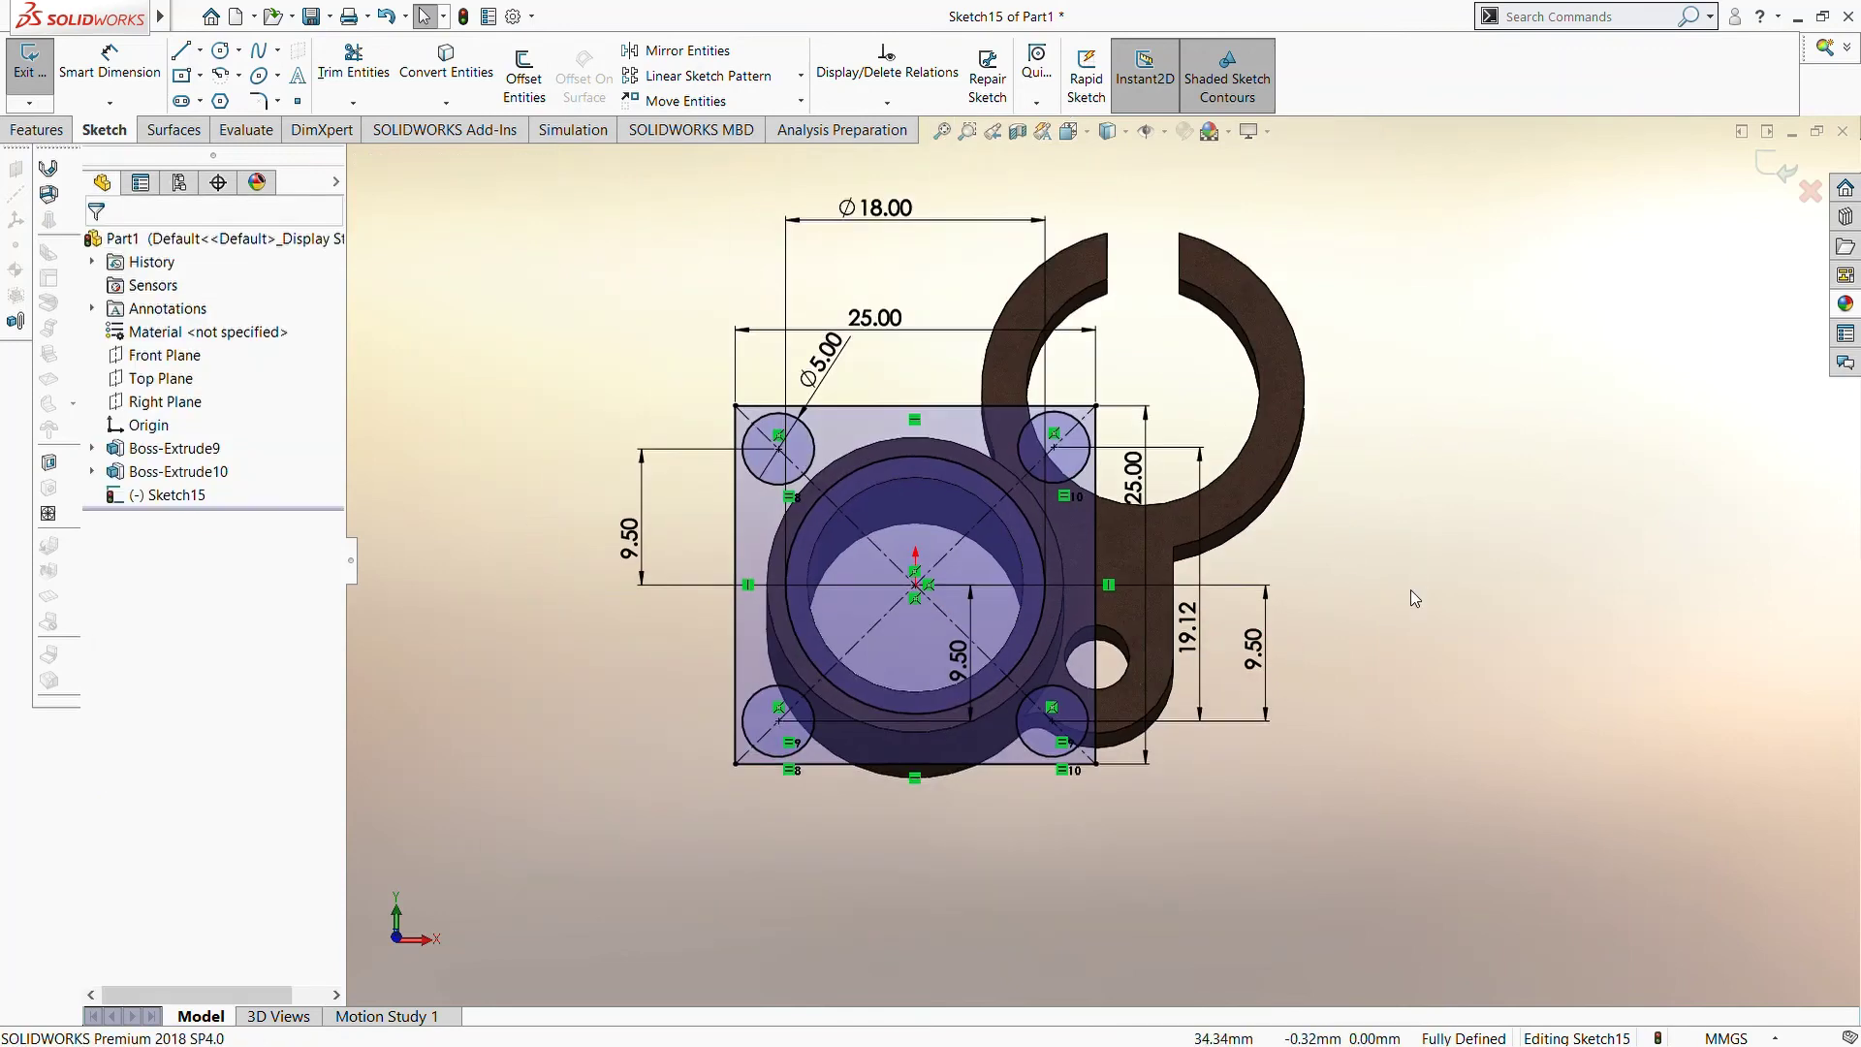
Extrude the square flange sketch with its central opening and corner holes 5 mm as a blind boss merged with the part
click(37, 129)
click(39, 73)
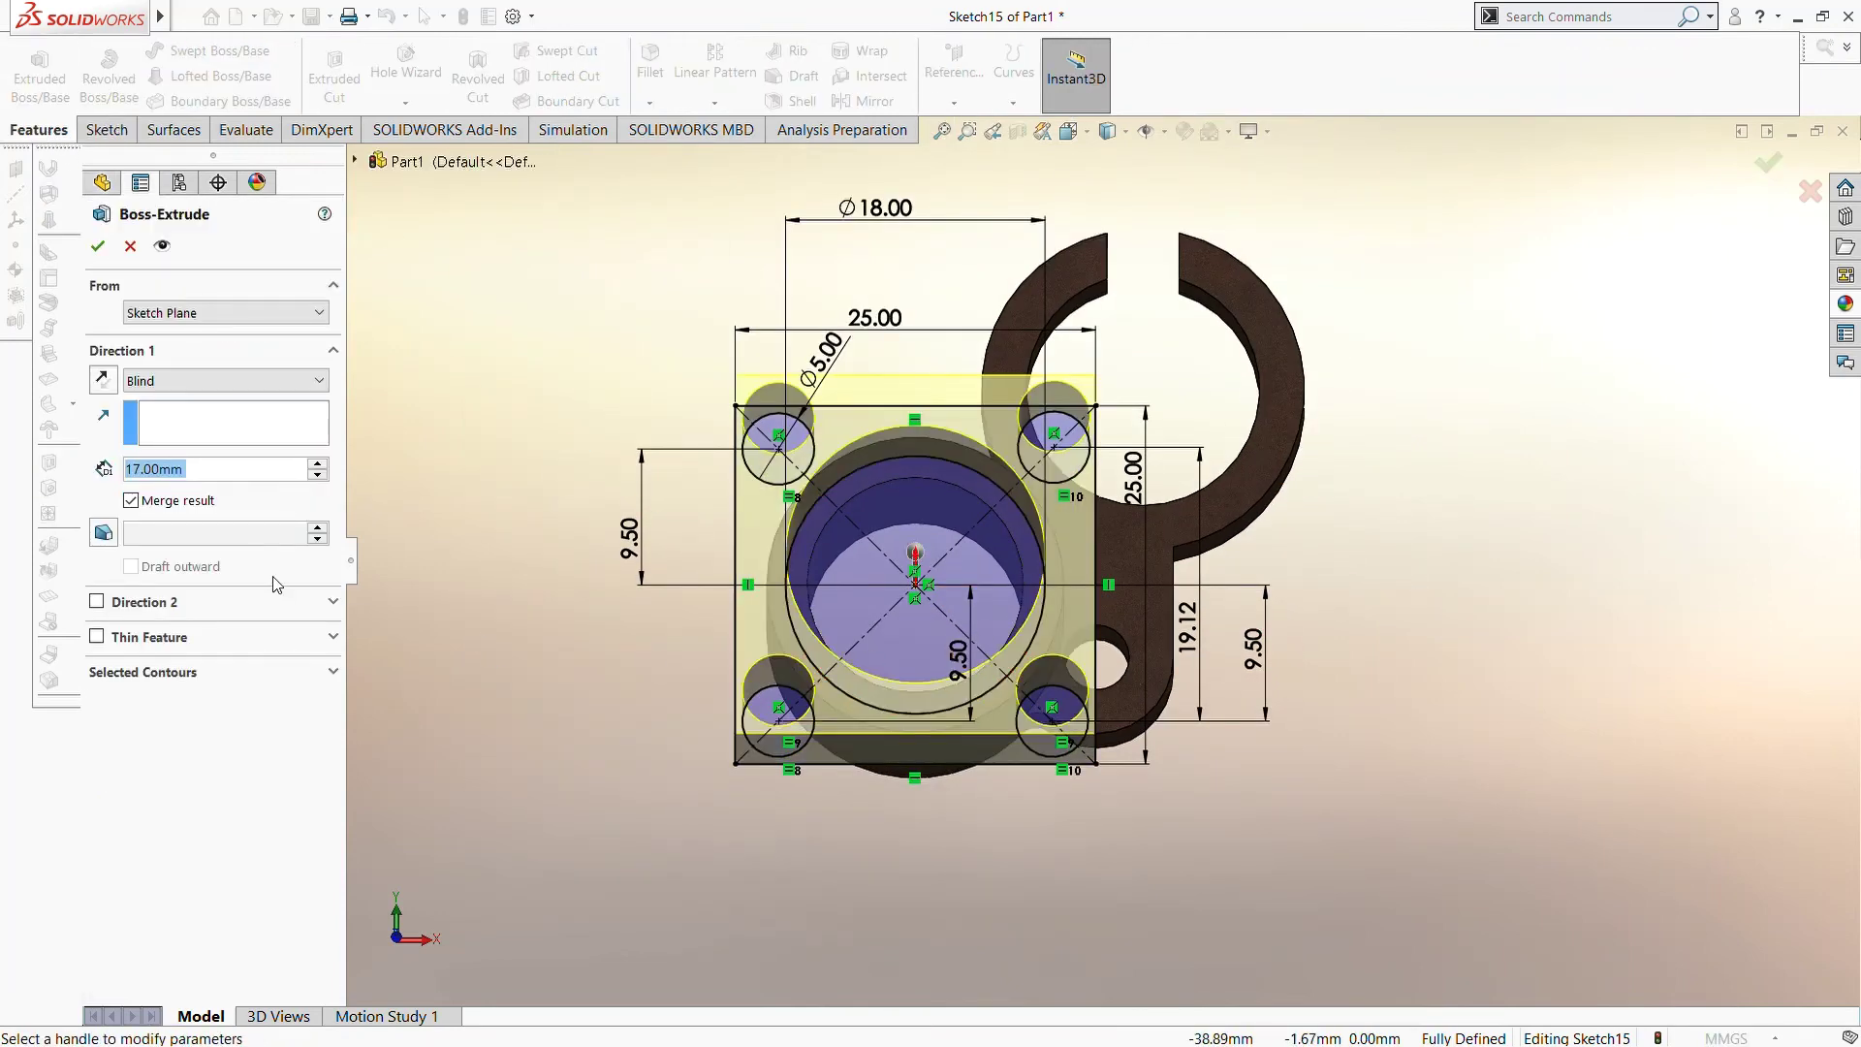
text(5)
key(Return)
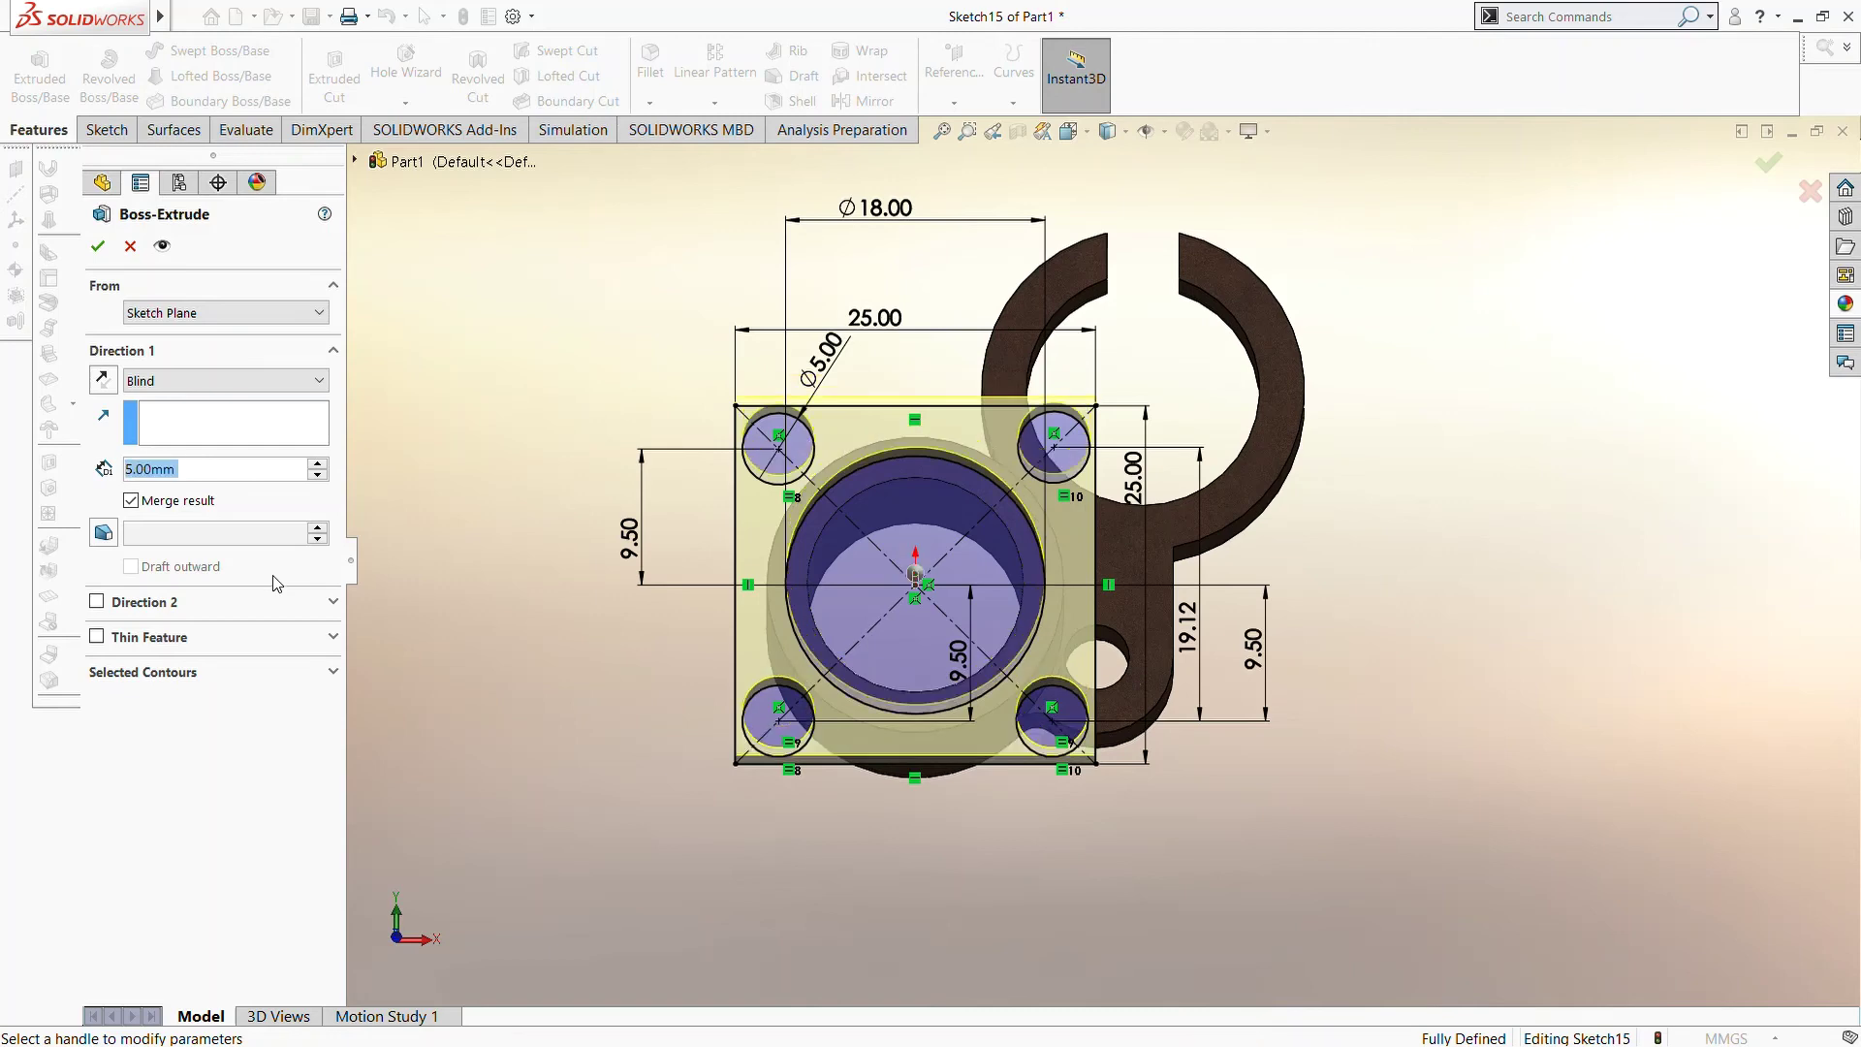
click(99, 247)
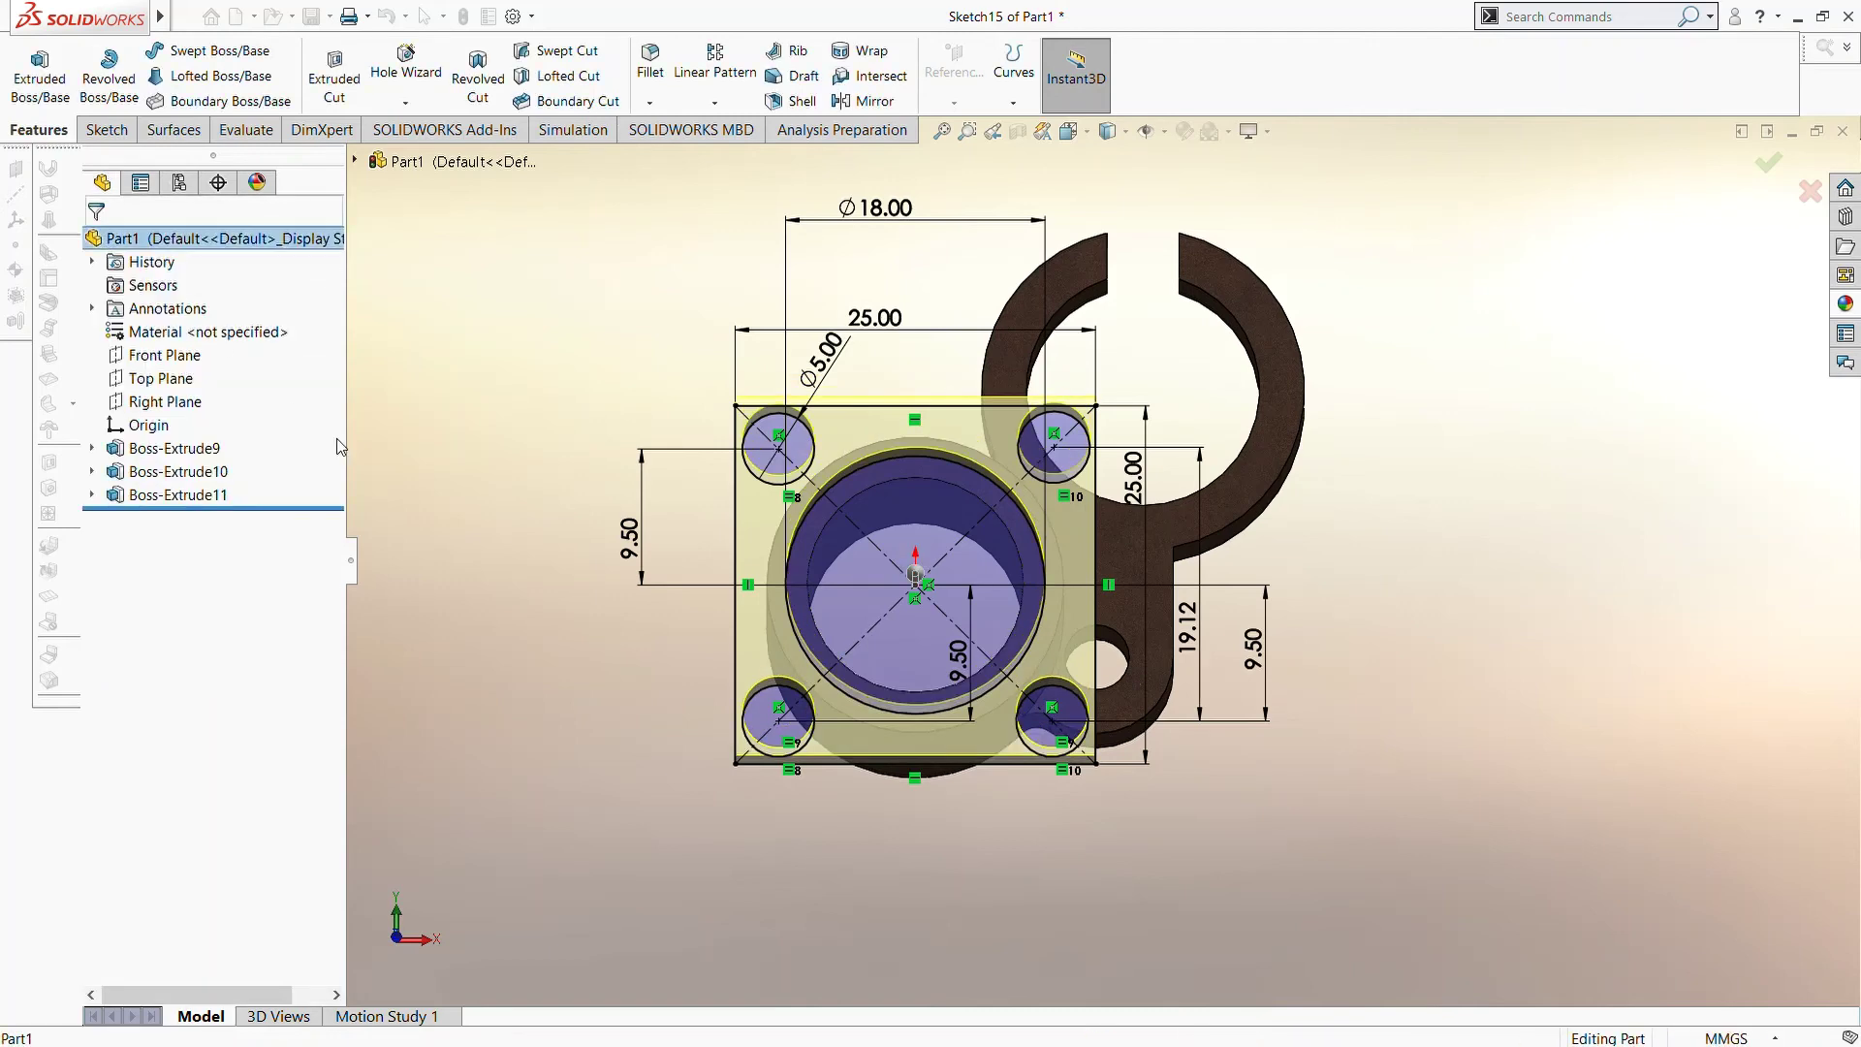
Apply the sponge appearance to the square flange extrusion only
middle_drag(541, 524, 482, 542)
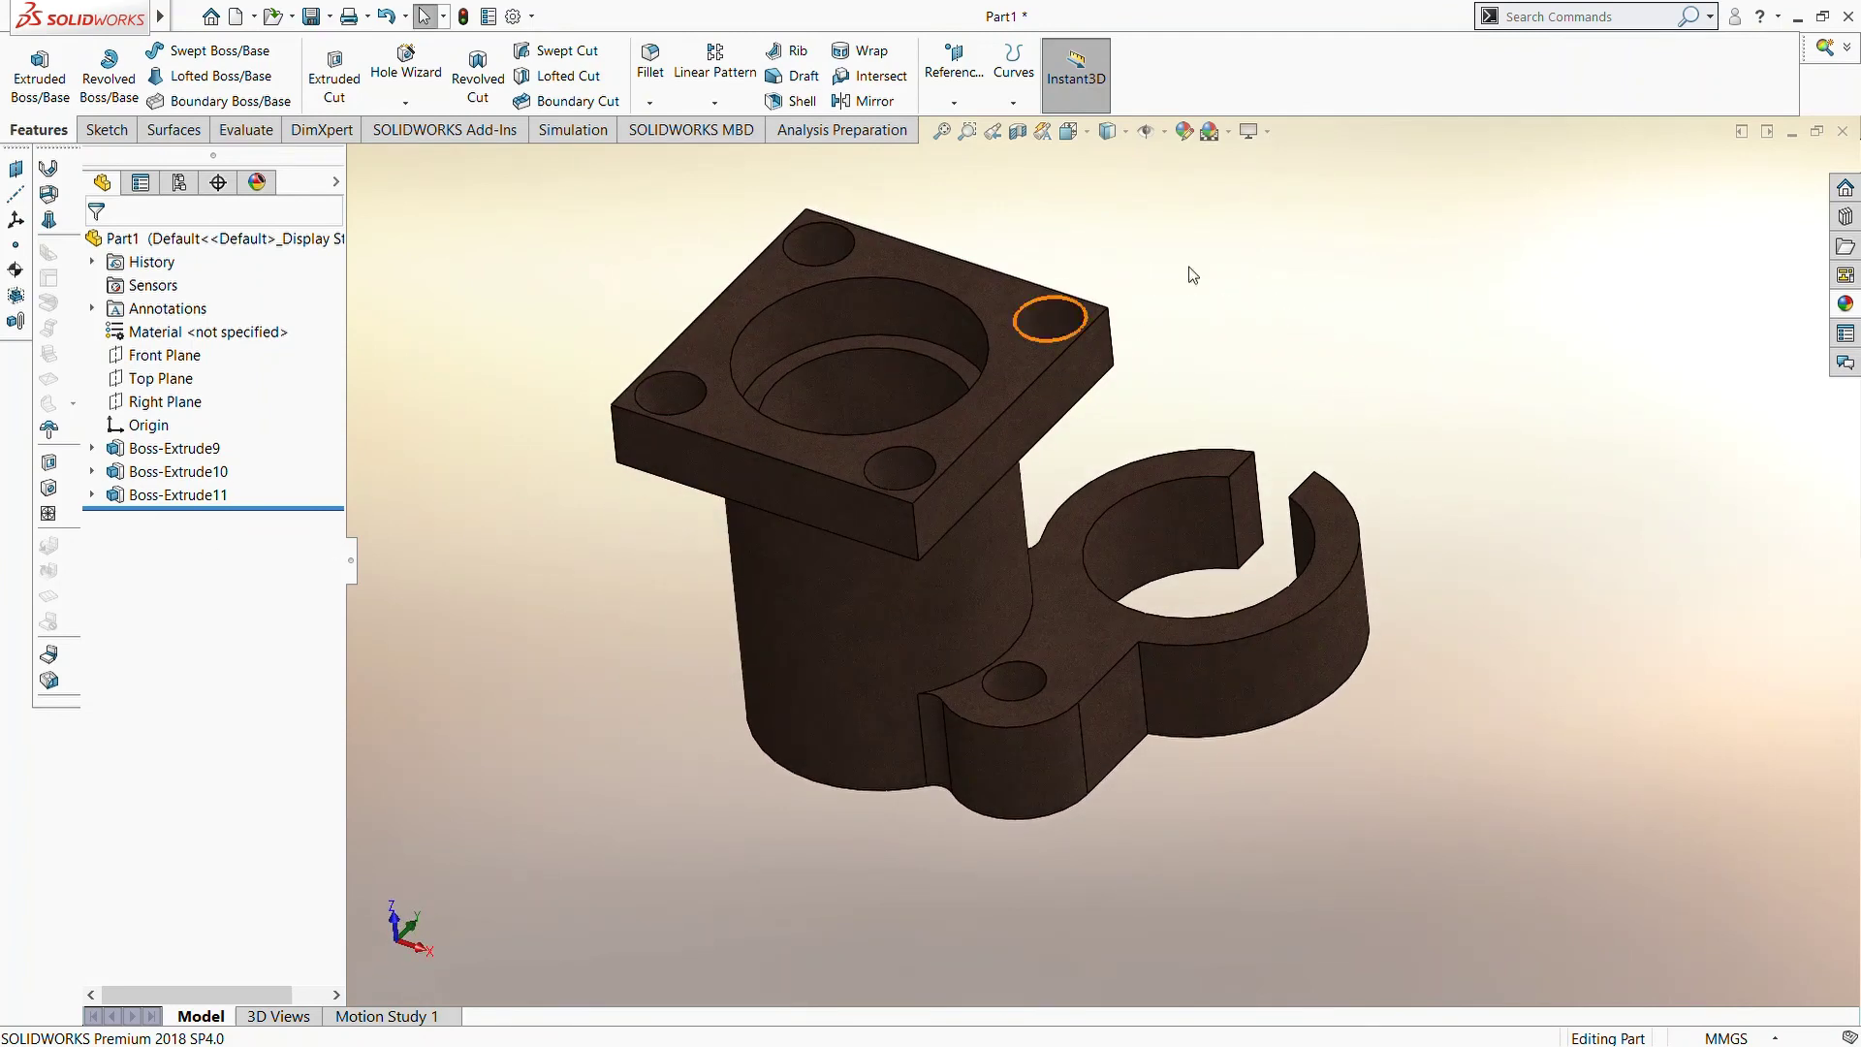
click(1844, 304)
drag(1669, 862, 177, 320)
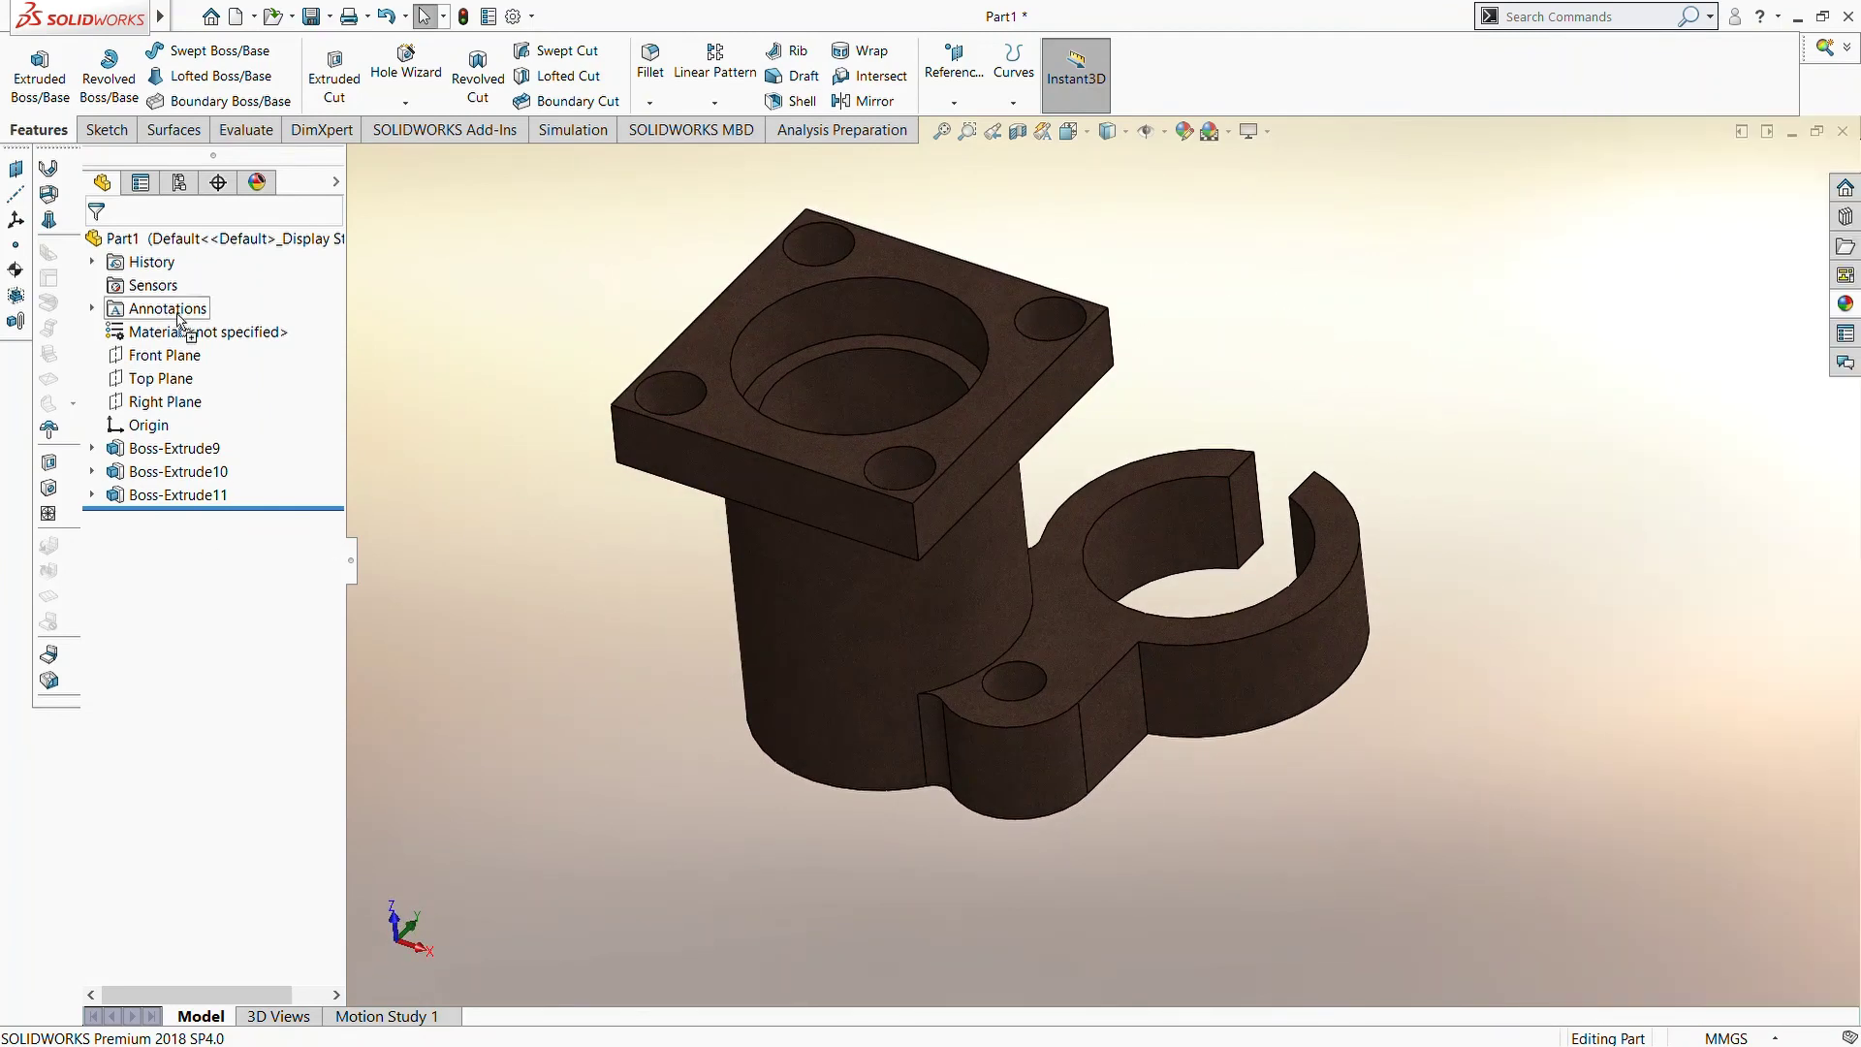
drag(201, 503, 221, 506)
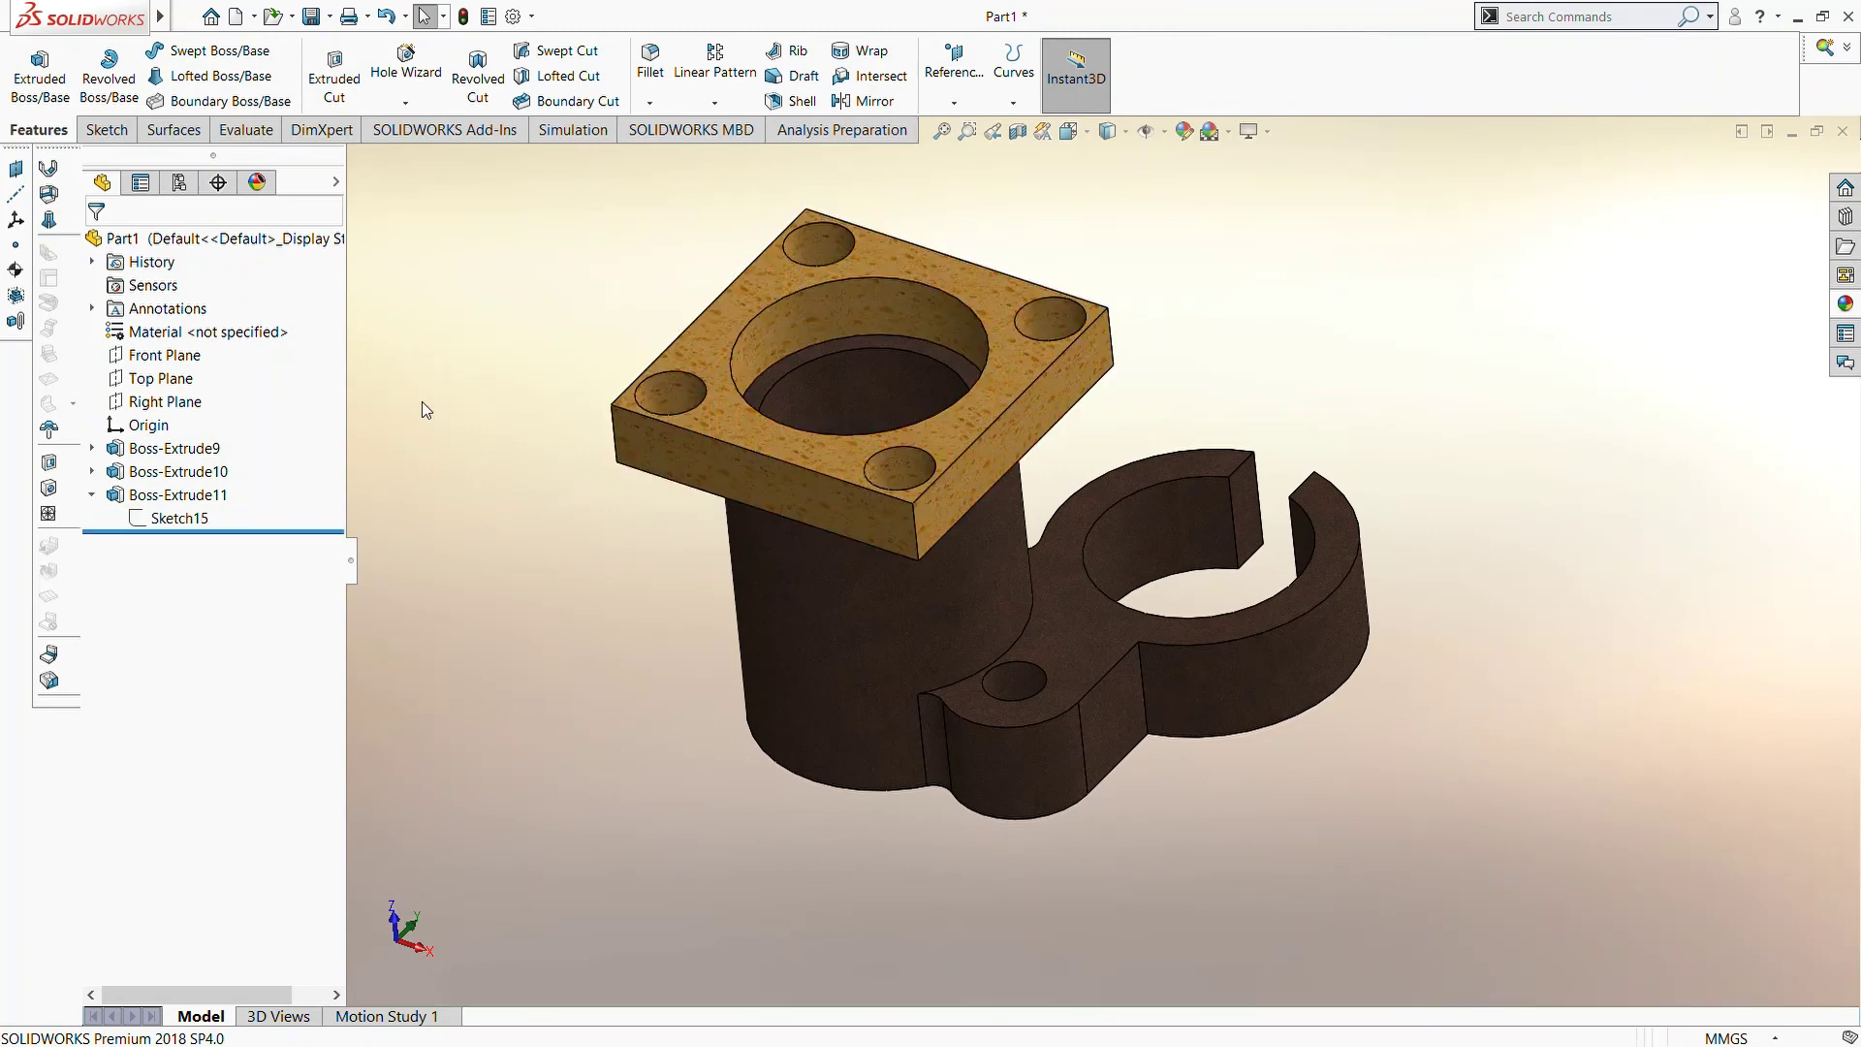
Apply the sand appearance to the tube and slotted clamp extrusions, and show the part in isometric view
middle_drag(536, 420, 494, 399)
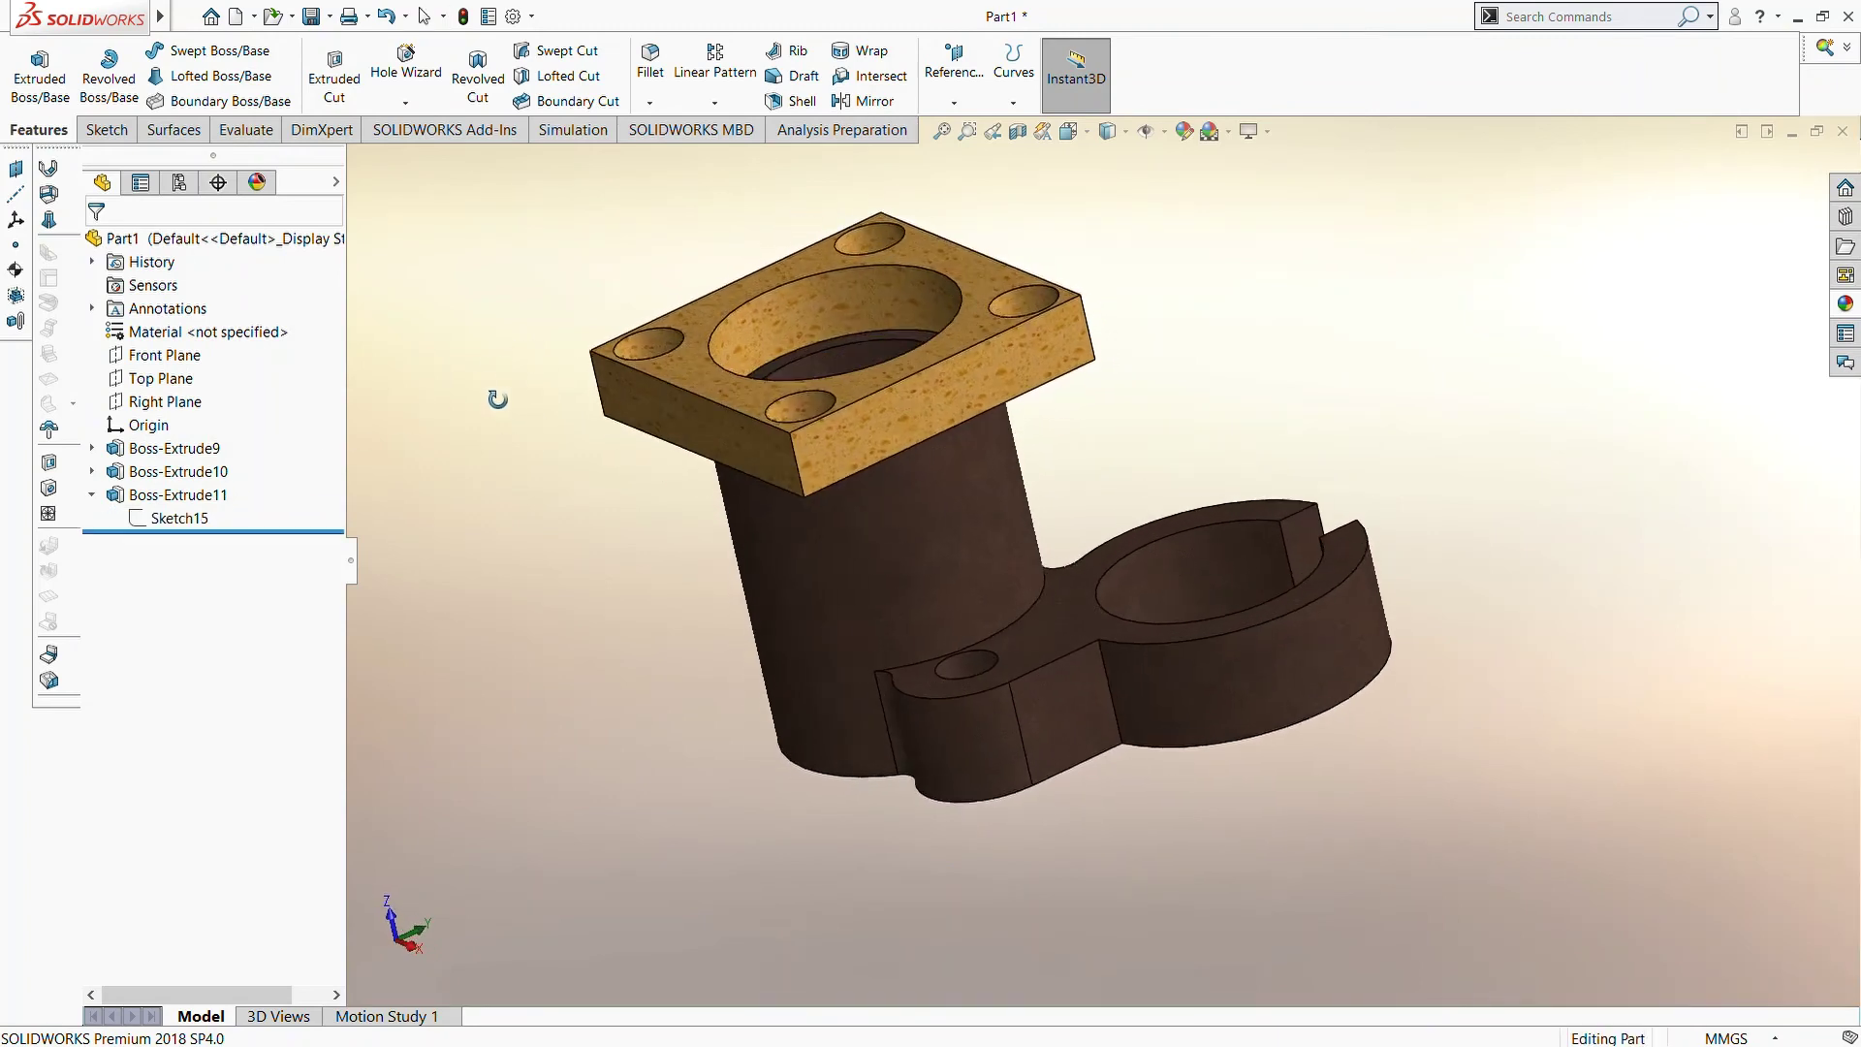
click(1845, 304)
scroll(1655, 974, down, 2)
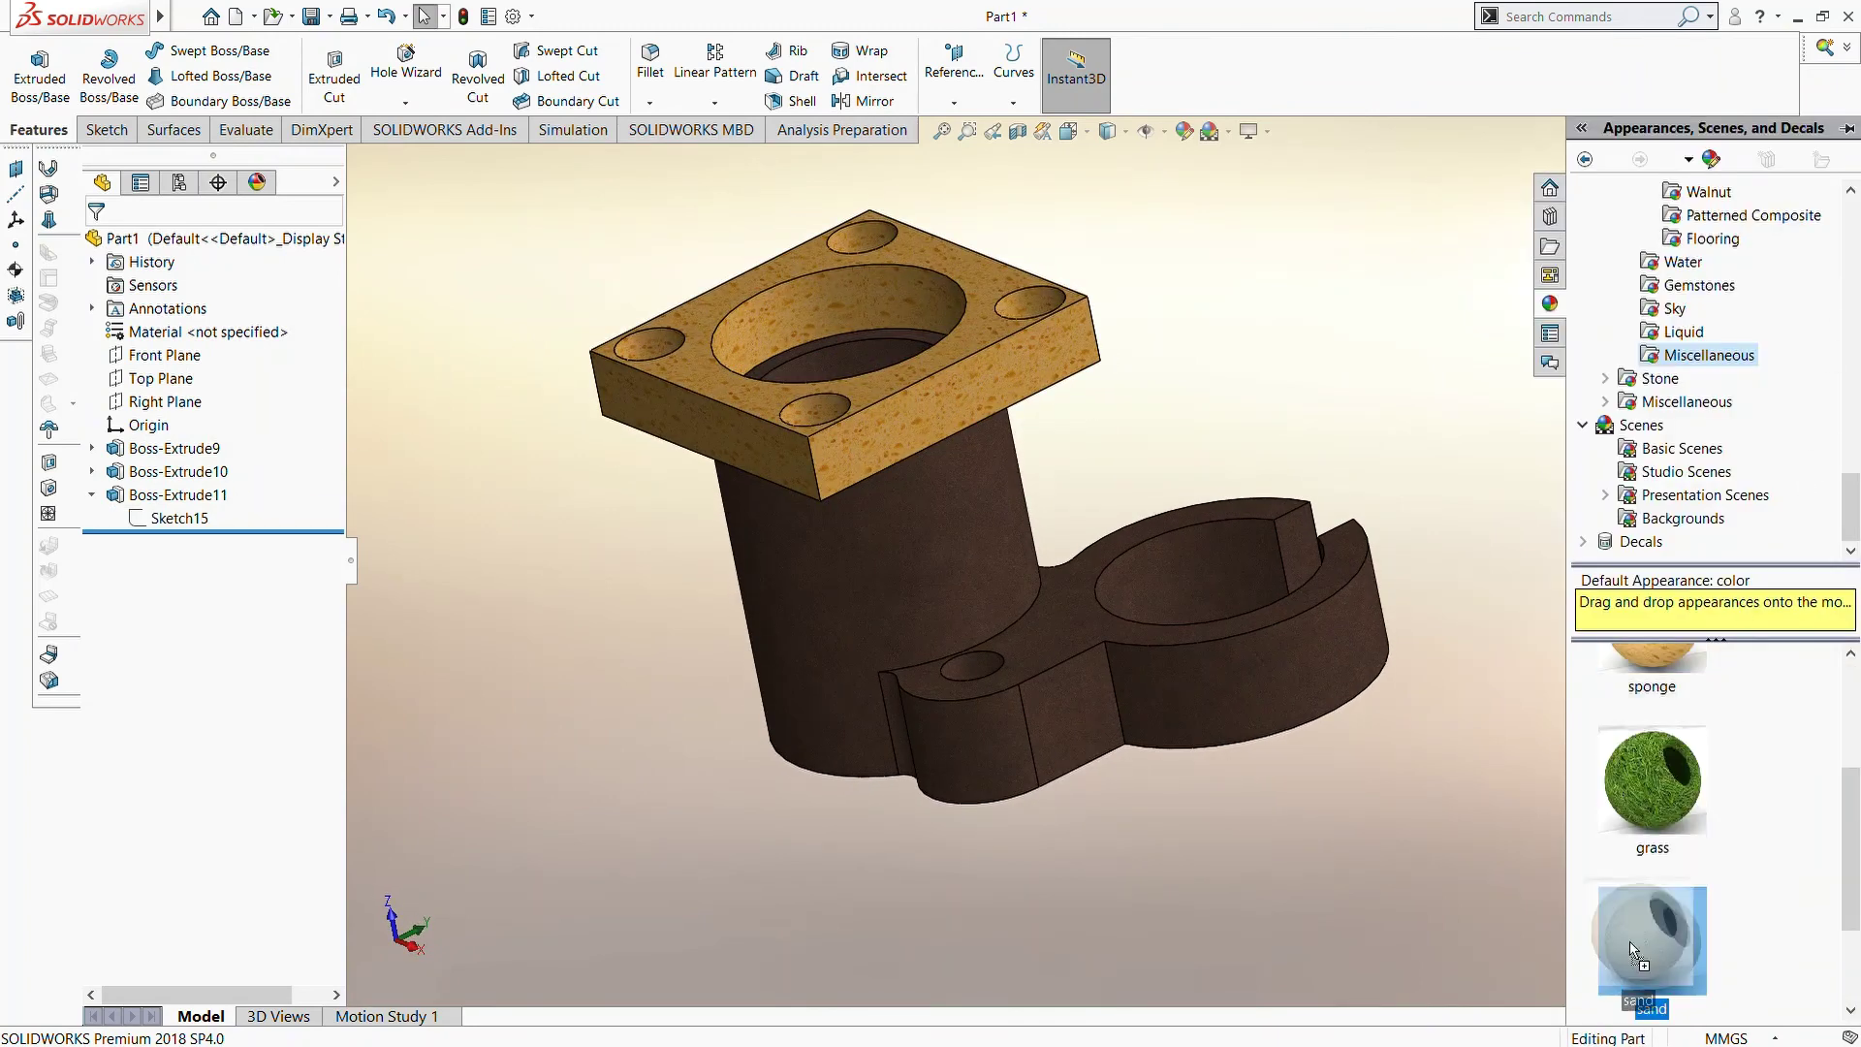
mouse_move(1653, 979)
mouse_down()
mouse_move(183, 490)
mouse_move(138, 455)
mouse_move(194, 514)
mouse_move(1104, 686)
mouse_move(1071, 704)
mouse_move(1115, 692)
mouse_move(1091, 692)
mouse_up()
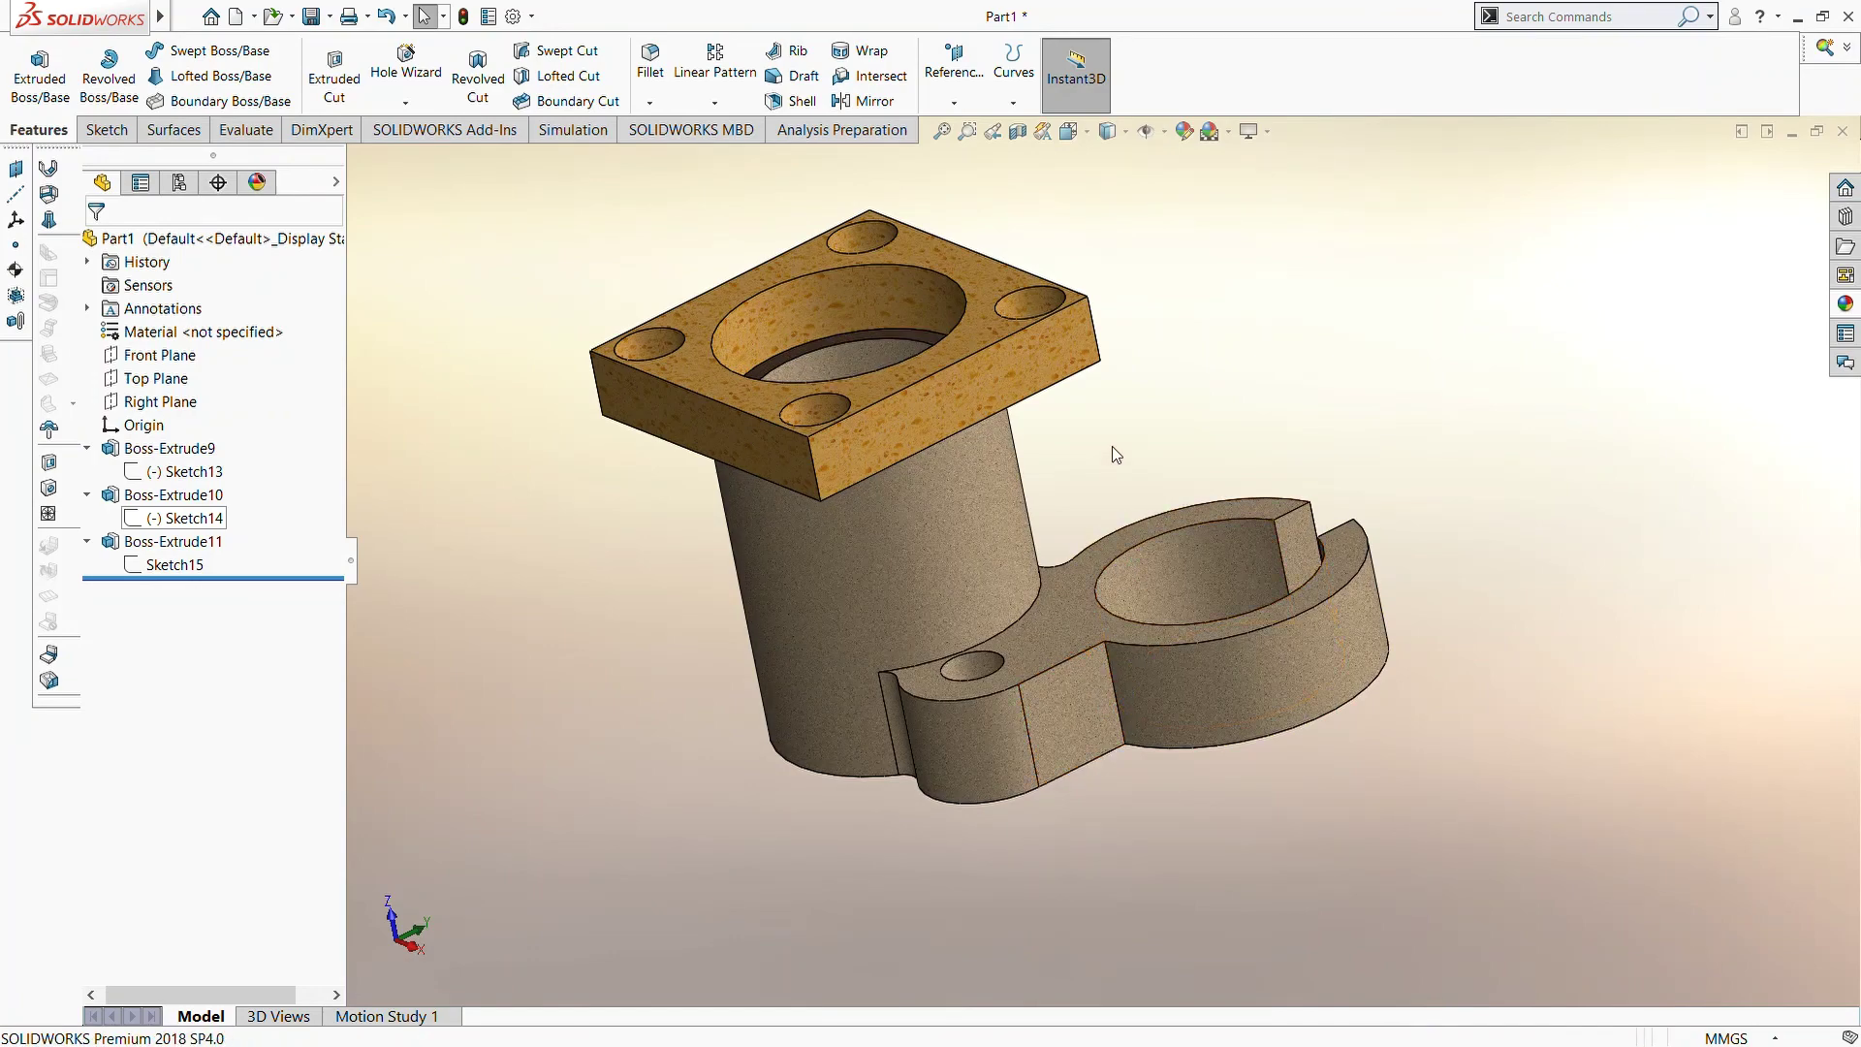
middle_drag(1113, 446, 1293, 308)
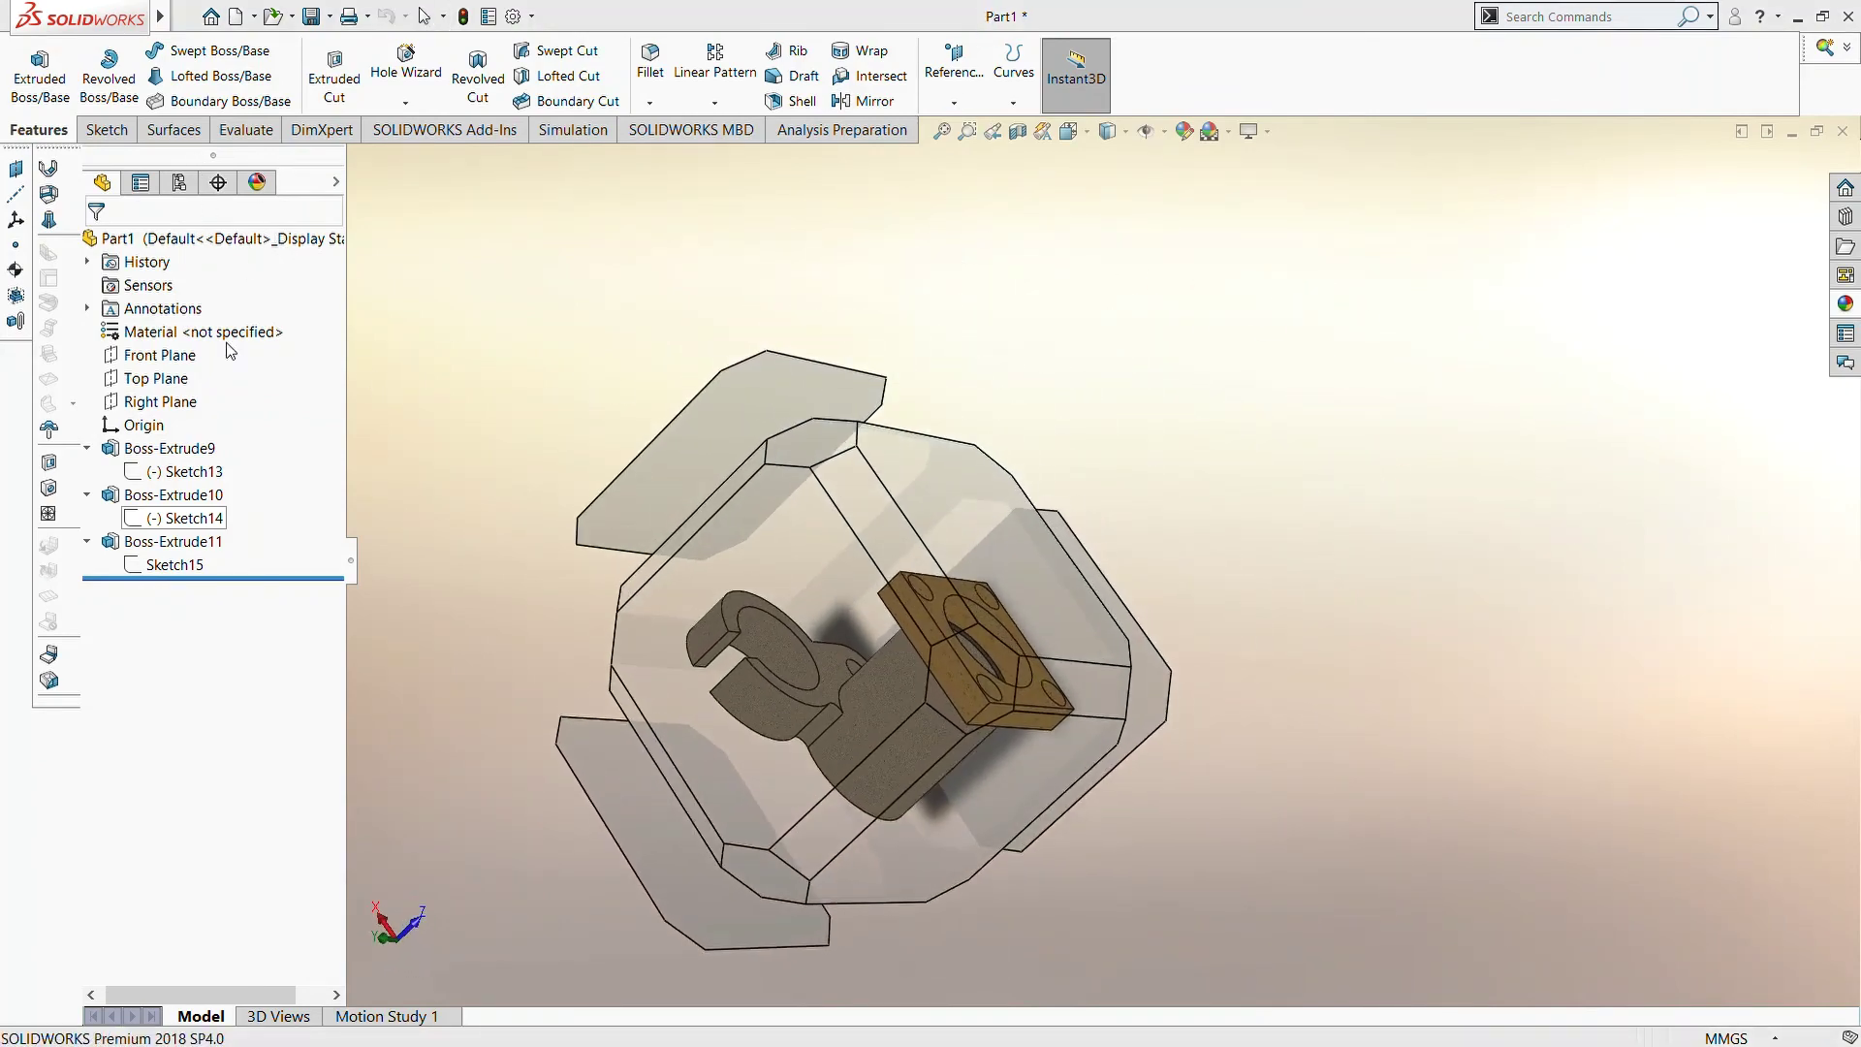
key(ctrl+7)
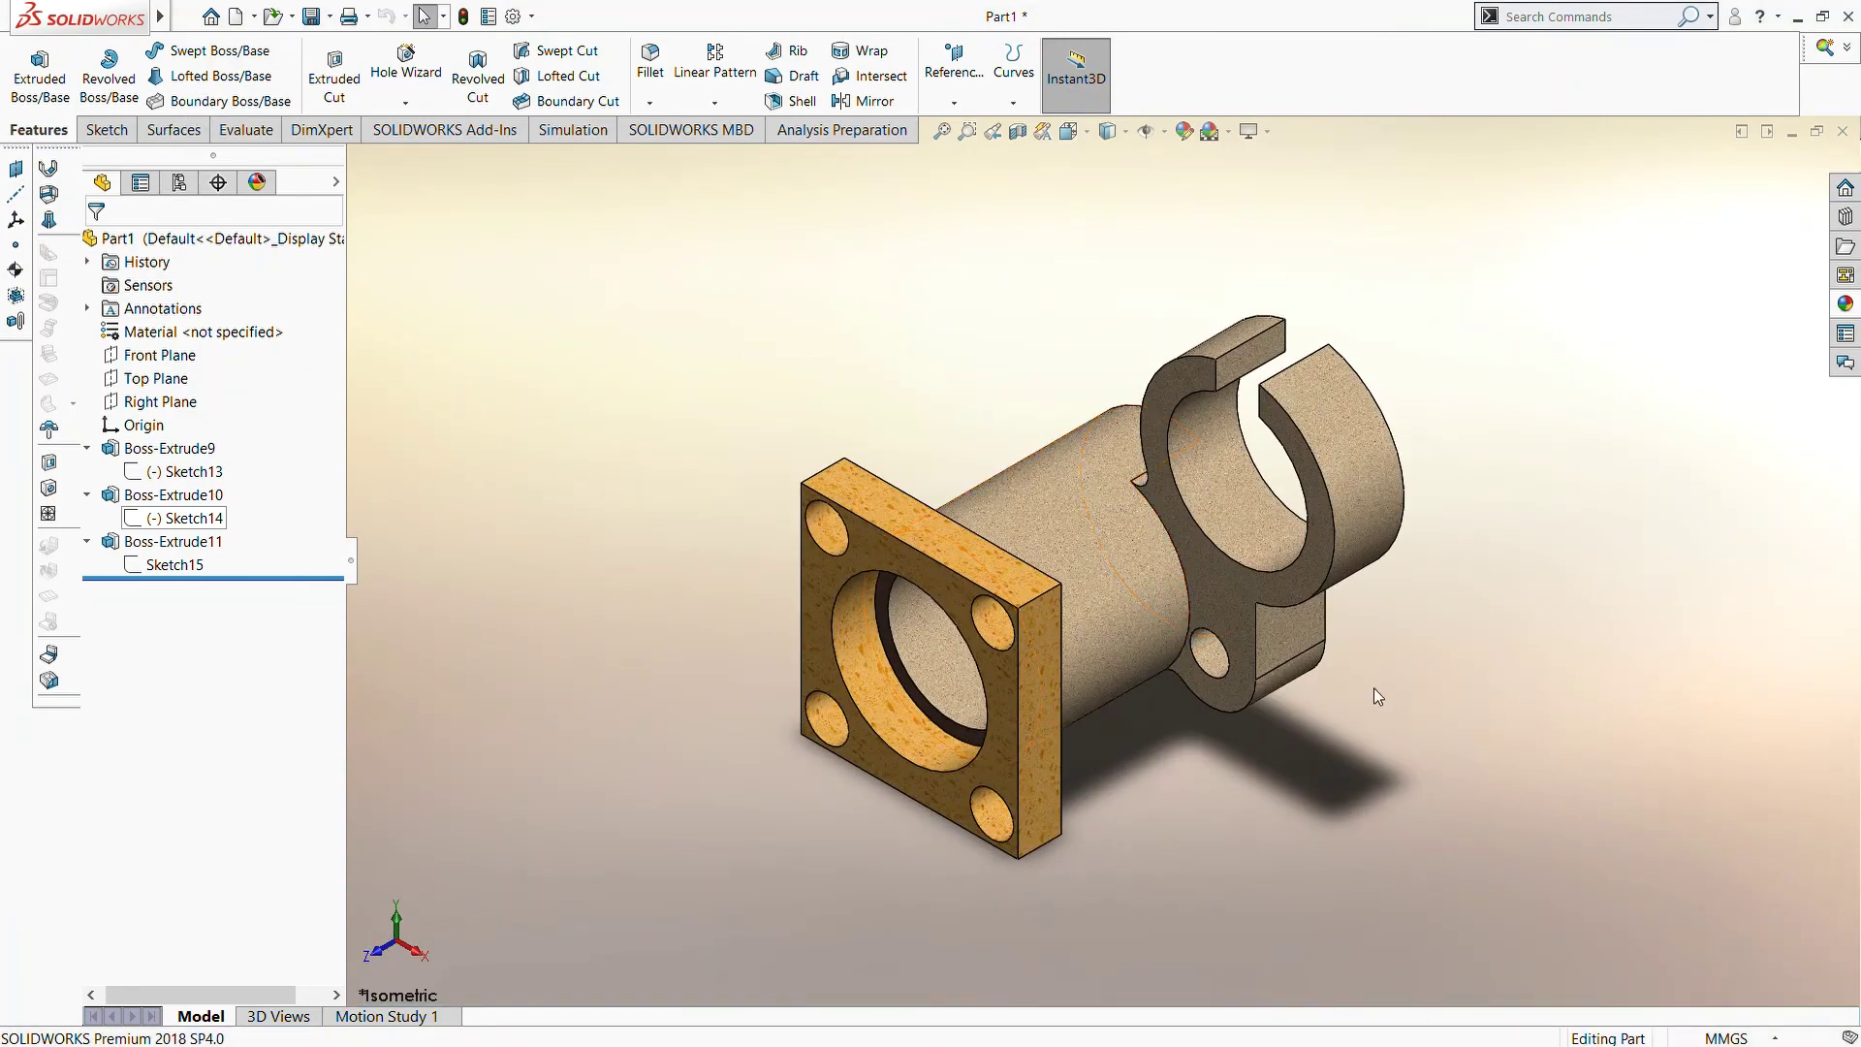